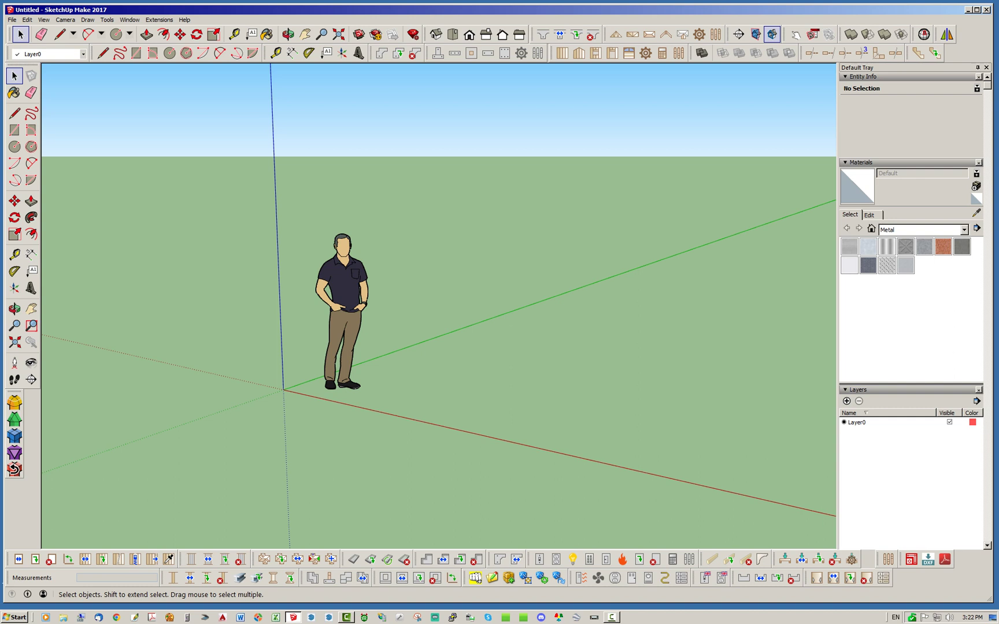
Create a rectangular grid of guide lines on the ground, starting at the origin and extending along the red and green axes.
{"action": "middle_click_drag", "start_coordinate": [440, 289], "coordinate": [439, 318]}
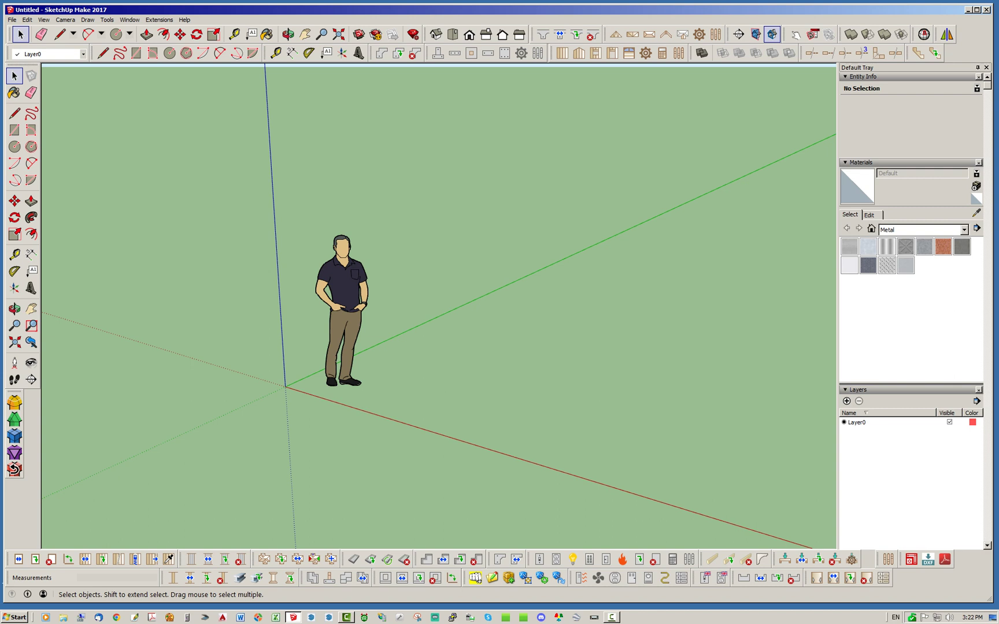
{"action": "left_click", "coordinate": [129, 20]}
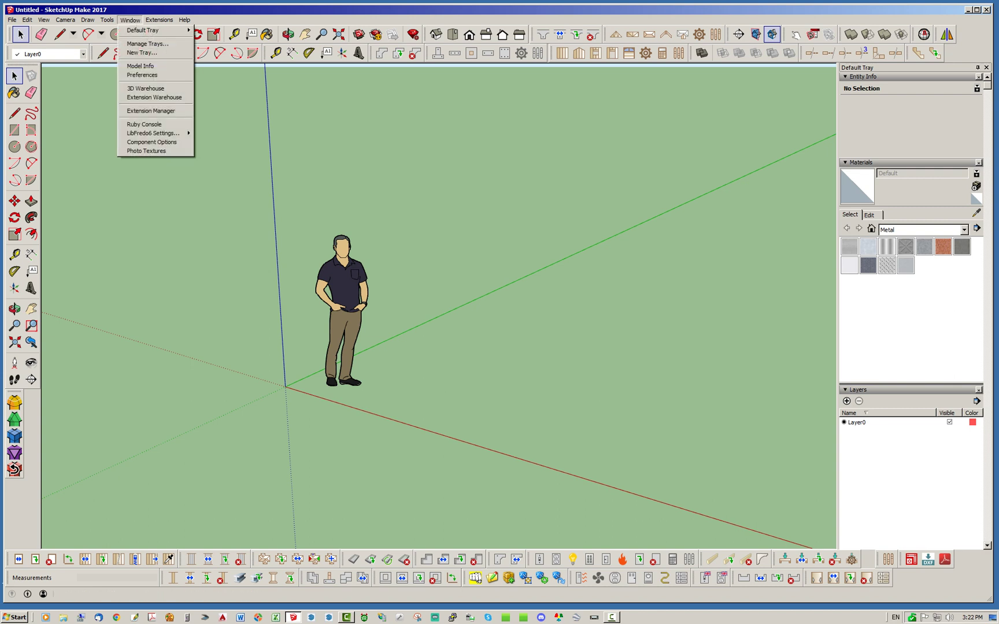
{"action": "mouse_move", "coordinate": [107, 20]}
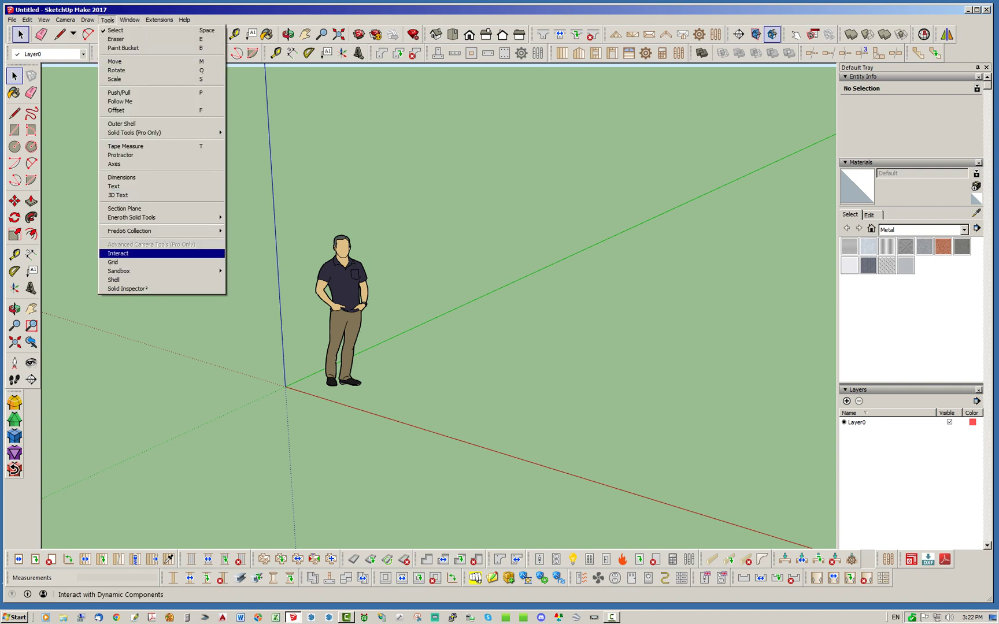
{"action": "key", "text": "Return"}
{"action": "left_click", "coordinate": [285, 386]}
{"action": "scroll", "coordinate": [174, 333], "scroll_direction": "down", "scroll_amount": 4}
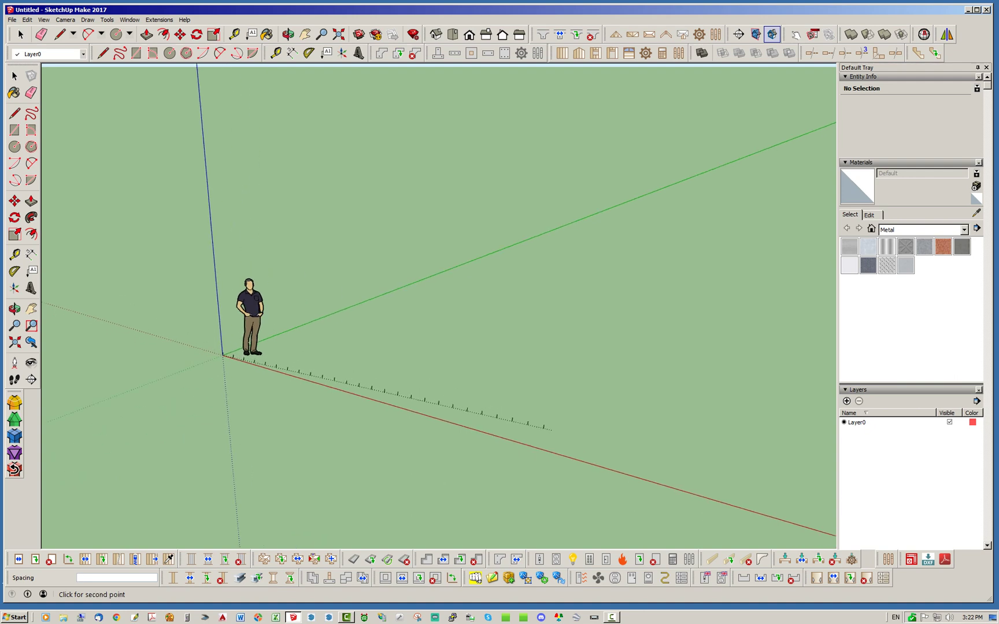
{"action": "left_click", "coordinate": [631, 475]}
{"action": "left_click", "coordinate": [780, 300]}
{"action": "mouse_move", "coordinate": [399, 341]}
{"action": "middle_mouse_down"}
{"action": "mouse_move", "coordinate": [397, 399]}
{"action": "mouse_move", "coordinate": [410, 333]}
{"action": "middle_mouse_up"}
{"action": "scroll", "coordinate": [402, 393], "scroll_direction": "up", "scroll_amount": 4}
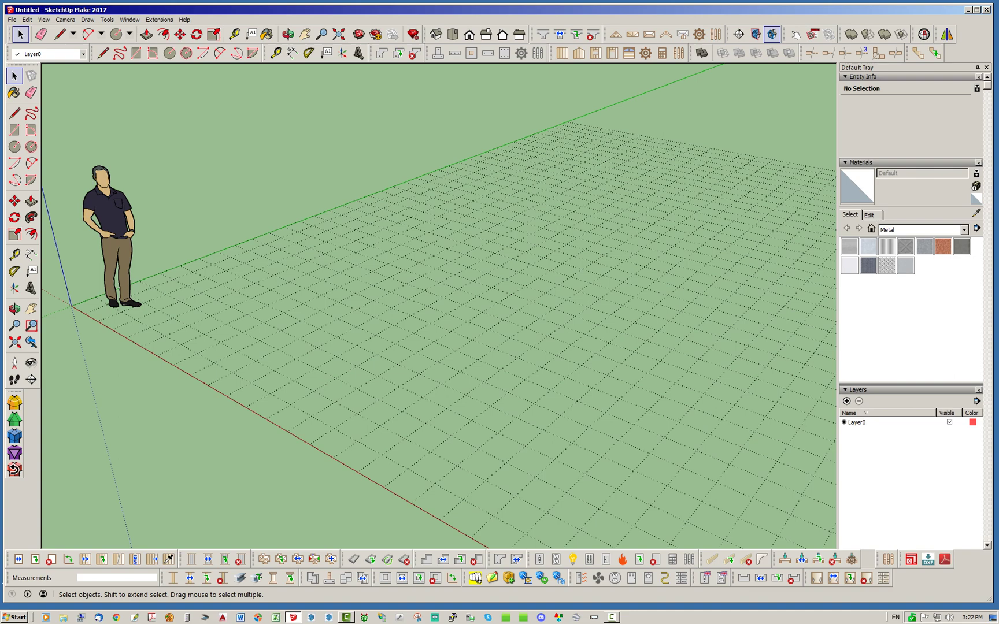
{"action": "middle_click_drag", "start_coordinate": [405, 289], "coordinate": [443, 321]}
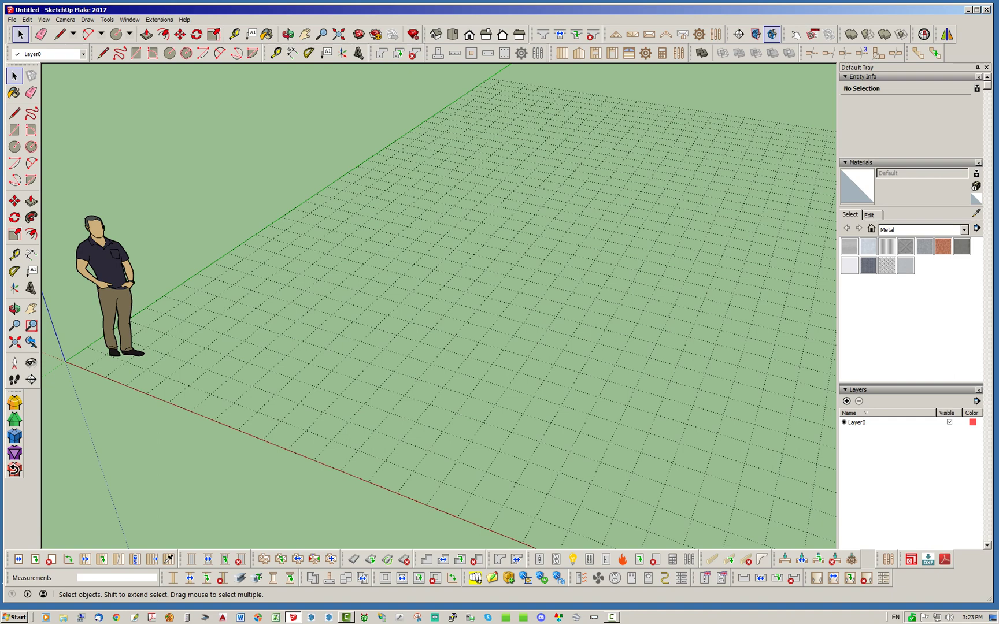
{"action": "middle_click_drag", "start_coordinate": [405, 289], "coordinate": [409, 308]}
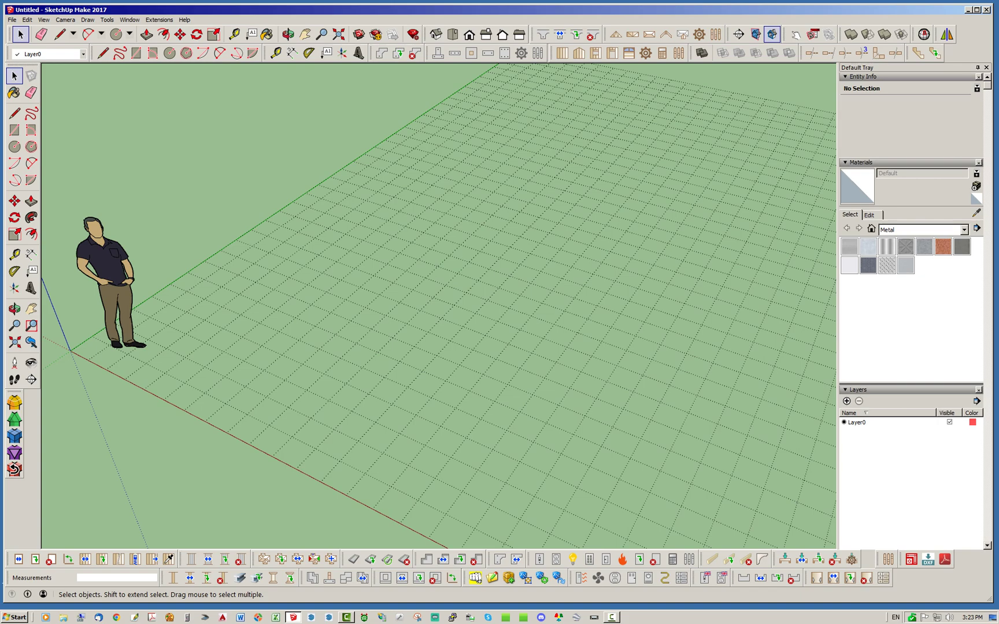
{"action": "scroll", "coordinate": [250, 437], "scroll_direction": "down", "scroll_amount": 2}
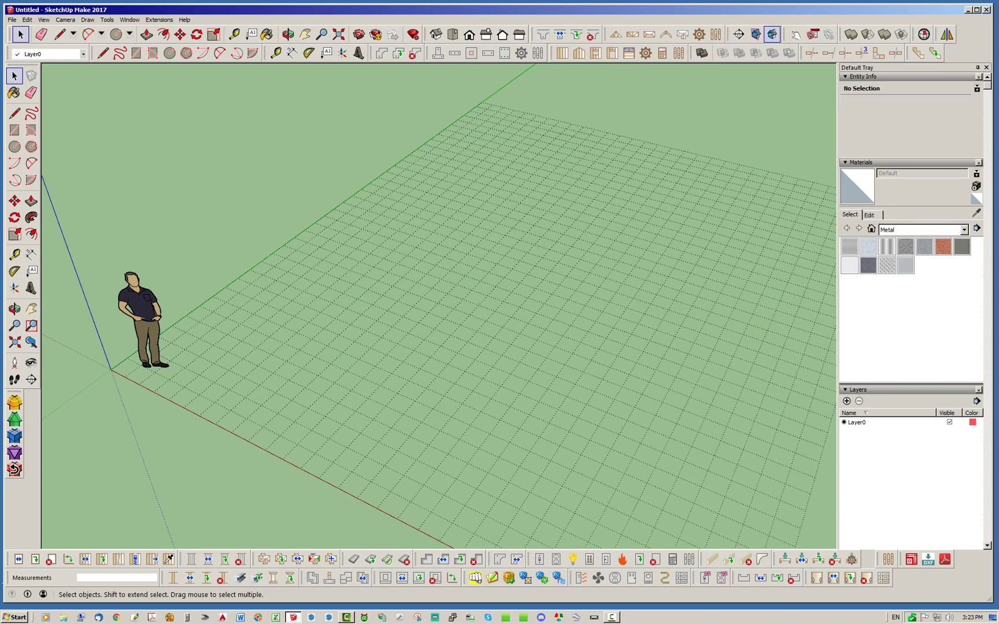
{"action": "middle_click_drag", "start_coordinate": [405, 324], "coordinate": [448, 313]}
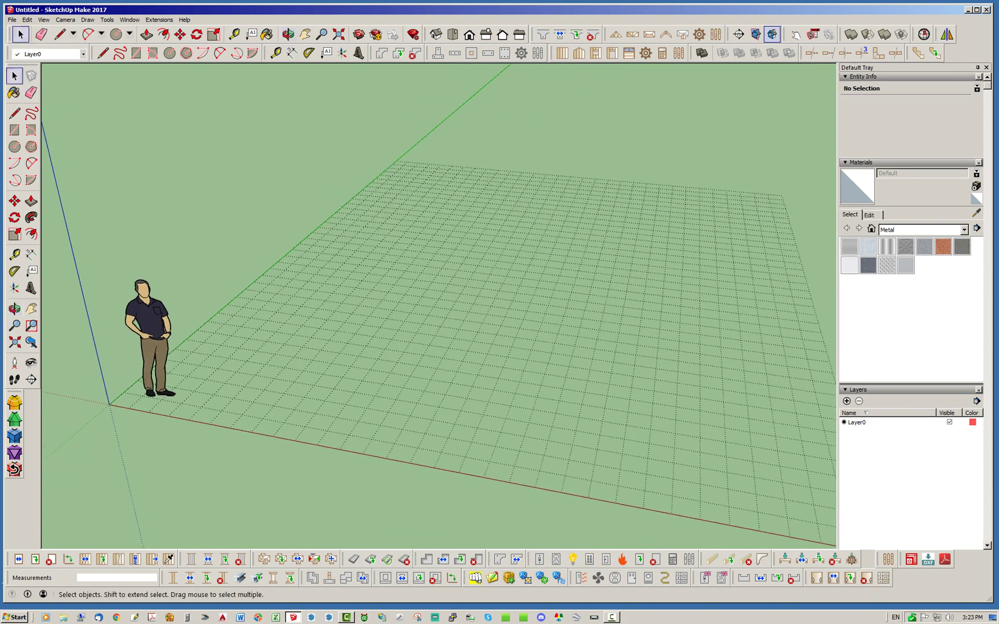
Draw a 1.5 by 5.5 inch rectangle on the ground from the origin, with its long side along the green axis.
{"action": "left_click", "coordinate": [103, 53]}
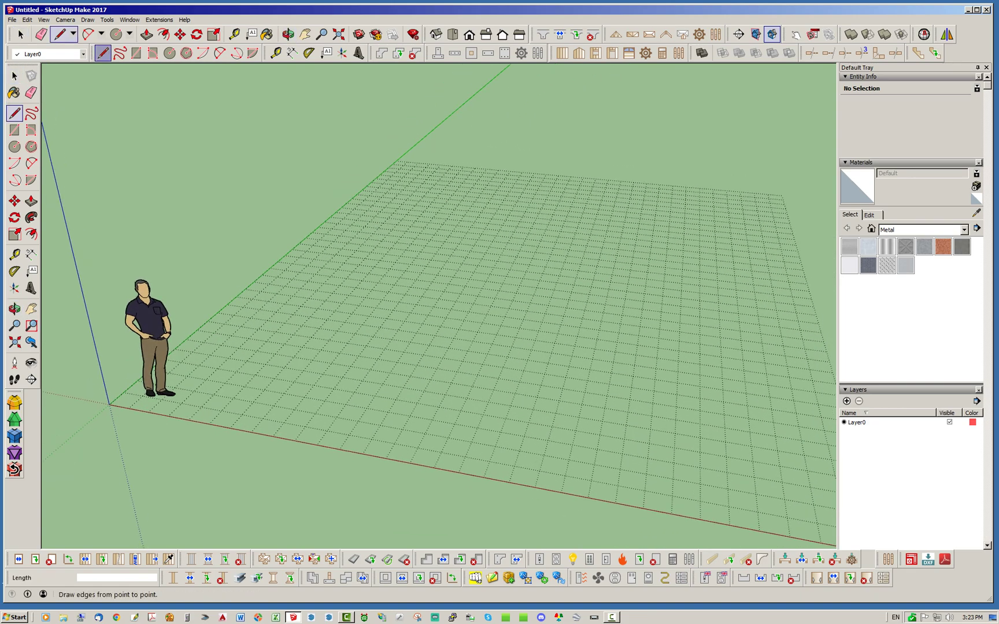
{"action": "scroll", "coordinate": [104, 406], "scroll_direction": "up", "scroll_amount": 6}
{"action": "middle_click_drag", "start_coordinate": [159, 379], "coordinate": [477, 485]}
{"action": "scroll", "coordinate": [477, 506], "scroll_direction": "up", "scroll_amount": 5}
{"action": "scroll", "coordinate": [313, 405], "scroll_direction": "down", "scroll_amount": 5}
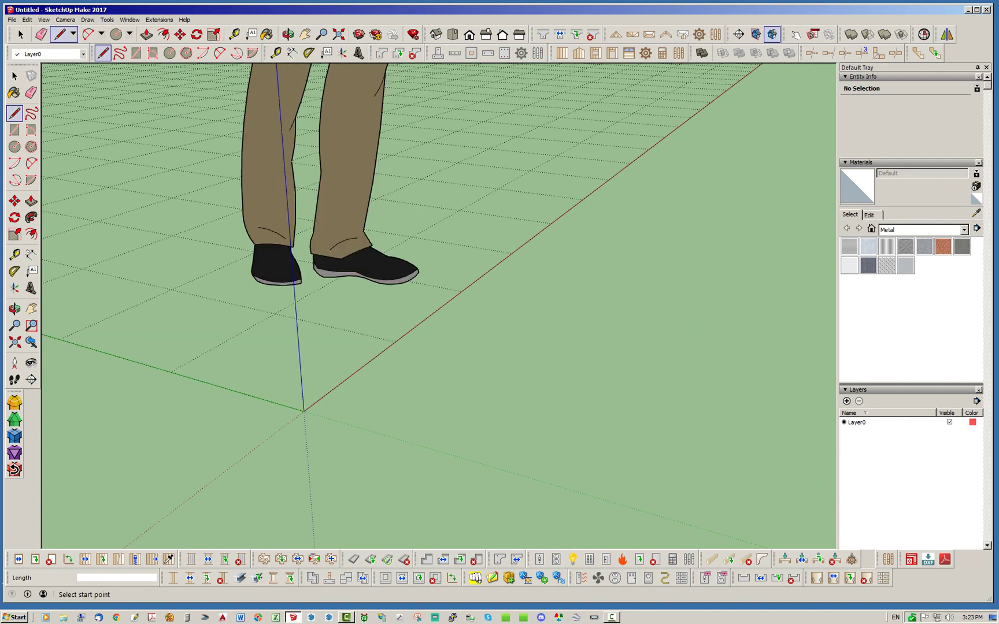
{"action": "scroll", "coordinate": [304, 411], "scroll_direction": "up", "scroll_amount": 4}
{"action": "scroll", "coordinate": [350, 411], "scroll_direction": "down", "scroll_amount": 4}
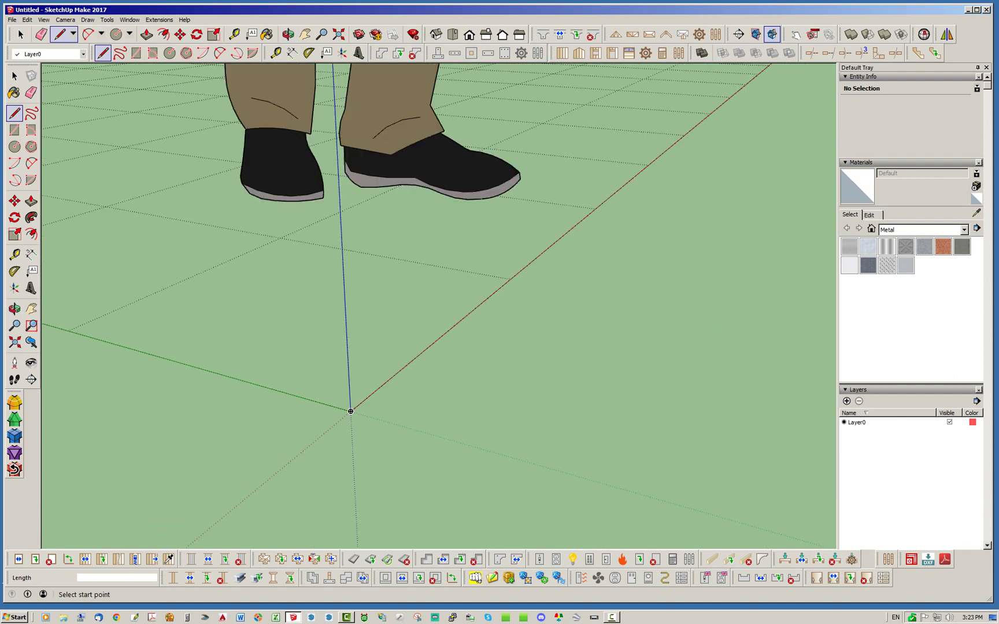
{"action": "left_click", "coordinate": [350, 411]}
{"action": "left_click", "coordinate": [136, 59]}
{"action": "left_click", "coordinate": [136, 53]}
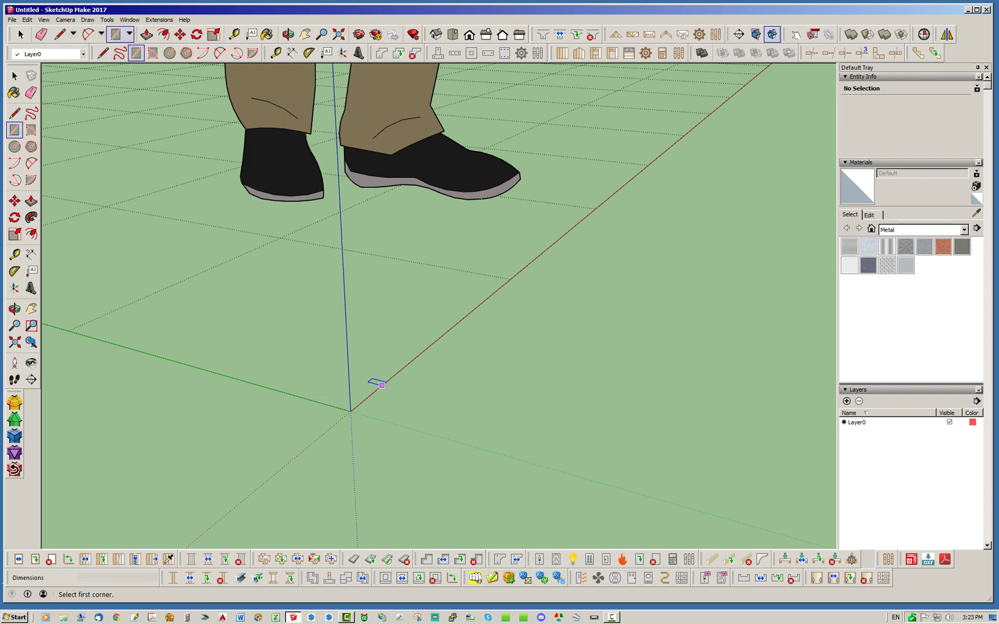
{"action": "left_click", "coordinate": [350, 411]}
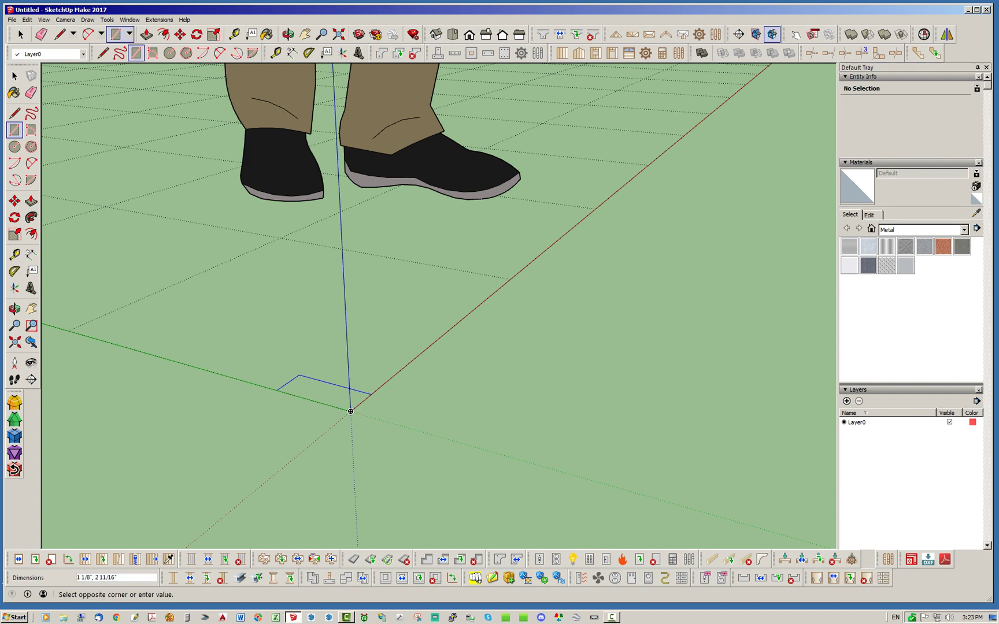
{"action": "type", "text": "1.5,5.5"}
{"action": "key", "text": "Return"}
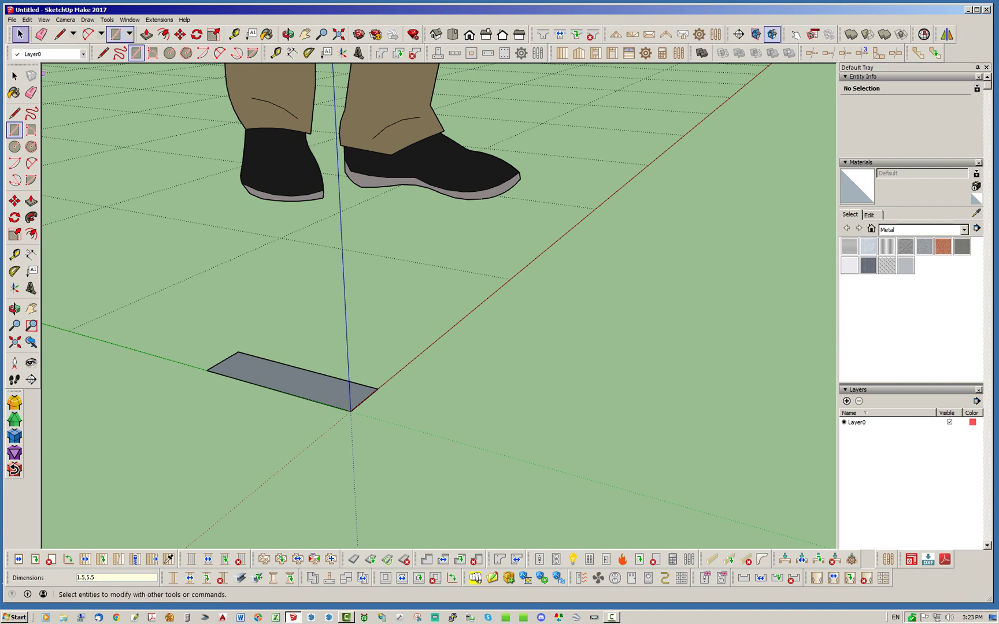
Push/Pull the rectangle upward 16' to form a vertical board.
{"action": "left_click", "coordinate": [146, 34]}
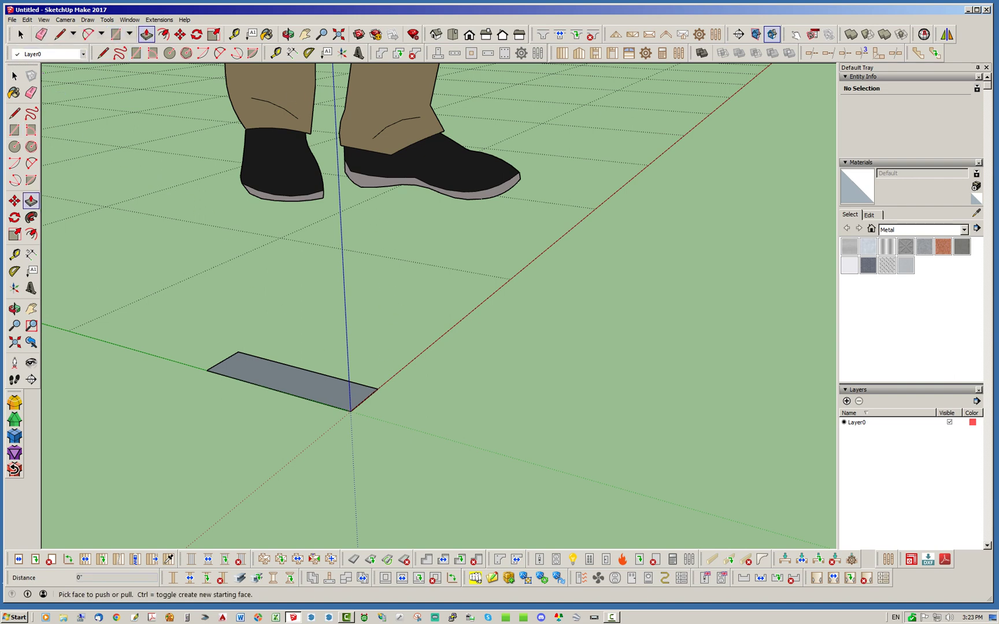
{"action": "left_click", "coordinate": [352, 395]}
{"action": "scroll", "coordinate": [387, 357], "scroll_direction": "down", "scroll_amount": 7}
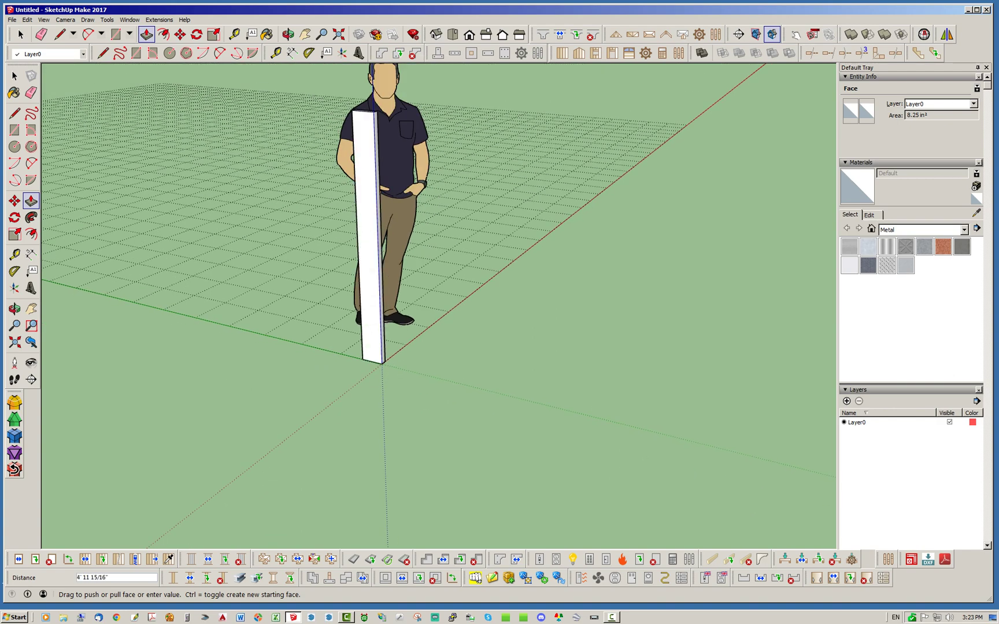
{"action": "scroll", "coordinate": [353, 217], "scroll_direction": "down", "scroll_amount": 6}
{"action": "type", "text": "16"}
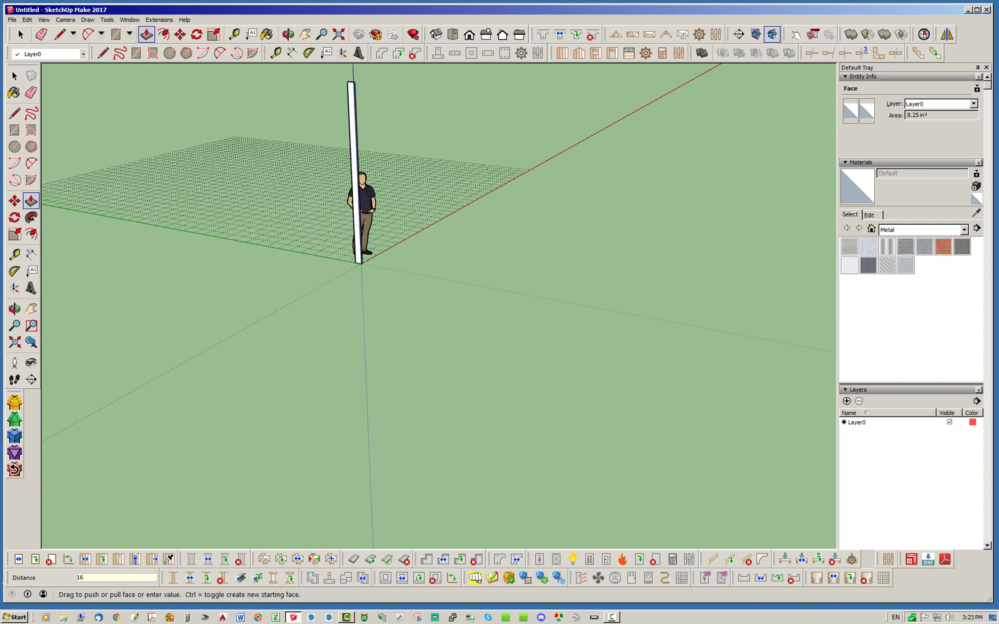
{"action": "key", "text": "Return"}
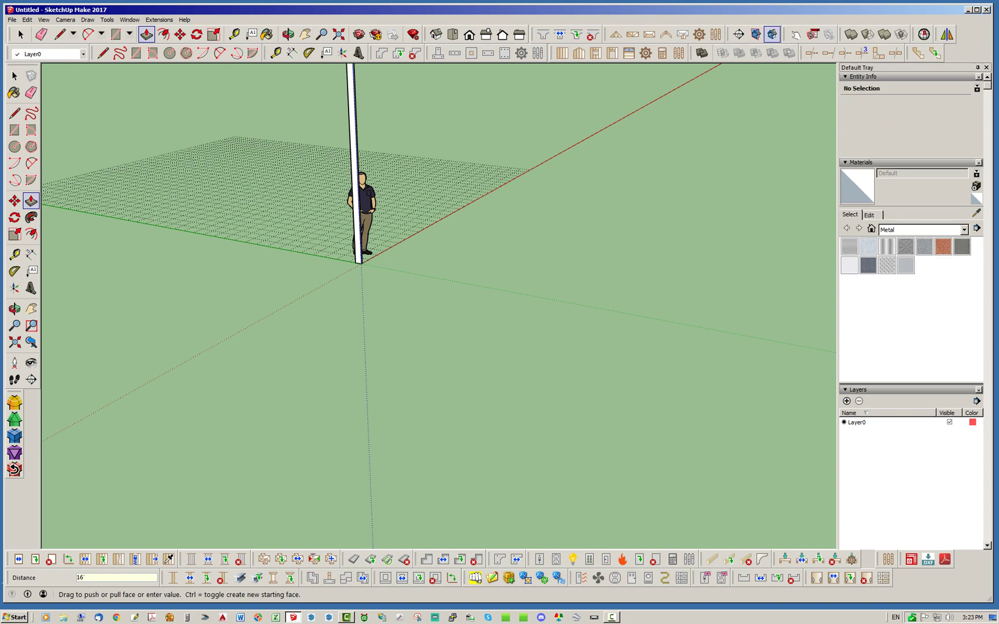
Select all faces and edges of the vertical board and make them a group.
{"action": "middle_click_drag", "start_coordinate": [378, 214], "coordinate": [328, 273]}
{"action": "scroll", "coordinate": [328, 274], "scroll_direction": "down", "scroll_amount": 3}
{"action": "scroll", "coordinate": [328, 267], "scroll_direction": "up", "scroll_amount": 3}
{"action": "scroll", "coordinate": [318, 277], "scroll_direction": "down", "scroll_amount": 2}
{"action": "middle_click_drag", "start_coordinate": [412, 90], "coordinate": [328, 104]}
{"action": "scroll", "coordinate": [328, 104], "scroll_direction": "up", "scroll_amount": 5}
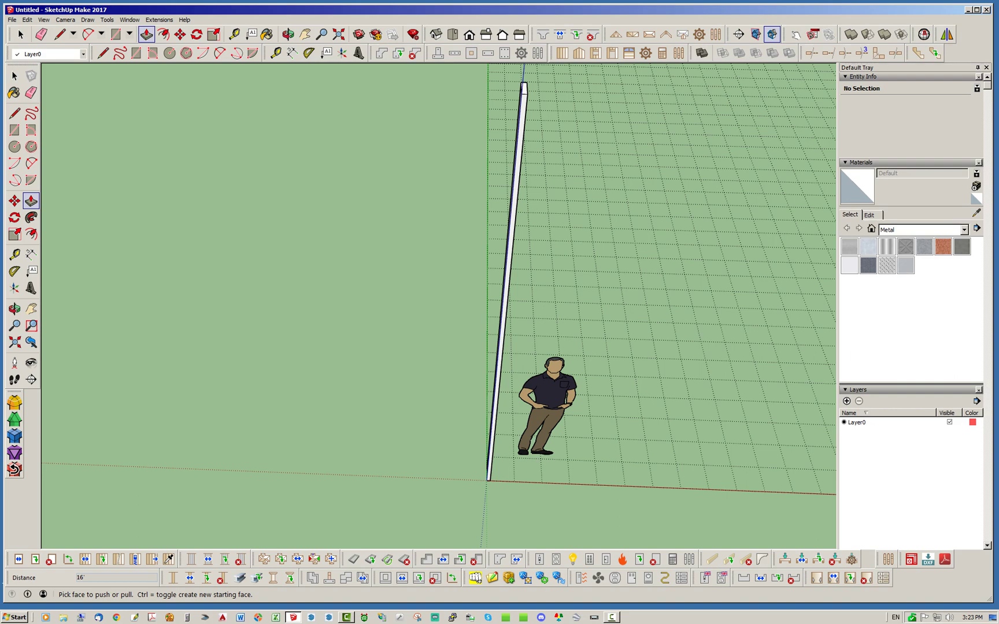
{"action": "left_click", "coordinate": [20, 34]}
{"action": "middle_click_drag", "start_coordinate": [315, 260], "coordinate": [231, 214]}
{"action": "scroll", "coordinate": [231, 214], "scroll_direction": "down", "scroll_amount": 2}
{"action": "scroll", "coordinate": [417, 124], "scroll_direction": "up", "scroll_amount": 2}
{"action": "triple_click", "coordinate": [425, 147]}
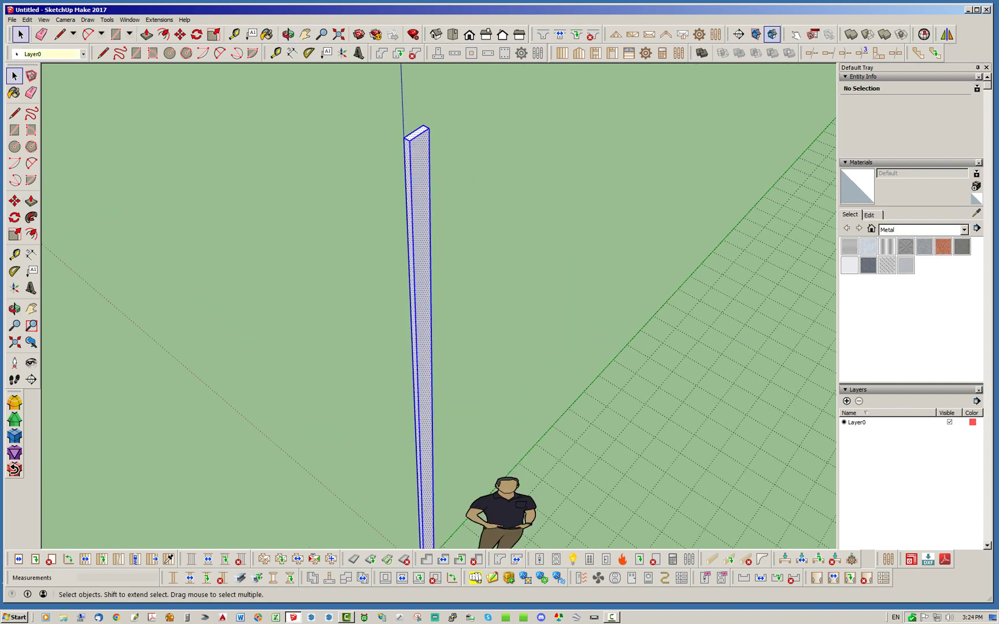
{"action": "right_click", "coordinate": [427, 145]}
{"action": "left_click", "coordinate": [451, 217]}
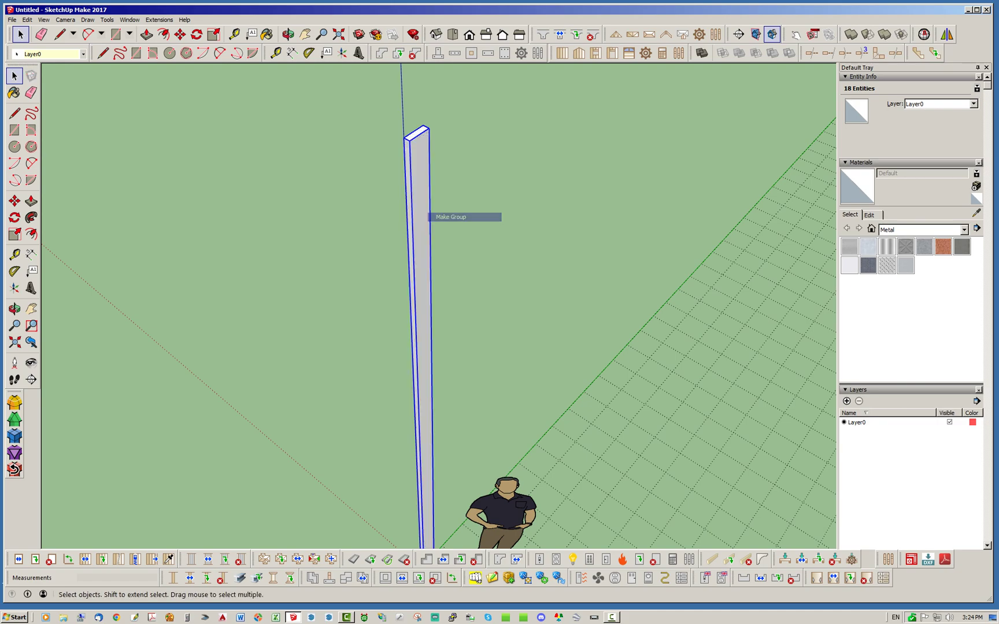
Copy the board group from its bottom corner at the origin to about 1' away along the red axis.
{"action": "left_click", "coordinate": [272, 125]}
{"action": "scroll", "coordinate": [269, 122], "scroll_direction": "down", "scroll_amount": 4}
{"action": "middle_click_drag", "start_coordinate": [266, 121], "coordinate": [370, 139]}
{"action": "scroll", "coordinate": [349, 348], "scroll_direction": "up", "scroll_amount": 5}
{"action": "scroll", "coordinate": [430, 364], "scroll_direction": "down", "scroll_amount": 2}
{"action": "scroll", "coordinate": [427, 363], "scroll_direction": "up", "scroll_amount": 5}
{"action": "scroll", "coordinate": [313, 324], "scroll_direction": "down", "scroll_amount": 4}
{"action": "scroll", "coordinate": [320, 353], "scroll_direction": "up", "scroll_amount": 5}
{"action": "middle_click_drag", "start_coordinate": [324, 346], "coordinate": [276, 352]}
{"action": "scroll", "coordinate": [275, 351], "scroll_direction": "down", "scroll_amount": 3}
{"action": "left_click", "coordinate": [358, 324]}
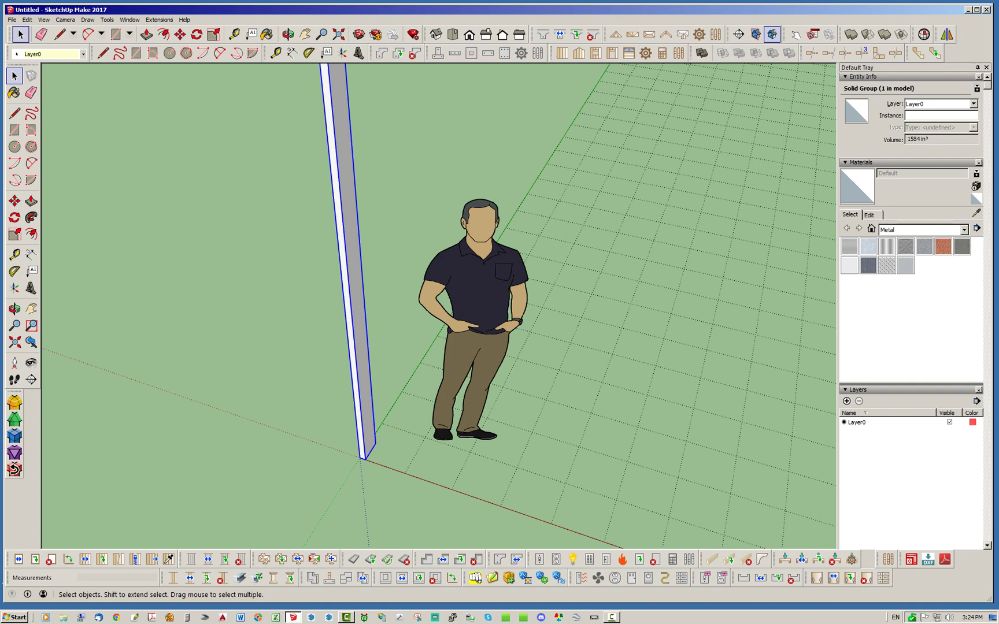
{"action": "left_click", "coordinate": [180, 34]}
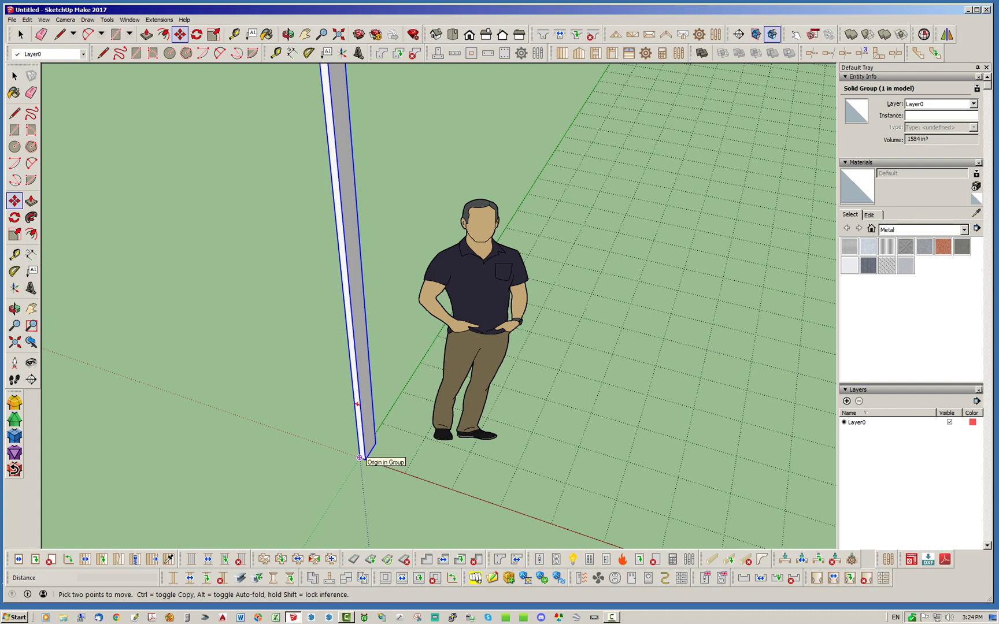
{"action": "left_click", "coordinate": [360, 457]}
{"action": "key", "text": "ctrl"}
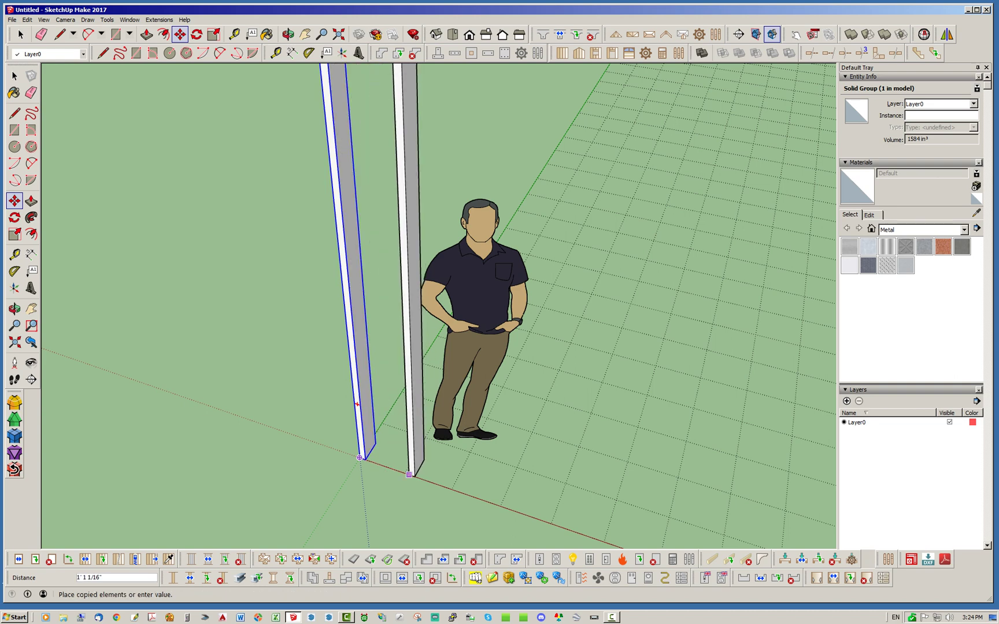
{"action": "left_click", "coordinate": [405, 473]}
{"action": "scroll", "coordinate": [405, 472], "scroll_direction": "up", "scroll_amount": 3}
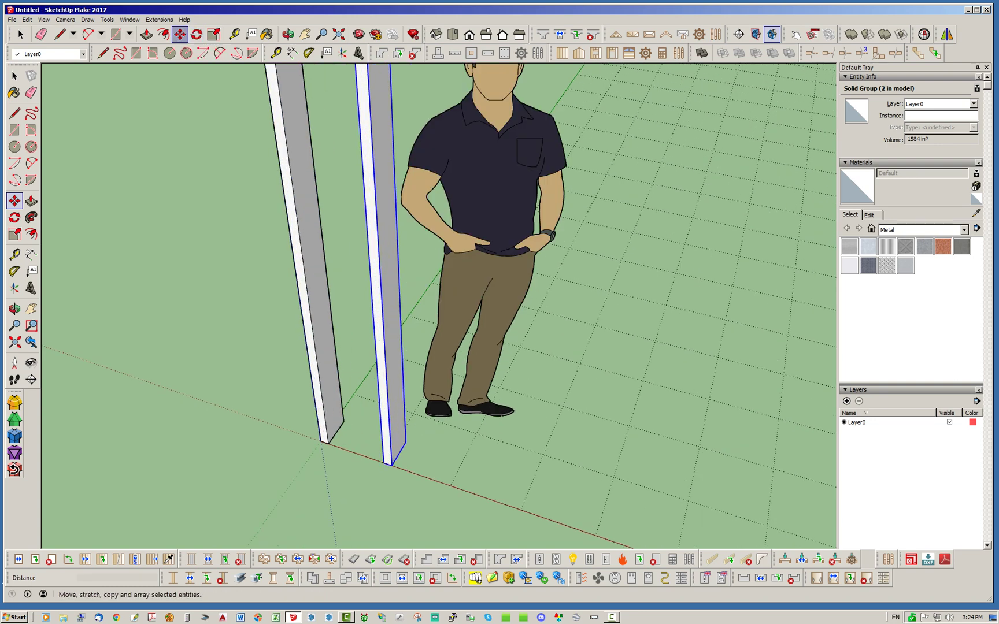
Rotate the copied board 90 degrees about its bottom corner so it lies along the red axis.
{"action": "left_click", "coordinate": [197, 34]}
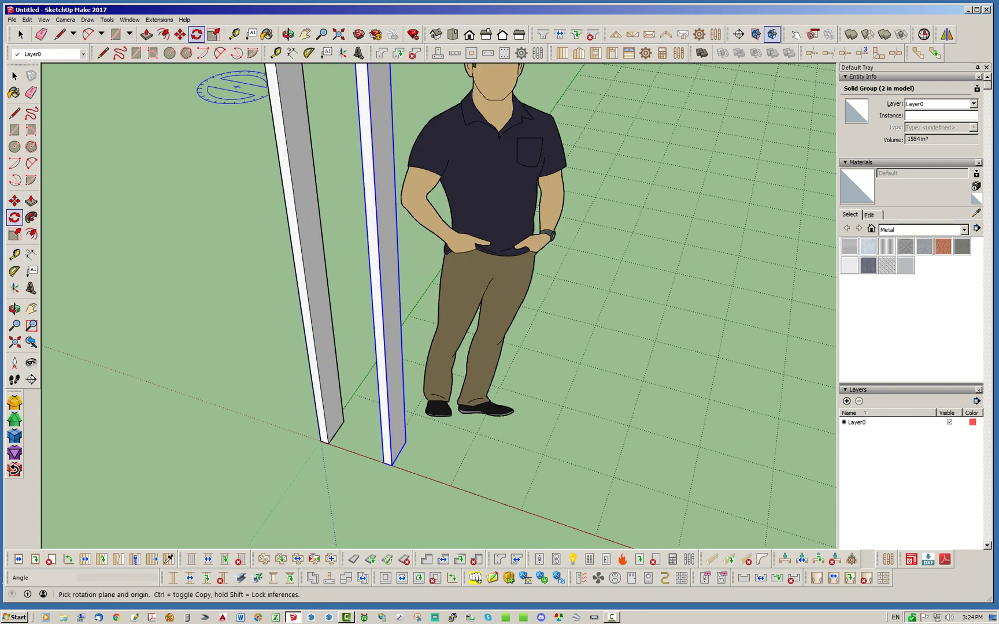
{"action": "left_click", "coordinate": [384, 462]}
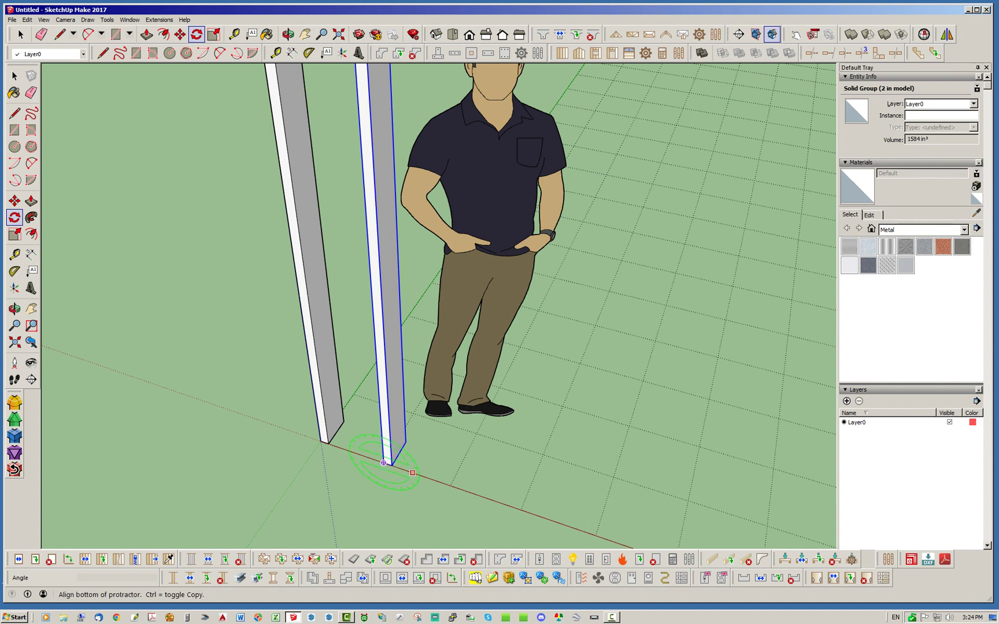
{"action": "left_click", "coordinate": [357, 81]}
{"action": "left_click", "coordinate": [413, 473]}
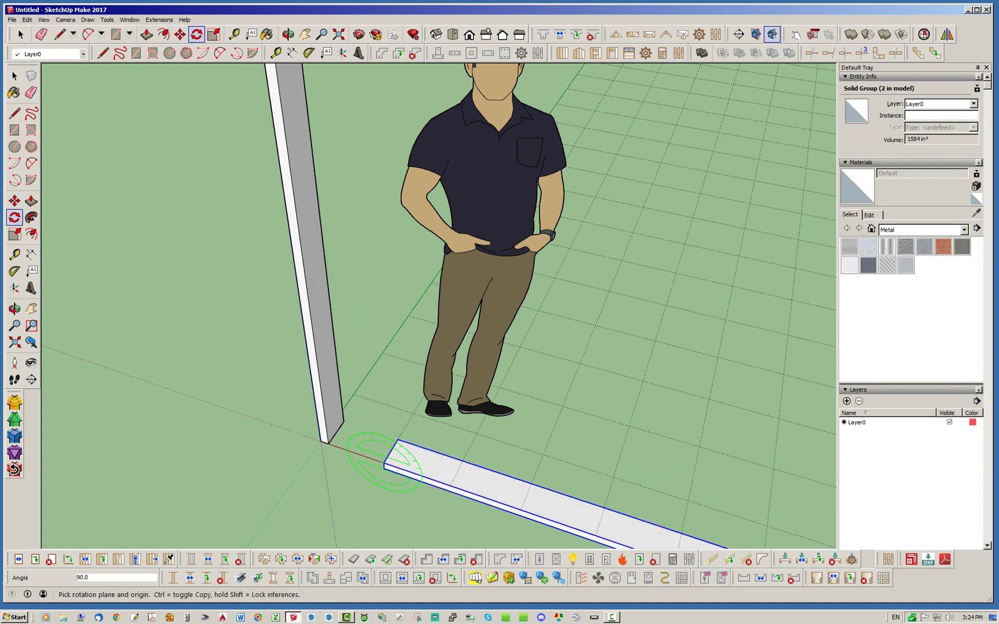
{"action": "key", "text": "space"}
Move the horizontal board so its bottom front corner sits on the origin at the foot of the vertical board, and clear the selection.
{"action": "scroll", "coordinate": [240, 354], "scroll_direction": "up", "scroll_amount": 2}
{"action": "scroll", "coordinate": [527, 399], "scroll_direction": "down", "scroll_amount": 2}
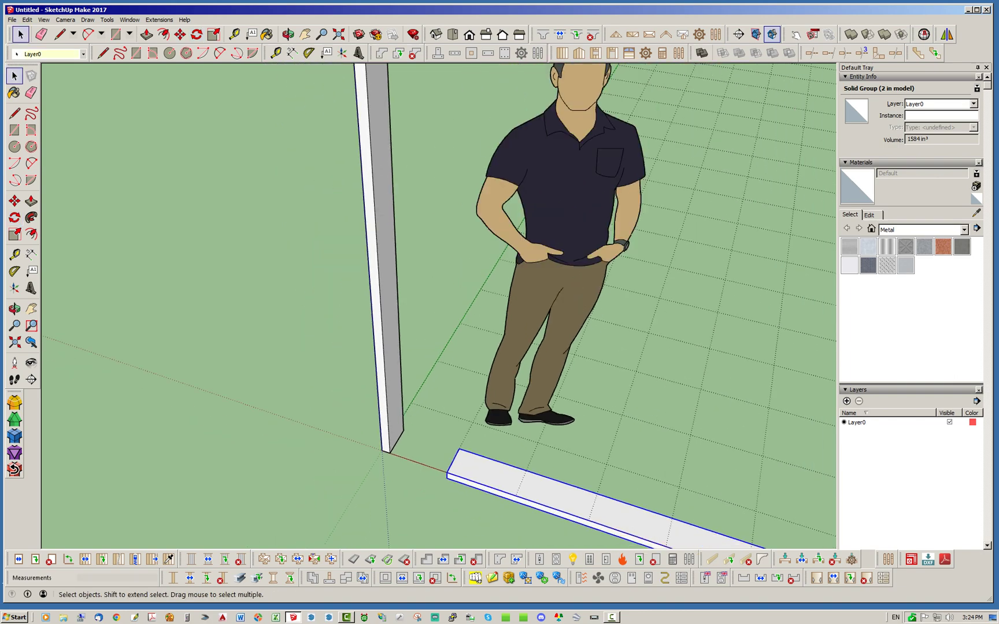
{"action": "scroll", "coordinate": [438, 459], "scroll_direction": "up", "scroll_amount": 4}
{"action": "middle_click_drag", "start_coordinate": [438, 459], "coordinate": [523, 402]}
{"action": "scroll", "coordinate": [374, 373], "scroll_direction": "down", "scroll_amount": 1}
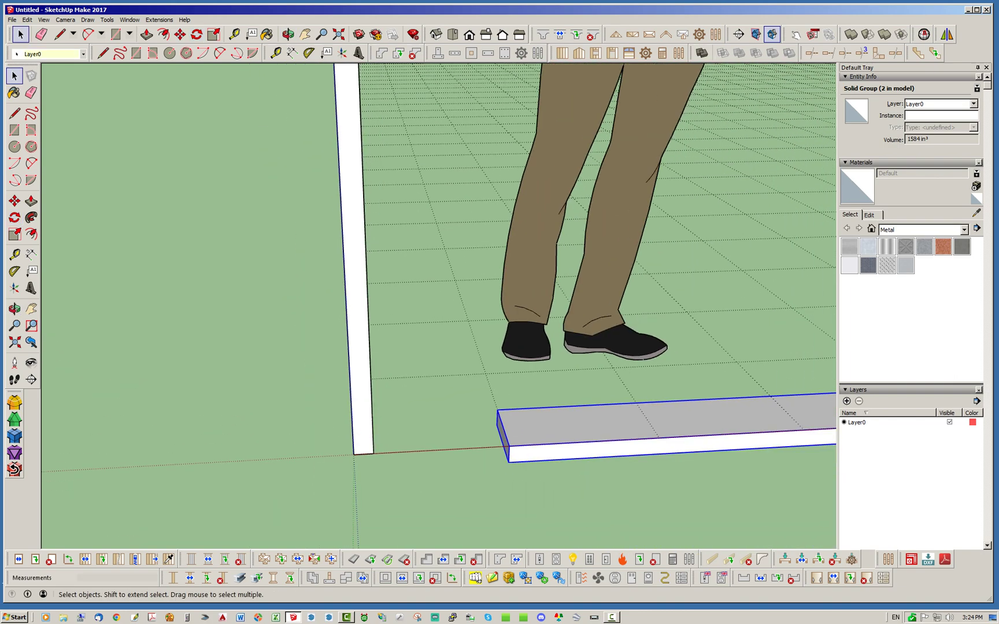
{"action": "scroll", "coordinate": [513, 412], "scroll_direction": "up", "scroll_amount": 1}
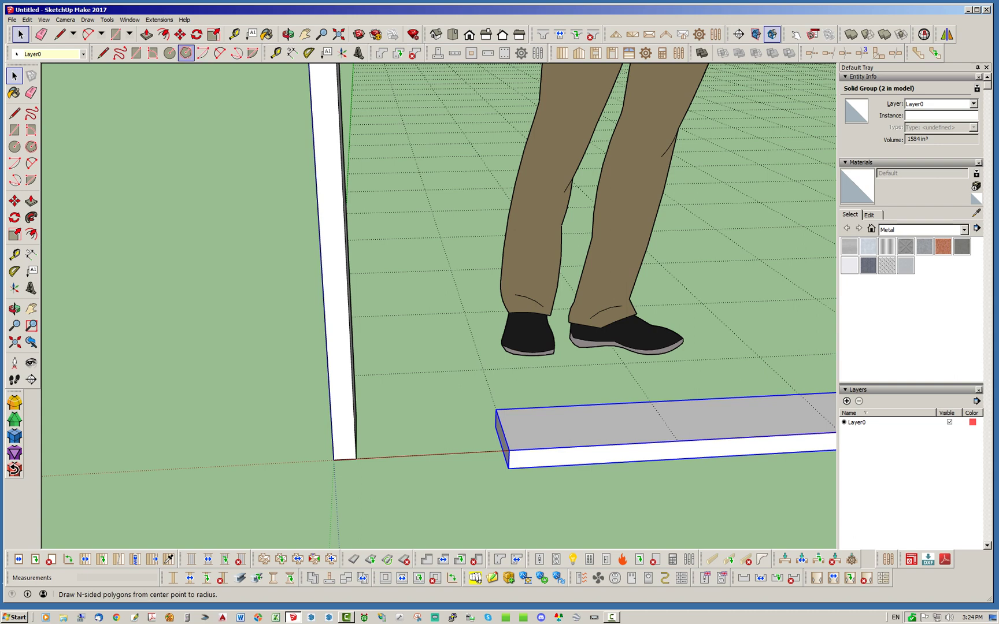
{"action": "left_click", "coordinate": [180, 34]}
{"action": "left_click", "coordinate": [508, 451]}
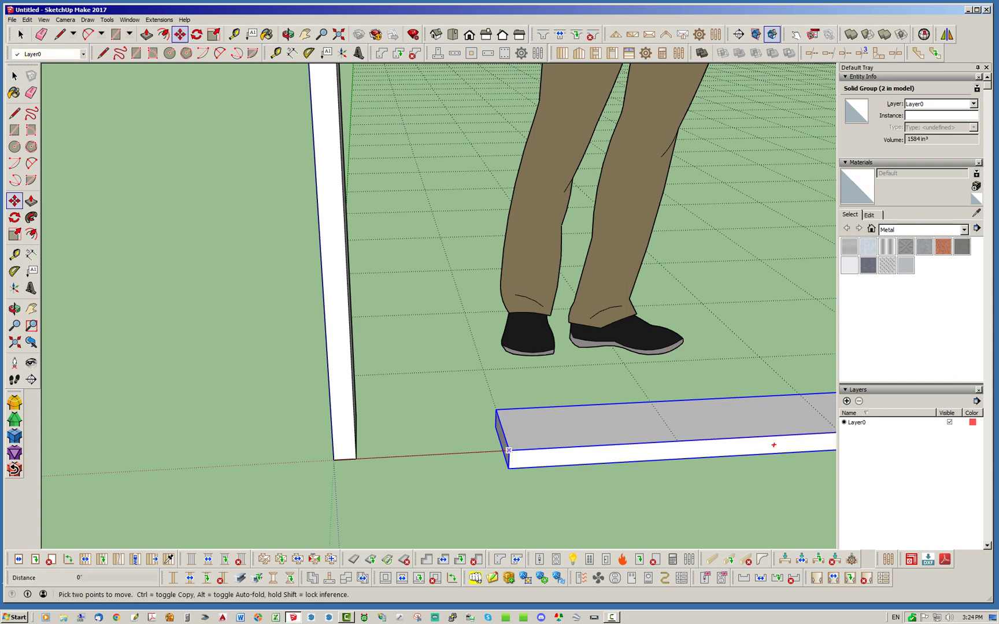
{"action": "left_click", "coordinate": [334, 461]}
{"action": "left_click", "coordinate": [335, 479]}
{"action": "left_click", "coordinate": [334, 461]}
{"action": "key", "text": "ctrl+t"}
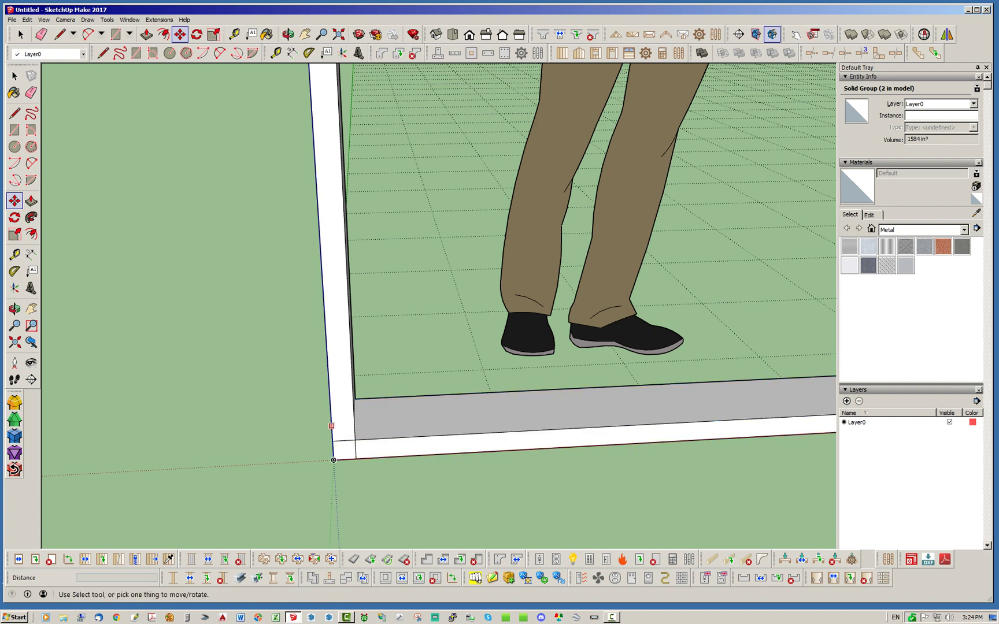
Move the vertical board up 1 1/2" from the origin so it stands on top of the horizontal board.
{"action": "key", "text": "space"}
{"action": "left_click", "coordinate": [346, 243]}
{"action": "left_click", "coordinate": [180, 35]}
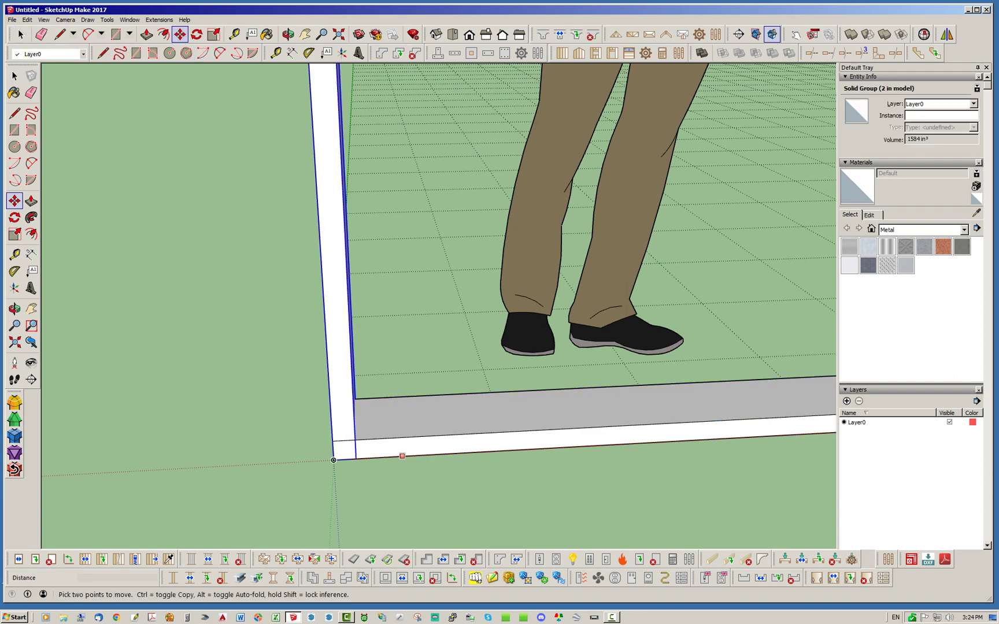
{"action": "left_click", "coordinate": [333, 459]}
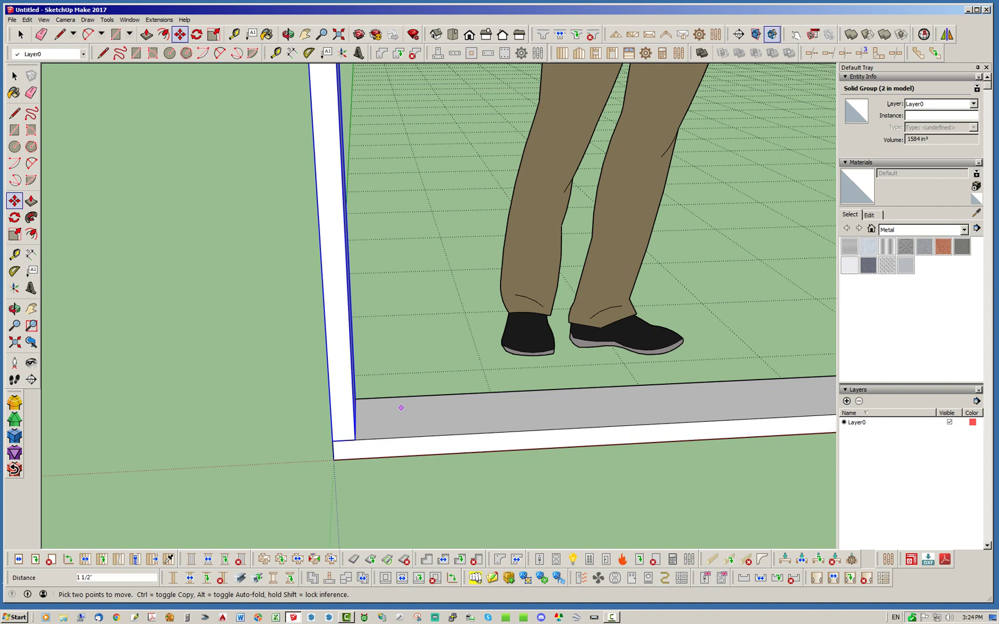
{"action": "left_click", "coordinate": [332, 441]}
{"action": "middle_click_drag", "start_coordinate": [330, 413], "coordinate": [356, 409]}
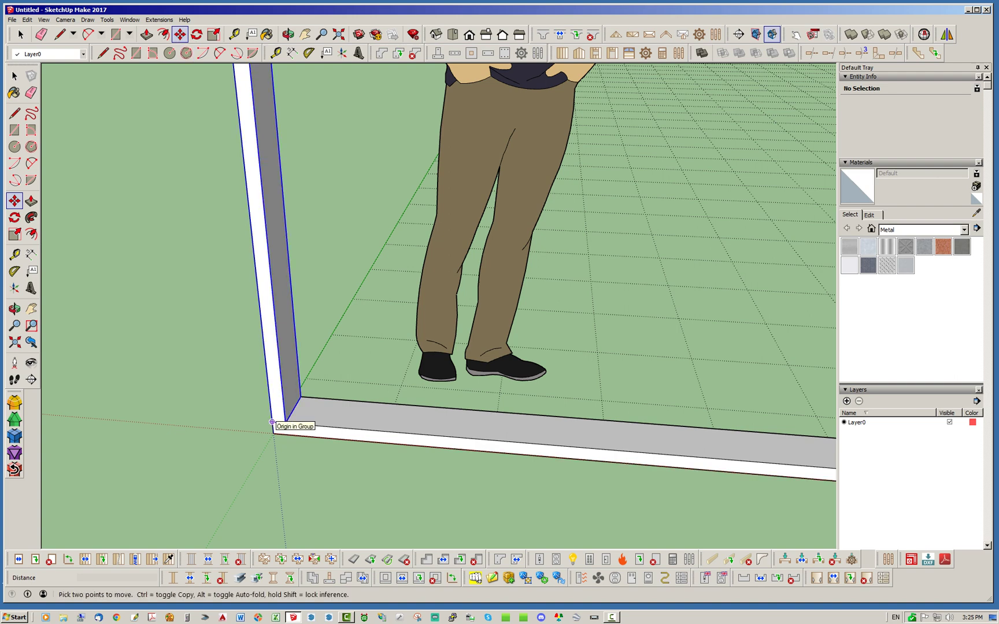
Copy the vertical board 15.25" along the red axis on top of the horizontal board and clear the selection.
{"action": "left_click", "coordinate": [271, 422]}
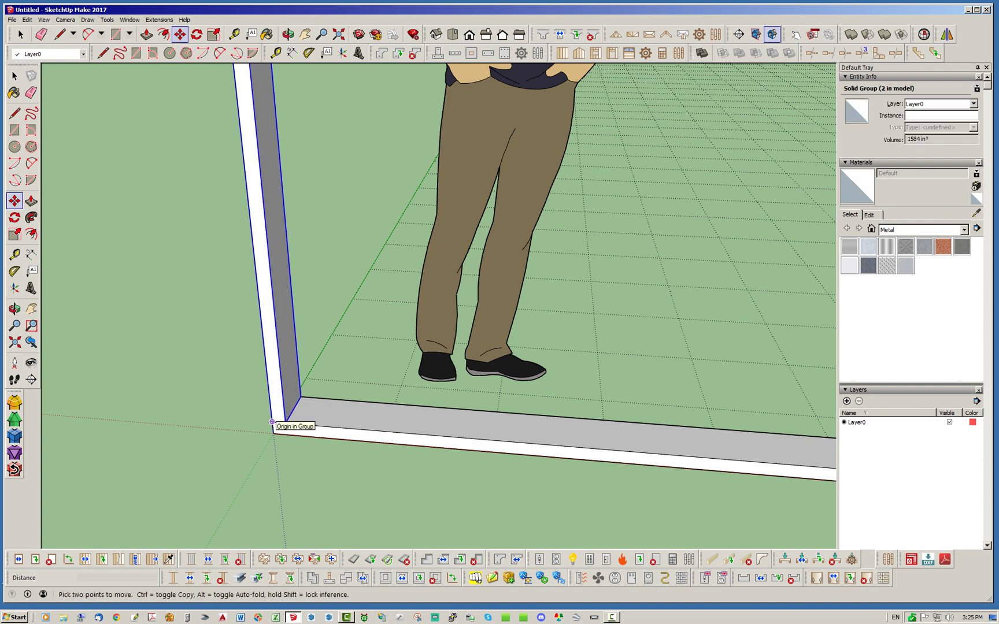
{"action": "left_click", "coordinate": [272, 422]}
{"action": "key", "text": "Escape"}
{"action": "left_click", "coordinate": [271, 422]}
{"action": "key", "text": "ctrl"}
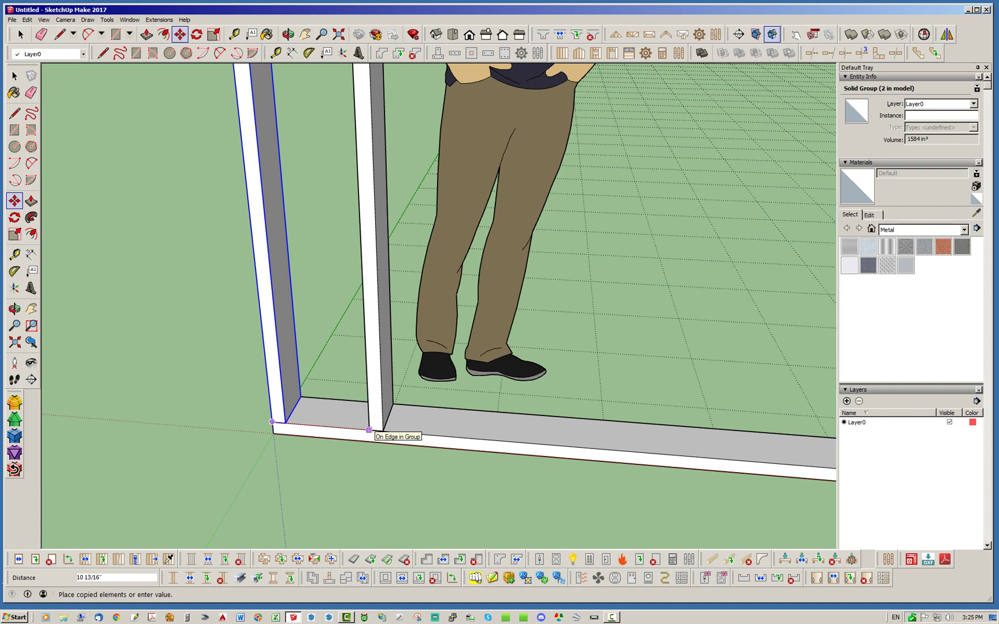
{"action": "type", "text": "1.5"}
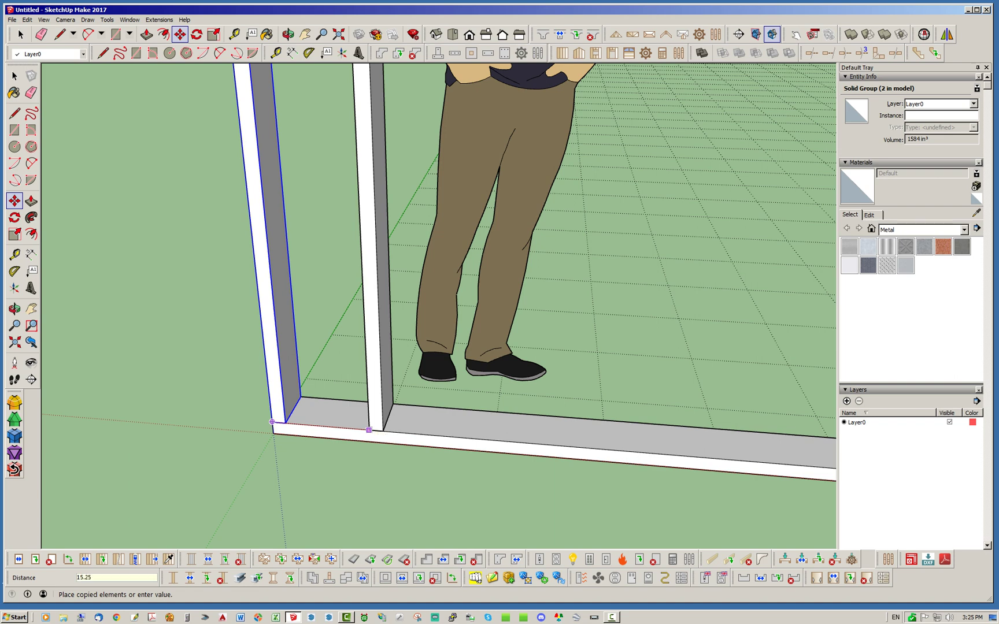
{"action": "key", "text": "Return"}
{"action": "key", "text": "space"}
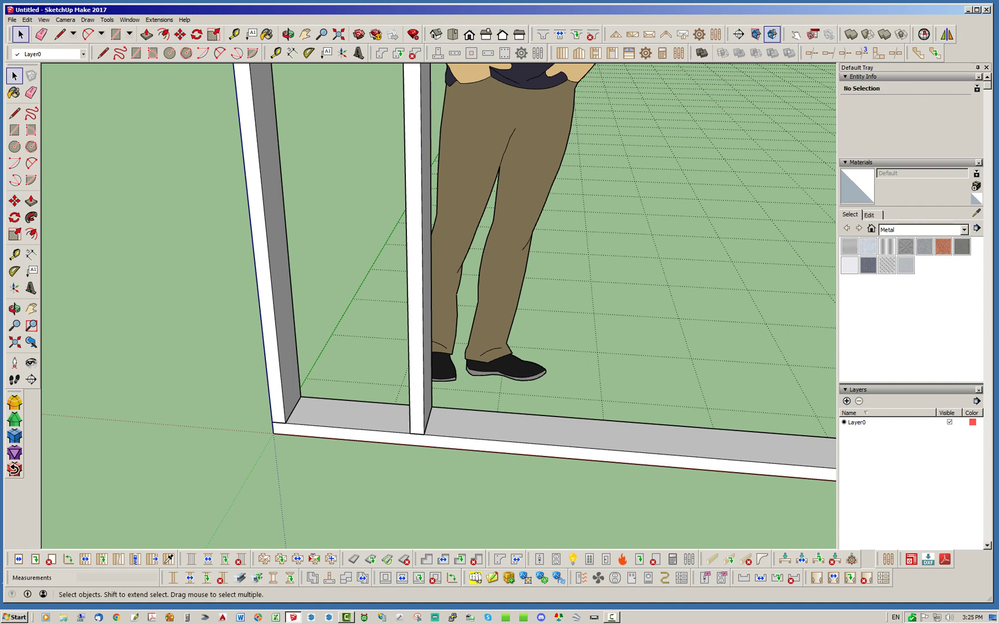
Dimension the spacing from the first vertical board's outer bottom corner to the middle of the second board's bottom edge.
{"action": "left_click", "coordinate": [292, 53]}
{"action": "left_click", "coordinate": [272, 422]}
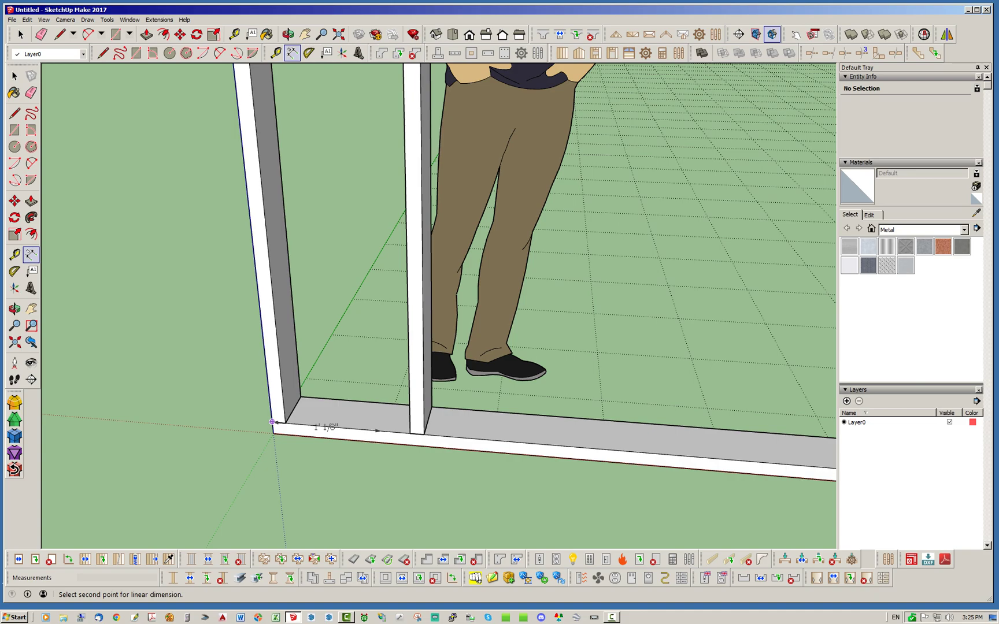
{"action": "left_click", "coordinate": [416, 434]}
{"action": "left_click", "coordinate": [413, 498]}
{"action": "key", "text": "space"}
Examine the two vertical boards and the bottom plate from several angles and distances.
{"action": "scroll", "coordinate": [292, 452], "scroll_direction": "down", "scroll_amount": 4}
{"action": "mouse_move", "coordinate": [292, 452]}
{"action": "middle_mouse_down"}
{"action": "mouse_move", "coordinate": [316, 454]}
{"action": "mouse_move", "coordinate": [289, 468]}
{"action": "mouse_move", "coordinate": [370, 413]}
{"action": "mouse_move", "coordinate": [354, 435]}
{"action": "mouse_move", "coordinate": [309, 453]}
{"action": "middle_mouse_up"}
{"action": "scroll", "coordinate": [289, 467], "scroll_direction": "down", "scroll_amount": 3}
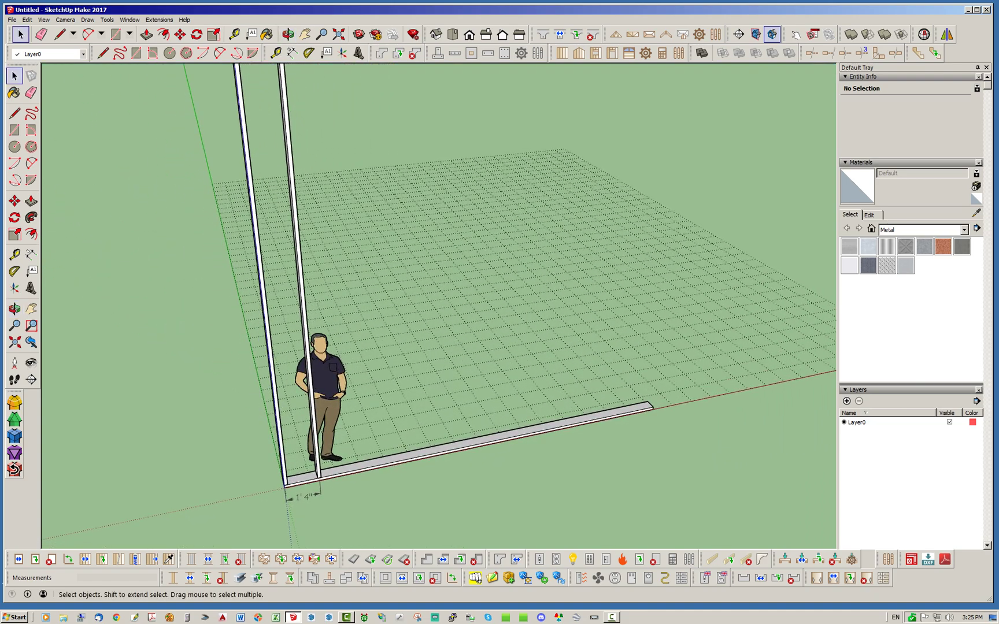
{"action": "scroll", "coordinate": [416, 381], "scroll_direction": "down", "scroll_amount": 2}
{"action": "middle_click_drag", "start_coordinate": [416, 381], "coordinate": [507, 379]}
{"action": "middle_click_drag", "start_coordinate": [343, 178], "coordinate": [345, 209]}
{"action": "scroll", "coordinate": [346, 211], "scroll_direction": "up", "scroll_amount": 4}
{"action": "scroll", "coordinate": [359, 201], "scroll_direction": "down", "scroll_amount": 5}
{"action": "middle_click_drag", "start_coordinate": [404, 221], "coordinate": [338, 194]}
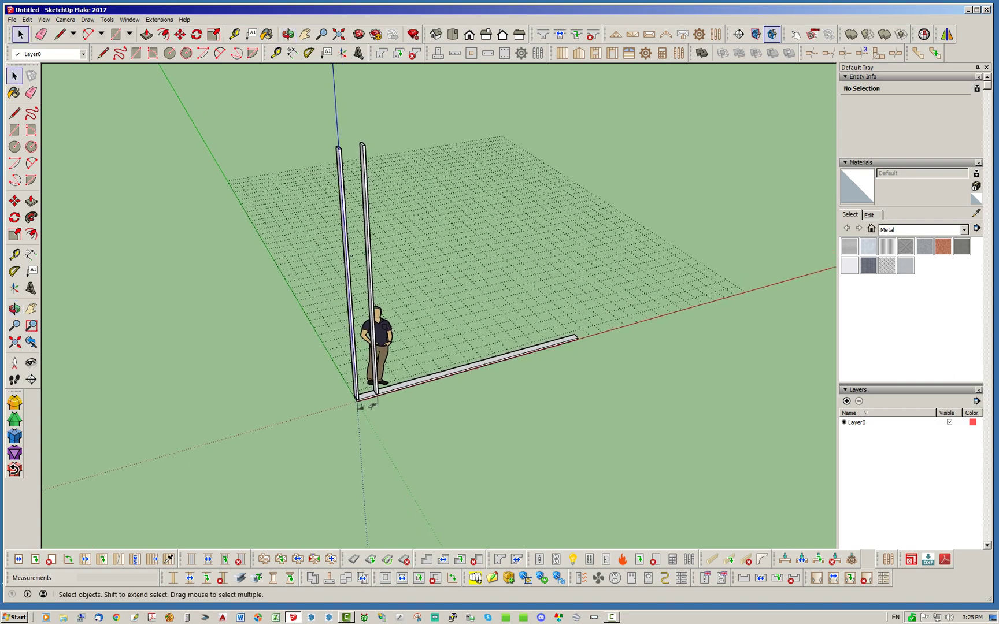
{"action": "scroll", "coordinate": [337, 194], "scroll_direction": "up", "scroll_amount": 2}
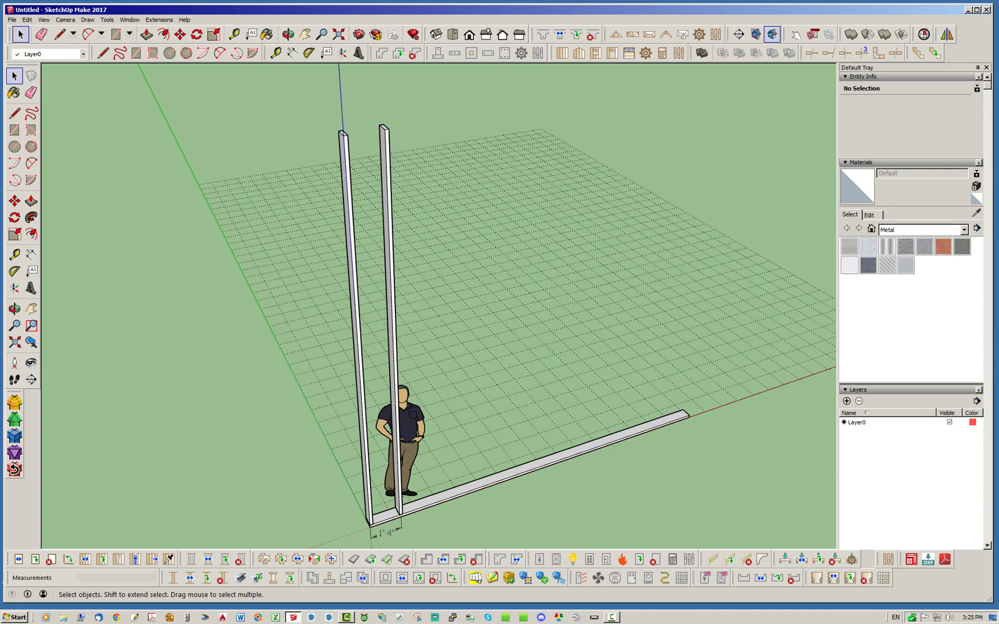
Copy the horizontal bottom board from its corner at the origin 9' straight up the vertical boards.
{"action": "left_click", "coordinate": [529, 467]}
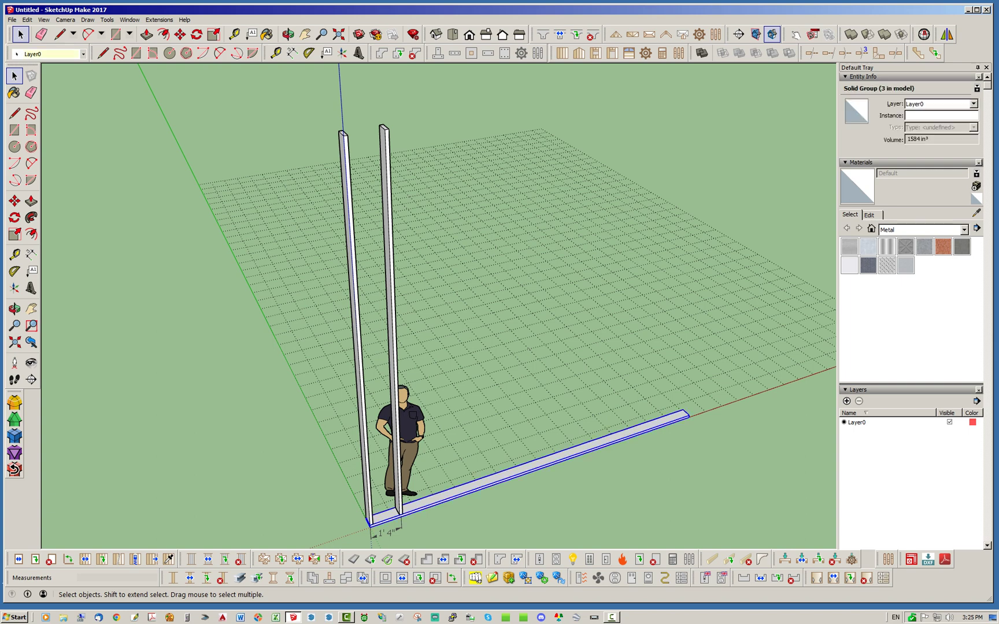
{"action": "left_click", "coordinate": [179, 34]}
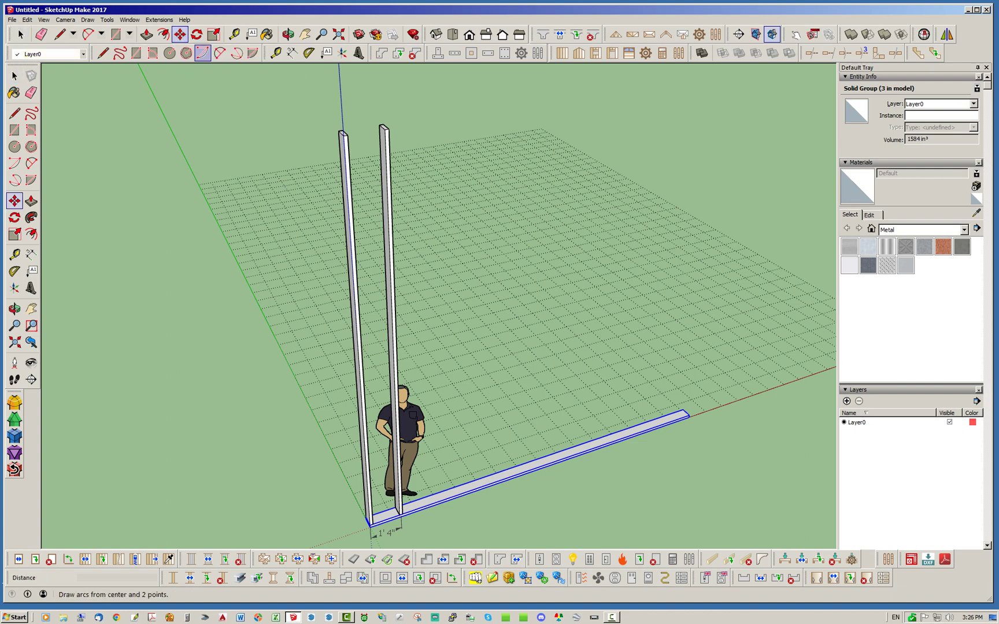
{"action": "scroll", "coordinate": [372, 481], "scroll_direction": "up", "scroll_amount": 4}
{"action": "scroll", "coordinate": [372, 481], "scroll_direction": "up", "scroll_amount": 4}
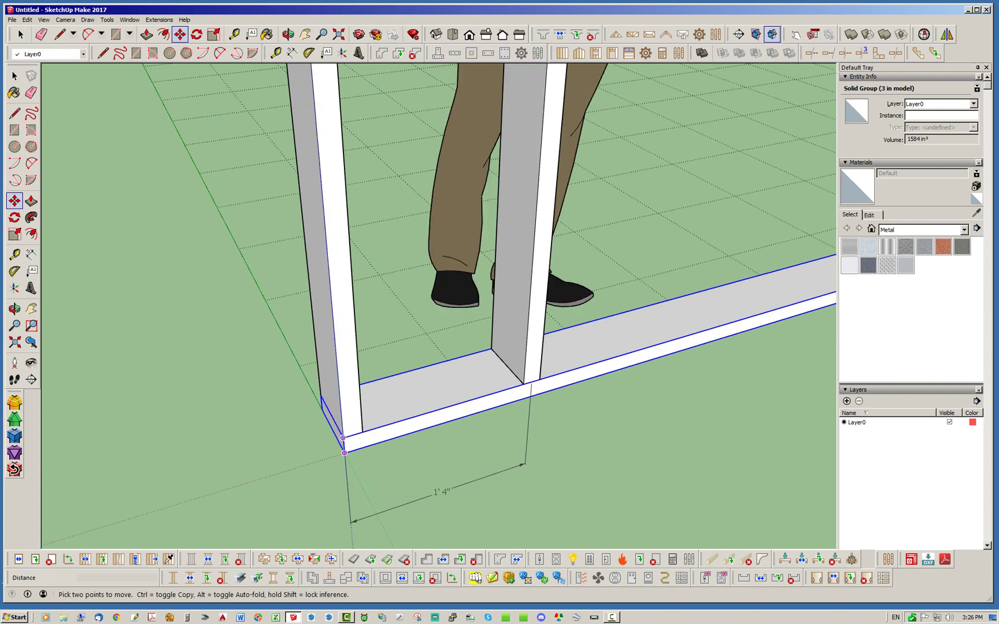
{"action": "left_click", "coordinate": [345, 453]}
{"action": "key", "text": "ctrl"}
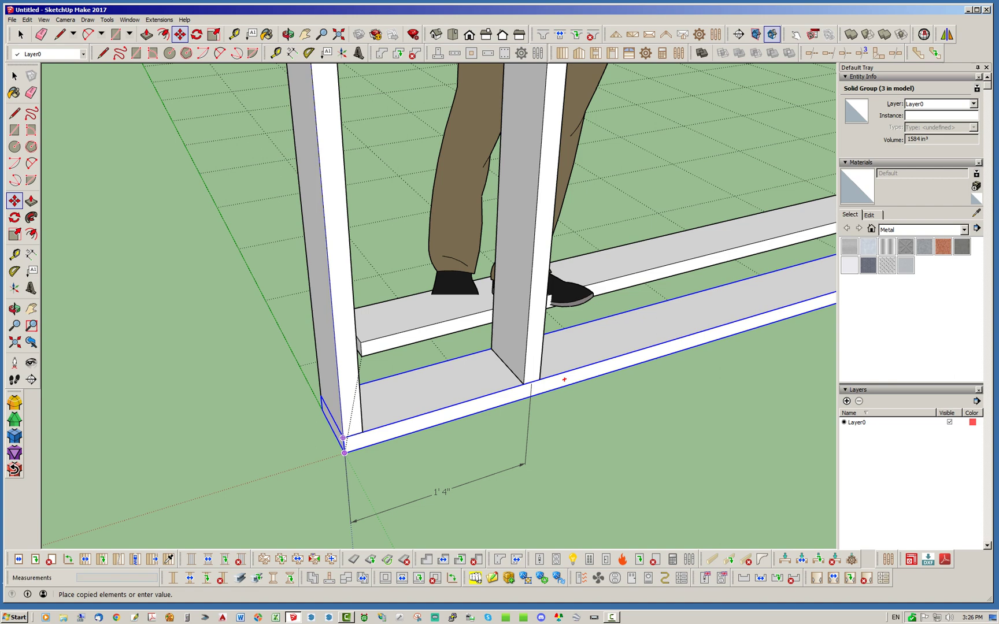
{"action": "scroll", "coordinate": [358, 364], "scroll_direction": "down", "scroll_amount": 5}
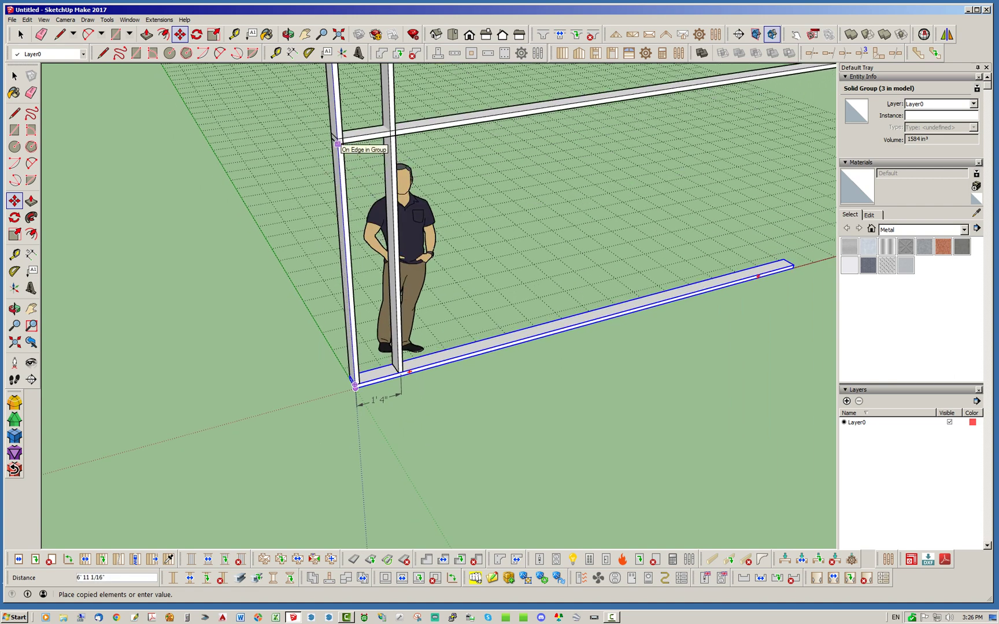
{"action": "type", "text": "9'"}
{"action": "key", "text": "Return"}
{"action": "scroll", "coordinate": [406, 183], "scroll_direction": "down", "scroll_amount": 2}
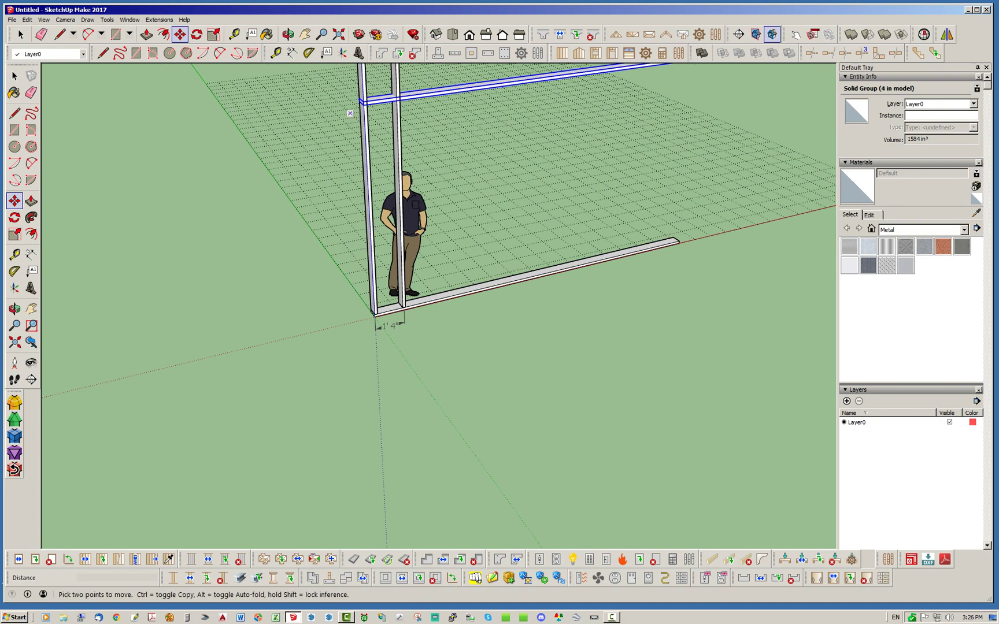
Copy the upper horizontal board 1 1/2" down so the copy sits directly beneath it, and clear the selection.
{"action": "scroll", "coordinate": [368, 127], "scroll_direction": "up", "scroll_amount": 5}
{"action": "left_click", "coordinate": [20, 34]}
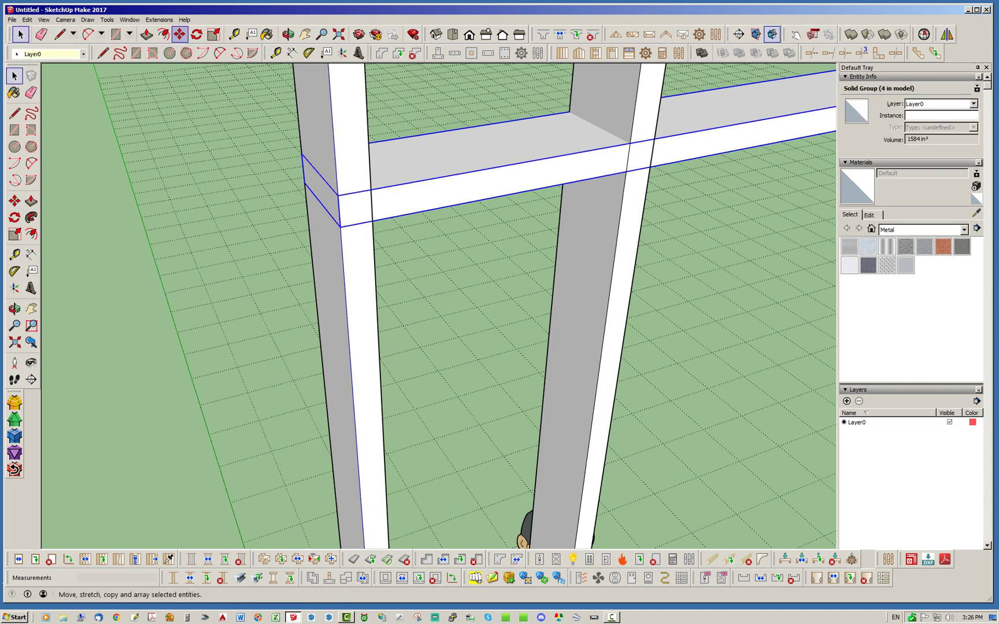
{"action": "left_click", "coordinate": [180, 34]}
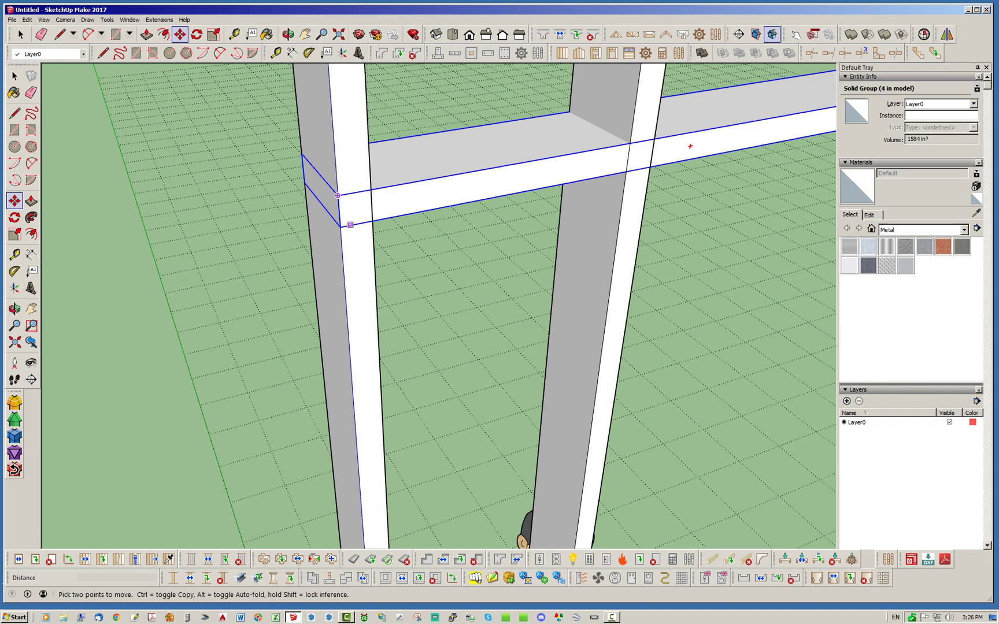
{"action": "left_click", "coordinate": [340, 227]}
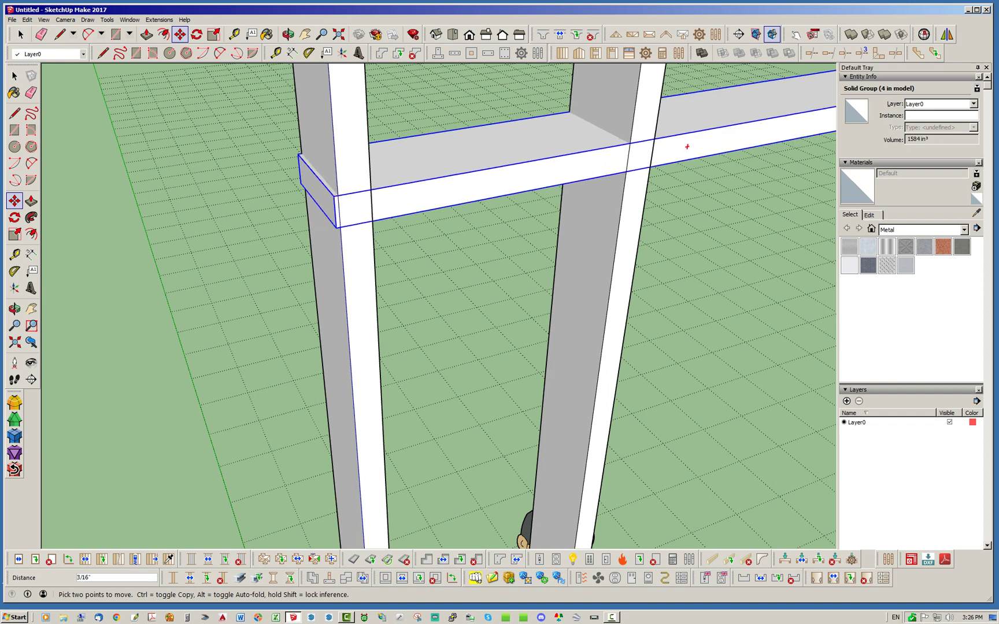
{"action": "key", "text": "Escape"}
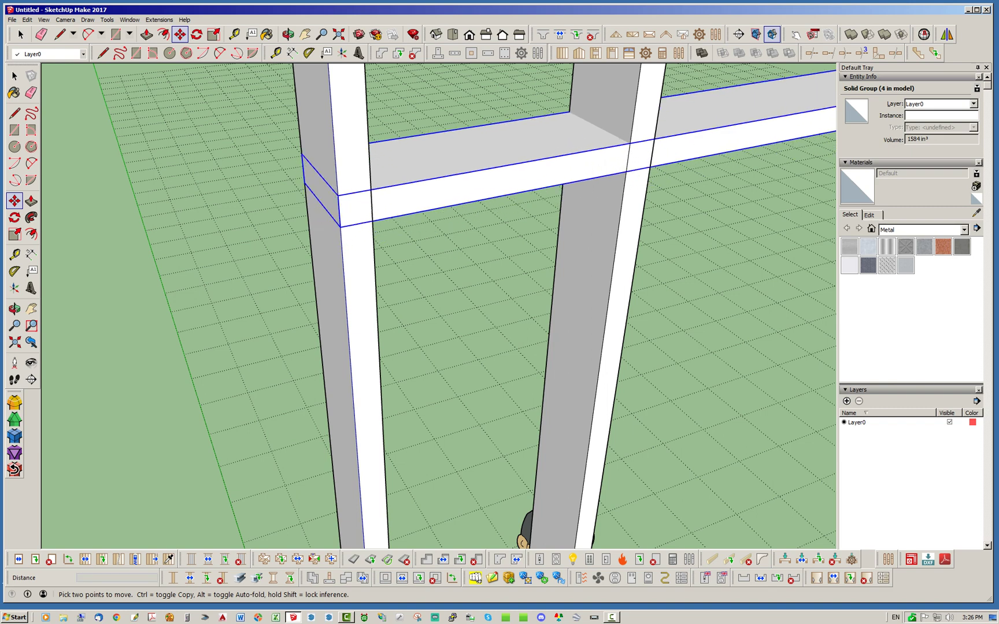
{"action": "left_click", "coordinate": [337, 195]}
{"action": "key", "text": "ctrl"}
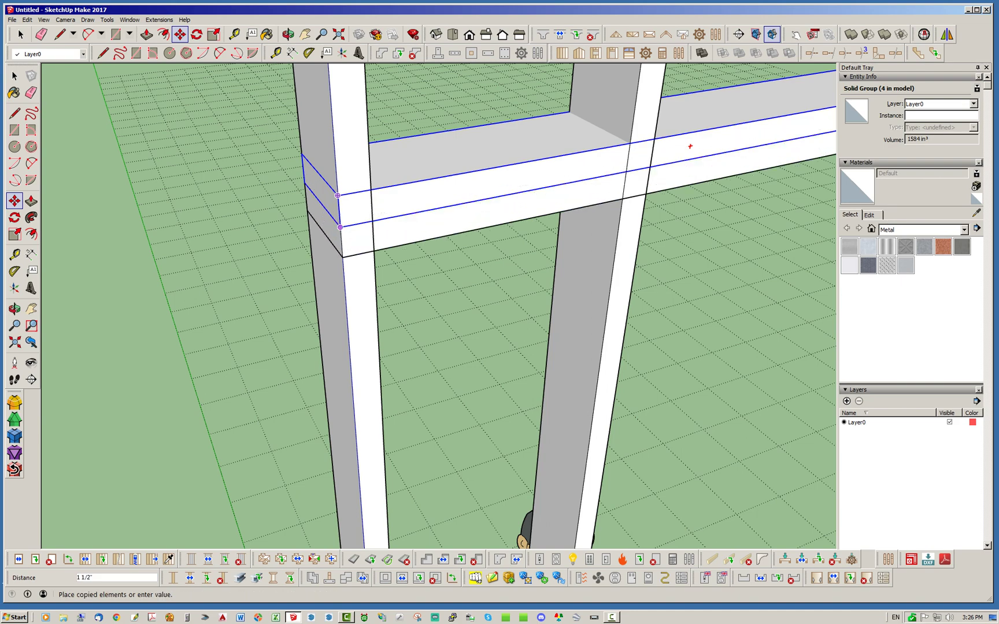
{"action": "left_click", "coordinate": [342, 227]}
{"action": "key", "text": "space"}
{"action": "scroll", "coordinate": [256, 335], "scroll_direction": "down", "scroll_amount": 9}
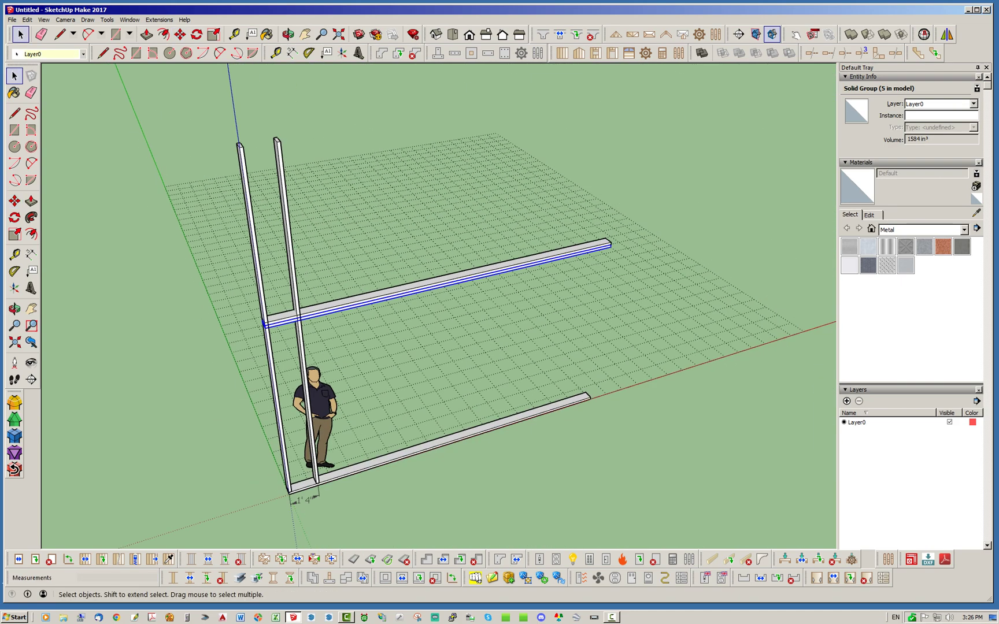
{"action": "left_click", "coordinate": [238, 297]}
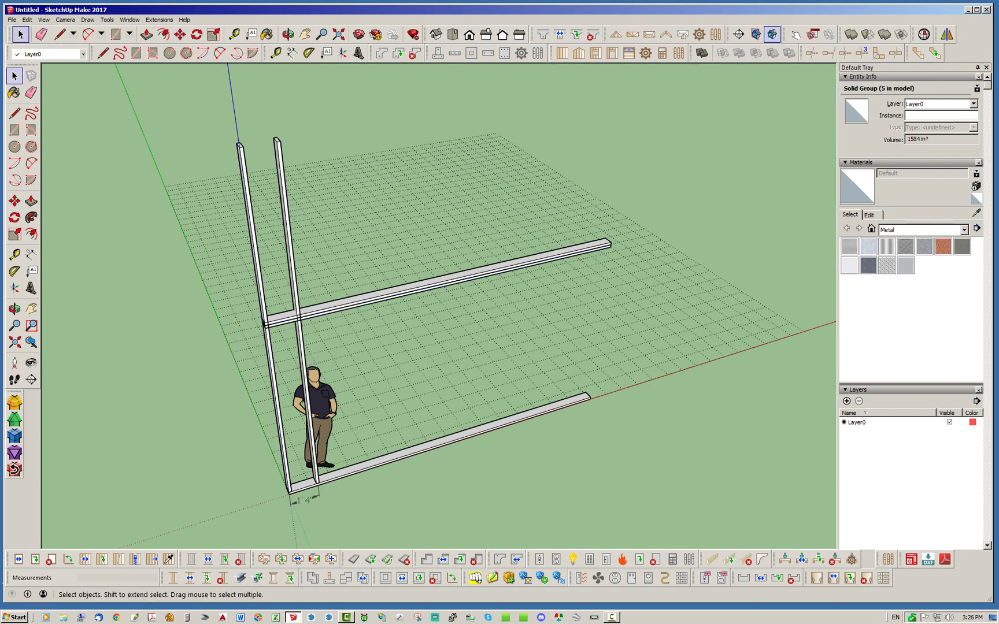
Open the group of the corner vertical board for editing at its upper end.
{"action": "scroll", "coordinate": [238, 298], "scroll_direction": "up", "scroll_amount": 3}
{"action": "middle_click_drag", "start_coordinate": [371, 203], "coordinate": [488, 243]}
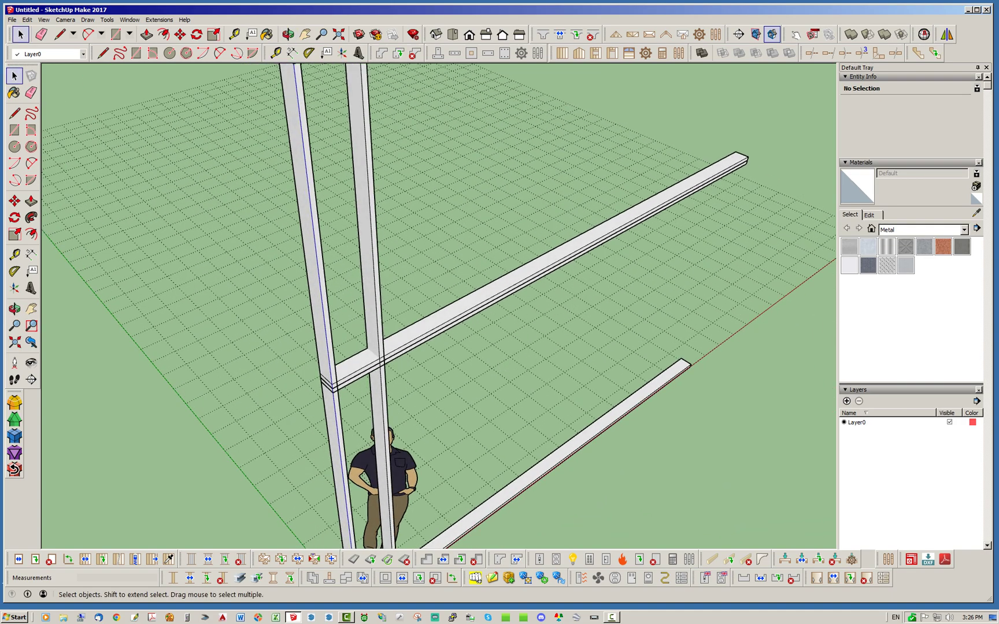
{"action": "scroll", "coordinate": [487, 243], "scroll_direction": "down", "scroll_amount": 3}
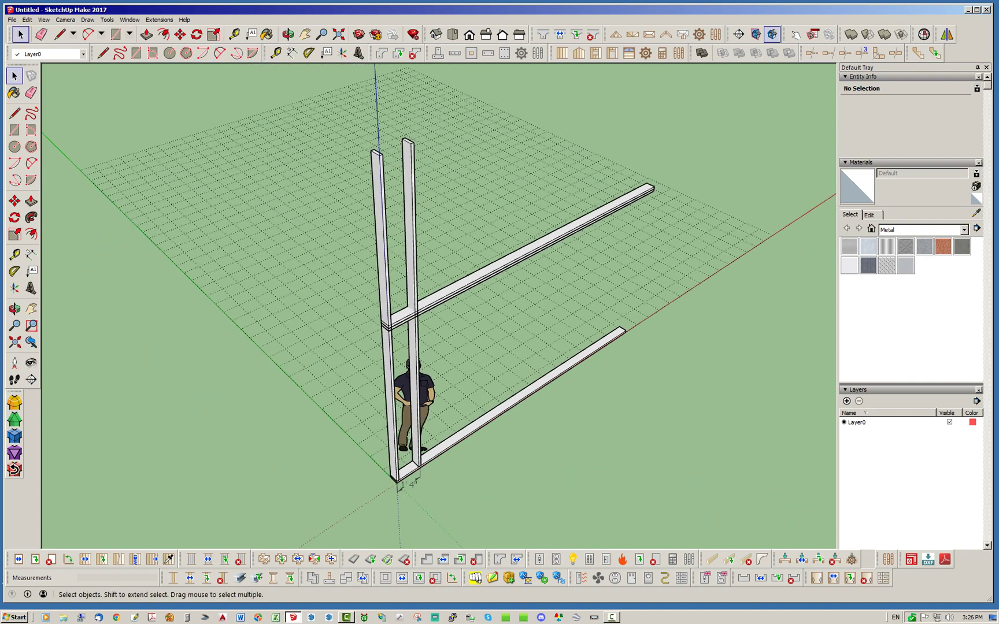
{"action": "scroll", "coordinate": [197, 34], "scroll_direction": "up", "scroll_amount": 3}
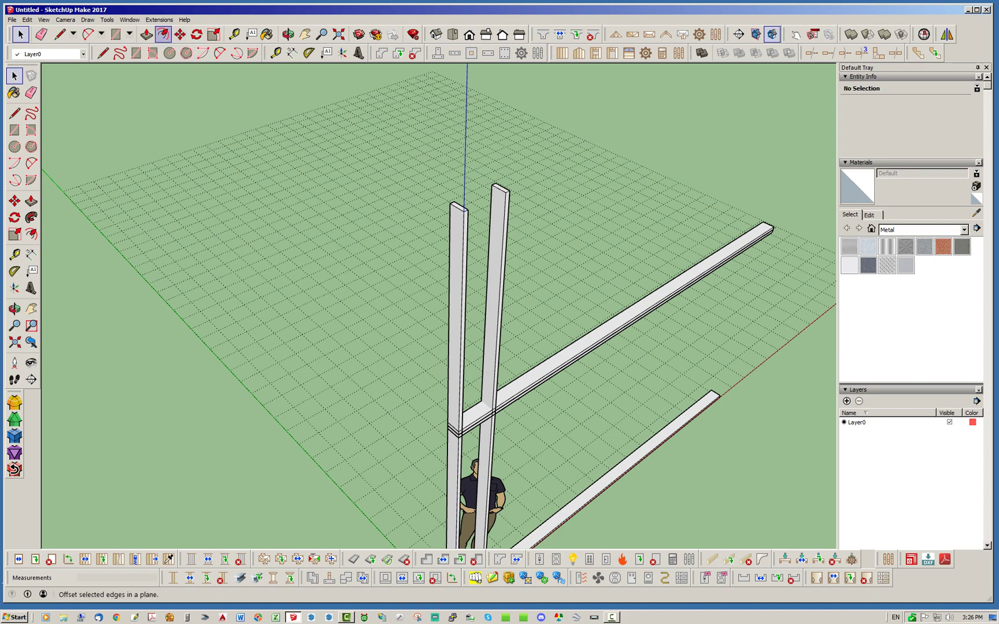
{"action": "left_click", "coordinate": [147, 34]}
{"action": "scroll", "coordinate": [399, 260], "scroll_direction": "up", "scroll_amount": 5}
{"action": "scroll", "coordinate": [381, 277], "scroll_direction": "down", "scroll_amount": 4}
{"action": "scroll", "coordinate": [382, 278], "scroll_direction": "up", "scroll_amount": 4}
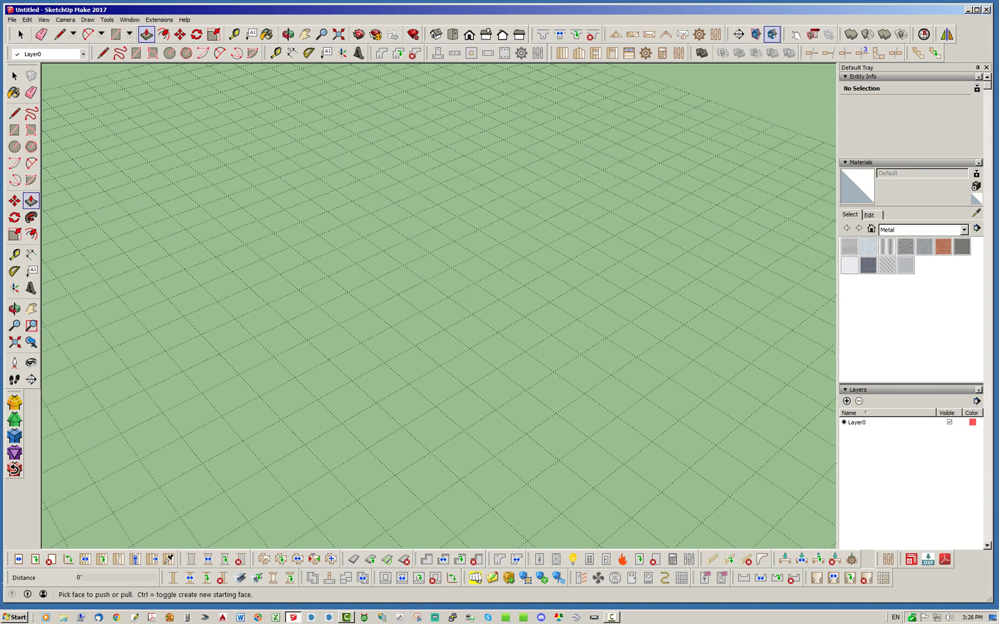
{"action": "scroll", "coordinate": [381, 277], "scroll_direction": "down", "scroll_amount": 3}
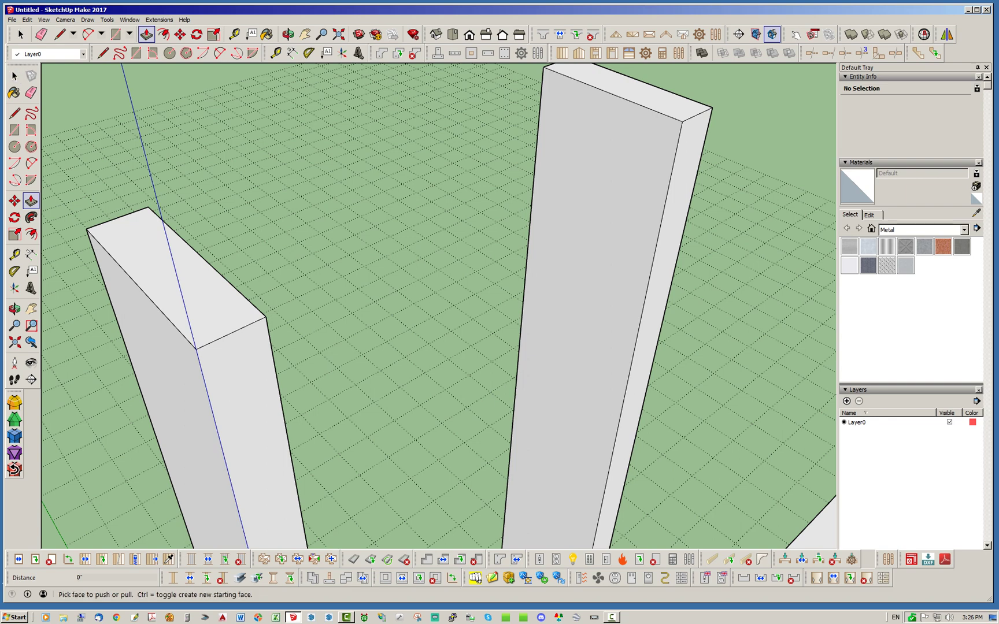
{"action": "key", "text": "space"}
{"action": "left_click", "coordinate": [240, 370]}
{"action": "left_click", "coordinate": [148, 34]}
{"action": "left_click", "coordinate": [23, 34]}
{"action": "left_click", "coordinate": [194, 315]}
{"action": "double_click", "coordinate": [194, 315]}
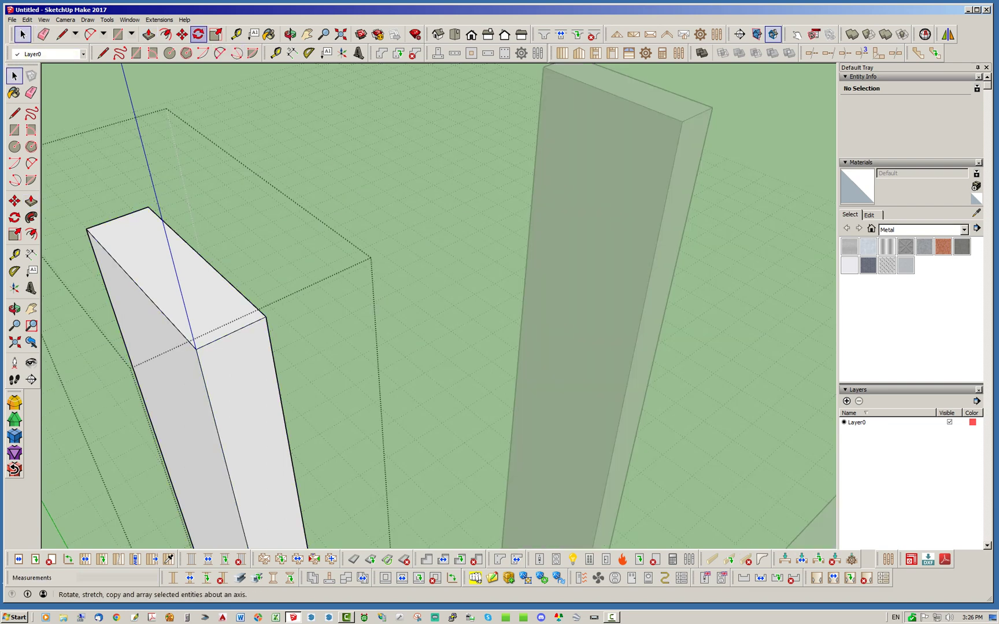
Push the corner board's top face down to the underside of the doubled upper plate and close the group.
{"action": "left_click", "coordinate": [148, 35]}
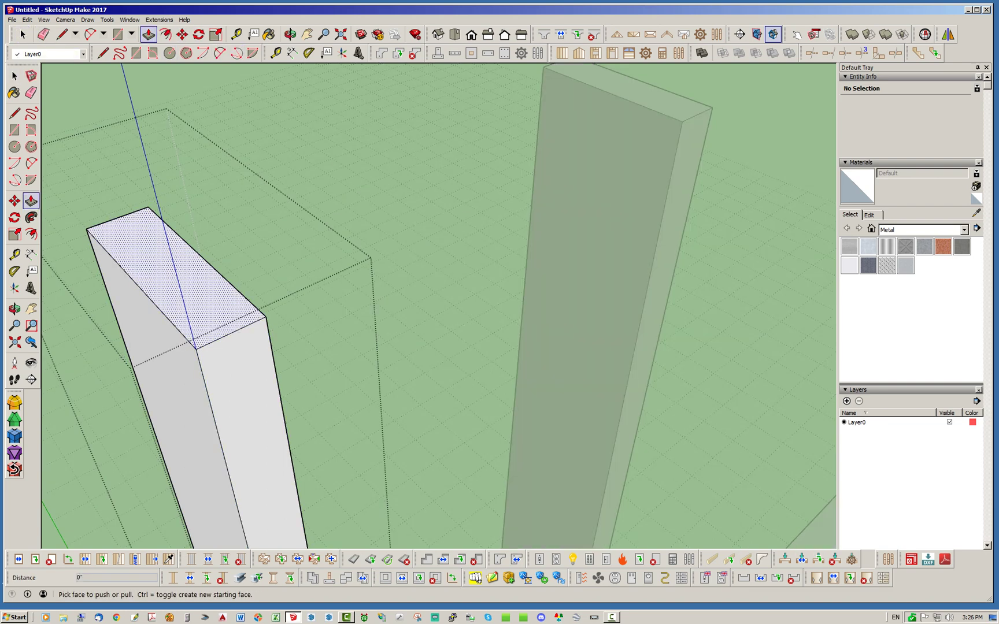
{"action": "left_click", "coordinate": [188, 283]}
{"action": "scroll", "coordinate": [208, 247], "scroll_direction": "down", "scroll_amount": 4}
{"action": "scroll", "coordinate": [234, 198], "scroll_direction": "down", "scroll_amount": 5}
{"action": "scroll", "coordinate": [258, 306], "scroll_direction": "up", "scroll_amount": 8}
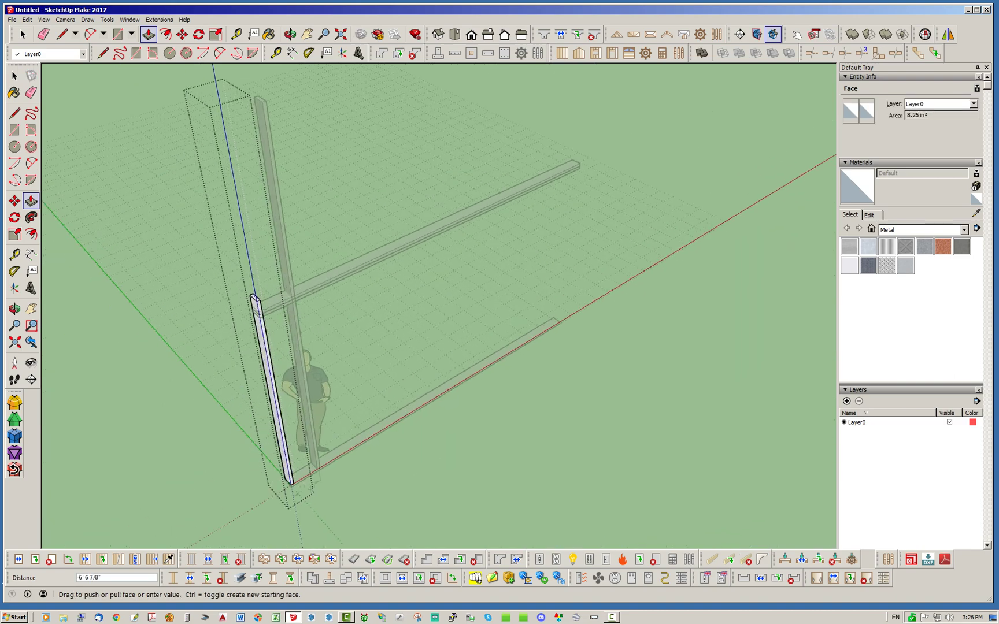
{"action": "scroll", "coordinate": [304, 340], "scroll_direction": "down", "scroll_amount": 3}
{"action": "scroll", "coordinate": [297, 308], "scroll_direction": "down", "scroll_amount": 3}
{"action": "left_click", "coordinate": [341, 326]}
{"action": "key", "text": "space"}
{"action": "scroll", "coordinate": [209, 305], "scroll_direction": "down", "scroll_amount": 3}
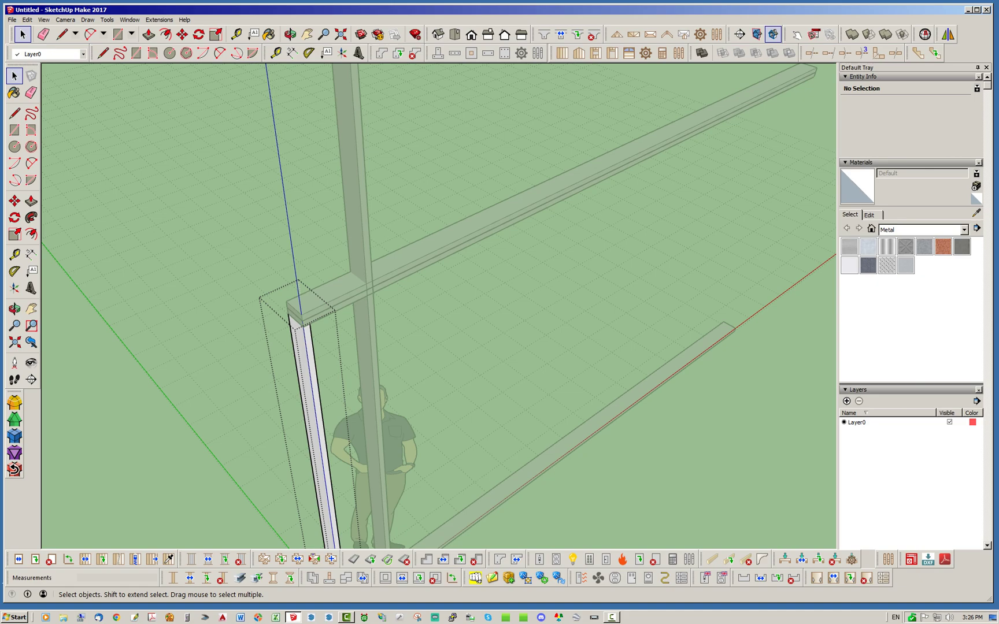
{"action": "left_click", "coordinate": [386, 337]}
Delete the second vertical board, leaving only the corner board between the bottom and upper plates.
{"action": "scroll", "coordinate": [365, 337], "scroll_direction": "down", "scroll_amount": 5}
{"action": "middle_click_drag", "start_coordinate": [359, 335], "coordinate": [304, 279]}
{"action": "scroll", "coordinate": [304, 279], "scroll_direction": "up", "scroll_amount": 3}
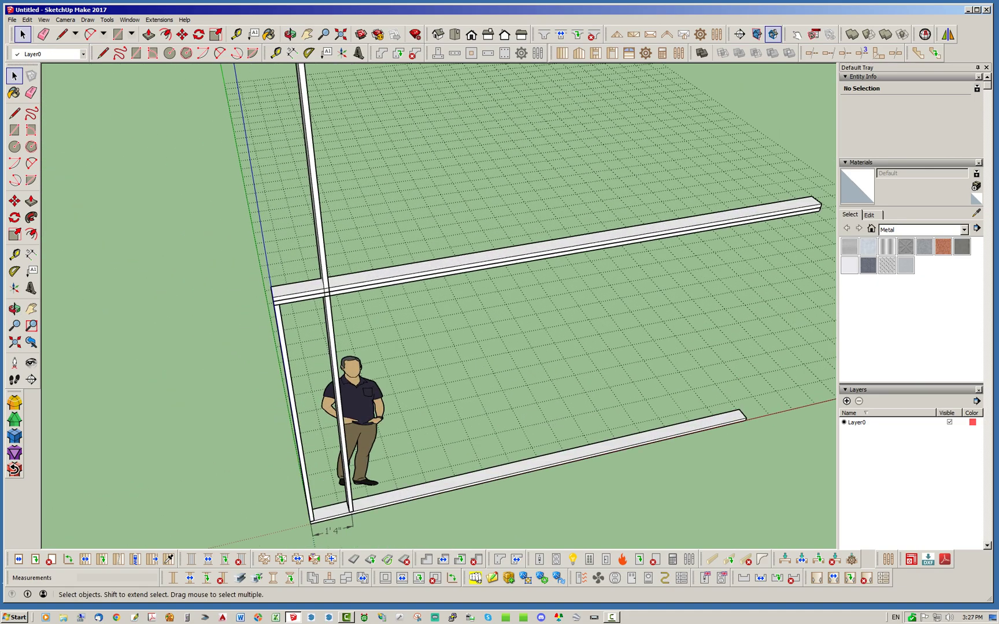
{"action": "middle_click_drag", "start_coordinate": [388, 312], "coordinate": [294, 277]}
{"action": "left_click", "coordinate": [292, 277]}
{"action": "key", "text": "Delete"}
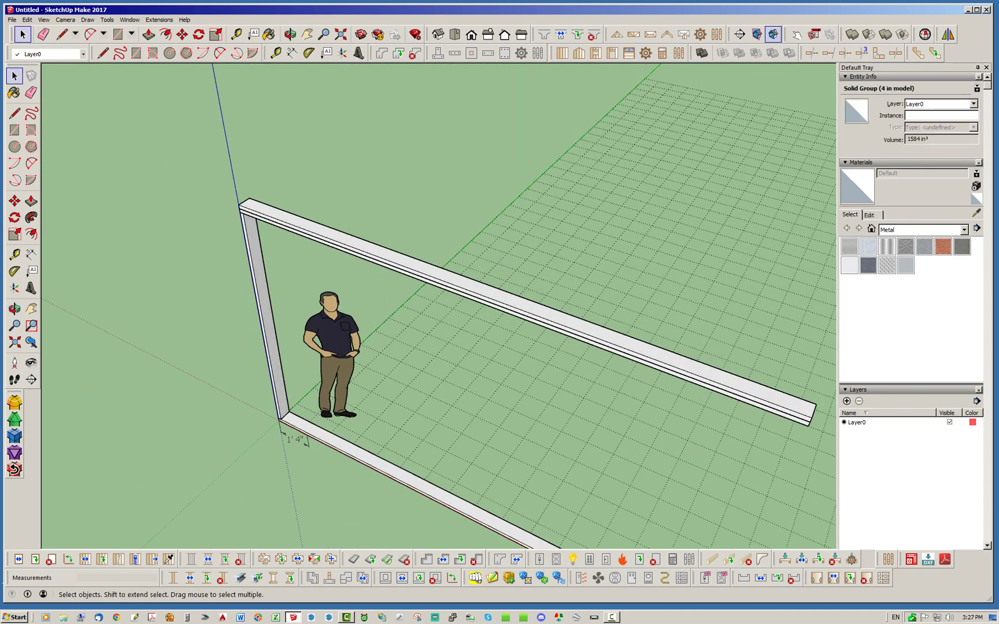
Copy the corner stud 15.25" along the bottom plate in the red axis direction.
{"action": "left_click", "coordinate": [264, 289]}
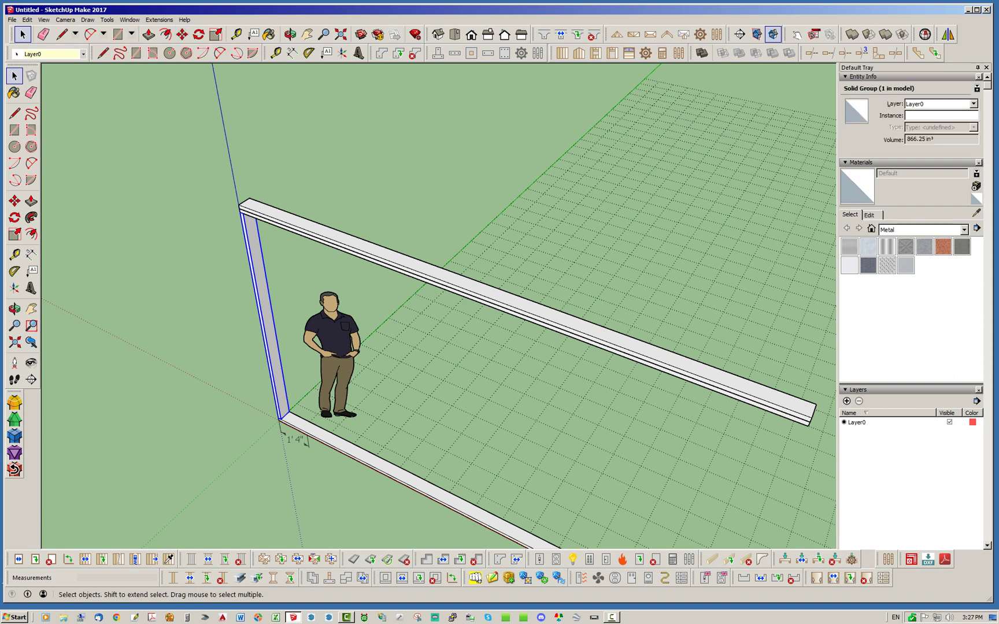
{"action": "key", "text": "m"}
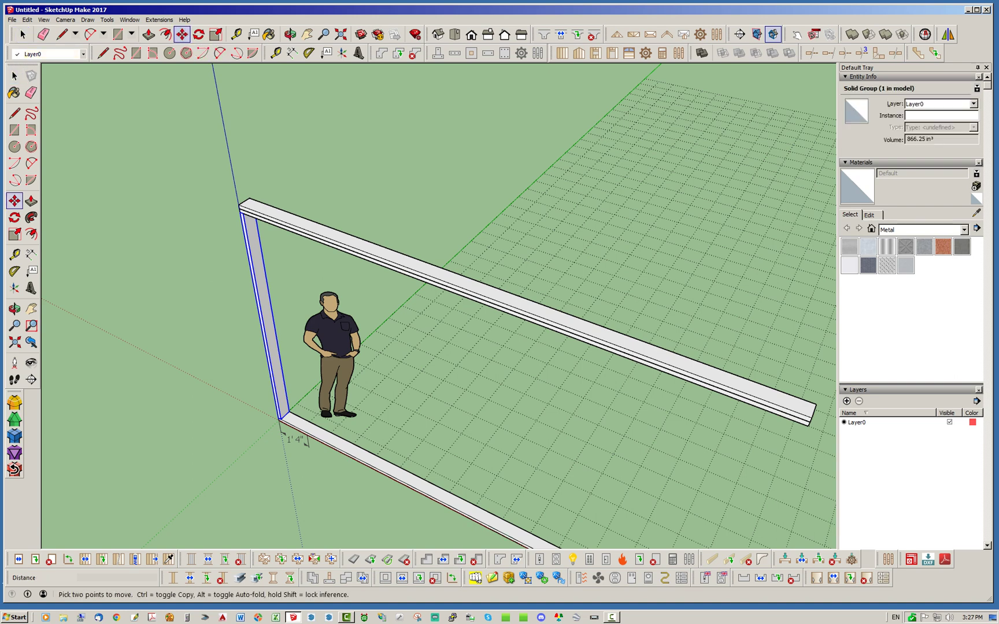
{"action": "left_click", "coordinate": [214, 430]}
{"action": "key", "text": "ctrl"}
{"action": "type", "text": "15"}
{"action": "key", "text": "Return"}
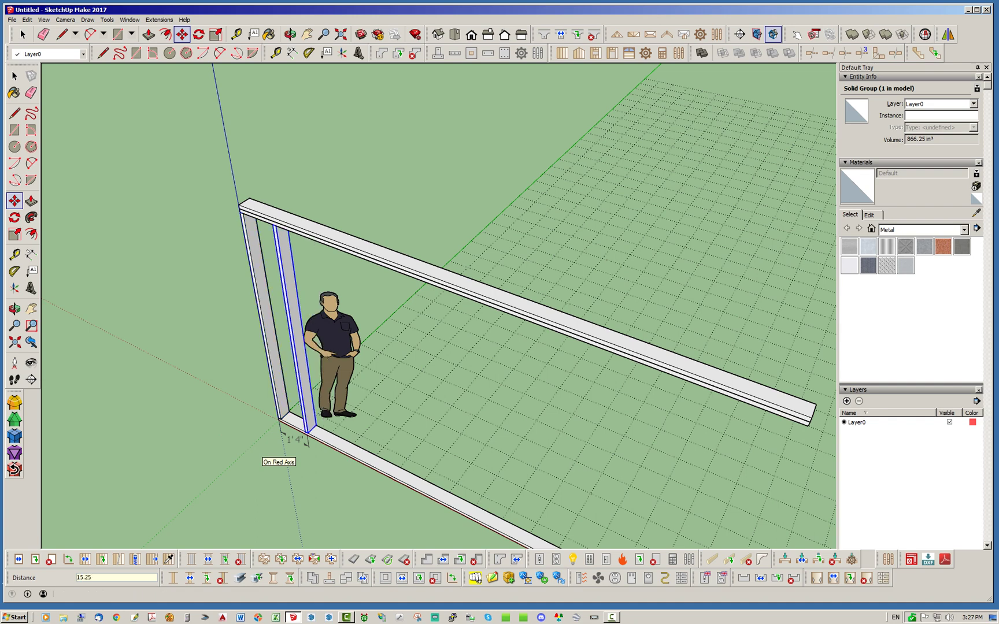
Copy the second stud 16" along the red axis to place the third stud.
{"action": "left_click", "coordinate": [299, 476]}
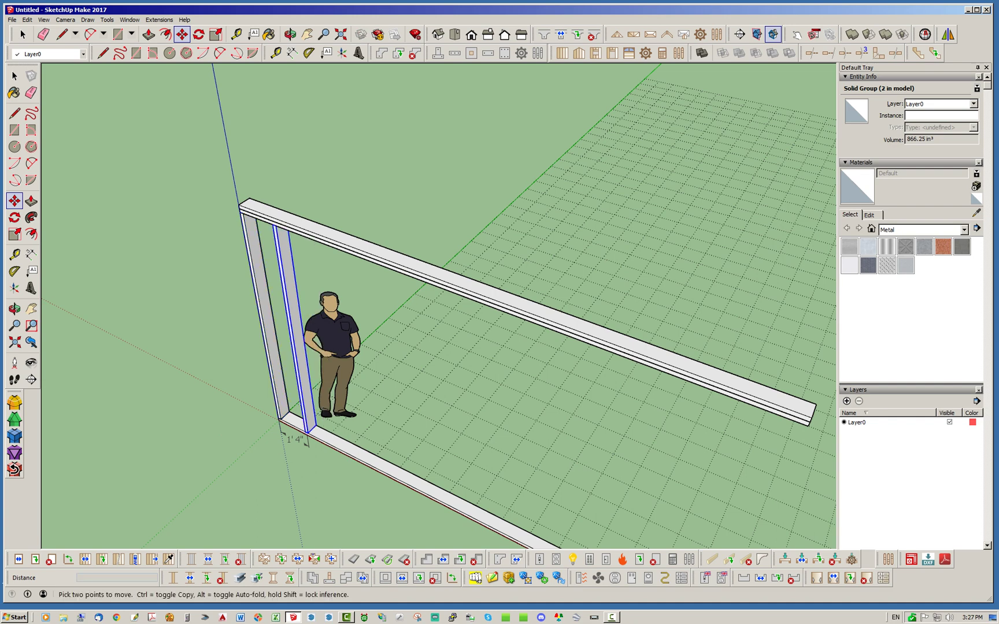
{"action": "key", "text": "ctrl"}
{"action": "type", "text": "16"}
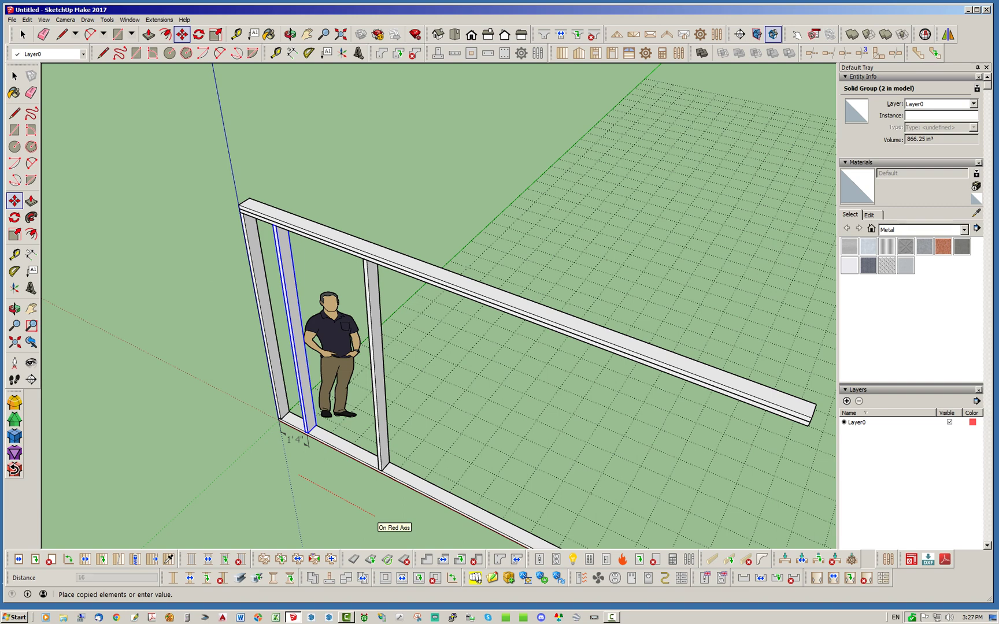
{"action": "key", "text": "Return"}
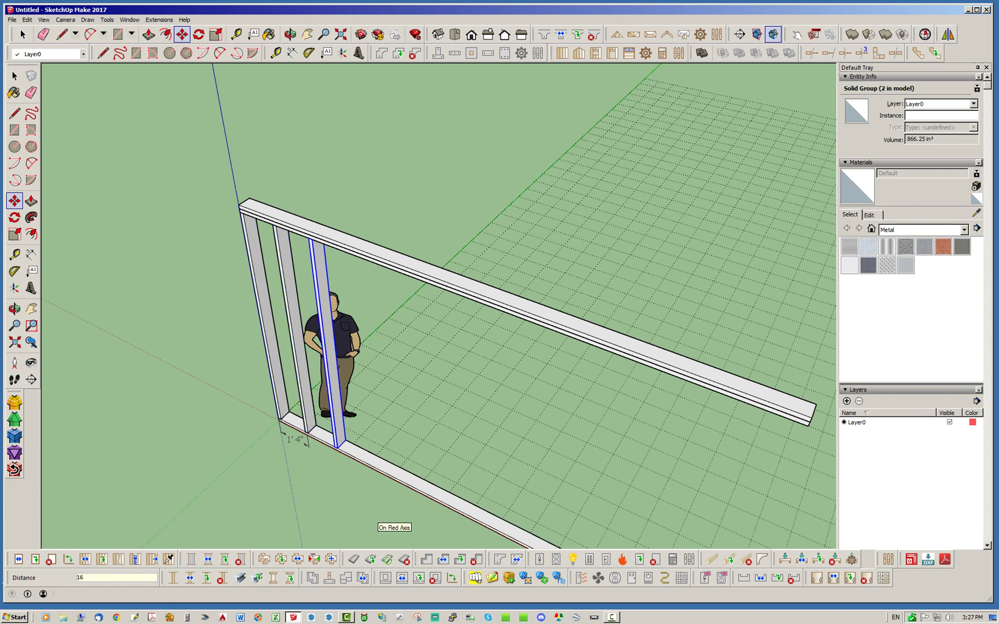
Copy the third stud another 16" along the red axis to place the fourth stud.
{"action": "left_click", "coordinate": [337, 448]}
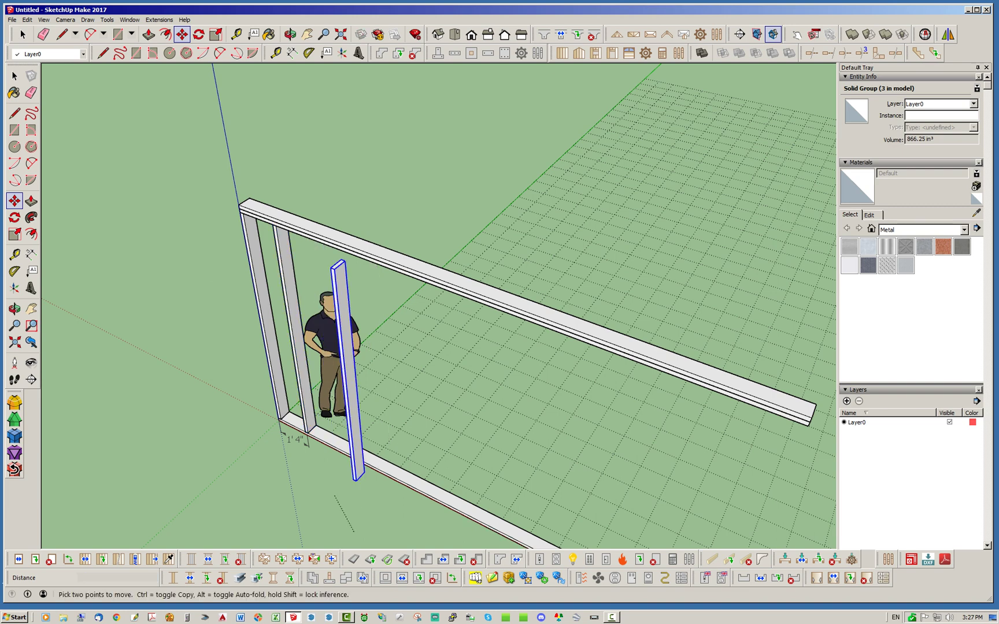
{"action": "key", "text": "Escape"}
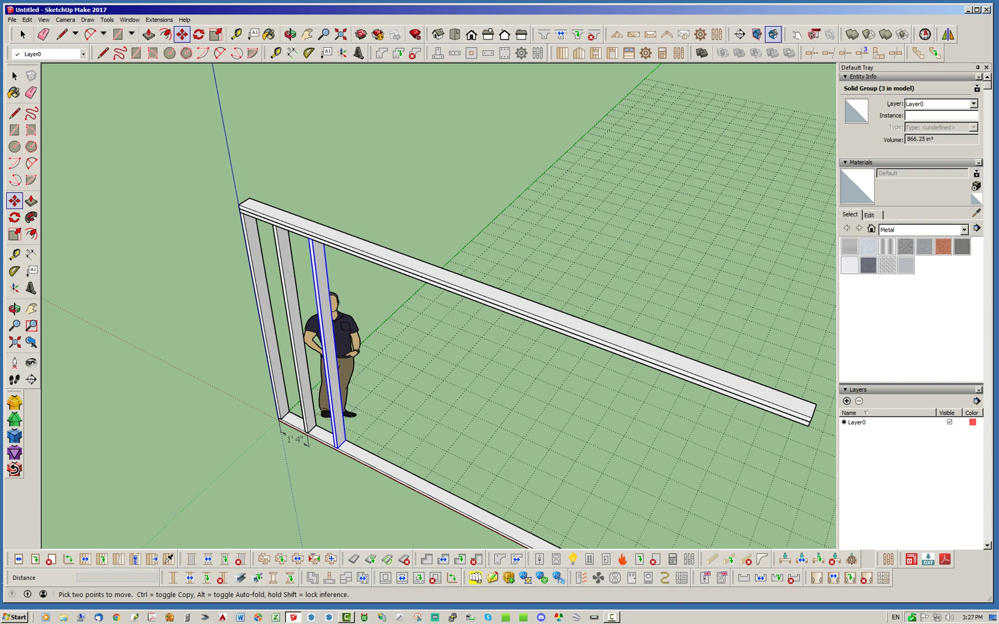
{"action": "key", "text": "ctrl"}
{"action": "left_click", "coordinate": [337, 448]}
{"action": "type", "text": "16"}
{"action": "key", "text": "Return"}
{"action": "key", "text": "space"}
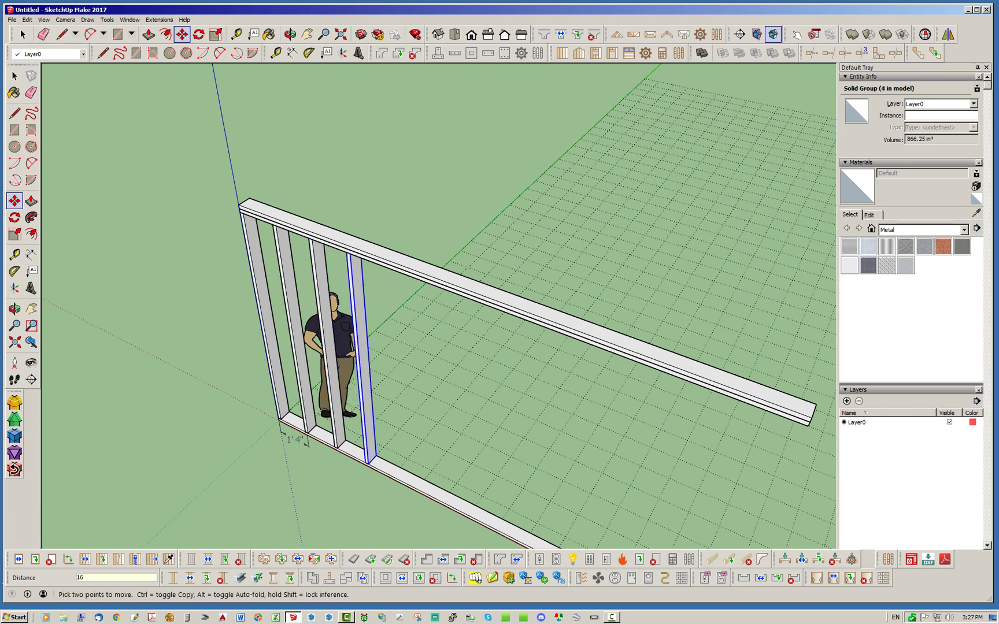
Select the second, third and fourth studs together and copy them 48" along the red axis.
{"action": "scroll", "coordinate": [265, 209], "scroll_direction": "down", "scroll_amount": 3}
{"action": "middle_click_drag", "start_coordinate": [265, 210], "coordinate": [306, 163]}
{"action": "scroll", "coordinate": [291, 188], "scroll_direction": "up", "scroll_amount": 3}
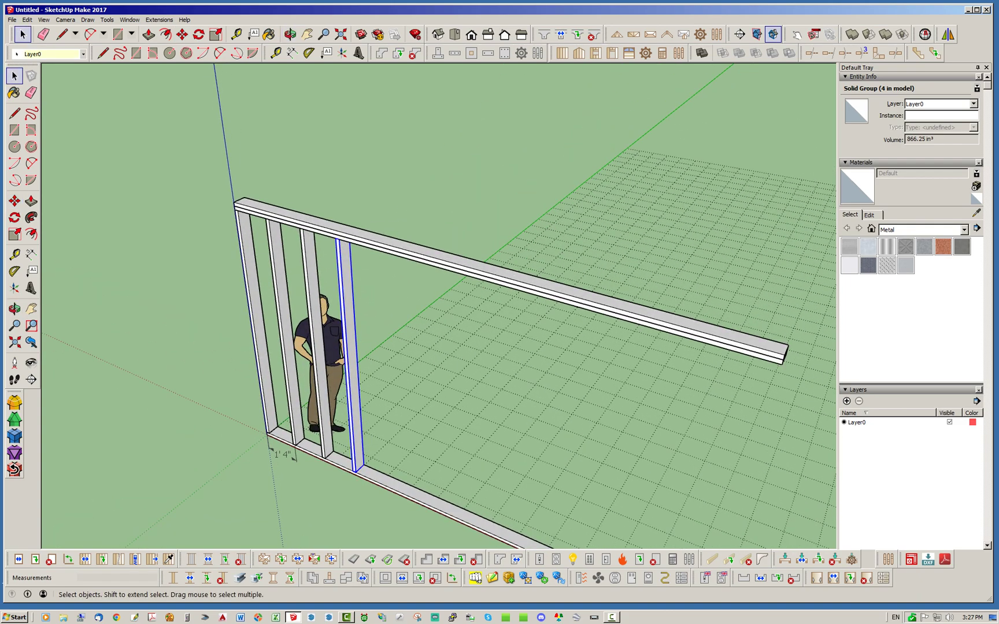
{"action": "left_click", "coordinate": [306, 163]}
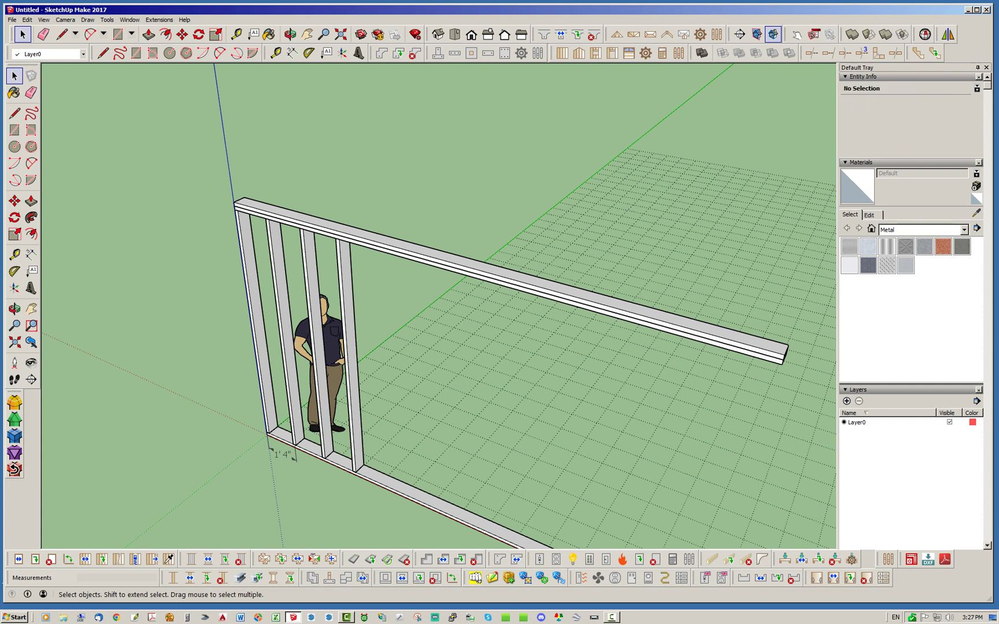
{"action": "left_click_drag", "start_coordinate": [278, 281], "coordinate": [278, 282]}
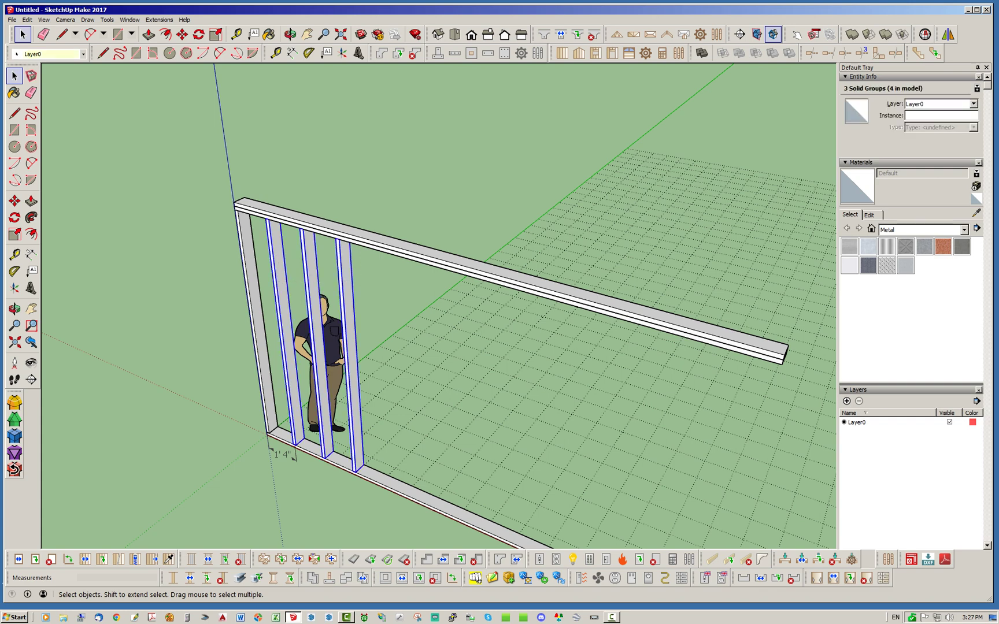
{"action": "left_click", "coordinate": [183, 34]}
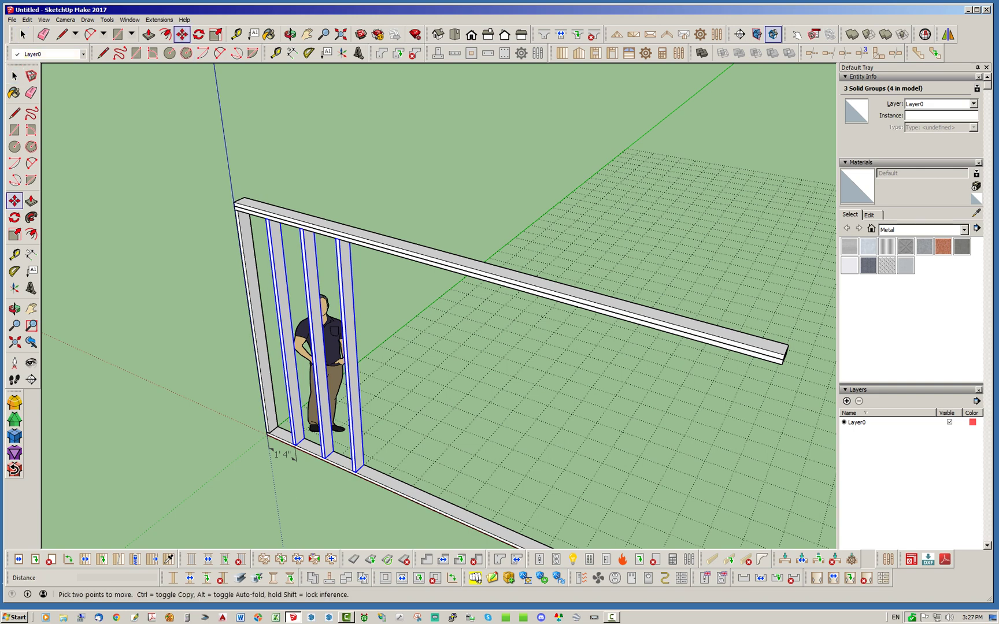
{"action": "left_click", "coordinate": [138, 450]}
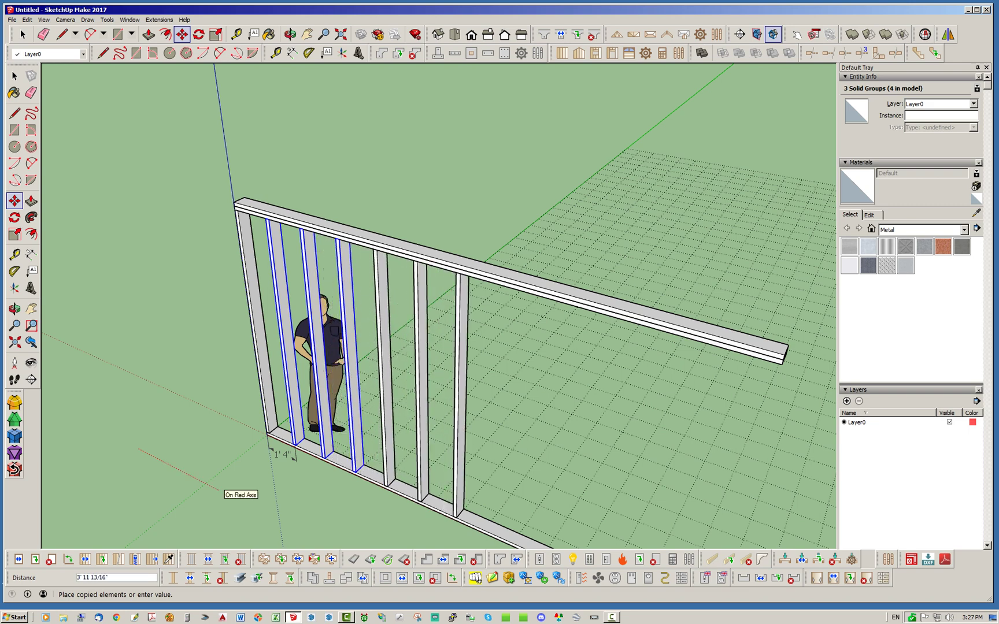
{"action": "type", "text": "48"}
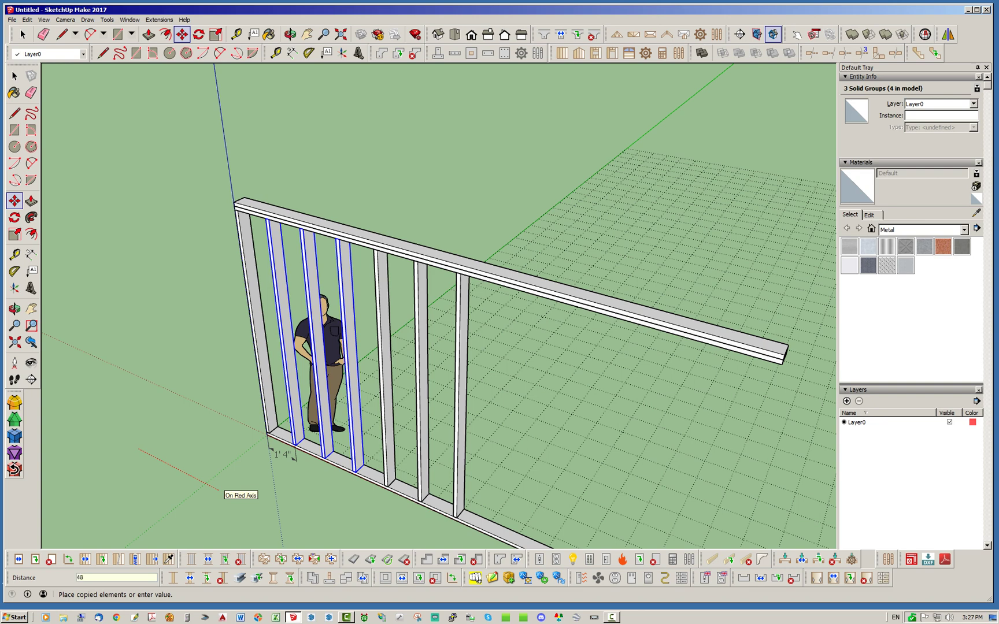
{"action": "key", "text": "Return"}
Copy the fifth to seventh studs 48" further along the red axis.
{"action": "scroll", "coordinate": [313, 299], "scroll_direction": "down", "scroll_amount": 3}
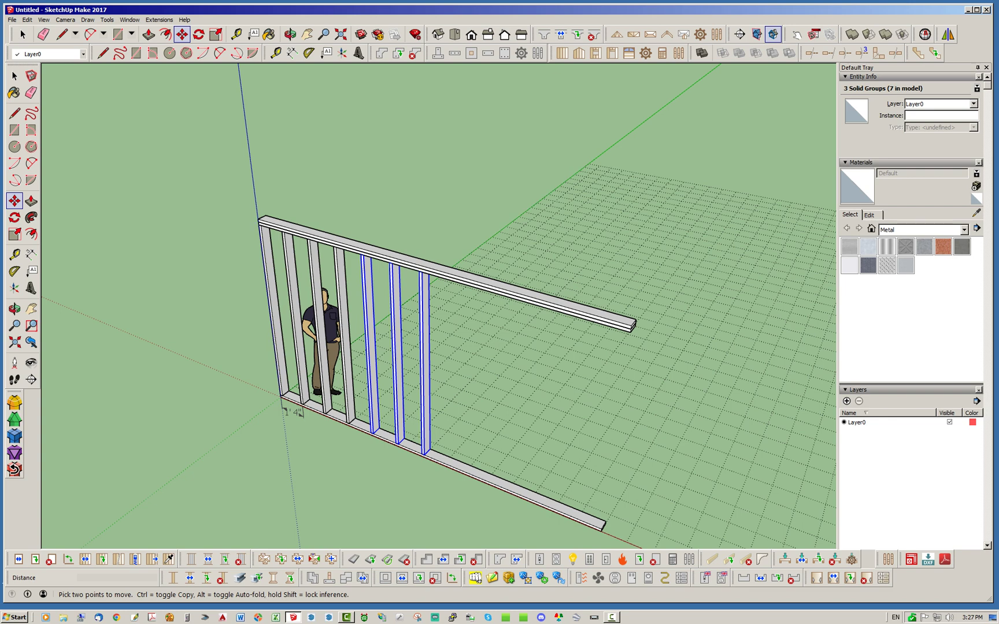
{"action": "left_click", "coordinate": [330, 471]}
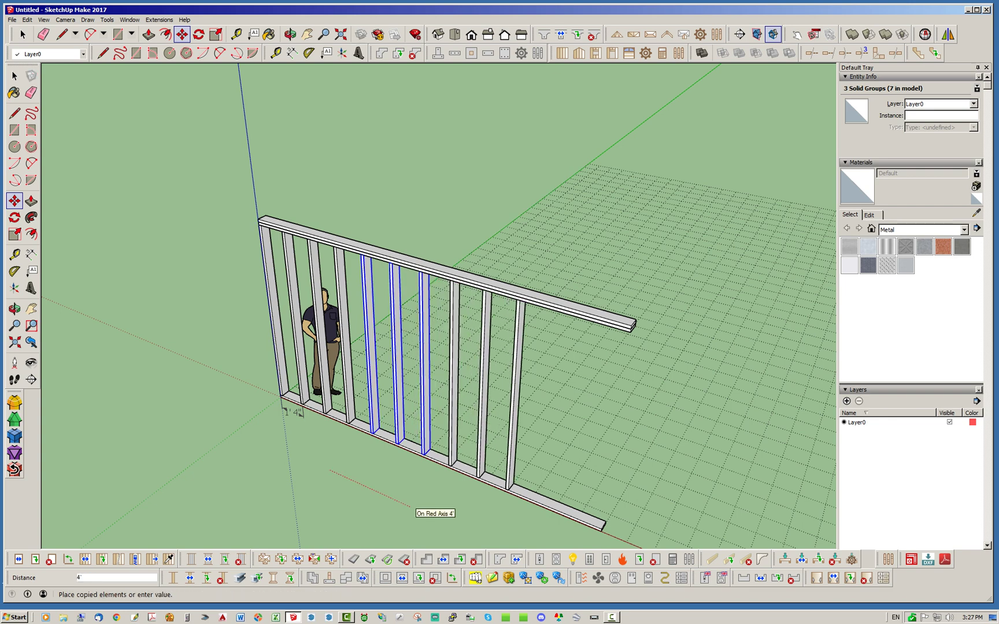
{"action": "type", "text": "48"}
{"action": "key", "text": "Return"}
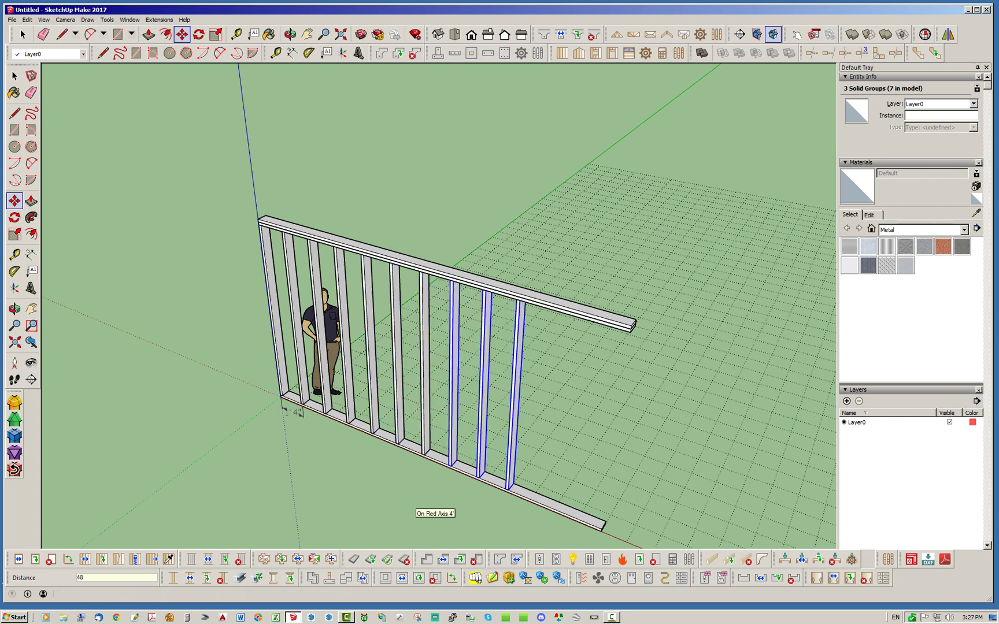
Copy the eighth to tenth studs 48" toward the plates' far end and clear the selection.
{"action": "key", "text": "ctrl"}
{"action": "left_click", "coordinate": [314, 476]}
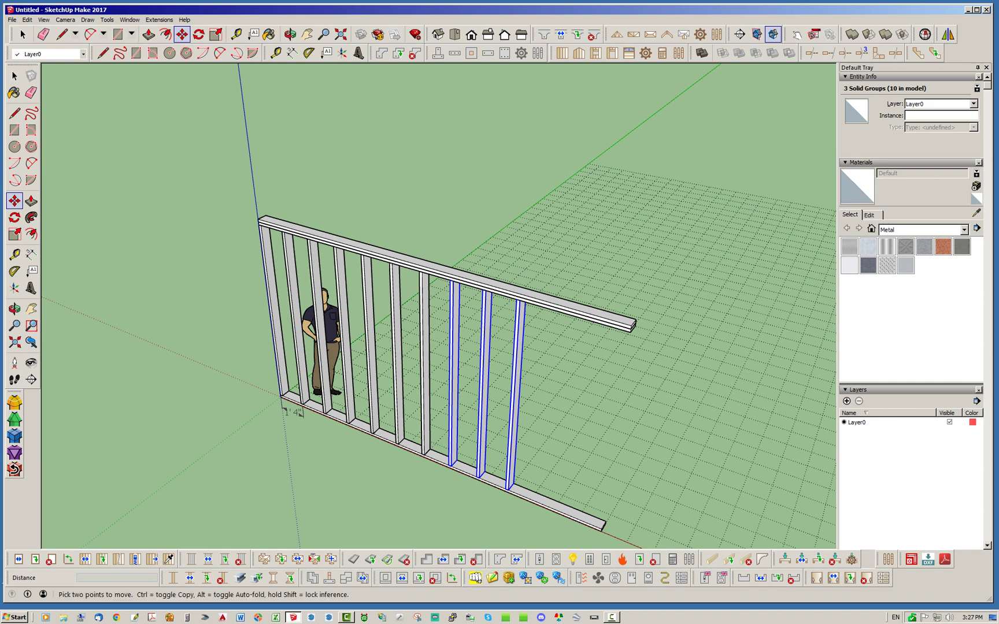
{"action": "type", "text": "48"}
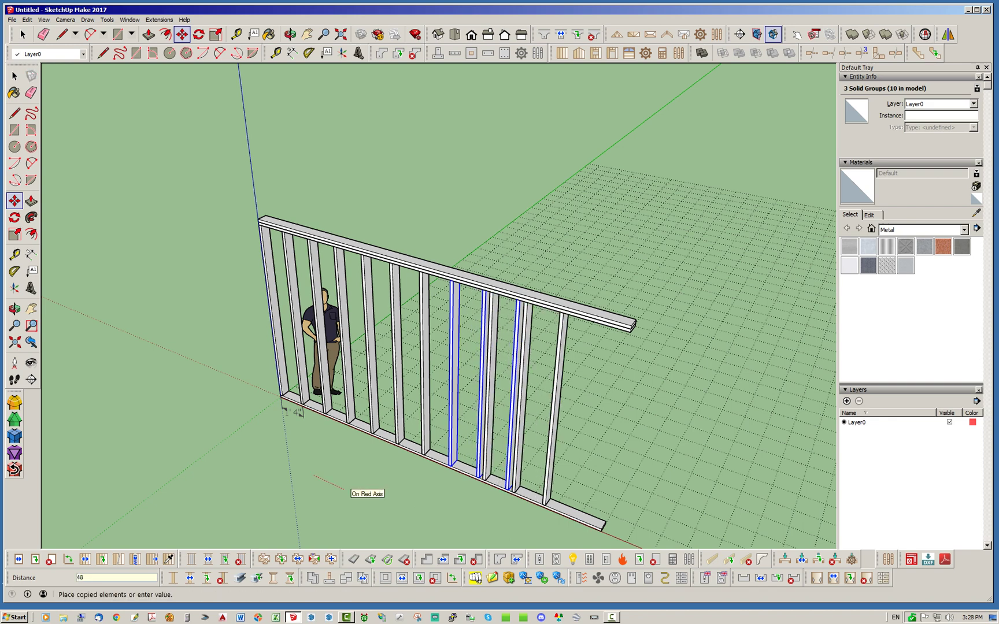
{"action": "key", "text": "Return"}
{"action": "left_click", "coordinate": [22, 34]}
{"action": "left_click", "coordinate": [142, 231]}
Move the last stud inward so it sits flush with the far end of the bottom plate, and clear the selection.
{"action": "scroll", "coordinate": [142, 232], "scroll_direction": "down", "scroll_amount": 2}
{"action": "scroll", "coordinate": [466, 423], "scroll_direction": "up", "scroll_amount": 5}
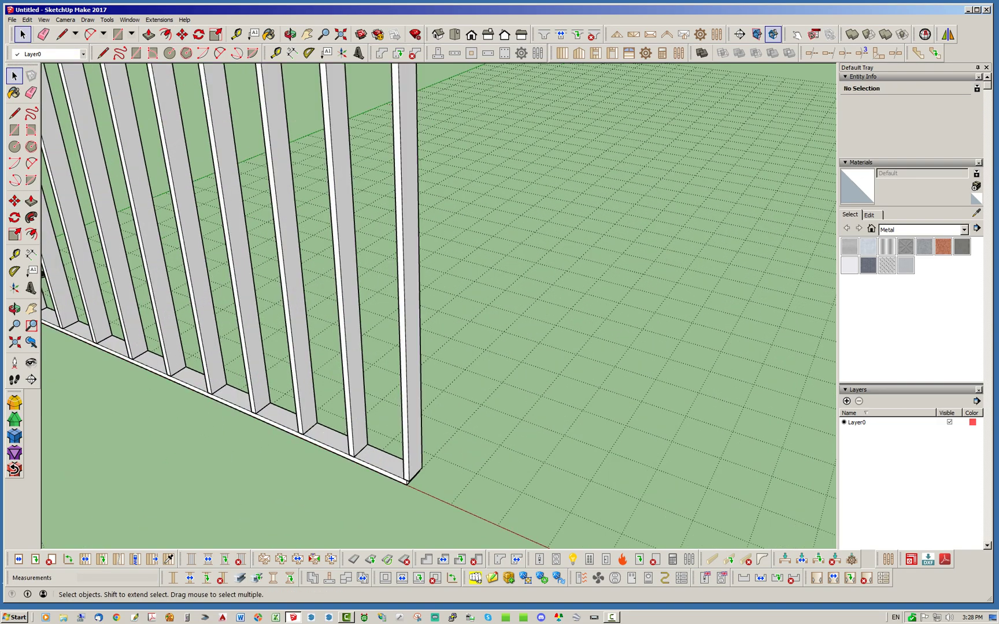
{"action": "middle_click_drag", "start_coordinate": [465, 423], "coordinate": [538, 408]}
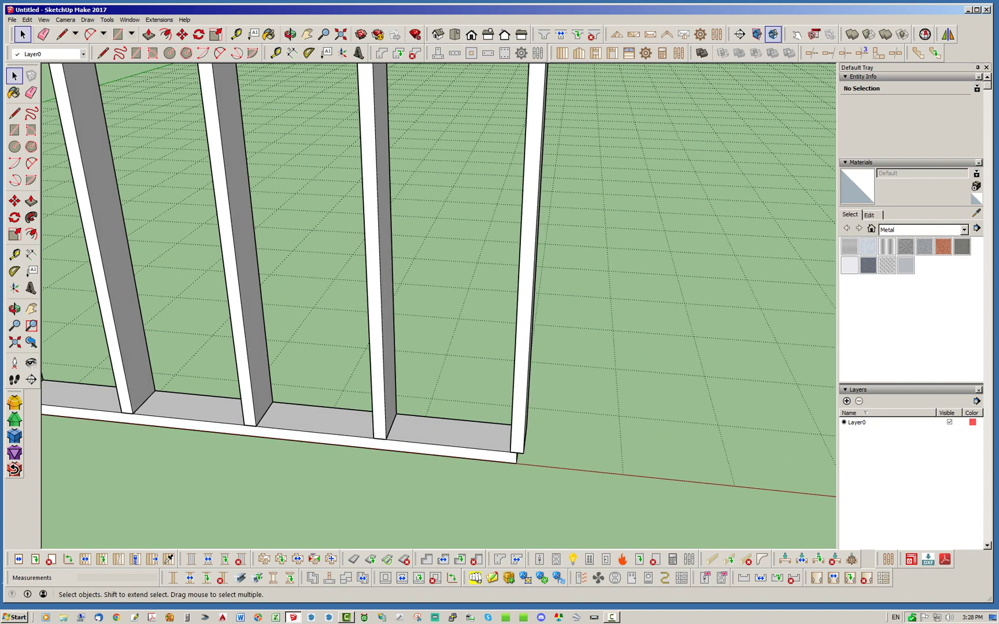
{"action": "left_click", "coordinate": [522, 373]}
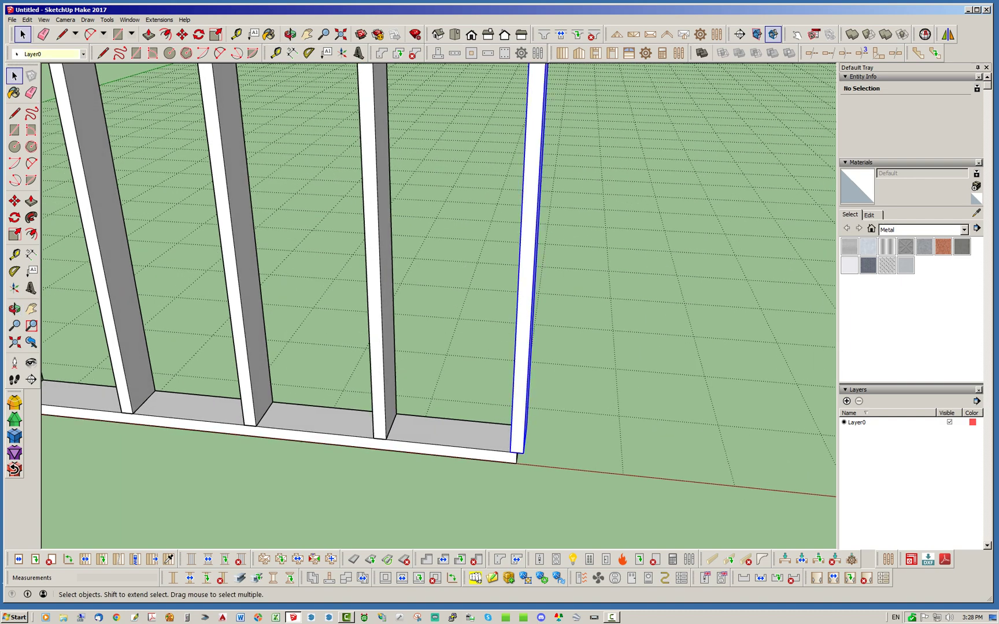
{"action": "left_click", "coordinate": [182, 35]}
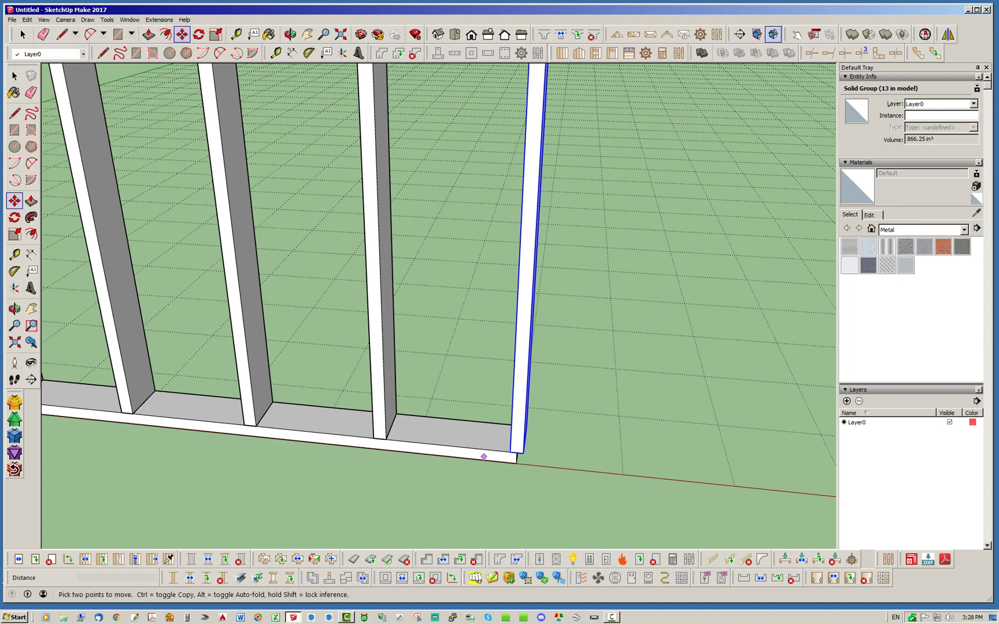
{"action": "left_click", "coordinate": [517, 454]}
{"action": "key", "text": "space"}
{"action": "left_click", "coordinate": [523, 491]}
Delete the 1' 4" dimension at the base of the wall's origin corner.
{"action": "scroll", "coordinate": [524, 491], "scroll_direction": "down", "scroll_amount": 6}
{"action": "middle_click_drag", "start_coordinate": [509, 399], "coordinate": [473, 352]}
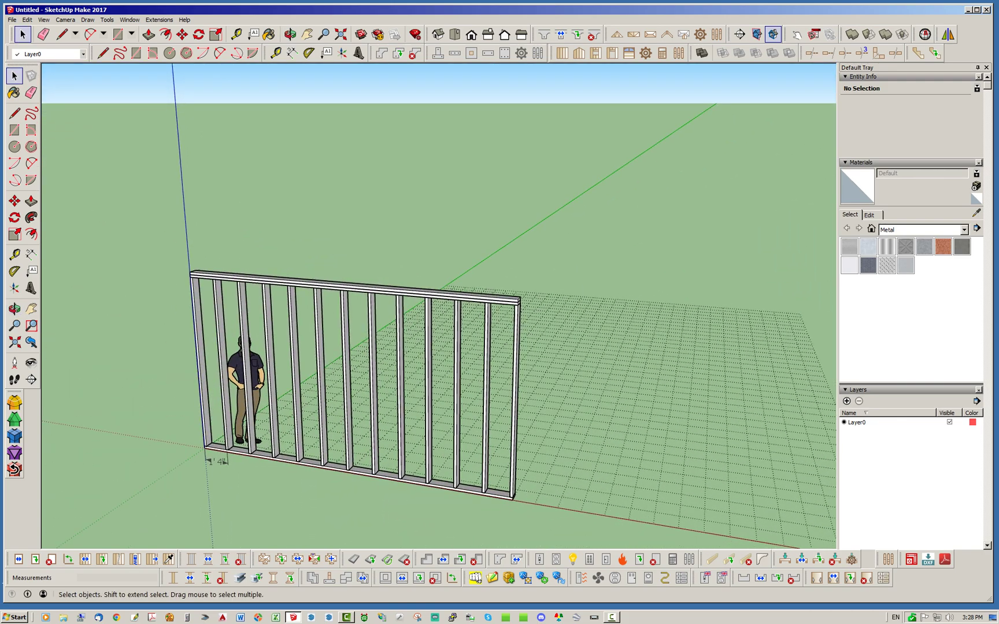
{"action": "left_click", "coordinate": [218, 462]}
{"action": "key", "text": "Delete"}
{"action": "middle_click_drag", "start_coordinate": [474, 353], "coordinate": [457, 383]}
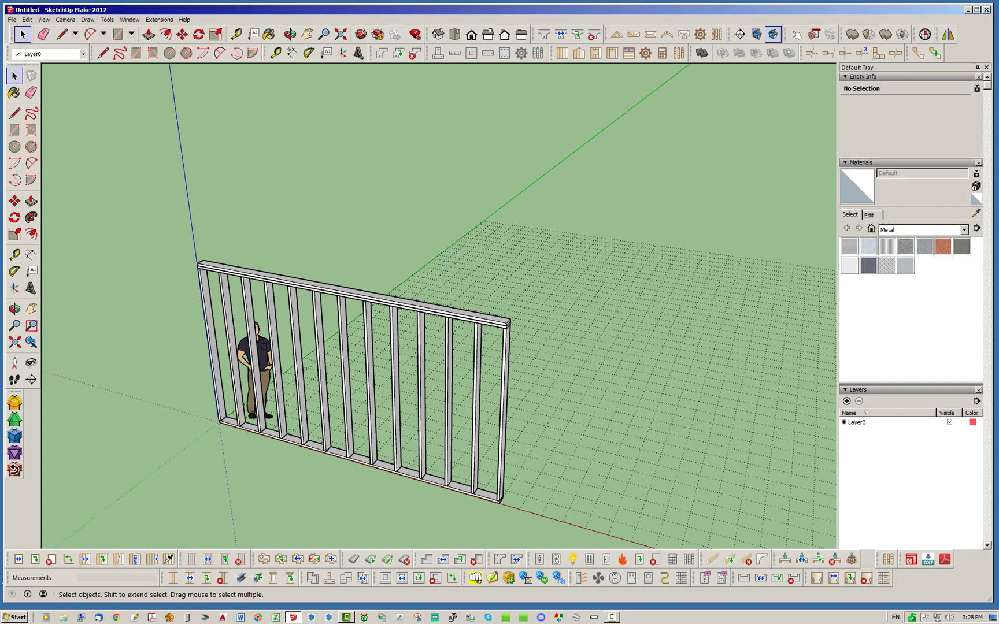
Create a new light tan material named LUMBER1 without a texture, adjusting its hue, saturation and lightness.
{"action": "left_click", "coordinate": [977, 186]}
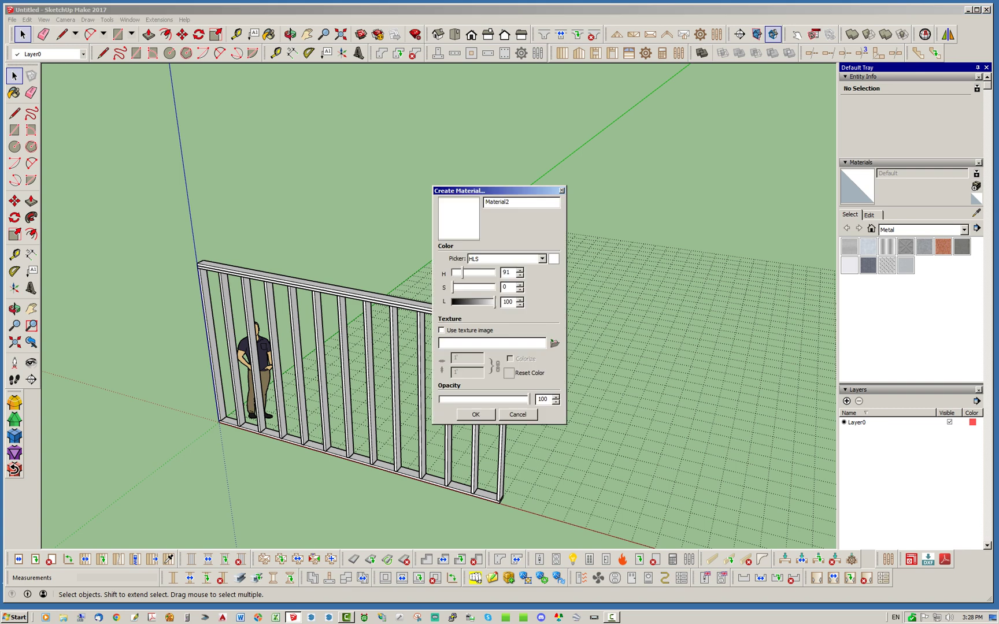
{"action": "mouse_move", "coordinate": [453, 287]}
{"action": "left_mouse_down"}
{"action": "mouse_move", "coordinate": [469, 288]}
{"action": "mouse_move", "coordinate": [459, 273]}
{"action": "left_mouse_up"}
{"action": "left_click_drag", "start_coordinate": [494, 302], "coordinate": [487, 301]}
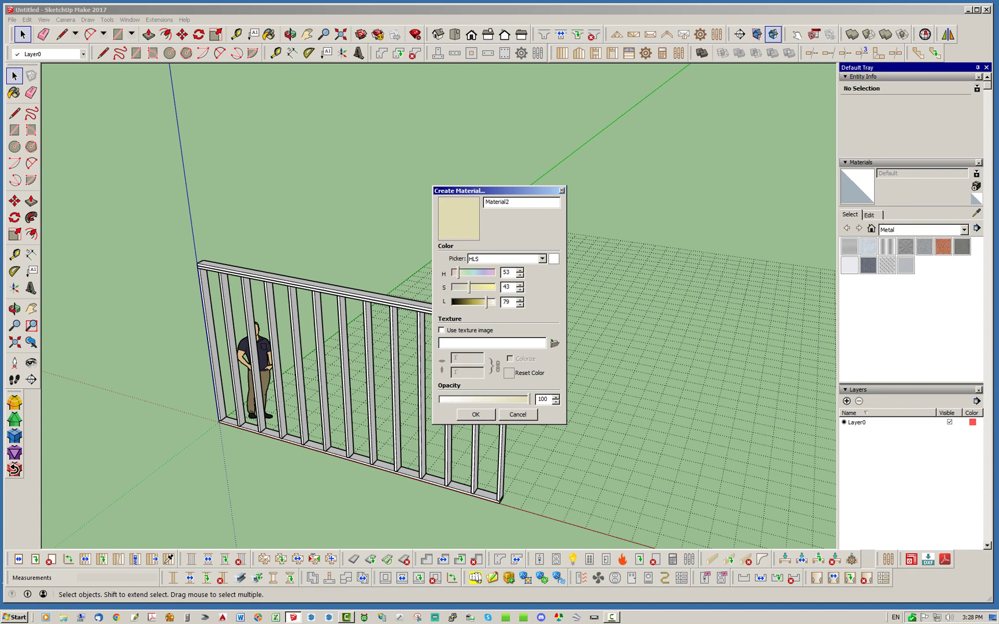
{"action": "left_click_drag", "start_coordinate": [459, 273], "coordinate": [457, 273]}
{"action": "left_click_drag", "start_coordinate": [470, 287], "coordinate": [471, 287]}
{"action": "left_click_drag", "start_coordinate": [510, 202], "coordinate": [483, 203]}
{"action": "type", "text": "LUMBER 1"}
{"action": "left_click", "coordinate": [476, 415]}
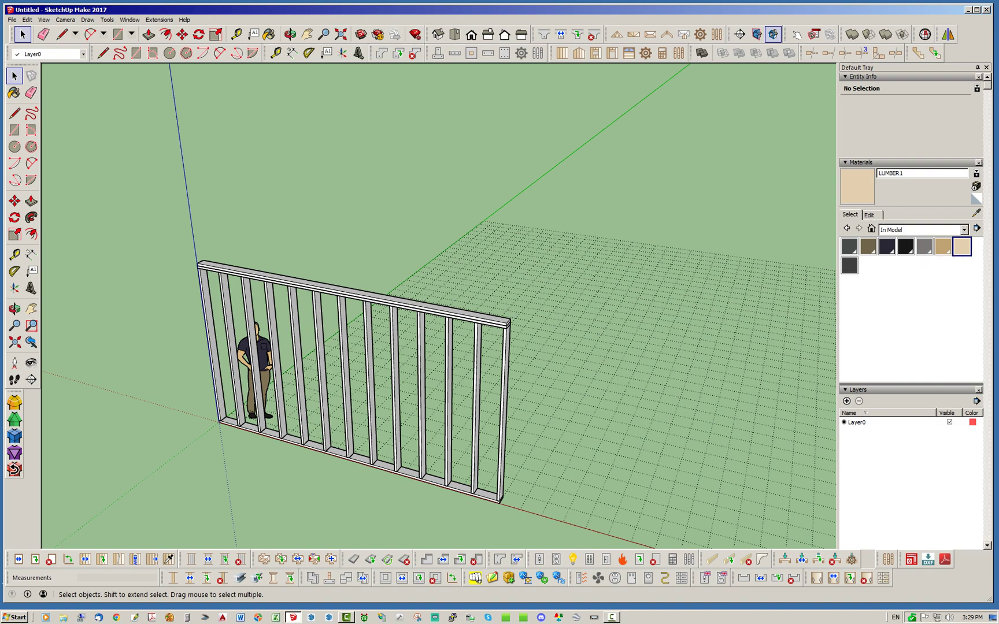
Paint both boards of the doubled top plate with the LUMBER1 material.
{"action": "key", "text": "b"}
{"action": "left_click", "coordinate": [497, 320]}
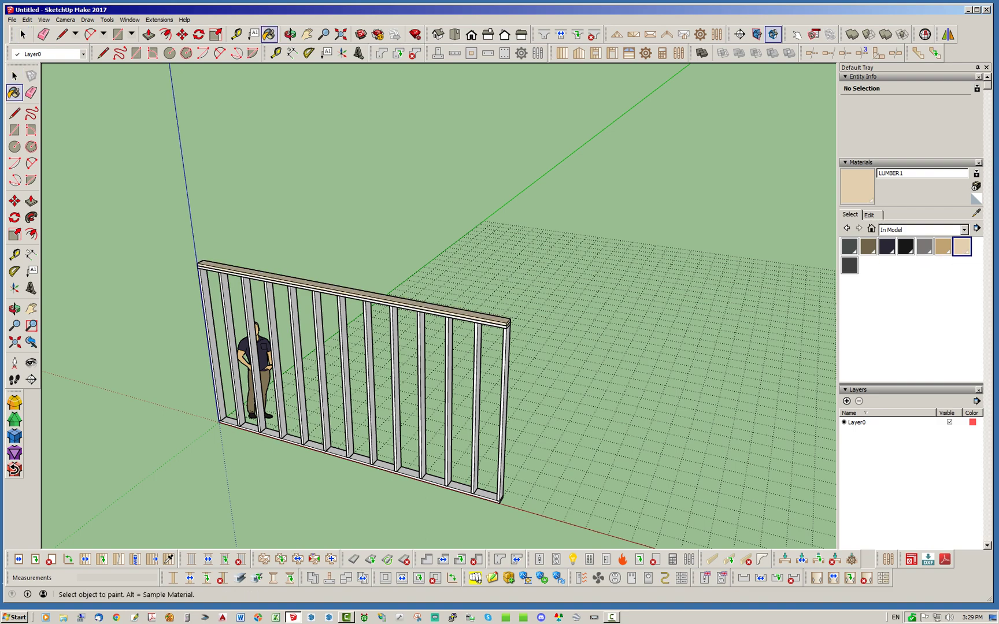
{"action": "scroll", "coordinate": [502, 325], "scroll_direction": "up", "scroll_amount": 5}
{"action": "left_click", "coordinate": [501, 329]}
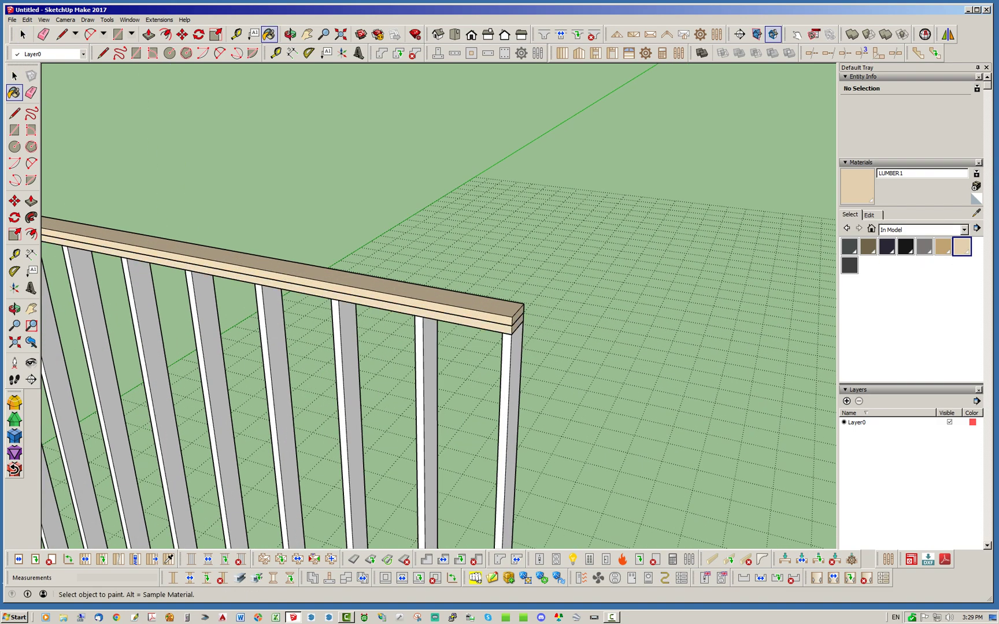
Paint the four studs nearest the wall's far end with LUMBER1.
{"action": "left_click", "coordinate": [512, 368]}
{"action": "left_click", "coordinate": [429, 373]}
{"action": "left_click", "coordinate": [346, 434]}
{"action": "left_click", "coordinate": [278, 433]}
Paint the nine remaining unpainted studs, from the origin corner to the already painted ones, with LUMBER1.
{"action": "scroll", "coordinate": [642, 312], "scroll_direction": "down", "scroll_amount": 6}
{"action": "scroll", "coordinate": [351, 302], "scroll_direction": "up", "scroll_amount": 3}
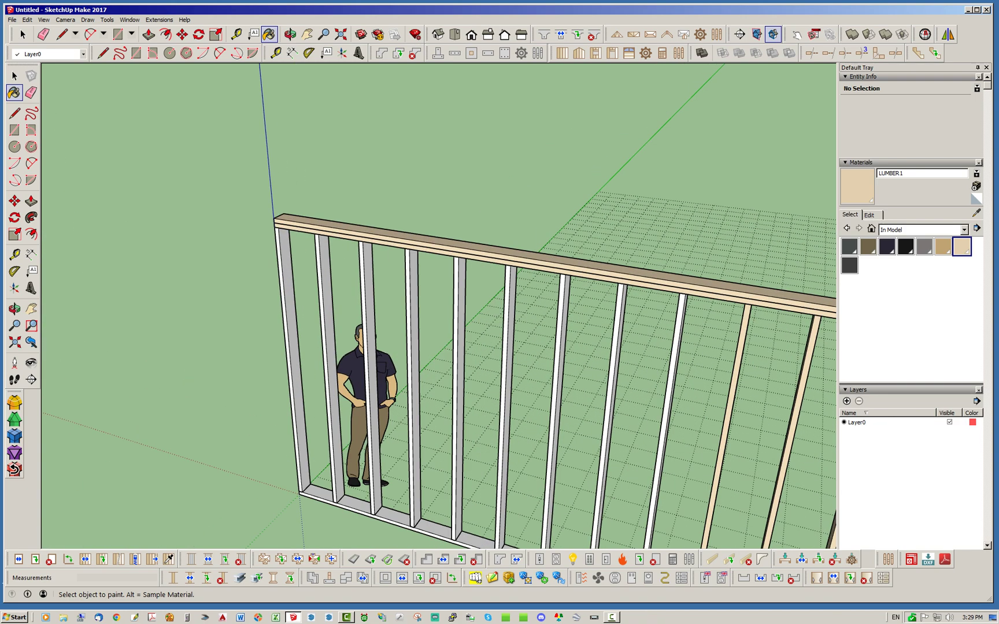
{"action": "left_click", "coordinate": [293, 347]}
{"action": "left_click", "coordinate": [330, 346]}
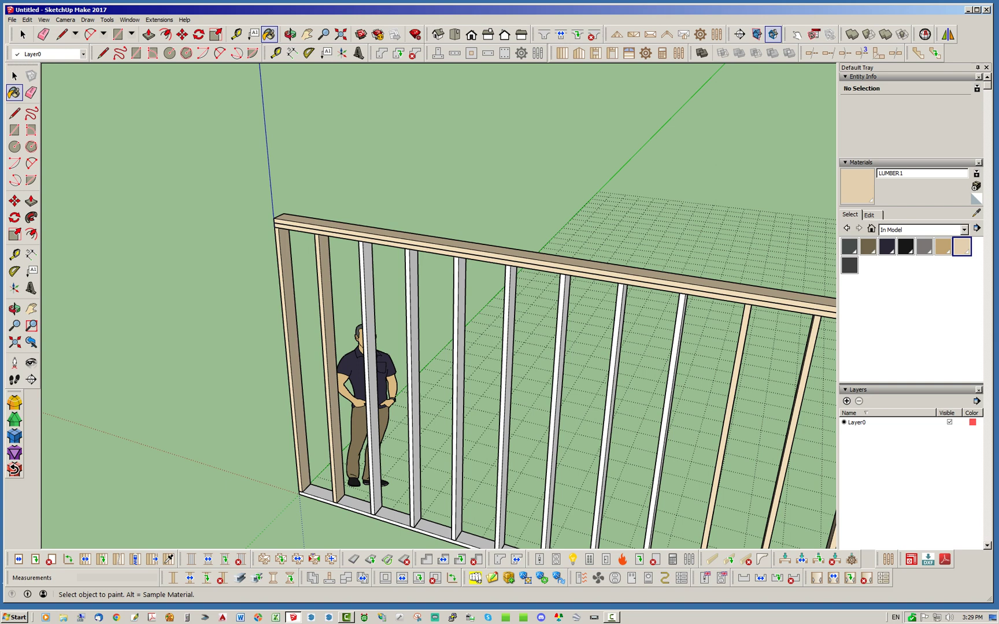
{"action": "left_click", "coordinate": [368, 347]}
{"action": "left_click", "coordinate": [414, 347]}
{"action": "left_click", "coordinate": [459, 347]}
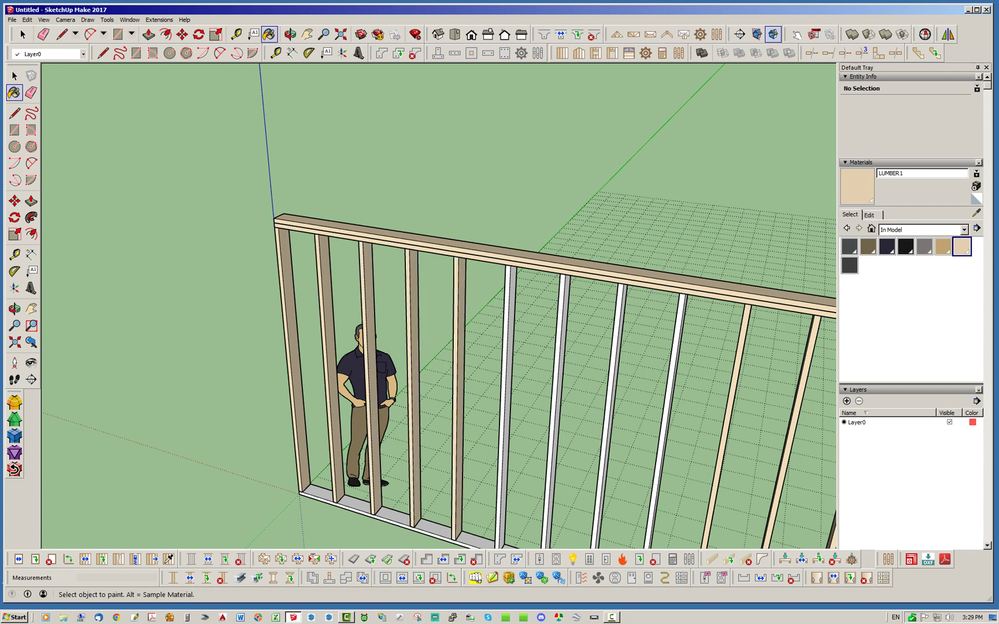
{"action": "left_click", "coordinate": [505, 347]}
{"action": "left_click", "coordinate": [558, 347]}
{"action": "left_click", "coordinate": [614, 346]}
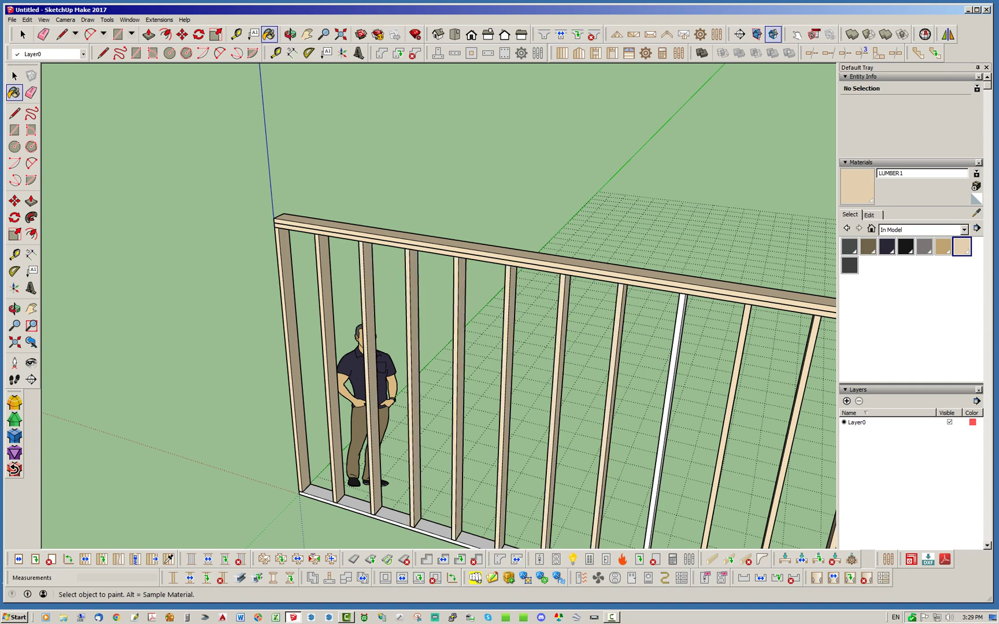
{"action": "left_click", "coordinate": [673, 347]}
Paint the wall's bottom plate with the LUMBER1 material.
{"action": "scroll", "coordinate": [373, 524], "scroll_direction": "up", "scroll_amount": 3}
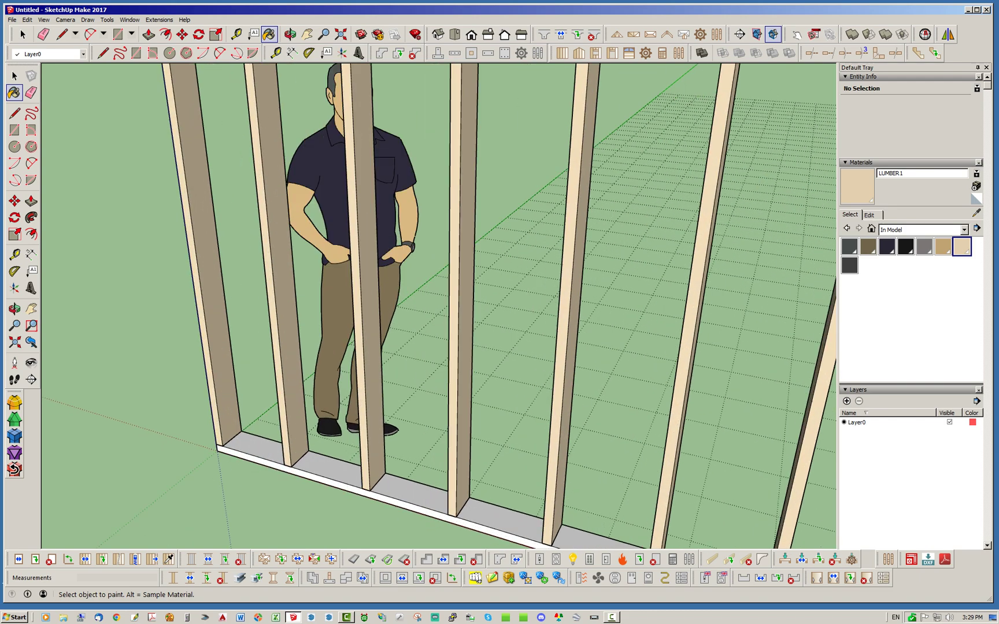
{"action": "scroll", "coordinate": [260, 387], "scroll_direction": "down", "scroll_amount": 4}
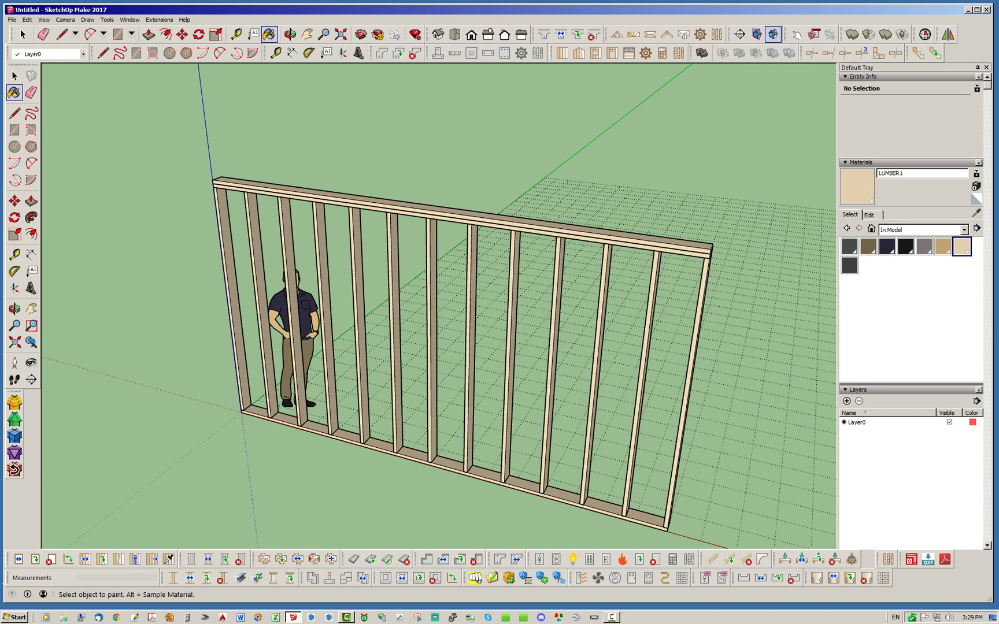
{"action": "key", "text": "space"}
Double the sixth stud from the origin by copying it 1 1/2" toward the wall's far end.
{"action": "middle_click_drag", "start_coordinate": [440, 324], "coordinate": [467, 322]}
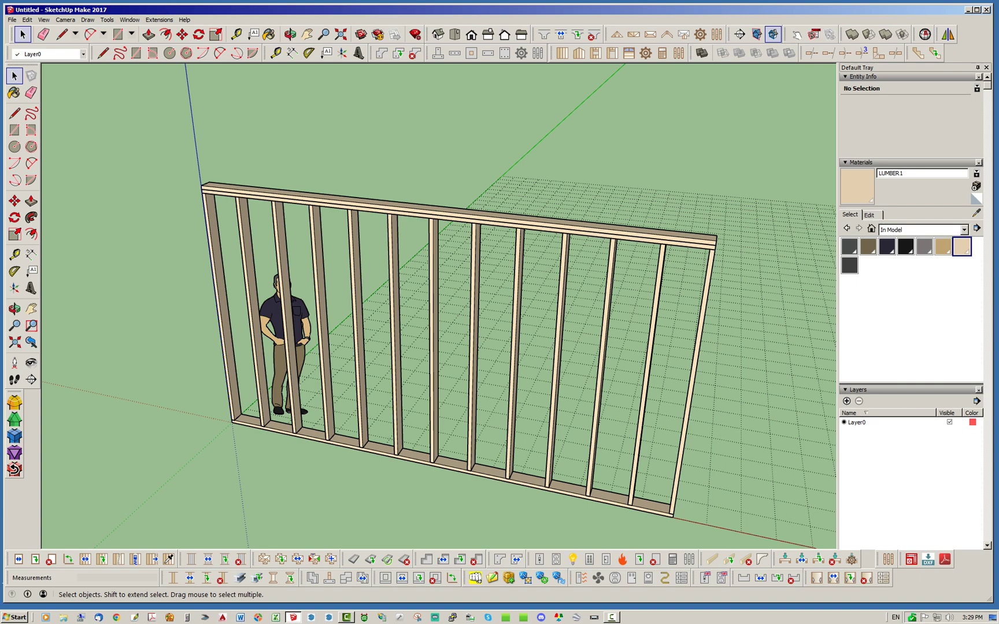
{"action": "scroll", "coordinate": [431, 411], "scroll_direction": "up", "scroll_amount": 3}
{"action": "scroll", "coordinate": [431, 411], "scroll_direction": "down", "scroll_amount": 2}
{"action": "scroll", "coordinate": [431, 410], "scroll_direction": "up", "scroll_amount": 3}
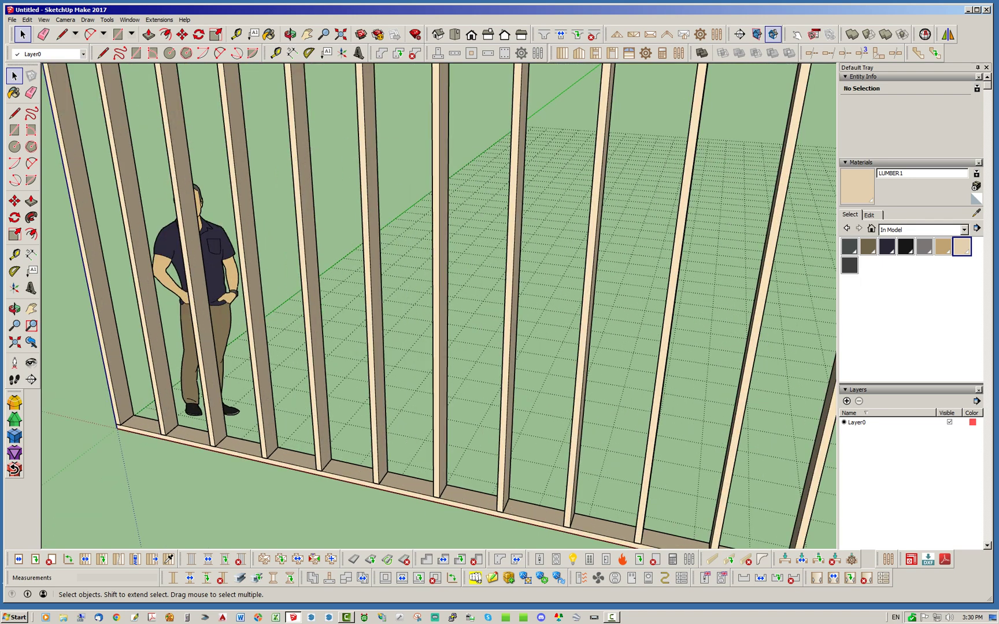
{"action": "left_click", "coordinate": [376, 358]}
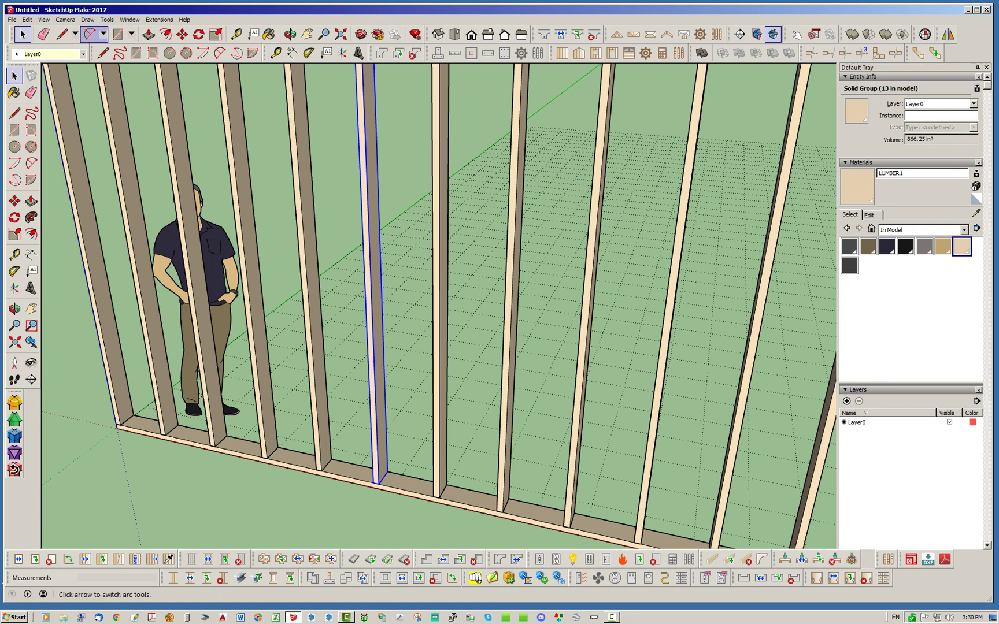
{"action": "left_click", "coordinate": [181, 34]}
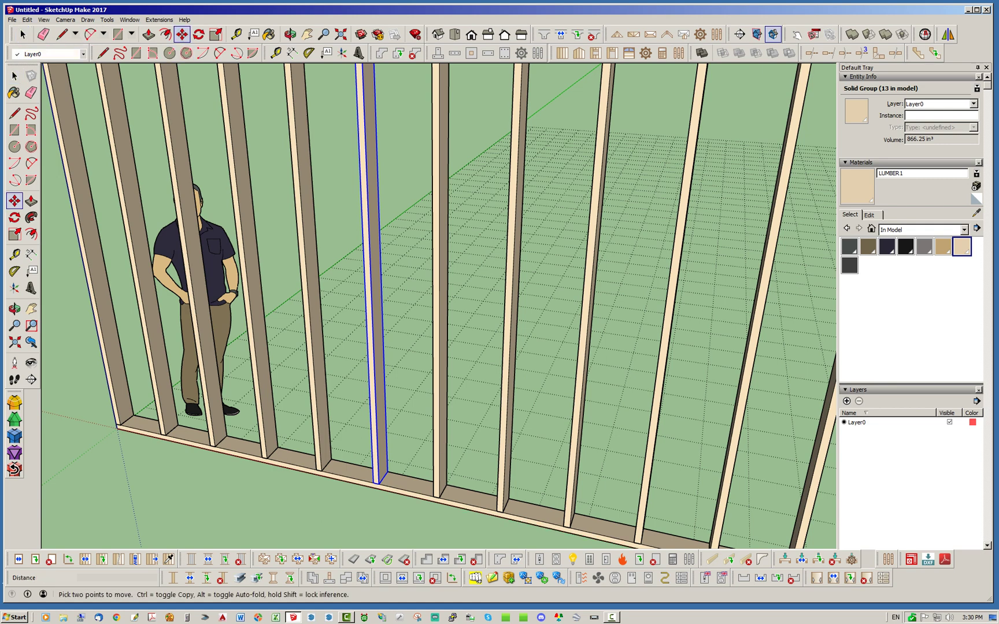
{"action": "scroll", "coordinate": [379, 490], "scroll_direction": "up", "scroll_amount": 3}
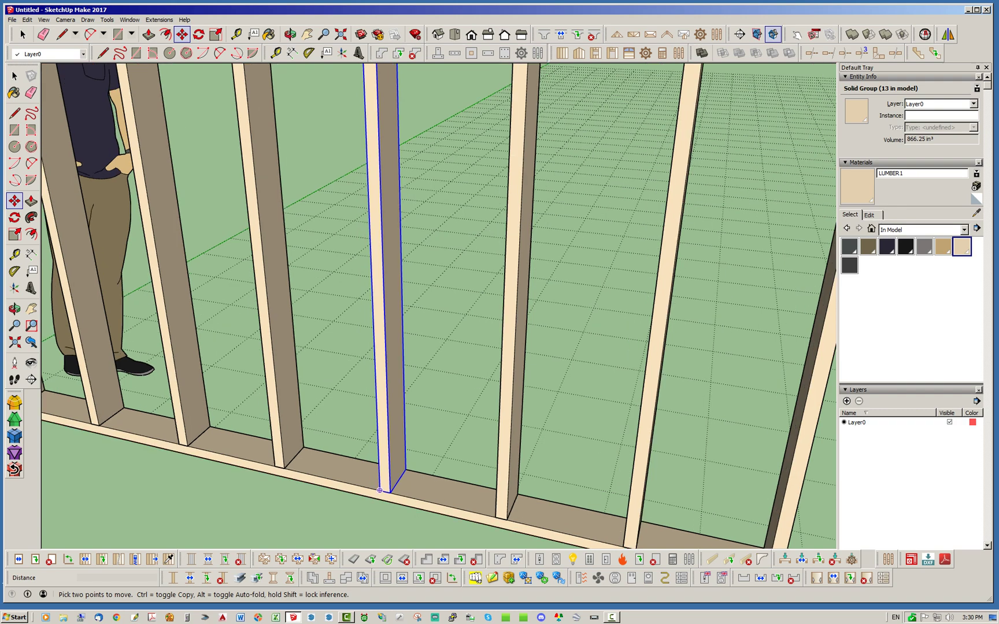
{"action": "key", "text": "ctrl"}
{"action": "left_click", "coordinate": [380, 491]}
{"action": "left_click", "coordinate": [391, 493]}
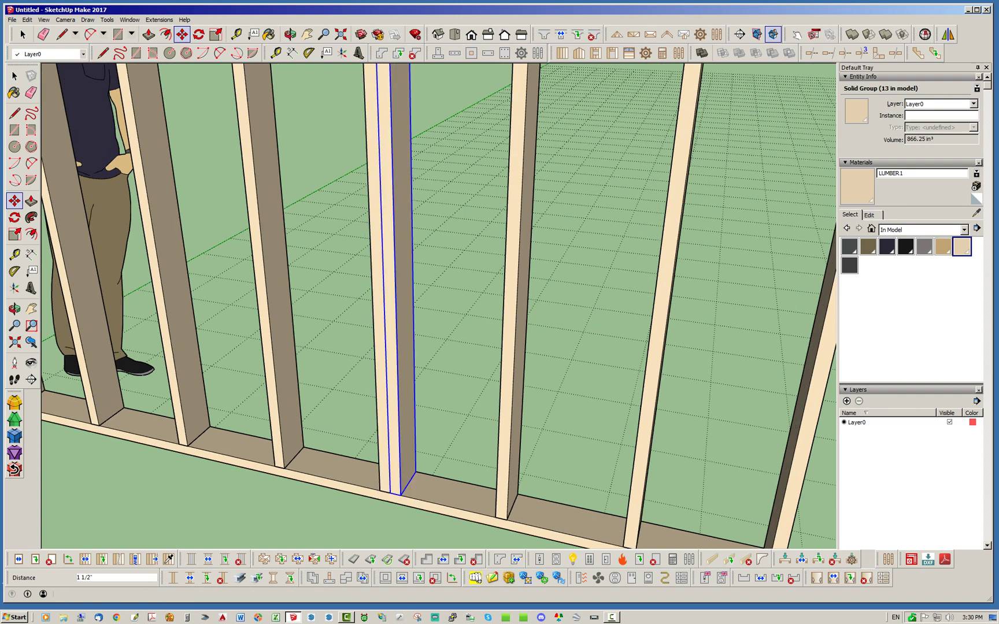
Double the ninth stud from the origin by copying it 1 1/2" back toward the origin, and clear the selection.
{"action": "scroll", "coordinate": [268, 390], "scroll_direction": "down", "scroll_amount": 2}
{"action": "scroll", "coordinate": [268, 391], "scroll_direction": "down", "scroll_amount": 1}
{"action": "key", "text": "space"}
{"action": "left_click", "coordinate": [546, 376]}
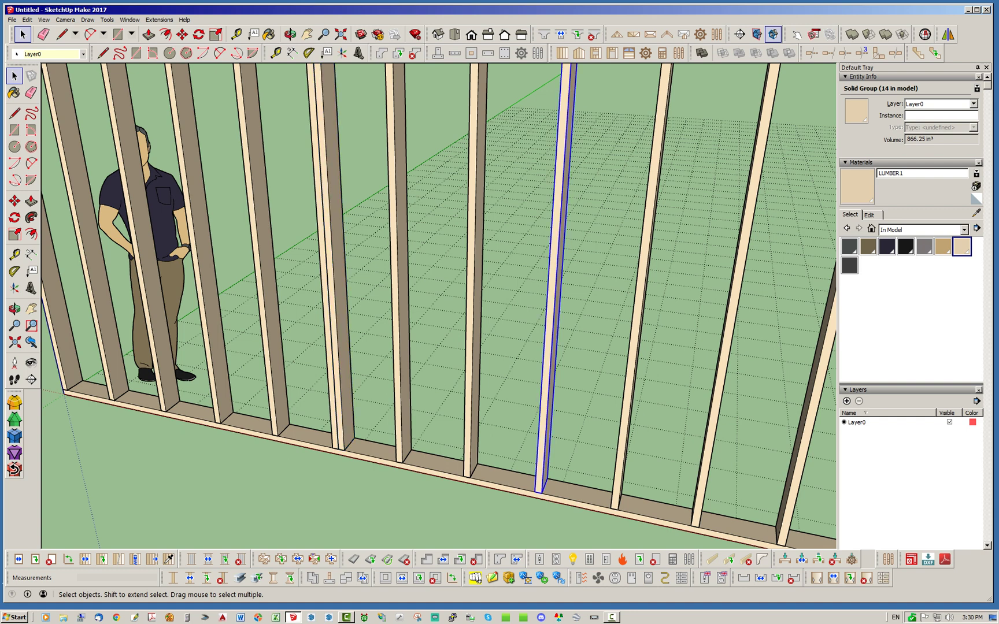
{"action": "left_click", "coordinate": [182, 34]}
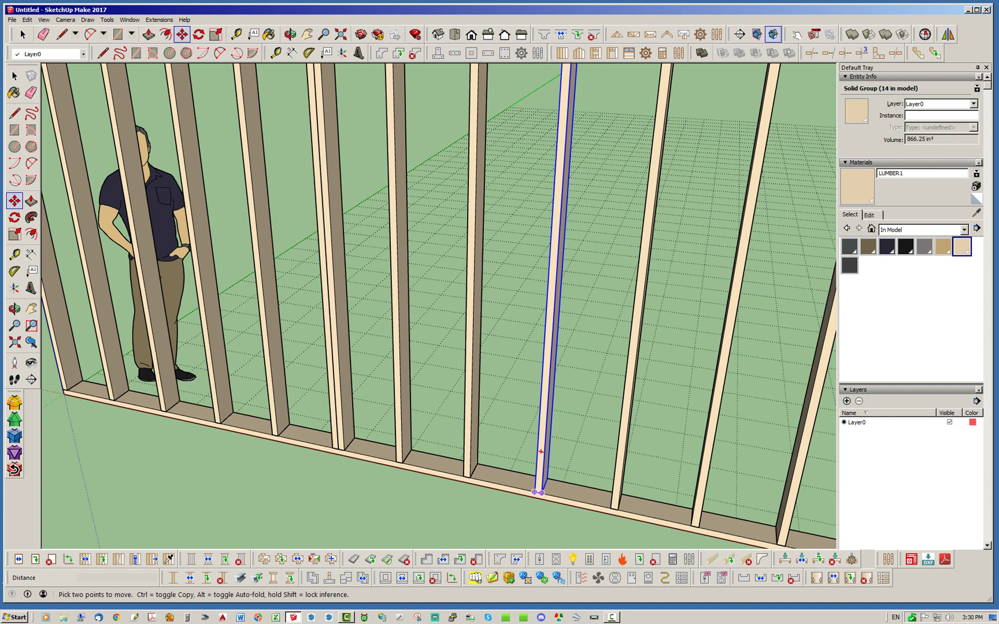
{"action": "key", "text": "ctrl"}
{"action": "left_click", "coordinate": [542, 493]}
{"action": "left_click", "coordinate": [535, 492]}
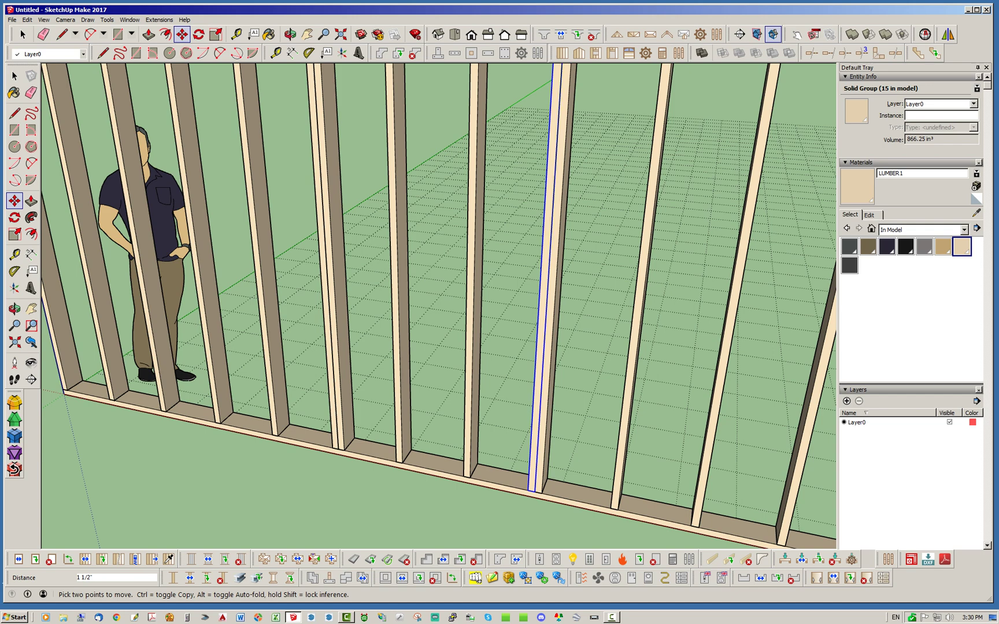
{"action": "scroll", "coordinate": [535, 492], "scroll_direction": "down", "scroll_amount": 4}
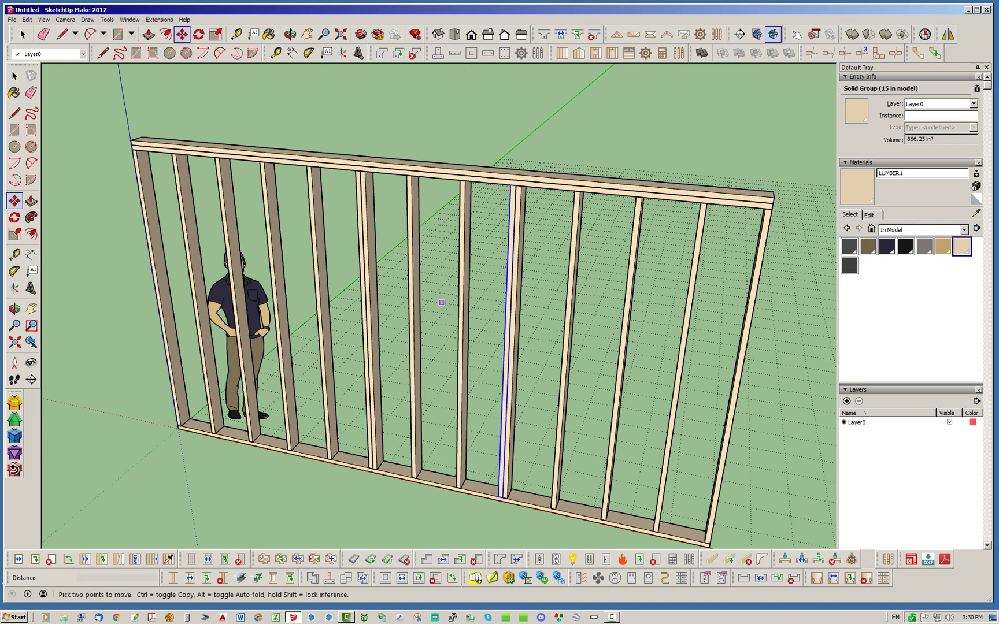
{"action": "key", "text": "space"}
{"action": "left_click", "coordinate": [119, 110]}
Examine the wall framing around the two doubled studs from several angles.
{"action": "scroll", "coordinate": [428, 182], "scroll_direction": "up", "scroll_amount": 3}
{"action": "middle_click_drag", "start_coordinate": [428, 182], "coordinate": [470, 195]}
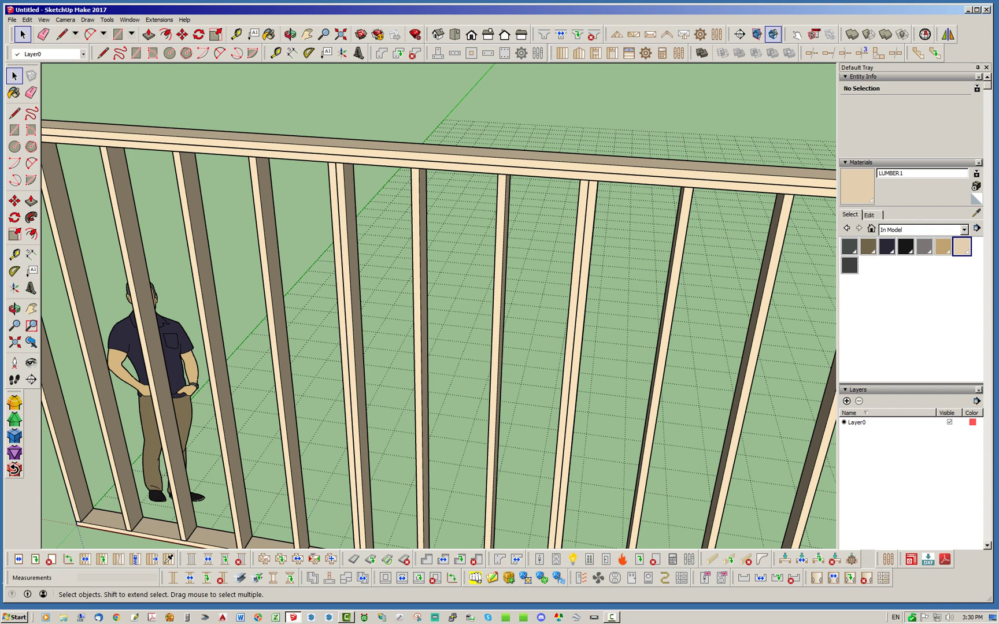
{"action": "scroll", "coordinate": [349, 256], "scroll_direction": "down", "scroll_amount": 3}
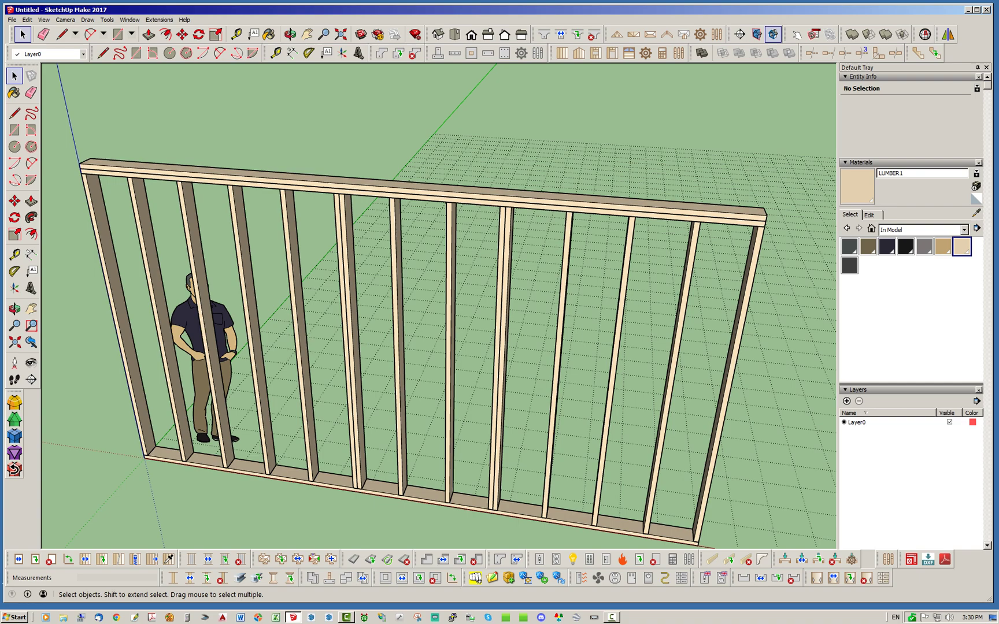
{"action": "middle_click_drag", "start_coordinate": [405, 353], "coordinate": [505, 327]}
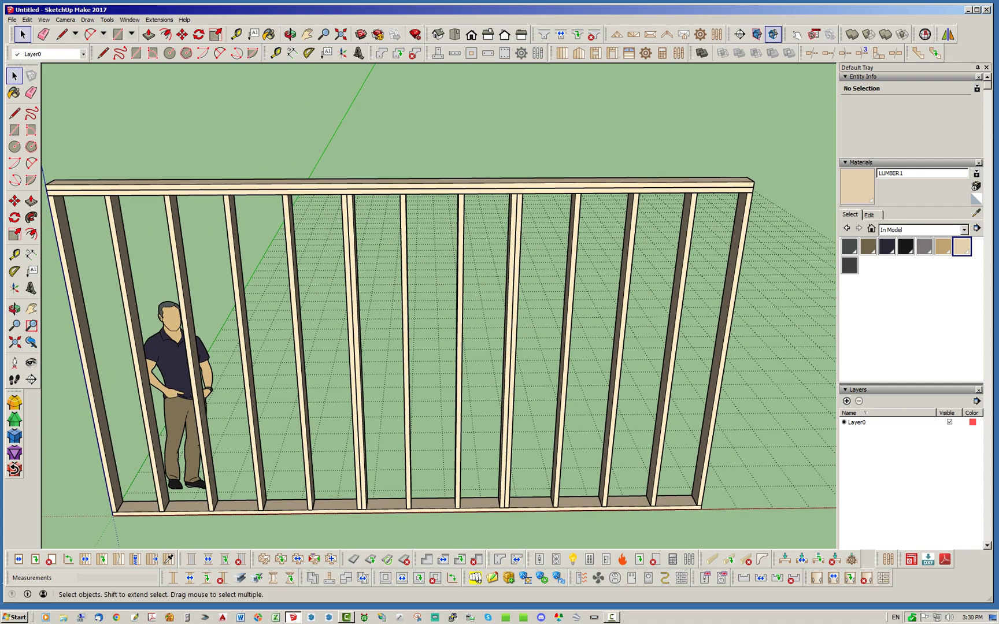
{"action": "middle_click_drag", "start_coordinate": [504, 328], "coordinate": [458, 350]}
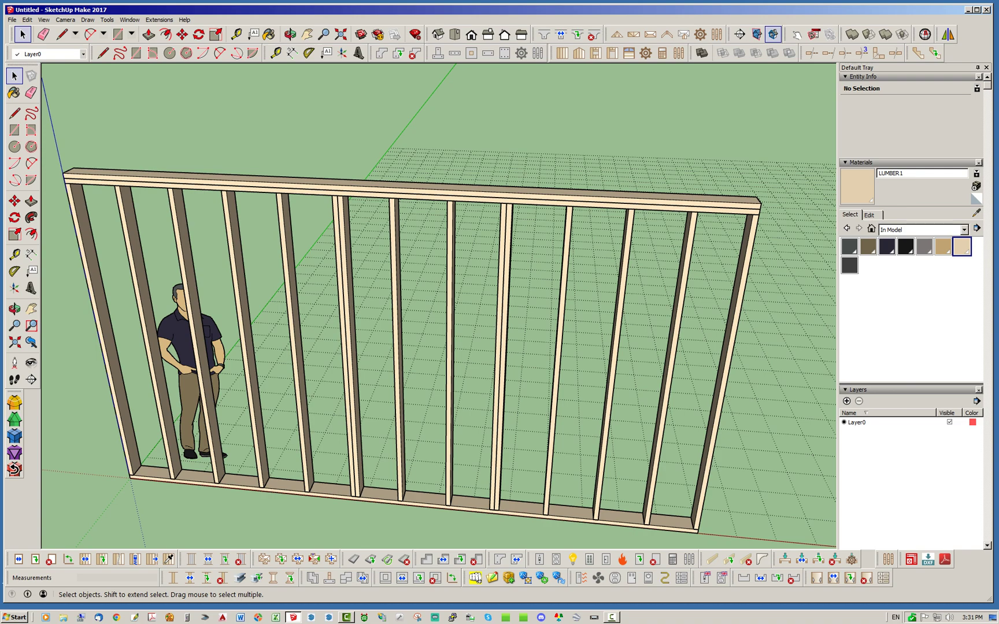
{"action": "middle_click_drag", "start_coordinate": [414, 258], "coordinate": [349, 283]}
{"action": "scroll", "coordinate": [349, 282], "scroll_direction": "up", "scroll_amount": 2}
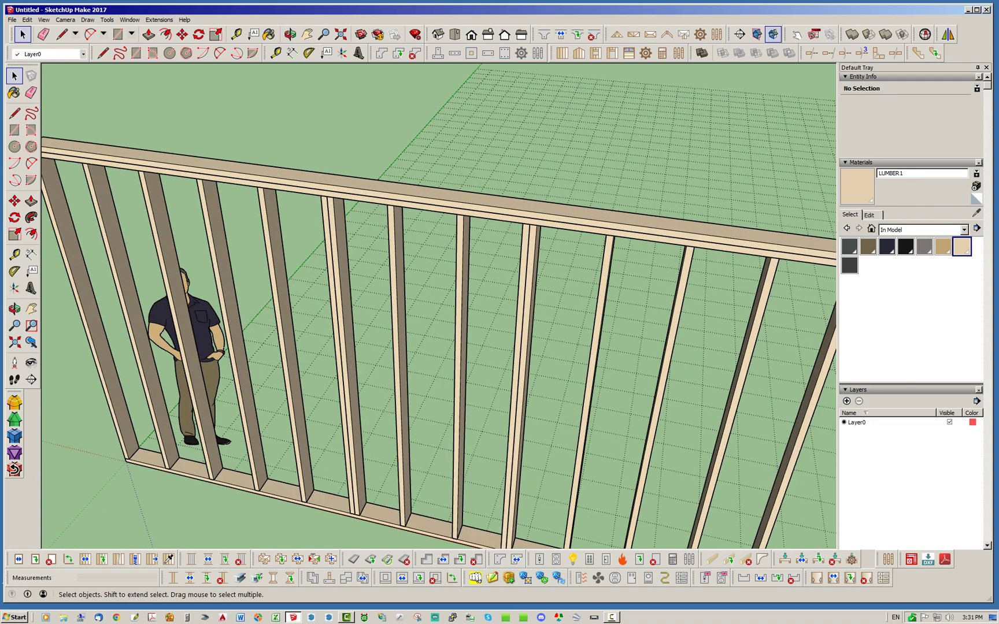
{"action": "scroll", "coordinate": [381, 271], "scroll_direction": "down", "scroll_amount": 2}
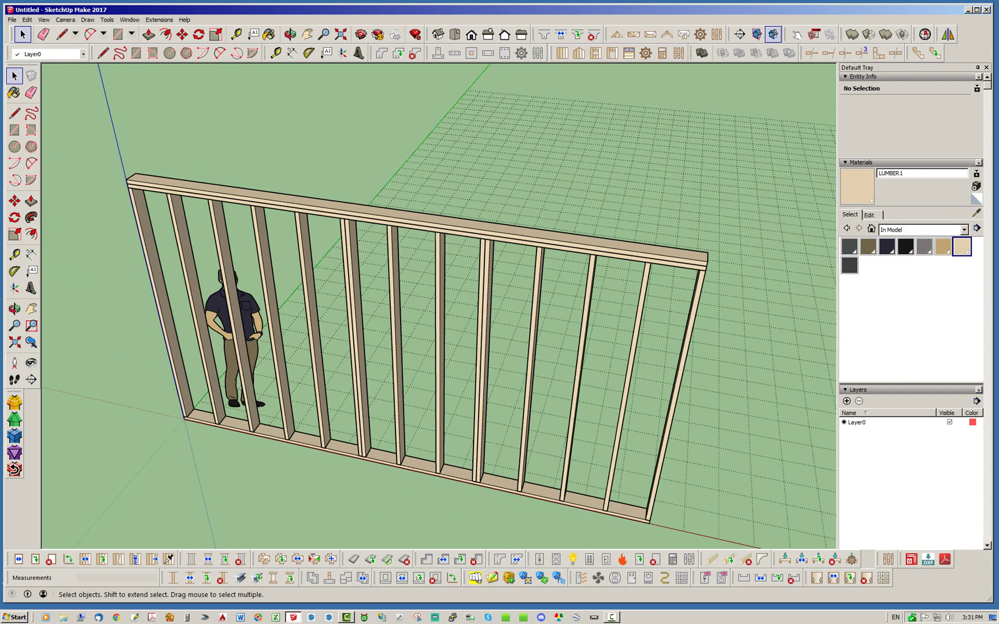
Copy the bottom plate 36 inches straight up from the origin corner.
{"action": "middle_click_drag", "start_coordinate": [380, 272], "coordinate": [402, 236]}
{"action": "left_click", "coordinate": [424, 486]}
{"action": "left_click", "coordinate": [182, 34]}
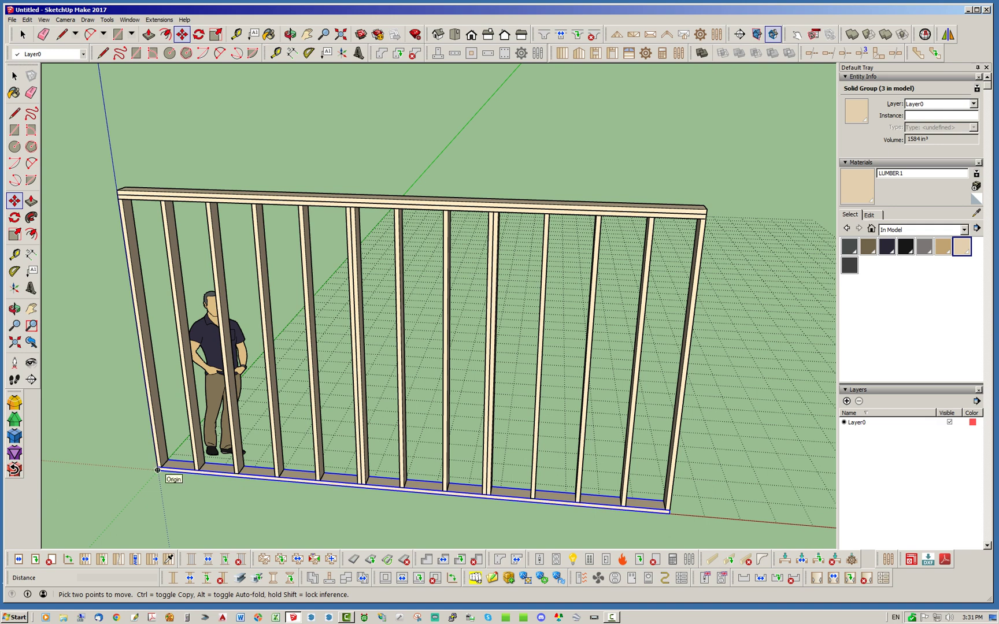
{"action": "left_click", "coordinate": [157, 470]}
{"action": "key", "text": "ctrl"}
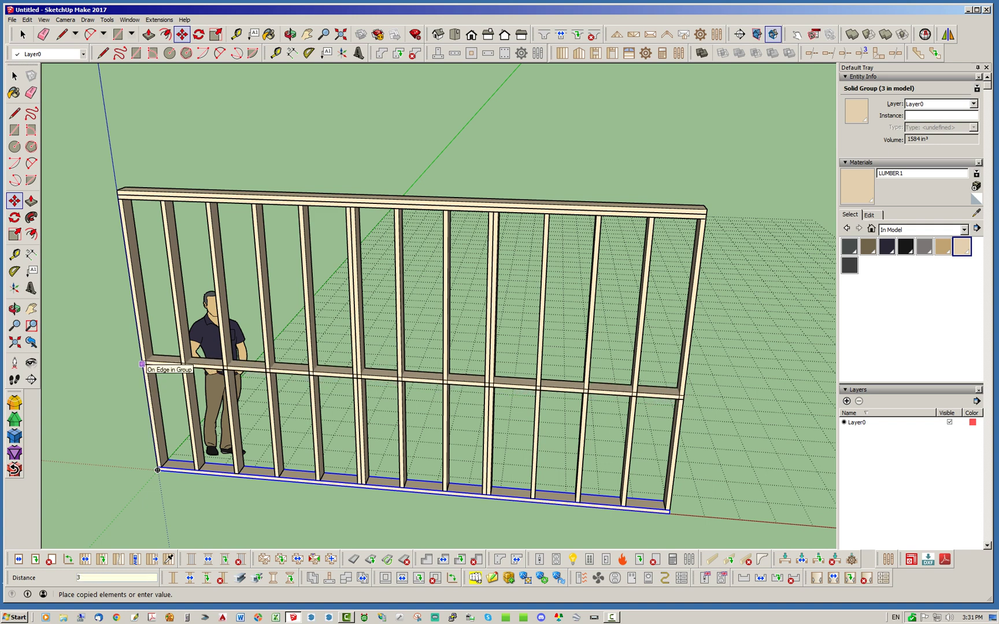
{"action": "key", "text": "Return"}
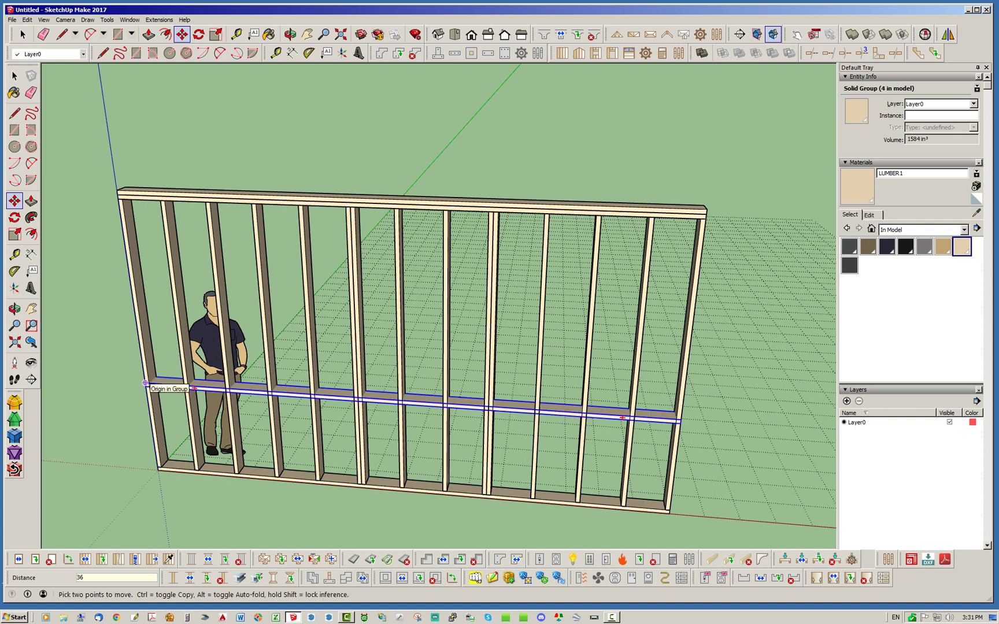
Copy the raised horizontal board another 48 inches up and clear the selection.
{"action": "key", "text": "ctrl"}
{"action": "left_click", "coordinate": [145, 382]}
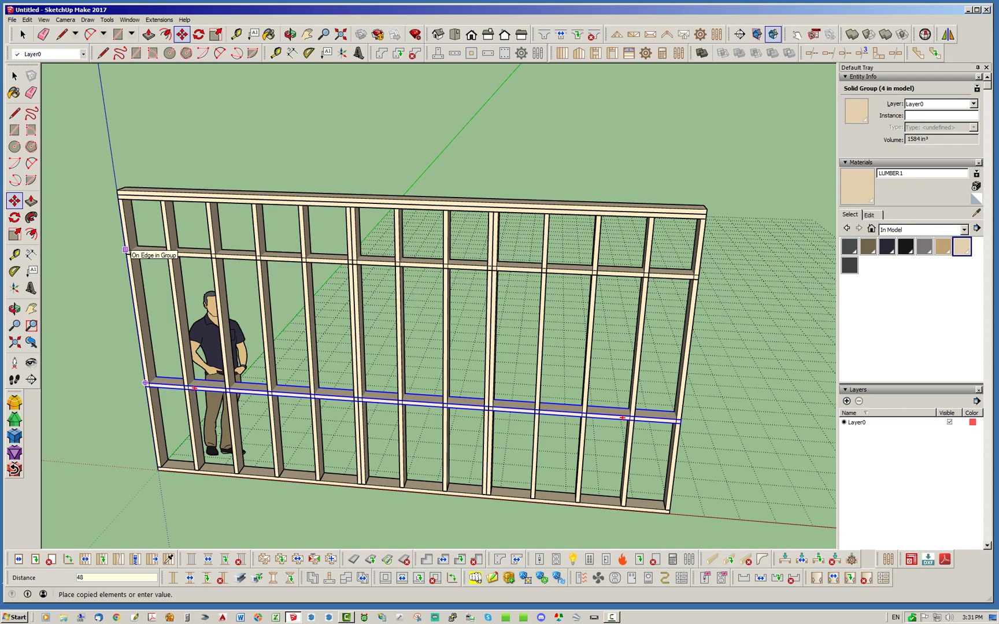
{"action": "type", "text": "48"}
{"action": "key", "text": "Return"}
{"action": "left_click", "coordinate": [22, 35]}
{"action": "left_click", "coordinate": [243, 138]}
Open the upper horizontal board's group for editing and select its top face.
{"action": "scroll", "coordinate": [346, 272], "scroll_direction": "up", "scroll_amount": 3}
{"action": "middle_click_drag", "start_coordinate": [346, 272], "coordinate": [382, 298]}
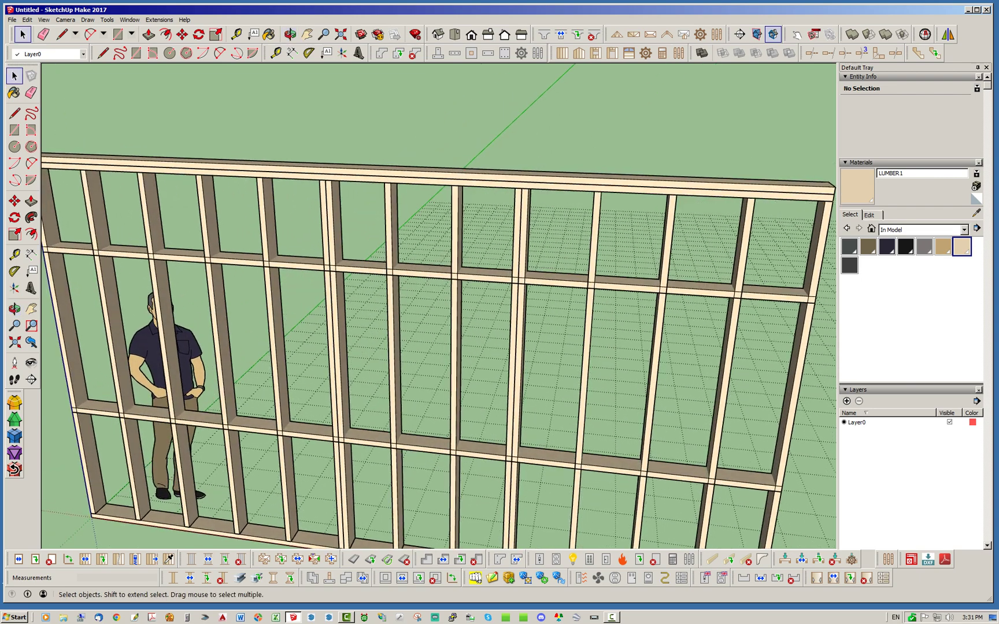
{"action": "middle_click_drag", "start_coordinate": [381, 298], "coordinate": [414, 332]}
{"action": "scroll", "coordinate": [399, 312], "scroll_direction": "down", "scroll_amount": 3}
{"action": "scroll", "coordinate": [399, 312], "scroll_direction": "up", "scroll_amount": 5}
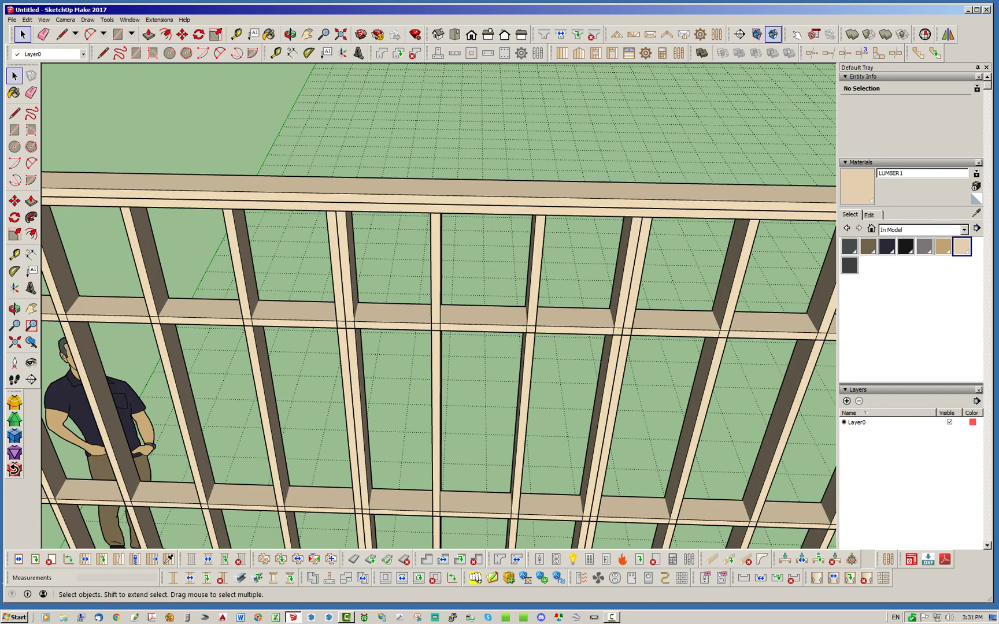
{"action": "double_click", "coordinate": [399, 315]}
{"action": "left_click", "coordinate": [399, 315]}
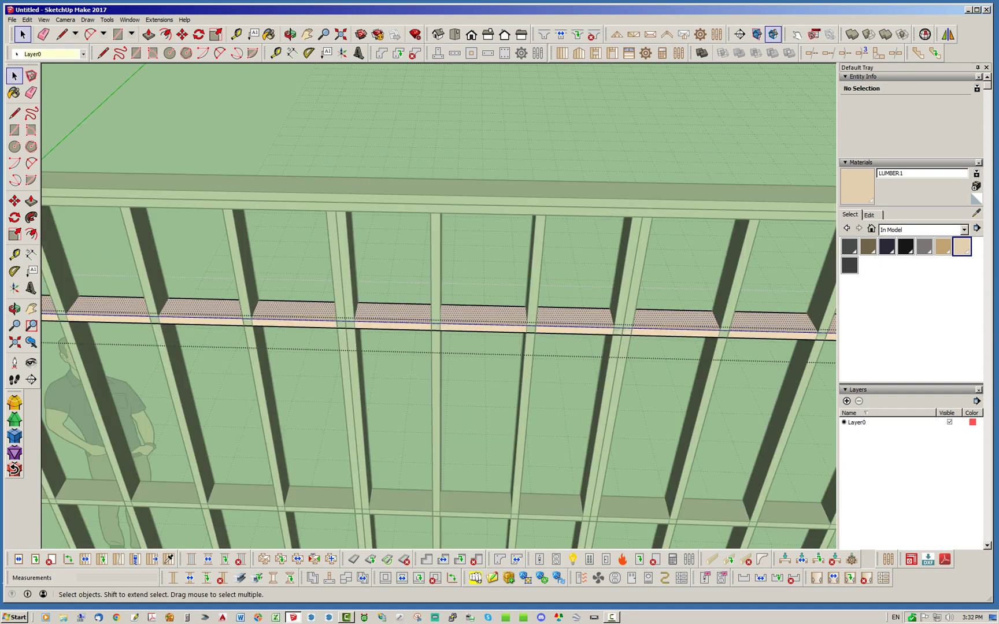
{"action": "left_click", "coordinate": [149, 34]}
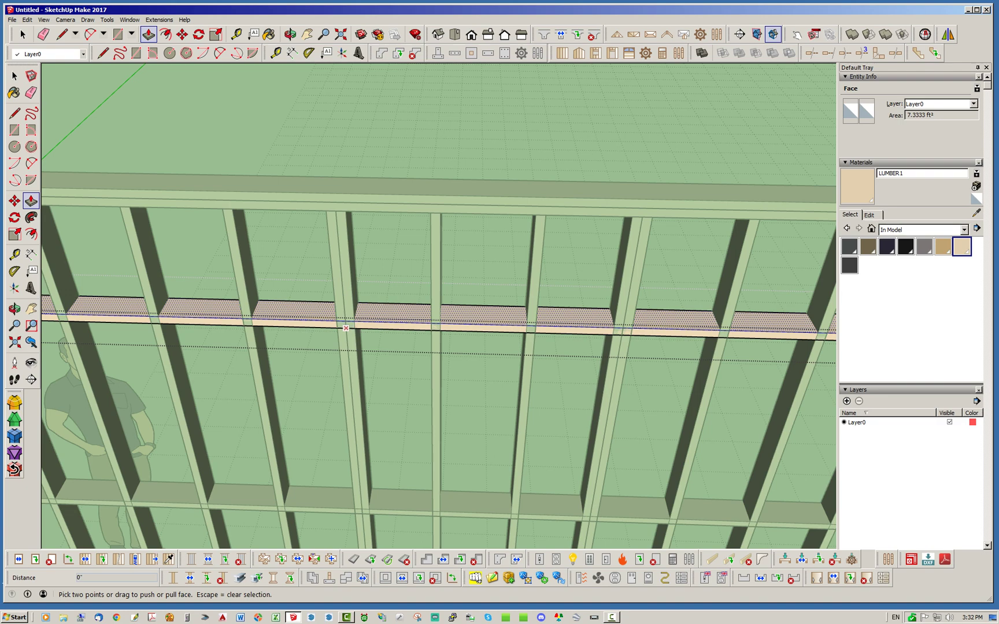
{"action": "left_click", "coordinate": [304, 308]}
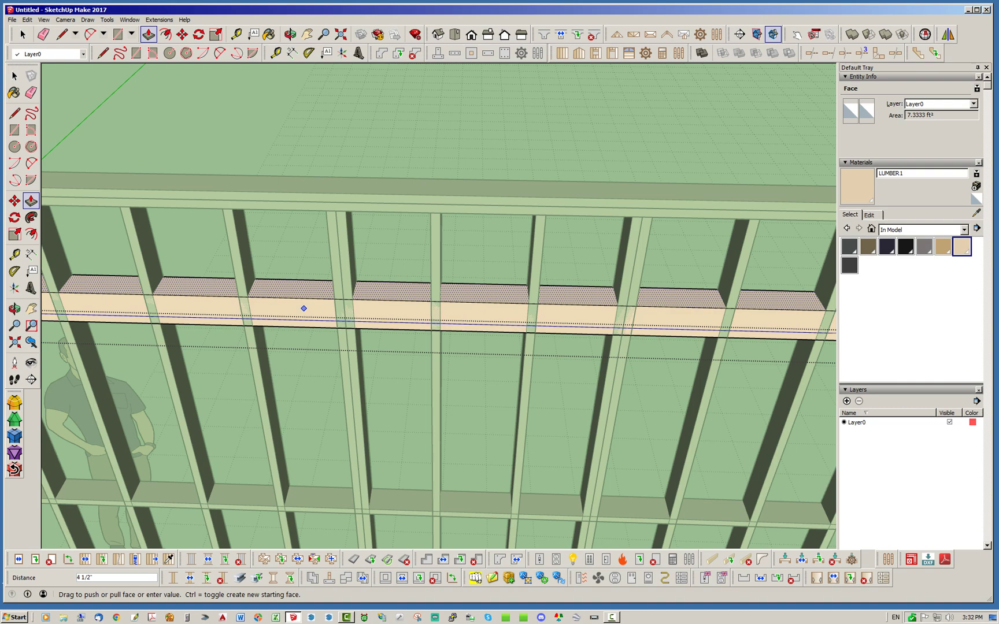
{"action": "key", "text": "Return"}
{"action": "key", "text": "l"}
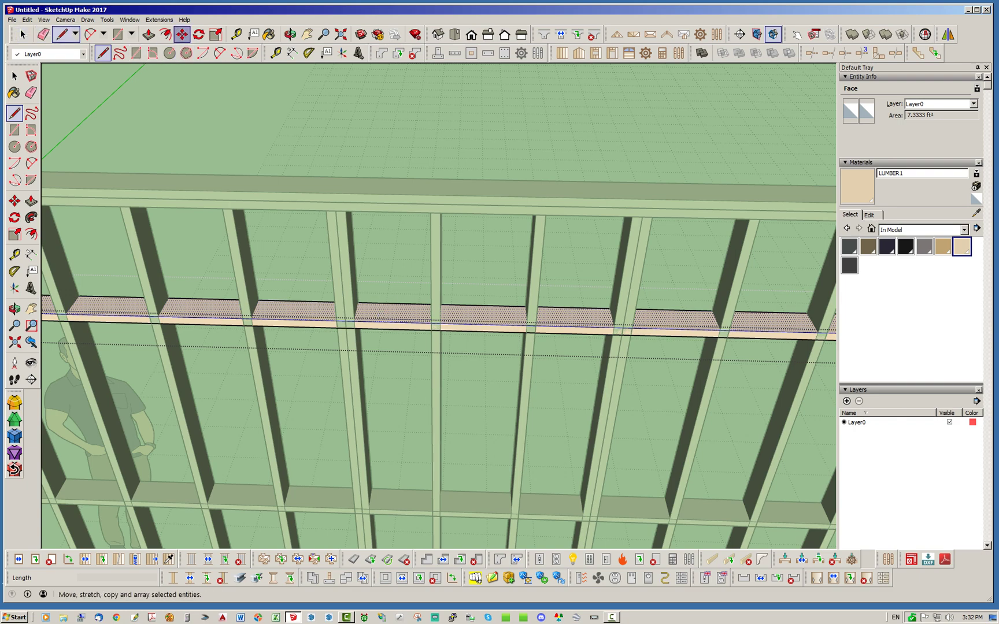
Make the upper horizontal board deeper by moving its top face up 9.75 inches.
{"action": "left_click", "coordinate": [182, 34]}
{"action": "left_click", "coordinate": [403, 317]}
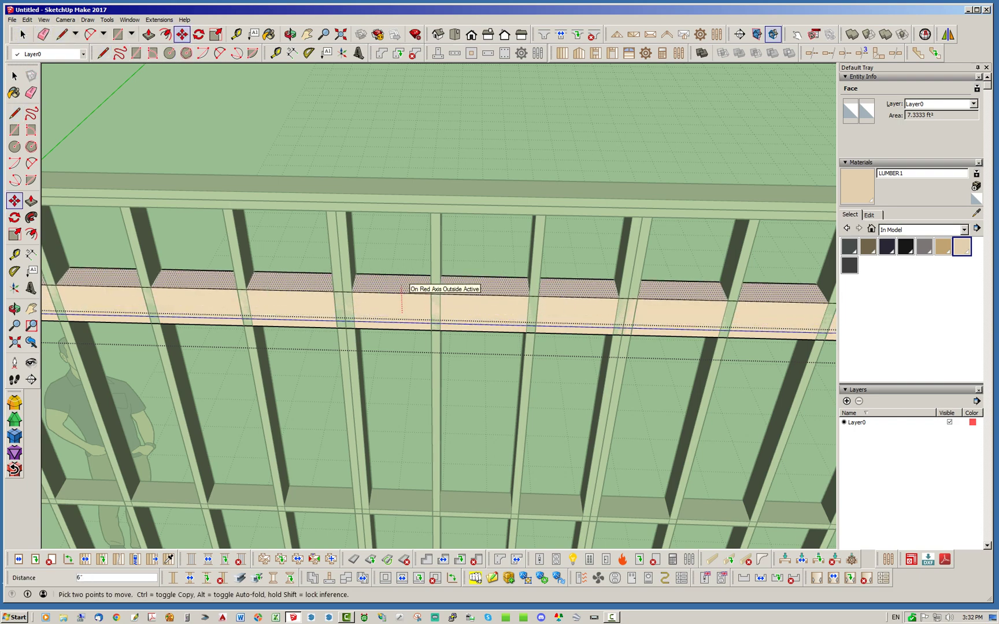
{"action": "key", "text": "Return"}
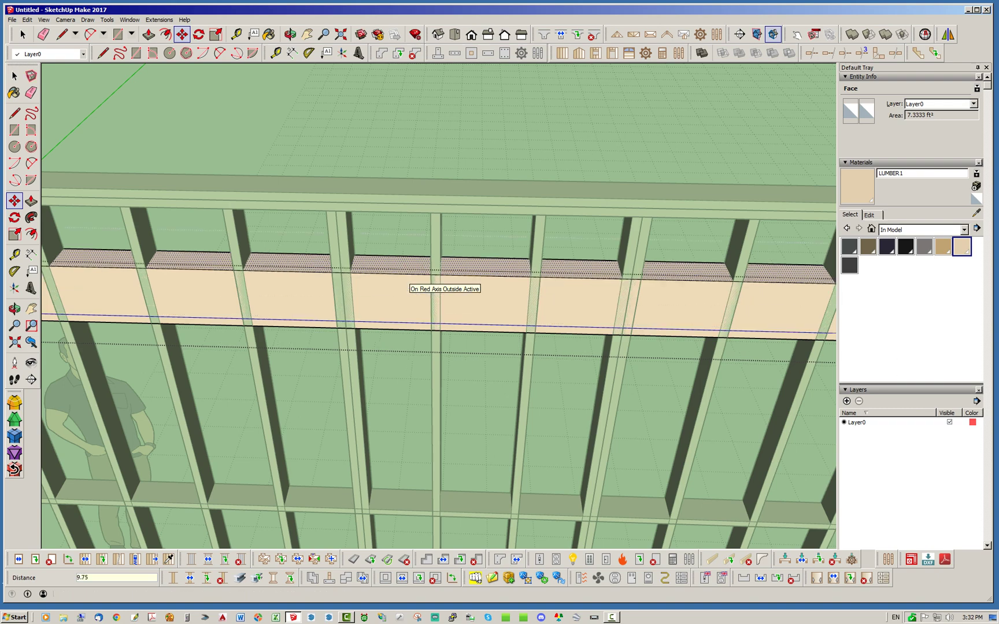
{"action": "left_click", "coordinate": [22, 34]}
{"action": "scroll", "coordinate": [444, 246], "scroll_direction": "down", "scroll_amount": 4}
{"action": "middle_click_drag", "start_coordinate": [444, 245], "coordinate": [497, 228]}
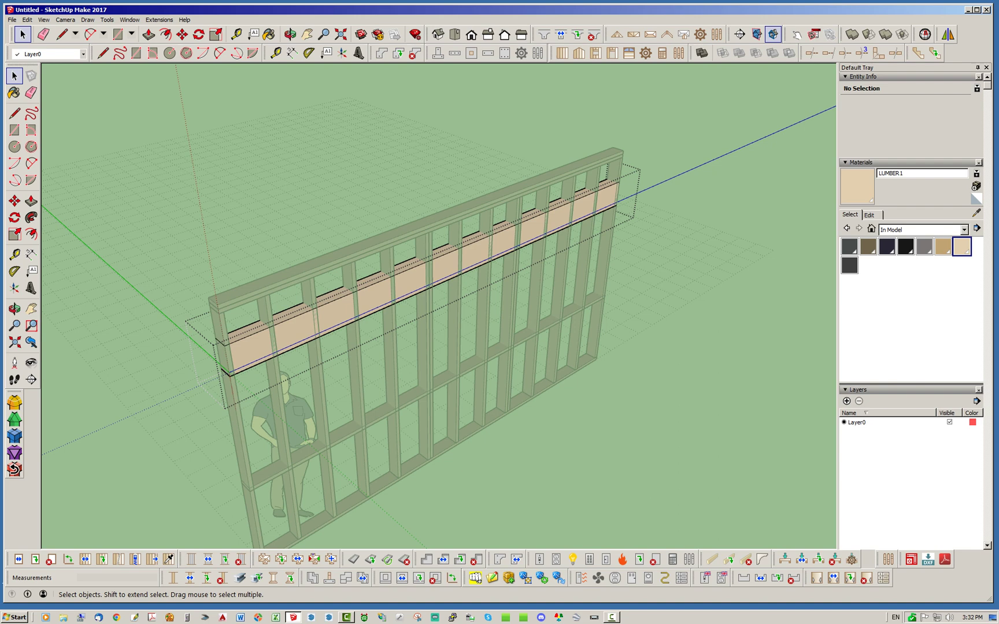
Push the header's end nearest the origin back to the inner face of the outer doubled stud at the opening.
{"action": "double_click", "coordinate": [255, 352]}
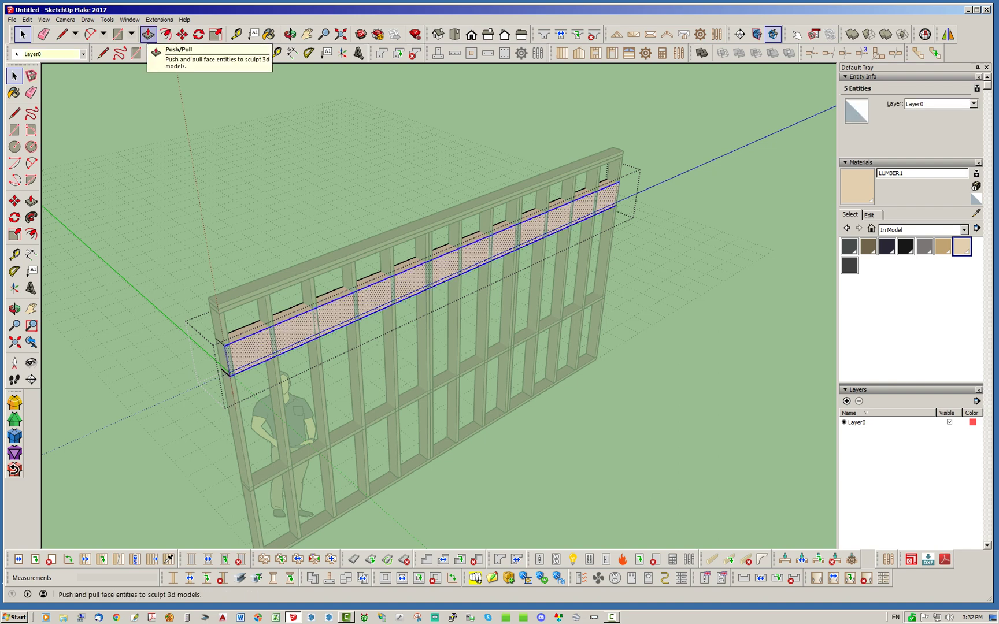
{"action": "left_click", "coordinate": [148, 35]}
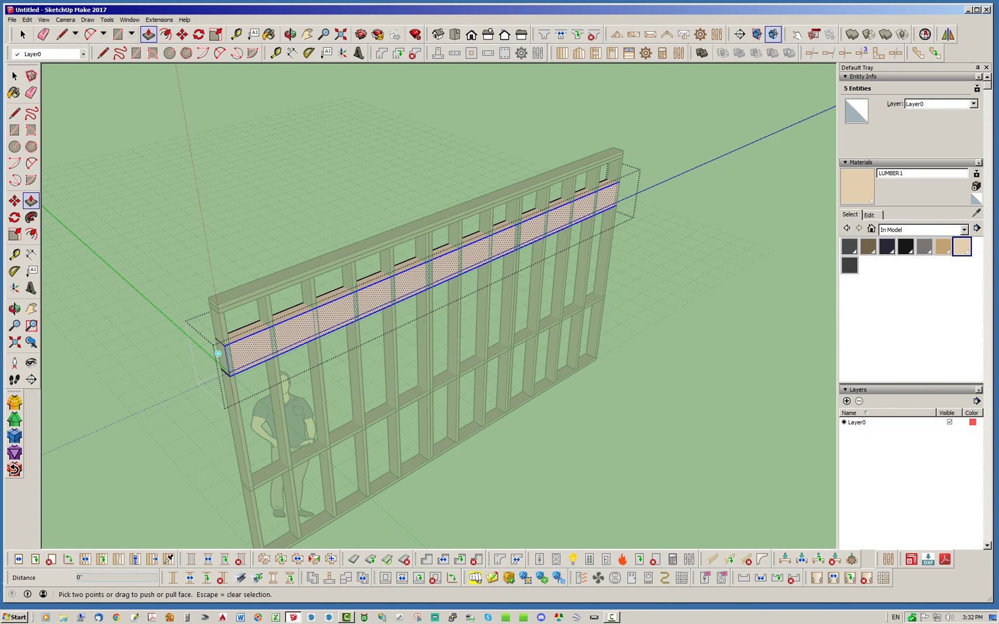
{"action": "scroll", "coordinate": [218, 354], "scroll_direction": "up", "scroll_amount": 6}
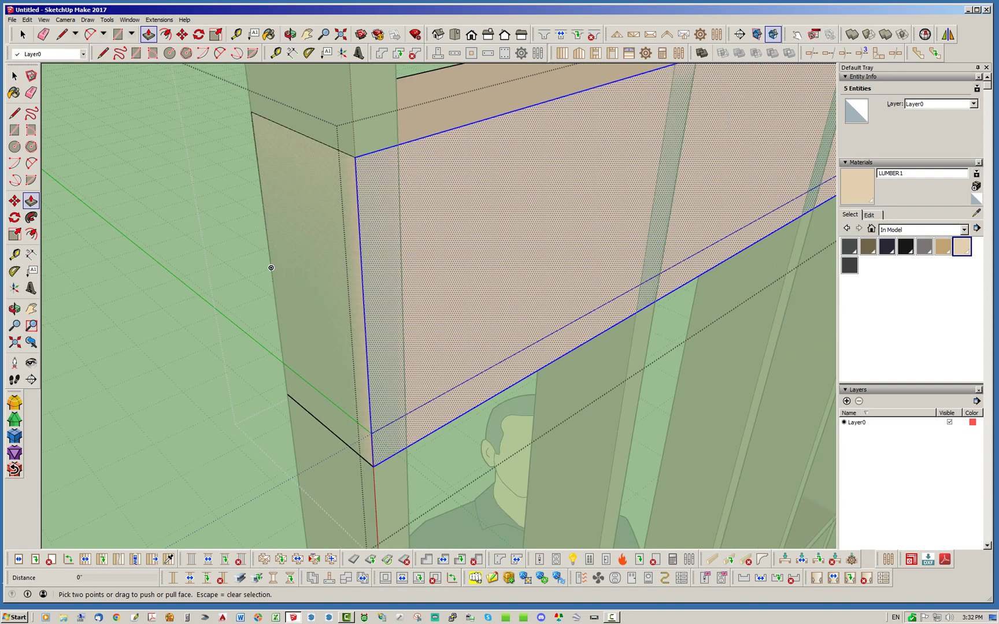
{"action": "left_click", "coordinate": [325, 274]}
{"action": "key", "text": "Escape"}
{"action": "left_click", "coordinate": [325, 274]}
{"action": "scroll", "coordinate": [451, 214], "scroll_direction": "down", "scroll_amount": 6}
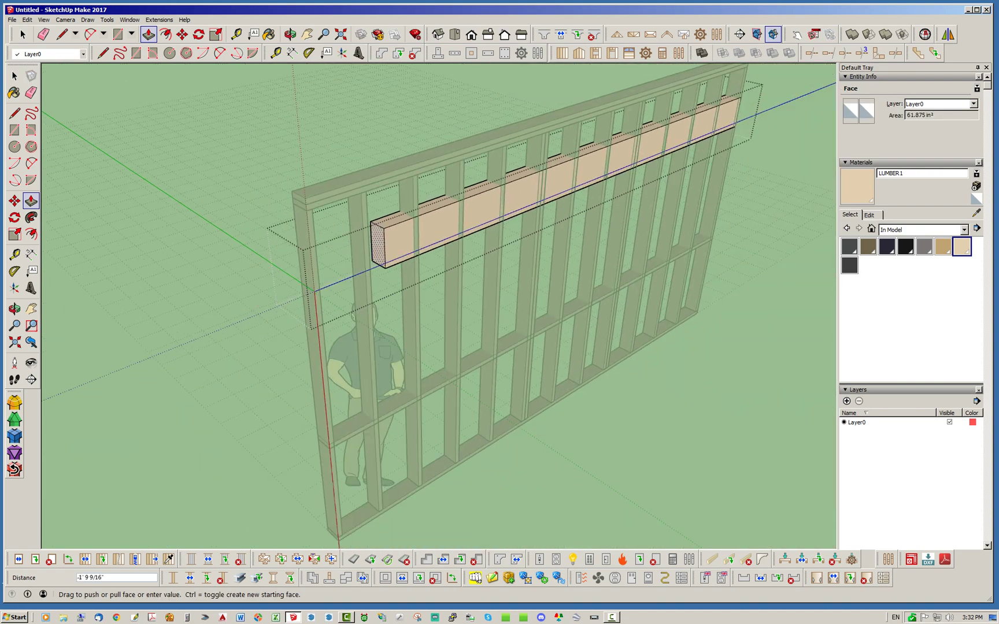
{"action": "scroll", "coordinate": [544, 208], "scroll_direction": "up", "scroll_amount": 3}
{"action": "scroll", "coordinate": [549, 209], "scroll_direction": "up", "scroll_amount": 3}
{"action": "middle_click_drag", "start_coordinate": [538, 207], "coordinate": [431, 254]}
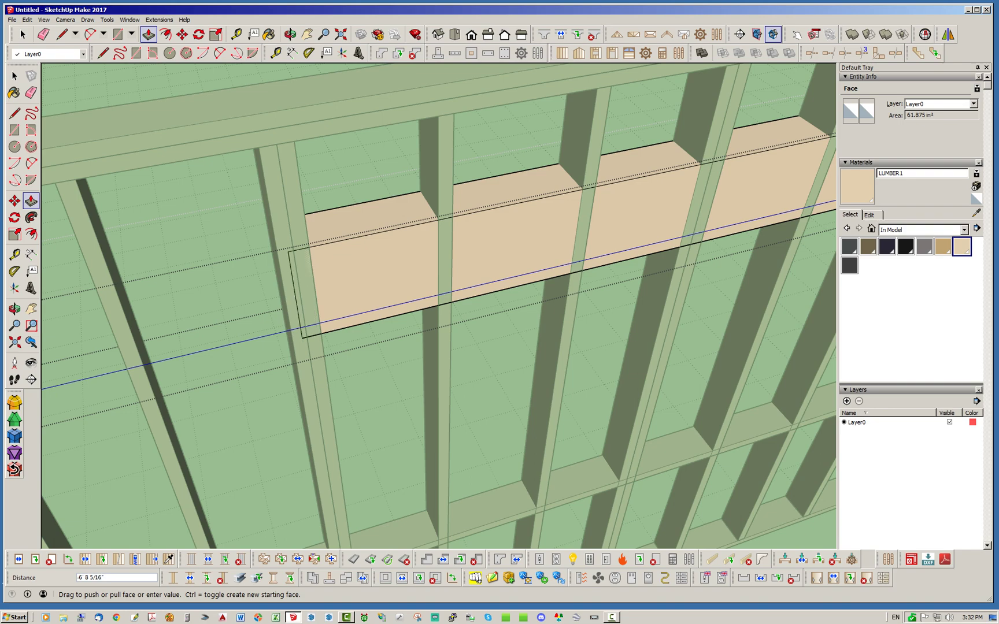
{"action": "left_click", "coordinate": [276, 144]}
{"action": "scroll", "coordinate": [276, 144], "scroll_direction": "down", "scroll_amount": 6}
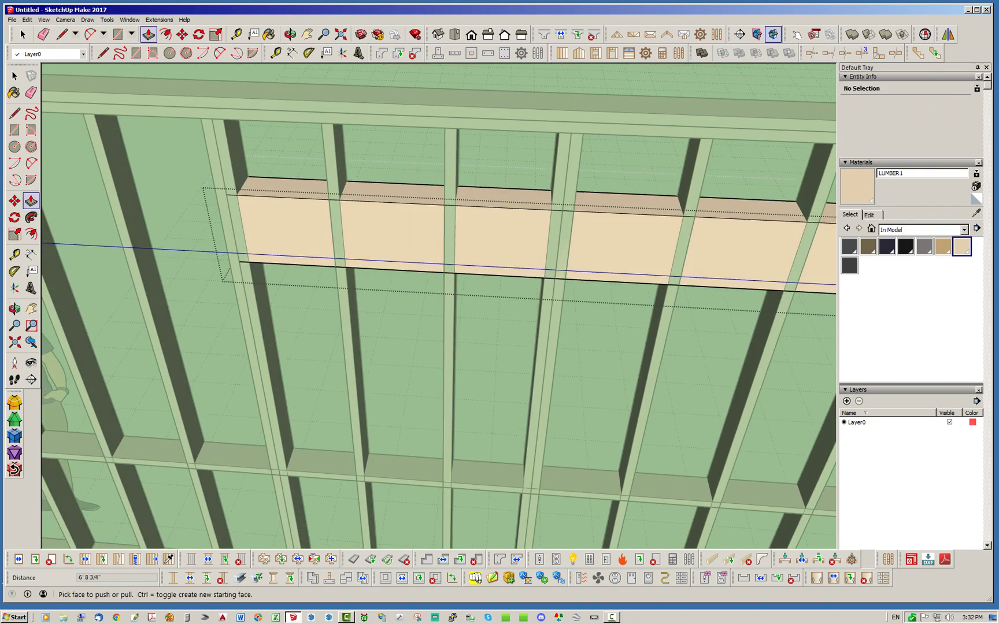
Shorten the header's far end to the outer doubled stud on the opening's other side and close the group.
{"action": "middle_click_drag", "start_coordinate": [590, 254], "coordinate": [451, 272]}
{"action": "left_click", "coordinate": [548, 324]}
{"action": "middle_click_drag", "start_coordinate": [346, 202], "coordinate": [509, 179]}
{"action": "left_click", "coordinate": [458, 150]}
{"action": "key", "text": "space"}
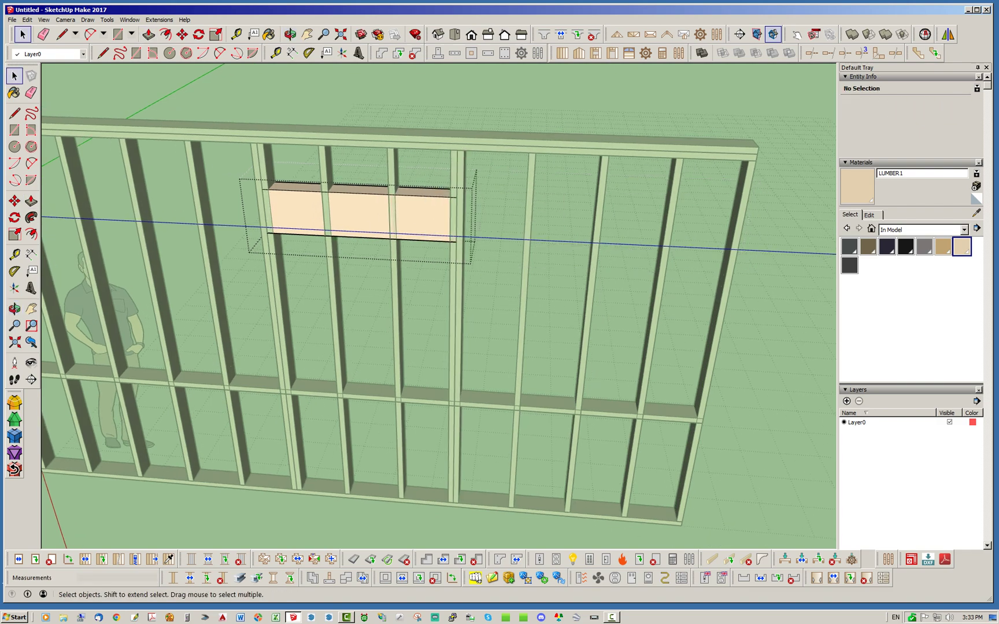
{"action": "scroll", "coordinate": [512, 345], "scroll_direction": "down", "scroll_amount": 5}
{"action": "key", "text": "Escape"}
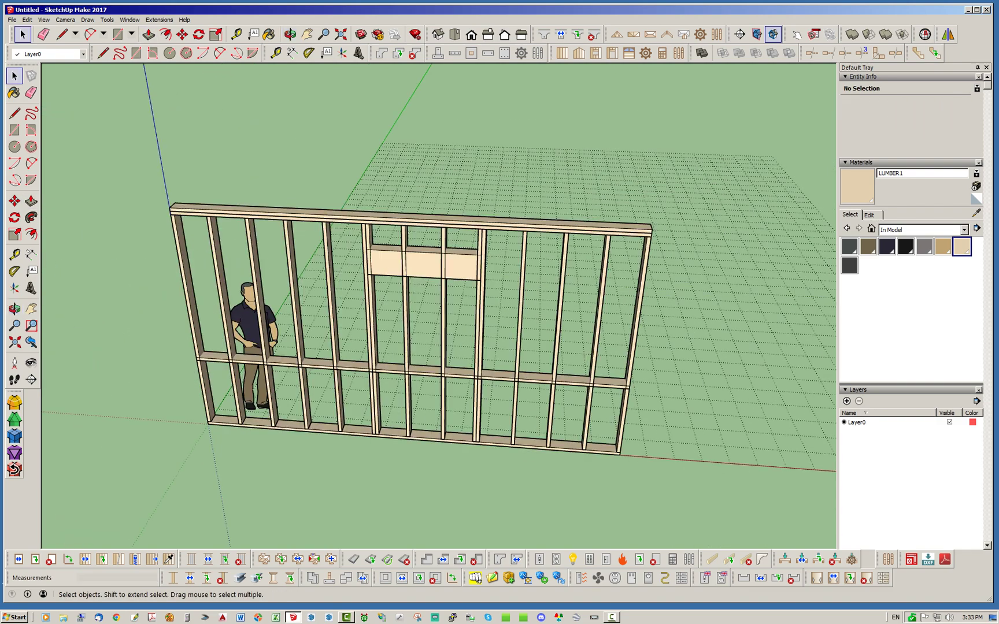
Open the 36-inch-high horizontal board's group and push its origin-side end back to the opening's inner doubled stud.
{"action": "scroll", "coordinate": [435, 270], "scroll_direction": "up", "scroll_amount": 5}
{"action": "middle_click_drag", "start_coordinate": [439, 270], "coordinate": [552, 254]}
{"action": "scroll", "coordinate": [555, 260], "scroll_direction": "down", "scroll_amount": 5}
{"action": "scroll", "coordinate": [560, 272], "scroll_direction": "down", "scroll_amount": 3}
{"action": "scroll", "coordinate": [256, 394], "scroll_direction": "up", "scroll_amount": 6}
{"action": "middle_click_drag", "start_coordinate": [173, 370], "coordinate": [293, 395]}
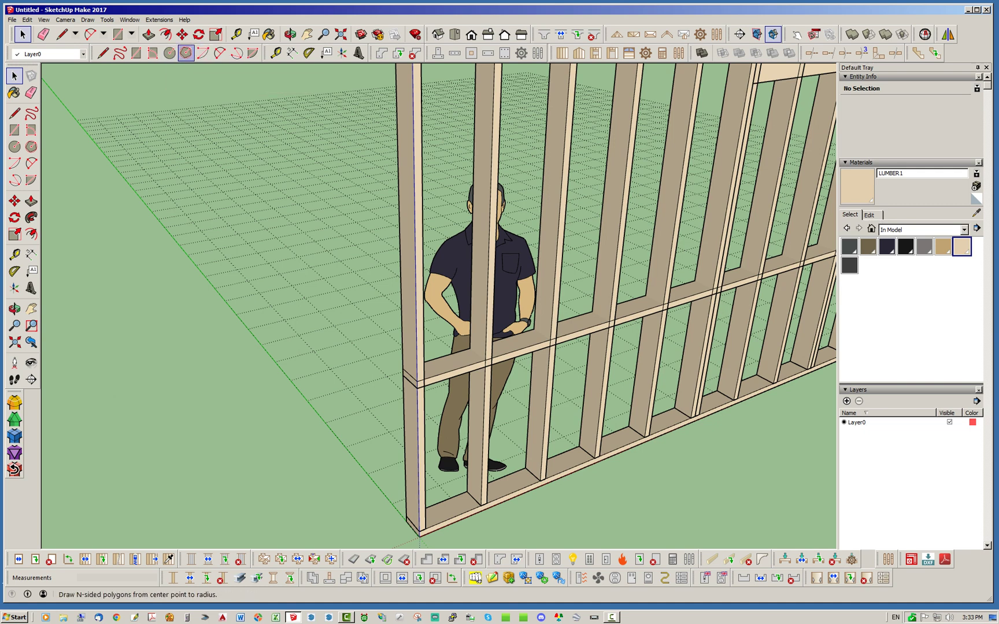
{"action": "double_click", "coordinate": [517, 354]}
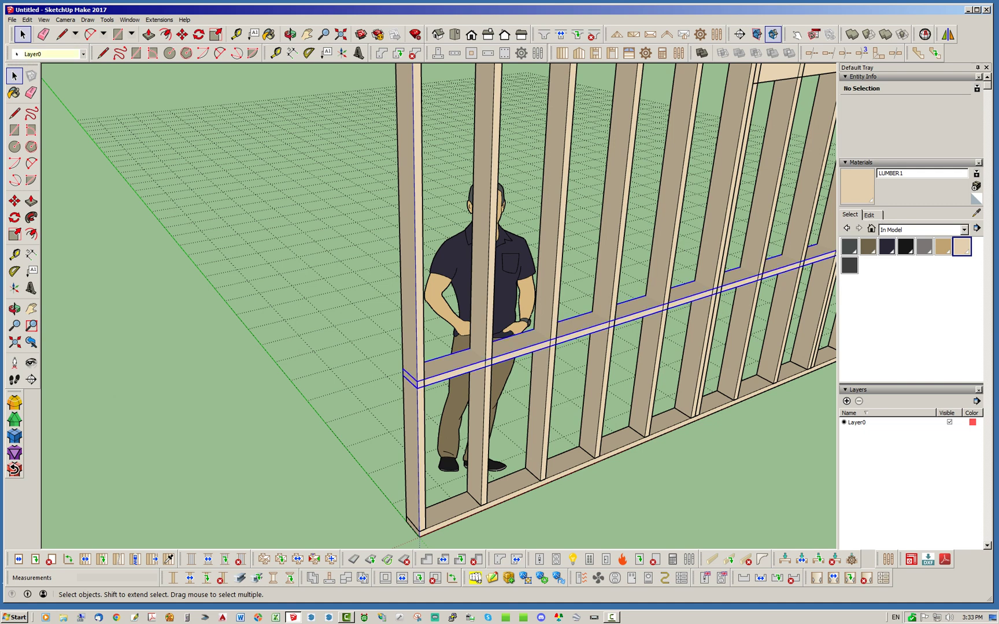
{"action": "left_click", "coordinate": [149, 34]}
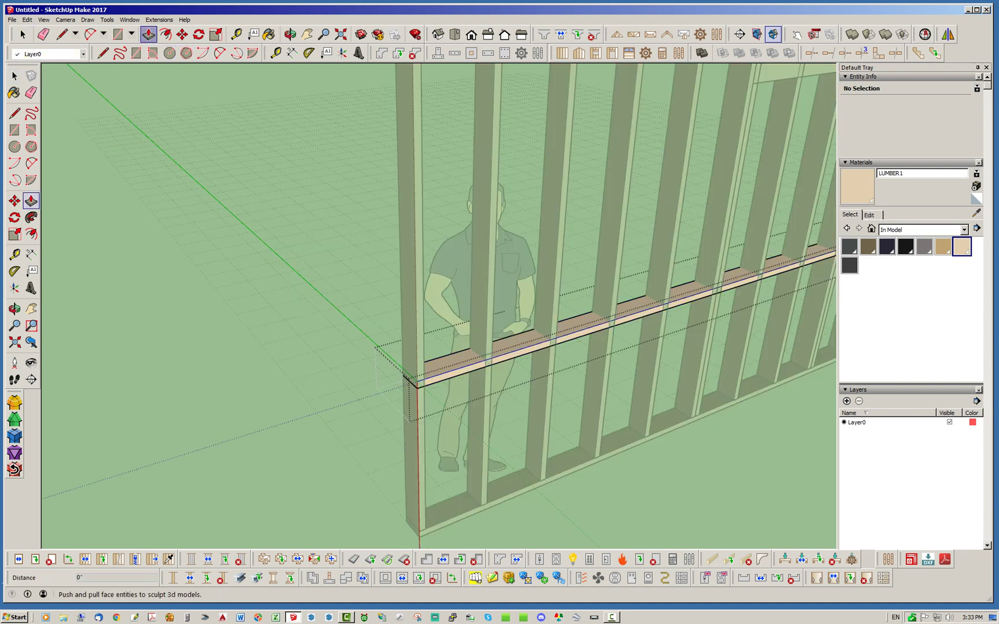
{"action": "scroll", "coordinate": [375, 385], "scroll_direction": "up", "scroll_amount": 5}
{"action": "left_click", "coordinate": [376, 384]}
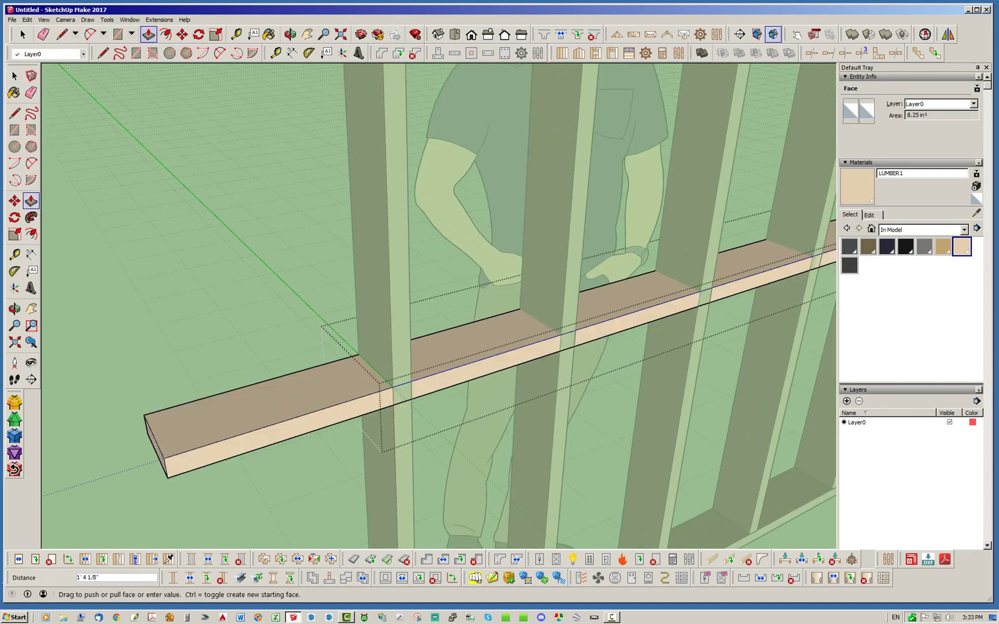
{"action": "scroll", "coordinate": [347, 324], "scroll_direction": "down", "scroll_amount": 5}
{"action": "scroll", "coordinate": [347, 300], "scroll_direction": "up", "scroll_amount": 6}
{"action": "scroll", "coordinate": [320, 296], "scroll_direction": "up", "scroll_amount": 3}
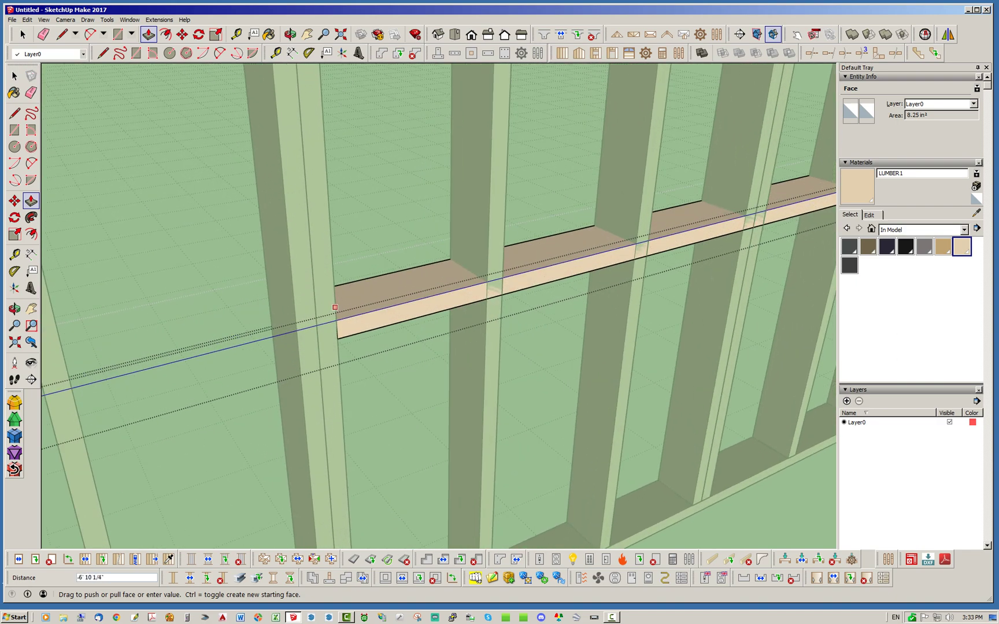
{"action": "left_click", "coordinate": [336, 329]}
Shorten the sill board's far end to the inner doubled stud across the opening and close its group.
{"action": "middle_click_drag", "start_coordinate": [337, 330], "coordinate": [217, 307]}
{"action": "scroll", "coordinate": [217, 307], "scroll_direction": "down", "scroll_amount": 5}
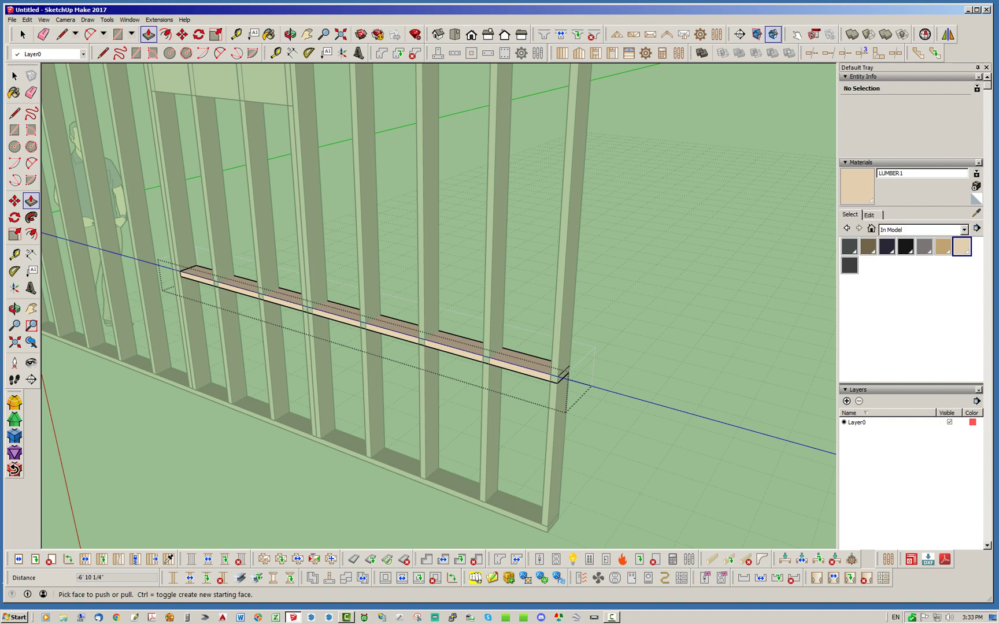
{"action": "scroll", "coordinate": [564, 377], "scroll_direction": "up", "scroll_amount": 4}
{"action": "left_click", "coordinate": [562, 377]}
{"action": "scroll", "coordinate": [563, 377], "scroll_direction": "down", "scroll_amount": 5}
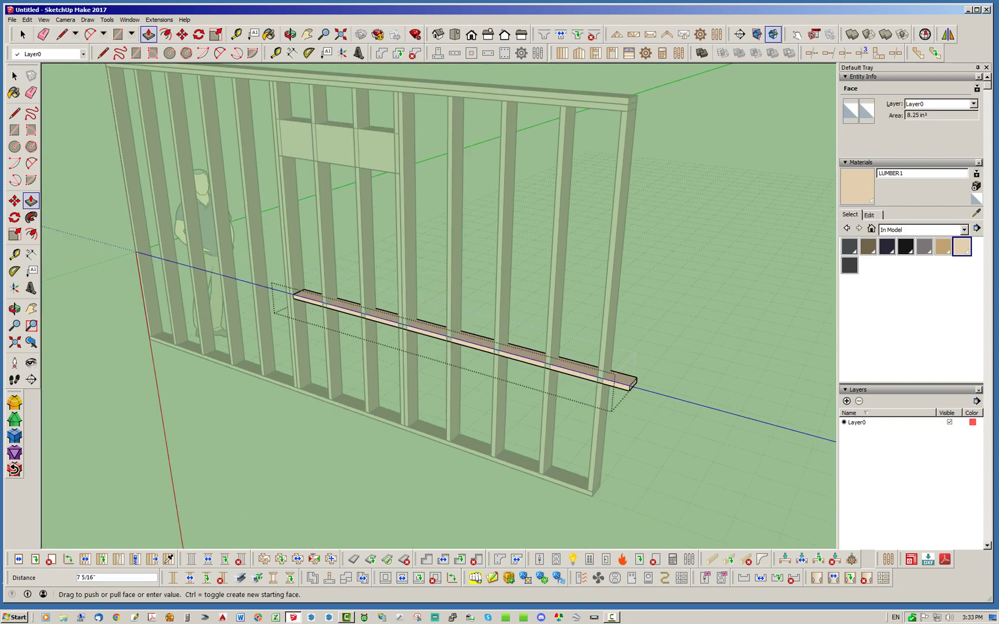
{"action": "scroll", "coordinate": [629, 384], "scroll_direction": "down", "scroll_amount": 2}
{"action": "middle_click_drag", "start_coordinate": [375, 316], "coordinate": [440, 330]}
{"action": "scroll", "coordinate": [474, 341], "scroll_direction": "up", "scroll_amount": 6}
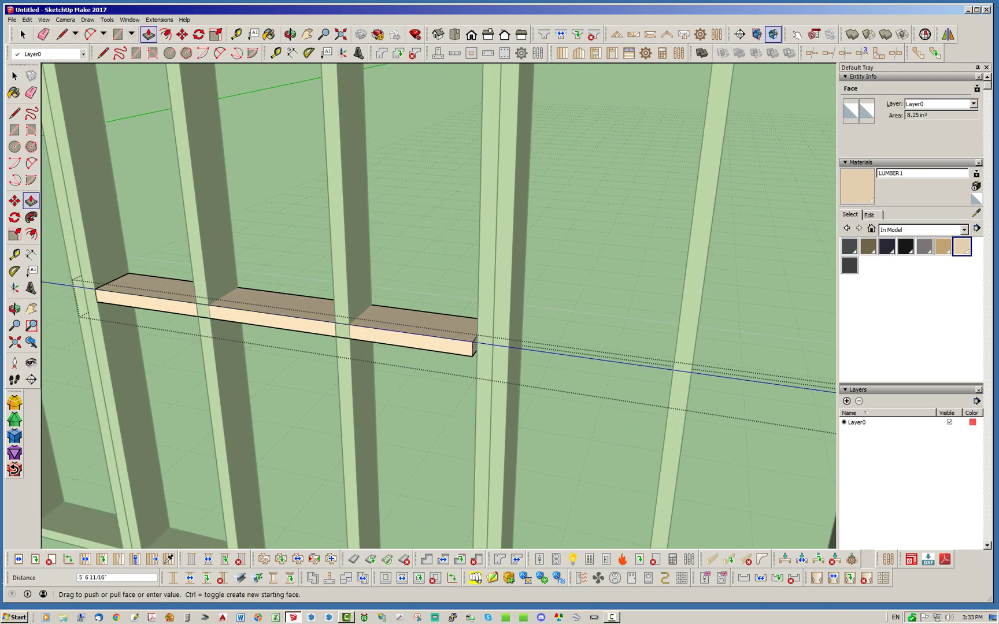
{"action": "left_click", "coordinate": [473, 345]}
{"action": "key", "text": "space"}
{"action": "middle_click_drag", "start_coordinate": [198, 343], "coordinate": [265, 355]}
{"action": "scroll", "coordinate": [265, 355], "scroll_direction": "down", "scroll_amount": 5}
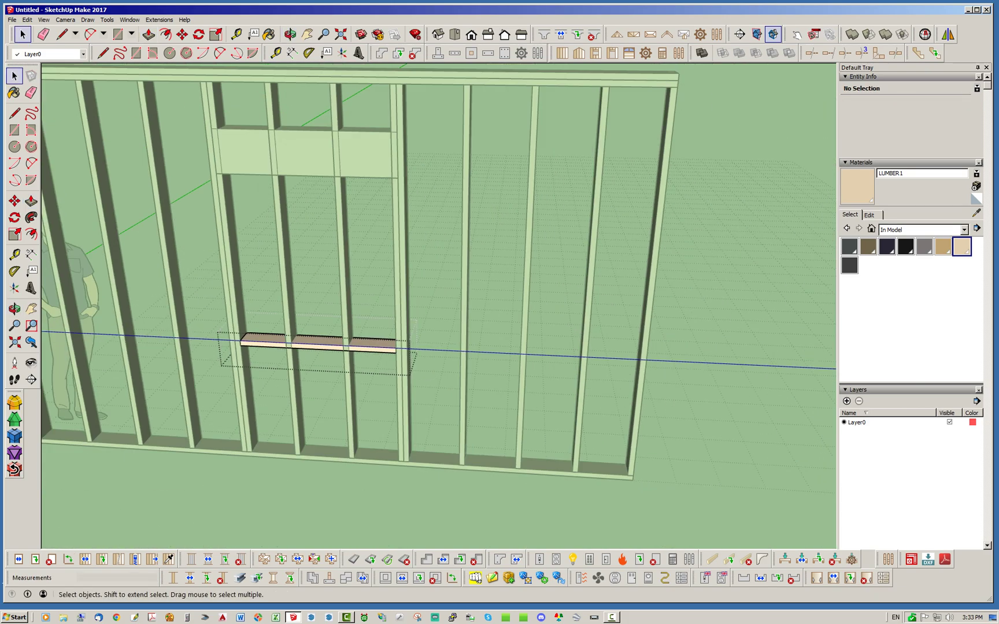
{"action": "key", "text": "Escape"}
Lower the top of the opening's first intermediate stud to the underside of the sill and close its group.
{"action": "middle_click_drag", "start_coordinate": [324, 324], "coordinate": [393, 347]}
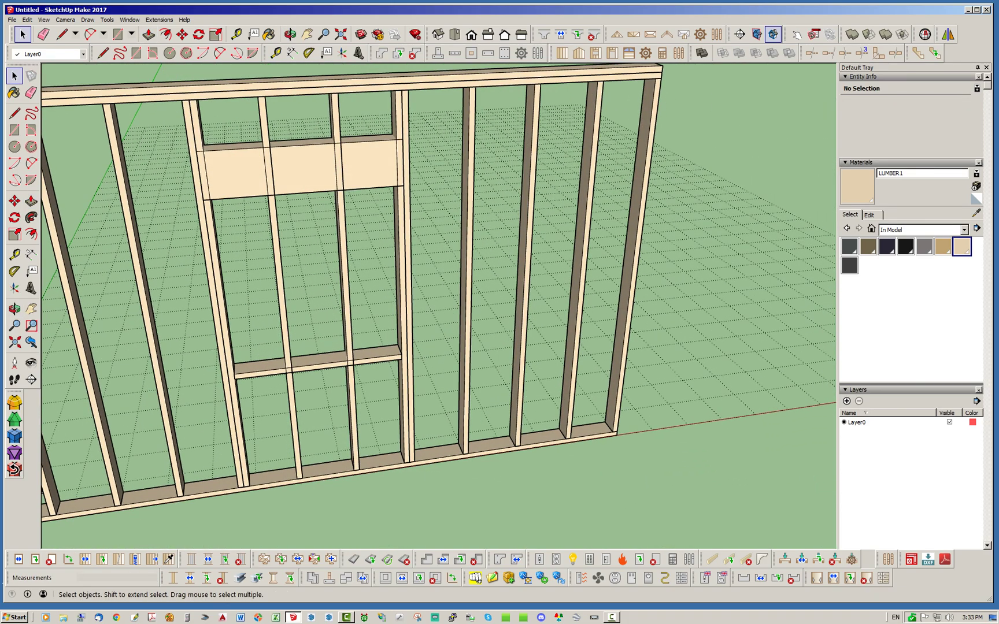
{"action": "middle_click_drag", "start_coordinate": [211, 176], "coordinate": [312, 216]}
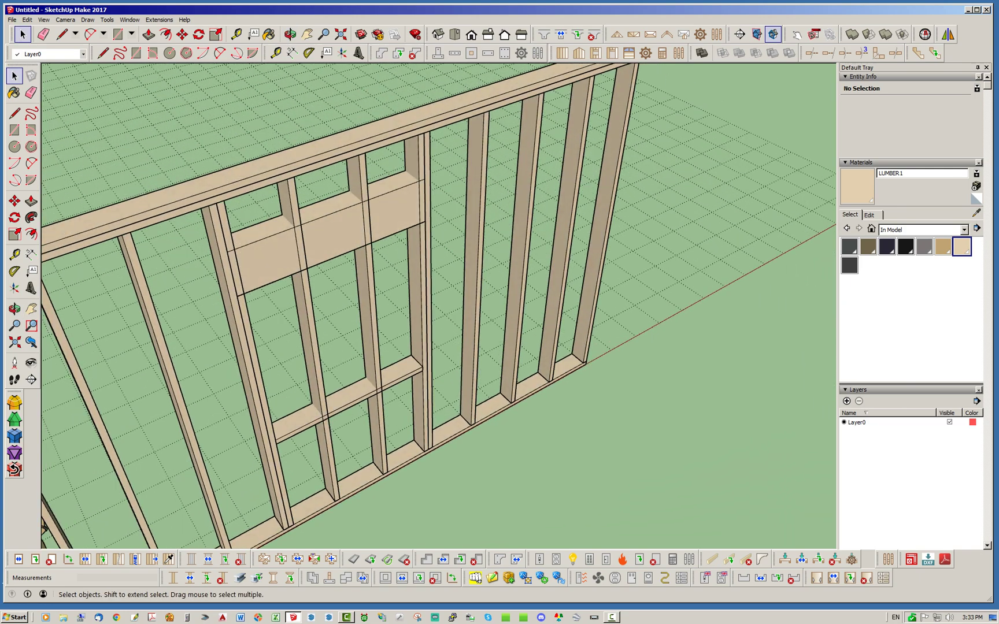
{"action": "scroll", "coordinate": [312, 211], "scroll_direction": "up", "scroll_amount": 2}
{"action": "double_click", "coordinate": [309, 323]}
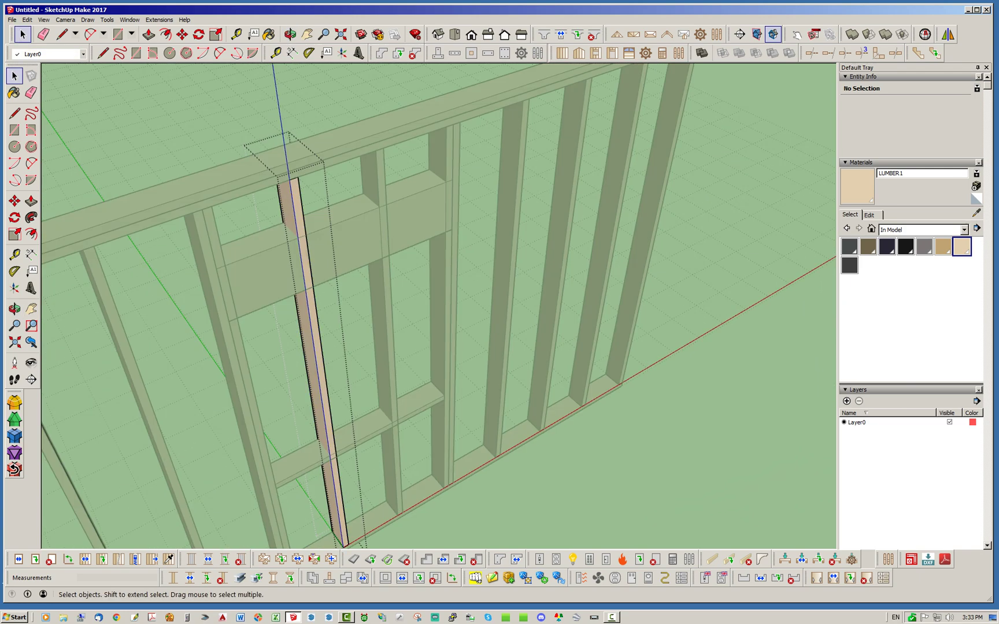
{"action": "left_click", "coordinate": [148, 34]}
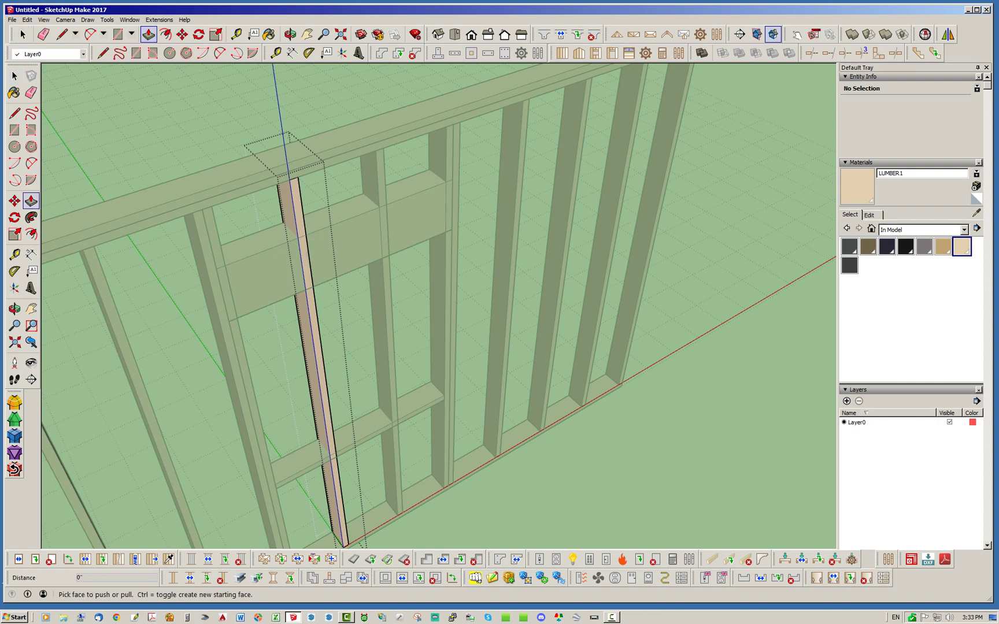
{"action": "left_click_drag", "start_coordinate": [291, 182], "coordinate": [349, 354]}
{"action": "middle_click_drag", "start_coordinate": [352, 457], "coordinate": [318, 384]}
{"action": "scroll", "coordinate": [327, 491], "scroll_direction": "up", "scroll_amount": 8}
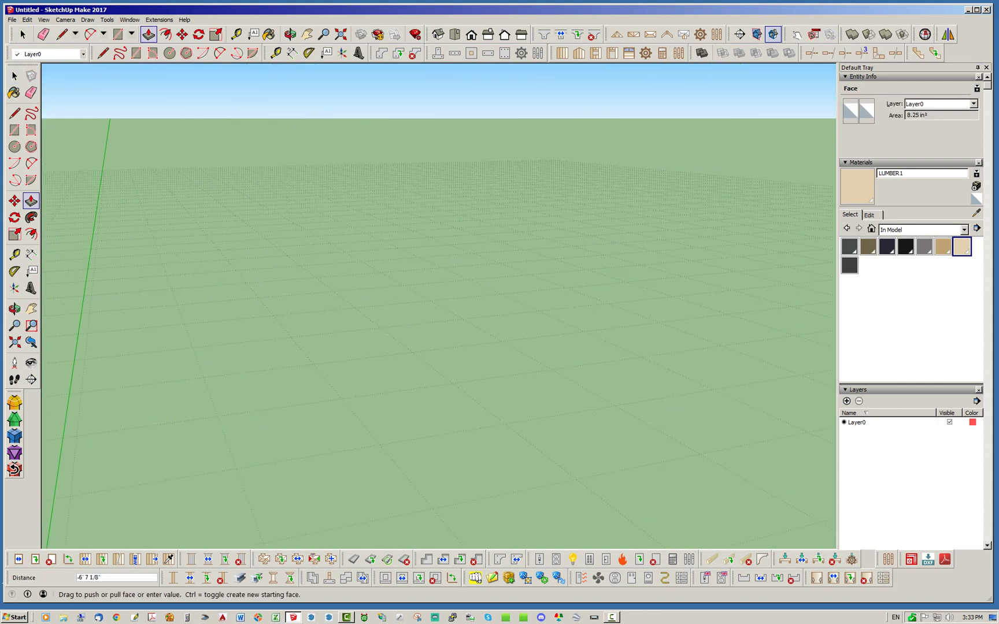
{"action": "scroll", "coordinate": [326, 492], "scroll_direction": "down", "scroll_amount": 4}
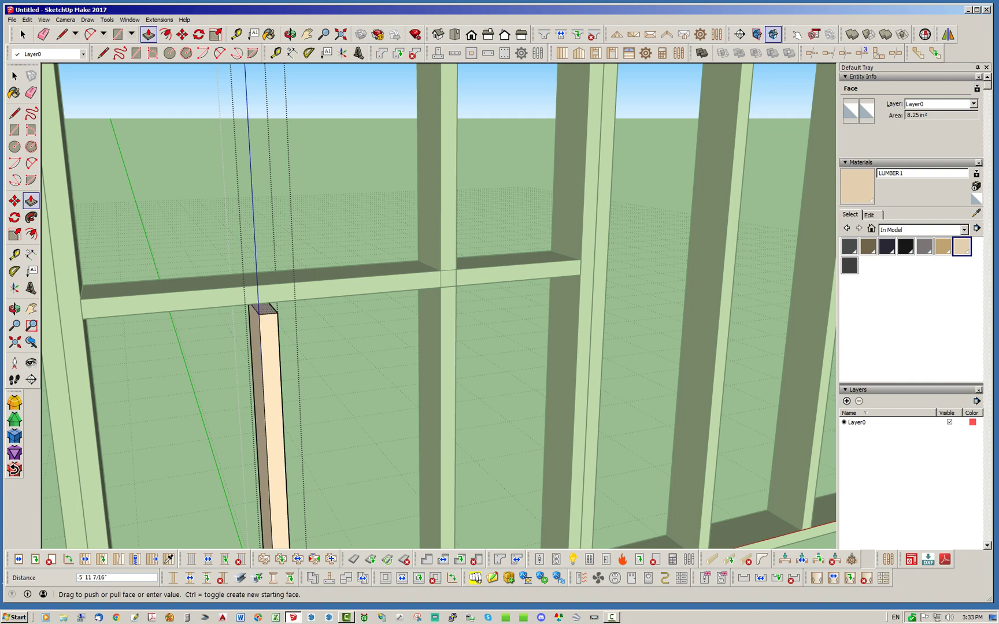
{"action": "left_click", "coordinate": [84, 318]}
{"action": "scroll", "coordinate": [307, 387], "scroll_direction": "down", "scroll_amount": 5}
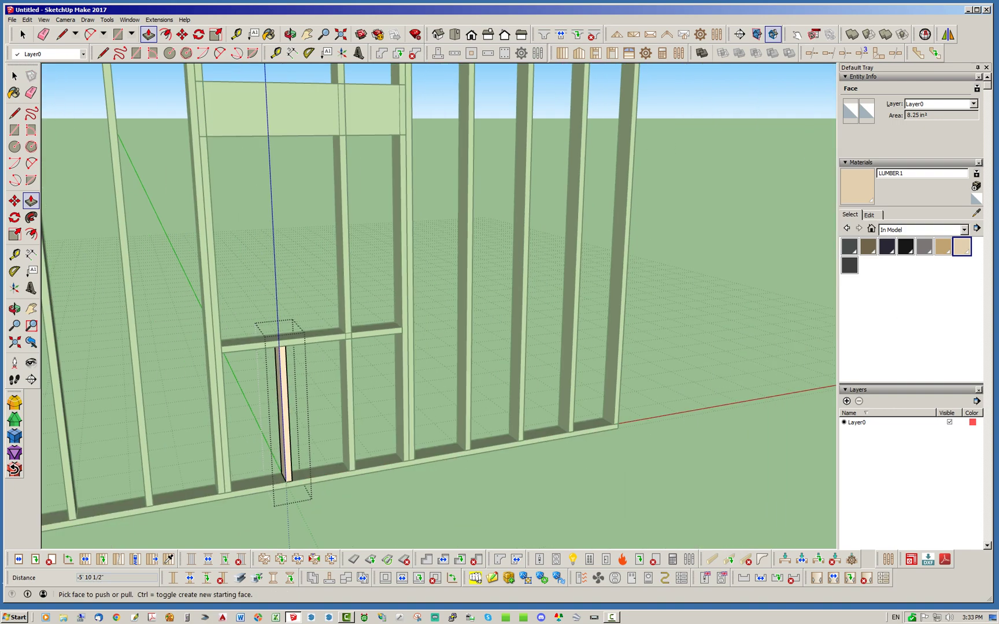
{"action": "middle_click_drag", "start_coordinate": [313, 387], "coordinate": [353, 468]}
{"action": "key", "text": "space"}
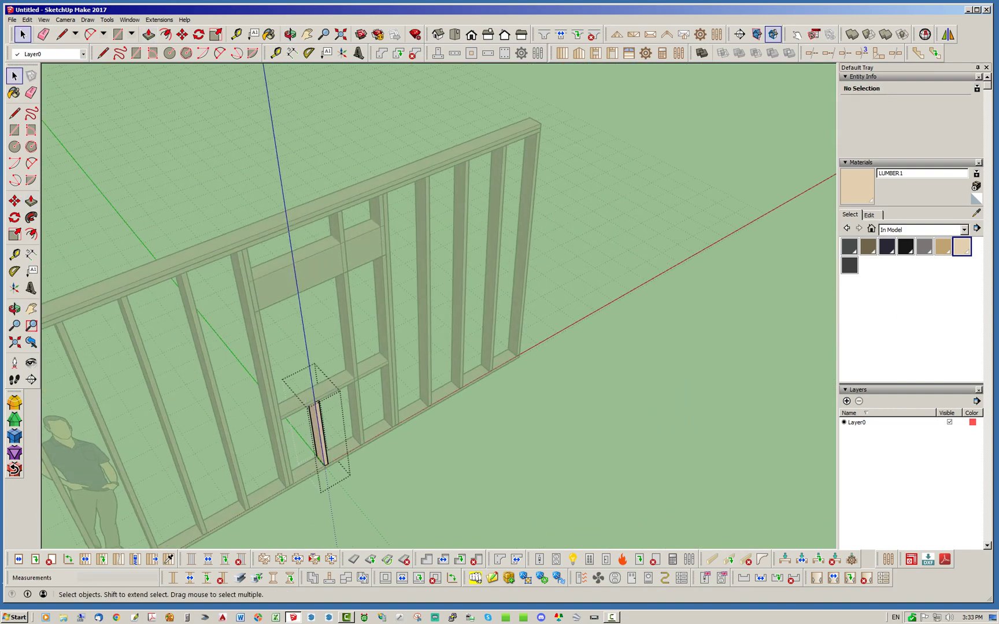
{"action": "left_click", "coordinate": [266, 162]}
Shorten the remaining intermediate stud in the opening to the underside of the sill and close its group.
{"action": "scroll", "coordinate": [266, 162], "scroll_direction": "up", "scroll_amount": 6}
{"action": "scroll", "coordinate": [278, 197], "scroll_direction": "down", "scroll_amount": 5}
{"action": "scroll", "coordinate": [347, 284], "scroll_direction": "up", "scroll_amount": 2}
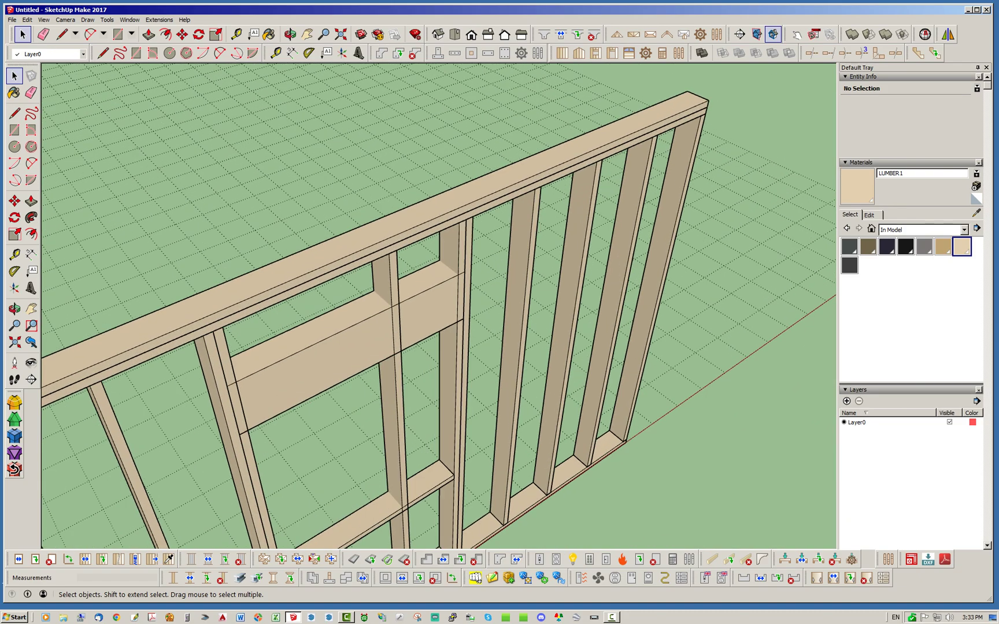
{"action": "double_click", "coordinate": [396, 329]}
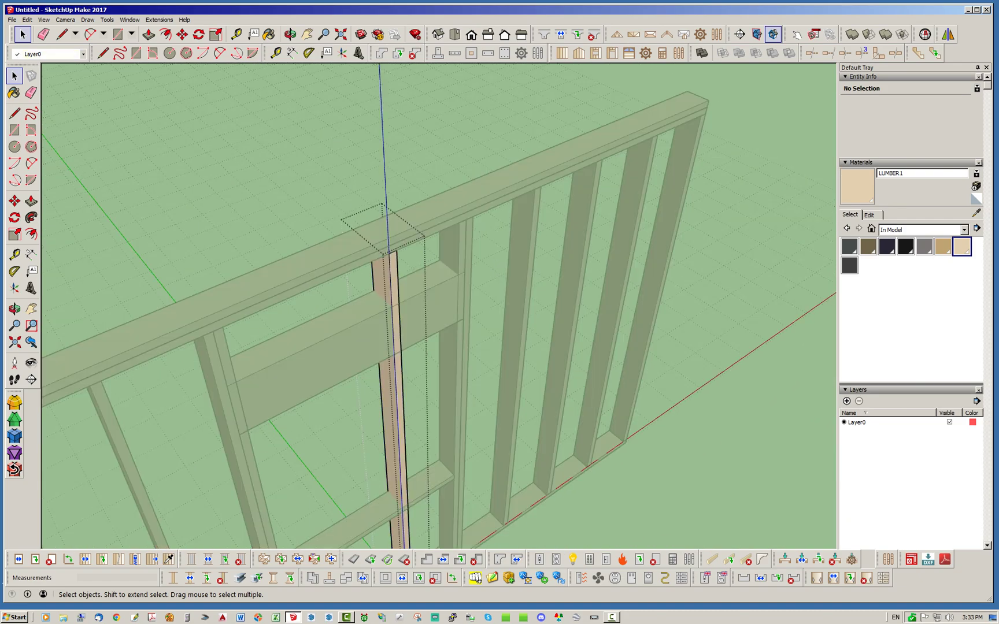
{"action": "left_click", "coordinate": [149, 34]}
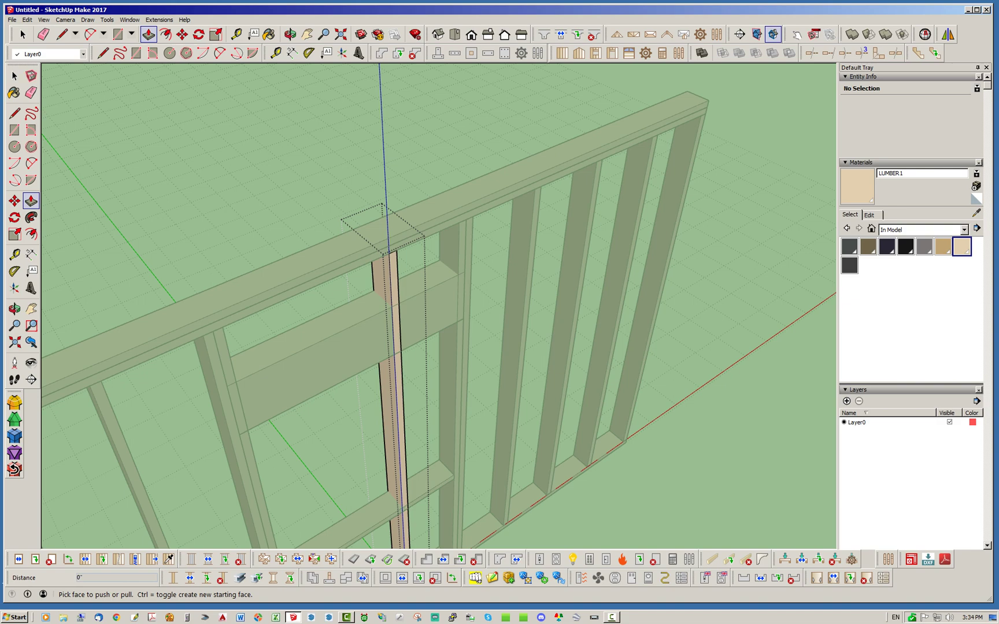
{"action": "left_click", "coordinate": [386, 245]}
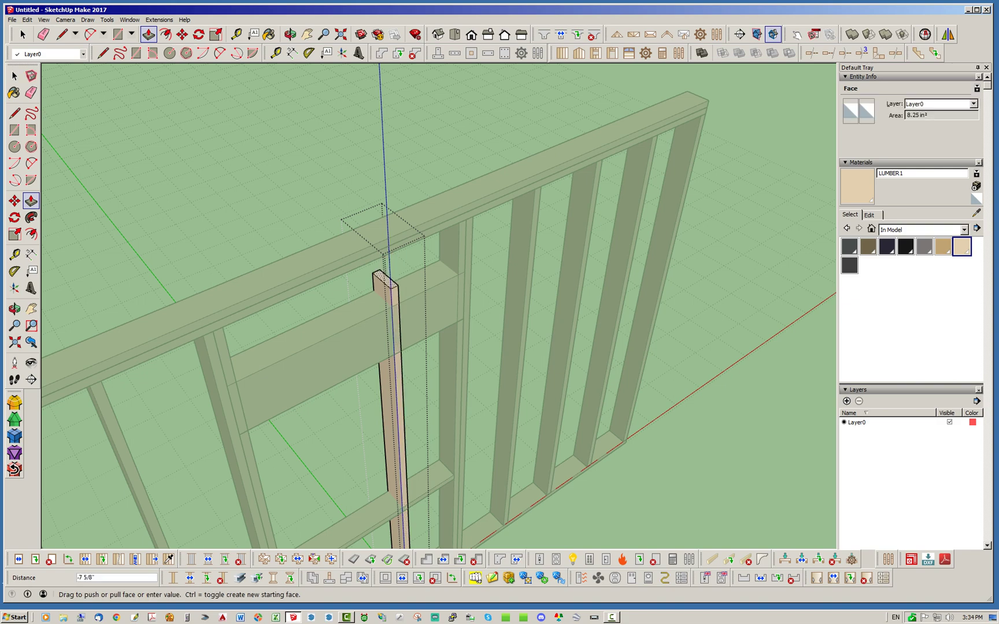
{"action": "middle_click_drag", "start_coordinate": [421, 480], "coordinate": [391, 353]}
{"action": "scroll", "coordinate": [392, 353], "scroll_direction": "up", "scroll_amount": 5}
{"action": "scroll", "coordinate": [403, 353], "scroll_direction": "down", "scroll_amount": 7}
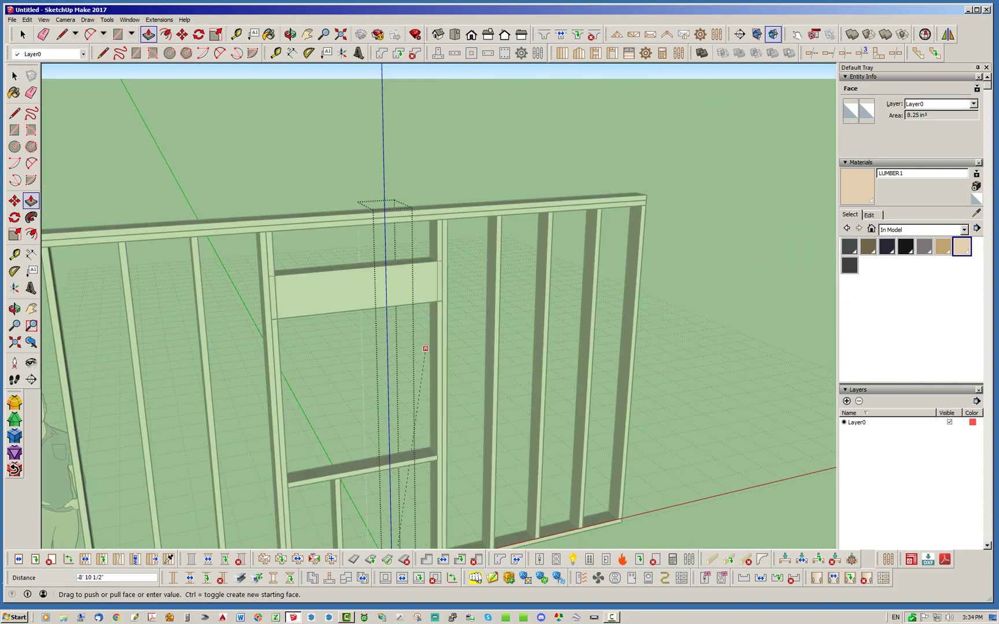
{"action": "scroll", "coordinate": [406, 467], "scroll_direction": "up", "scroll_amount": 6}
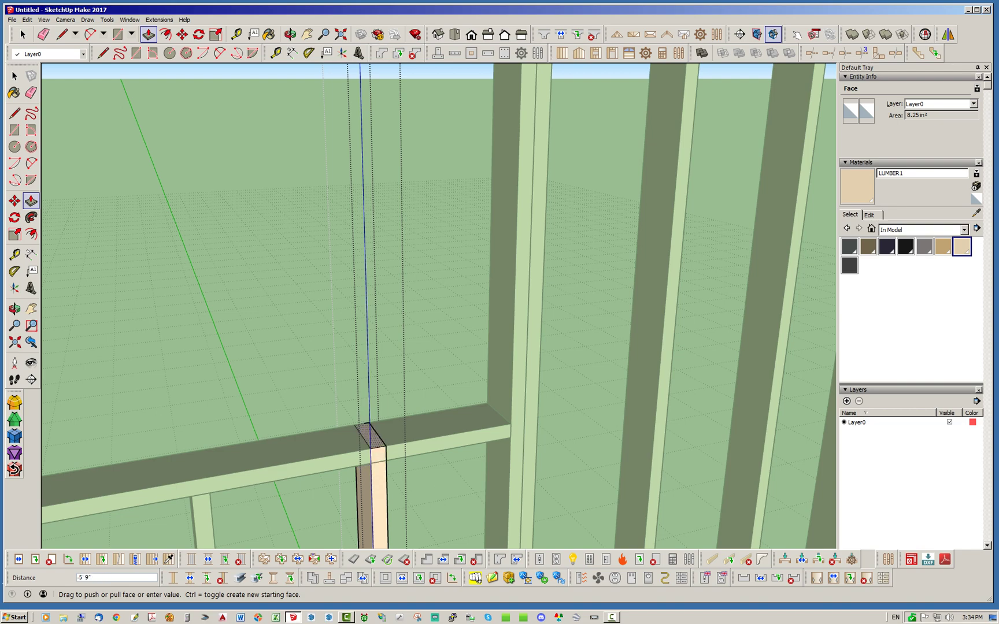
{"action": "left_click", "coordinate": [510, 437]}
{"action": "key", "text": "space"}
{"action": "scroll", "coordinate": [510, 438], "scroll_direction": "down", "scroll_amount": 5}
{"action": "middle_click_drag", "start_coordinate": [498, 336], "coordinate": [417, 344]}
{"action": "left_click", "coordinate": [494, 347]}
Lower the top of the inner doubled stud on the opening's origin side to the underside of the header.
{"action": "scroll", "coordinate": [493, 344], "scroll_direction": "down", "scroll_amount": 4}
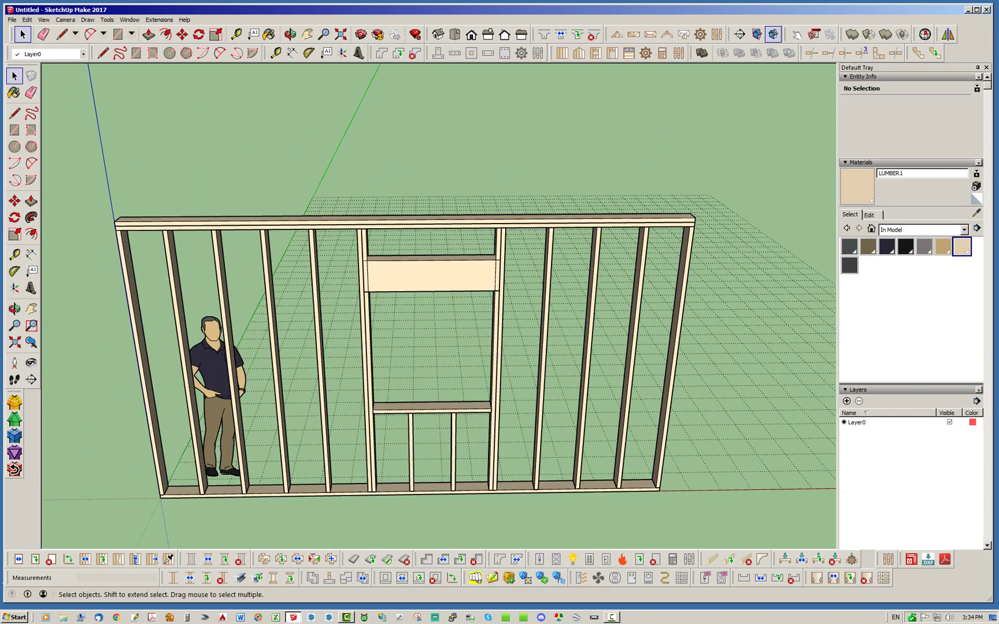
{"action": "scroll", "coordinate": [350, 252], "scroll_direction": "up", "scroll_amount": 5}
{"action": "middle_click_drag", "start_coordinate": [393, 254], "coordinate": [330, 295]}
{"action": "scroll", "coordinate": [370, 295], "scroll_direction": "down", "scroll_amount": 2}
{"action": "scroll", "coordinate": [372, 292], "scroll_direction": "up", "scroll_amount": 3}
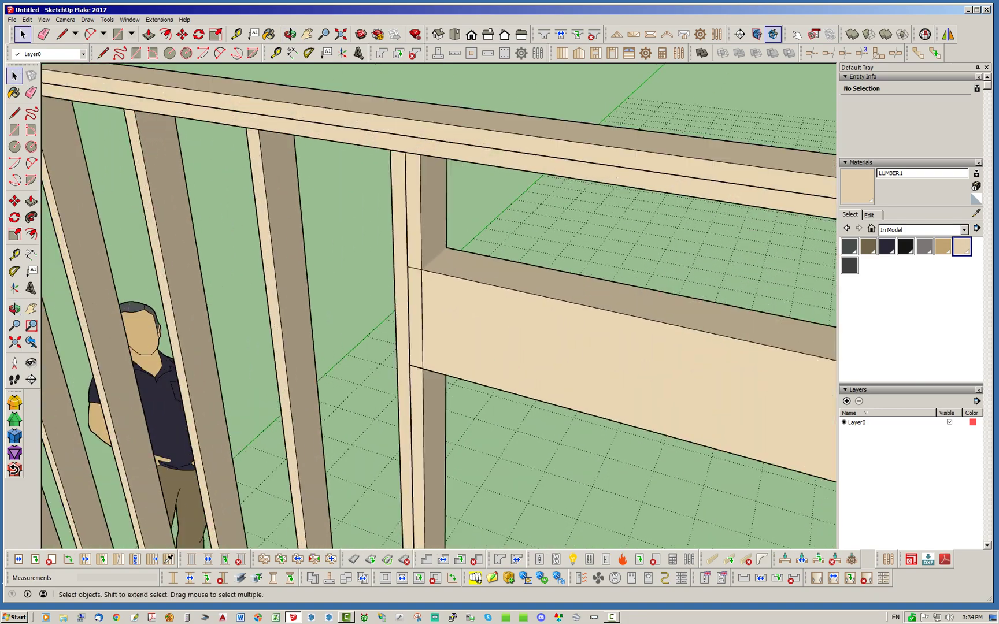
{"action": "double_click", "coordinate": [415, 243]}
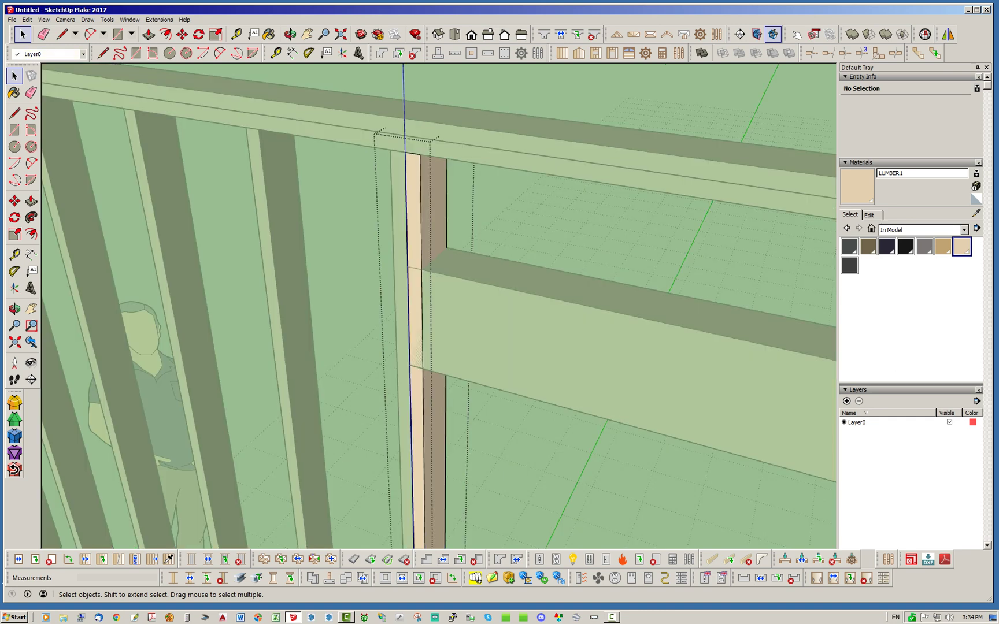
{"action": "left_click", "coordinate": [148, 34]}
{"action": "left_click_drag", "start_coordinate": [416, 155], "coordinate": [409, 365]}
{"action": "left_click", "coordinate": [410, 365]}
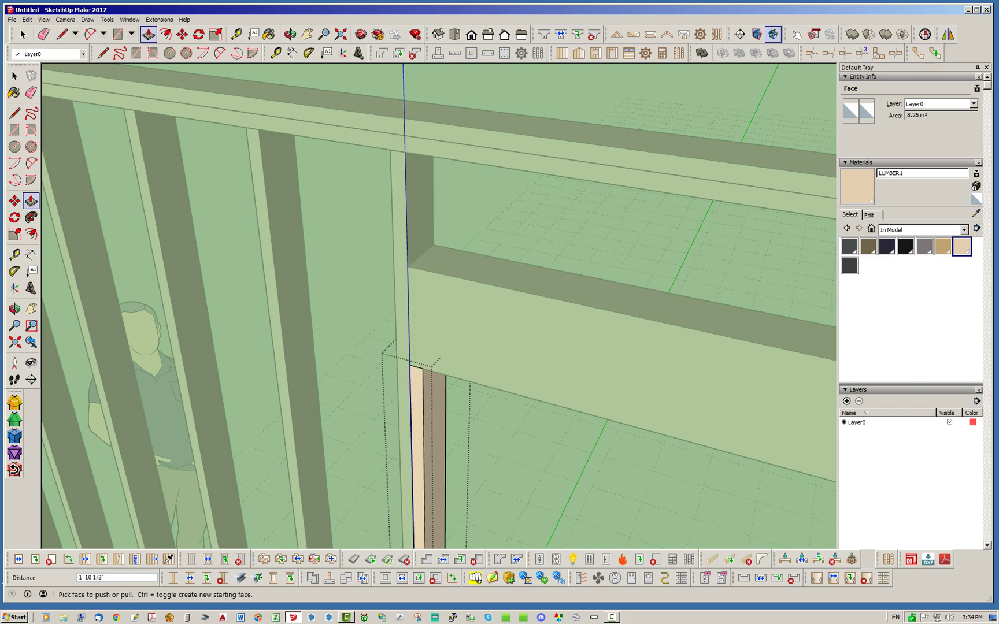
Close the group of the shortened inner doubled stud on the opening's origin side.
{"action": "scroll", "coordinate": [337, 299], "scroll_direction": "down", "scroll_amount": 5}
{"action": "left_click", "coordinate": [22, 34]}
{"action": "left_click", "coordinate": [232, 139]}
Lower the top of the inner doubled stud on the opening's far side to the underside of the header and close its group.
{"action": "middle_click_drag", "start_coordinate": [445, 315], "coordinate": [578, 312]}
{"action": "scroll", "coordinate": [578, 313], "scroll_direction": "up", "scroll_amount": 5}
{"action": "scroll", "coordinate": [549, 361], "scroll_direction": "up", "scroll_amount": 6}
{"action": "scroll", "coordinate": [451, 333], "scroll_direction": "down", "scroll_amount": 6}
{"action": "middle_click_drag", "start_coordinate": [430, 344], "coordinate": [478, 349]}
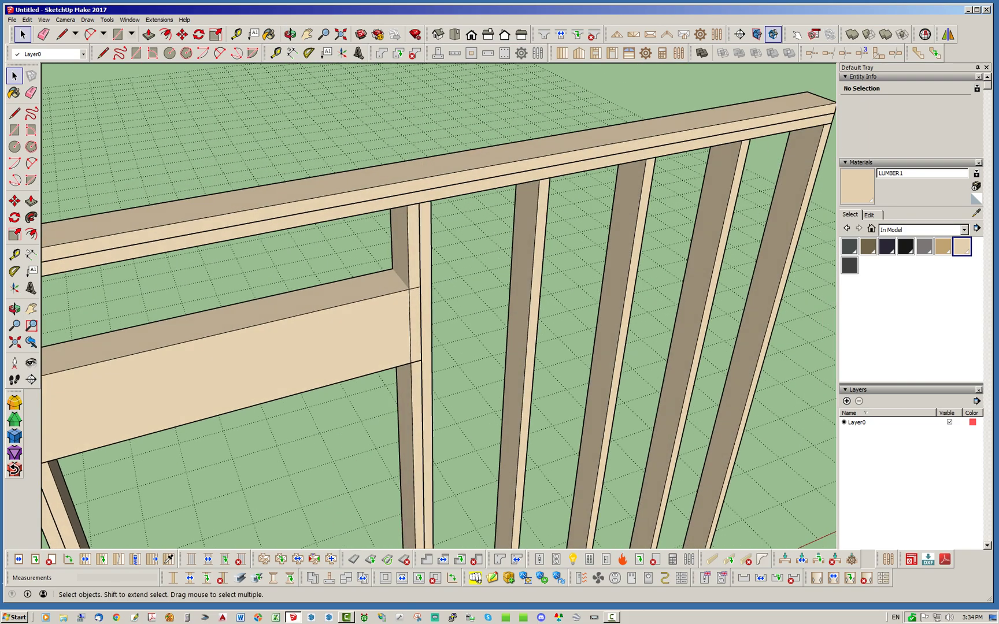
{"action": "double_click", "coordinate": [413, 289]}
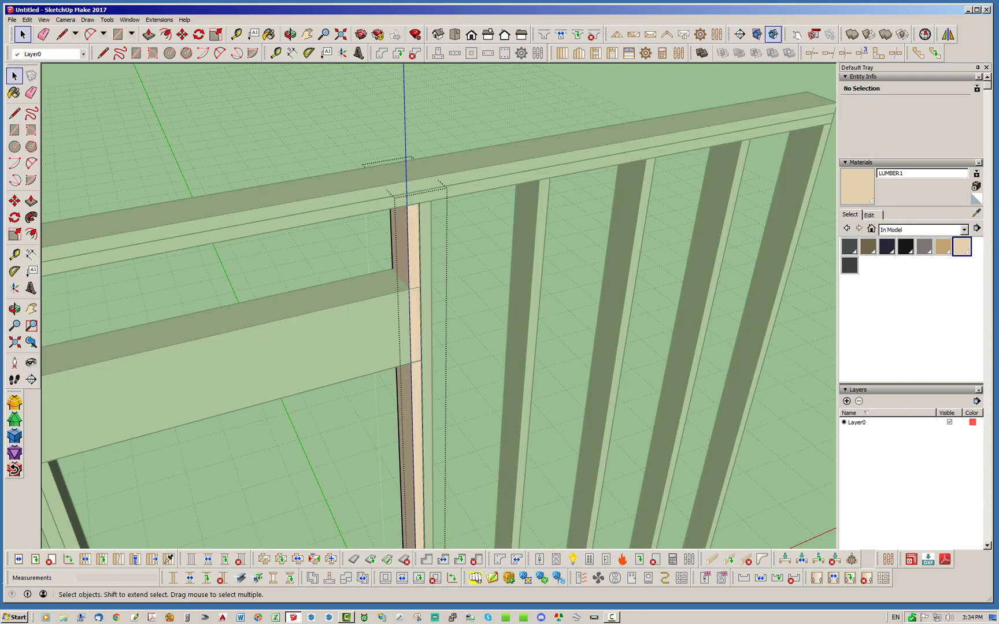
{"action": "left_click", "coordinate": [148, 34]}
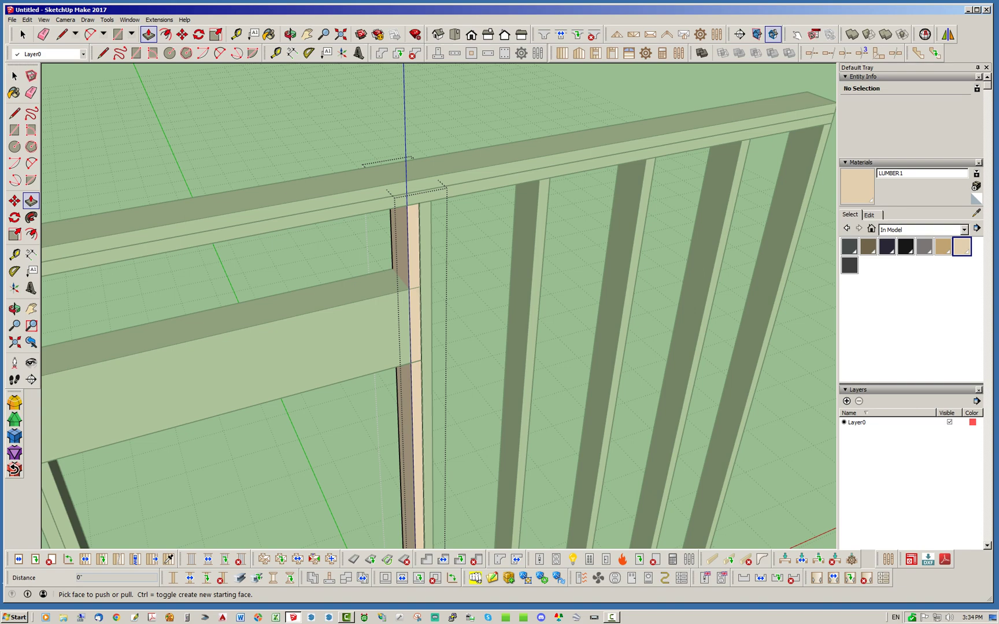
{"action": "left_click_drag", "start_coordinate": [414, 203], "coordinate": [420, 362]}
{"action": "key", "text": "space"}
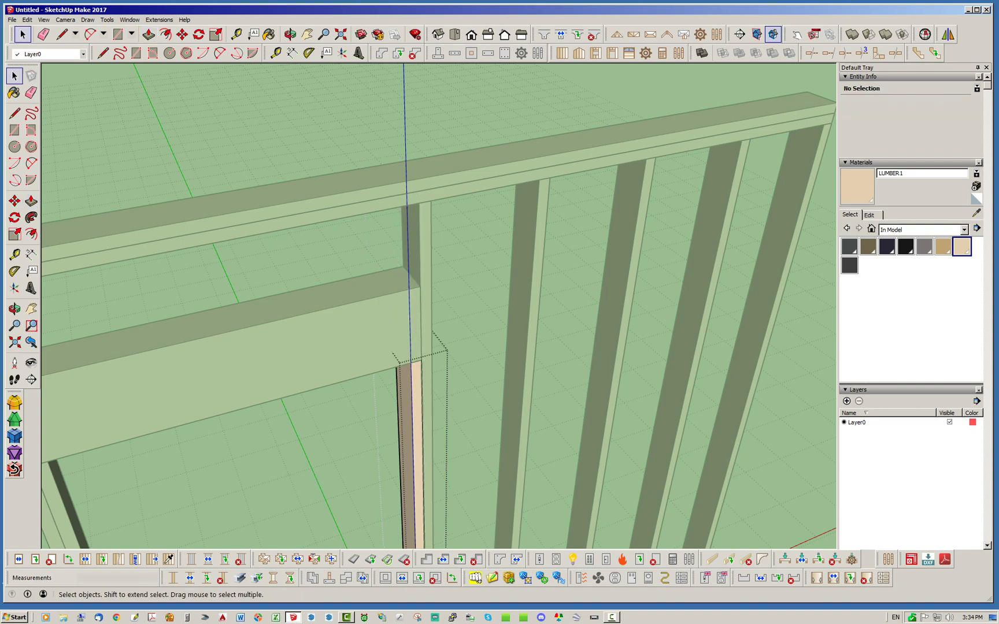
{"action": "scroll", "coordinate": [543, 191], "scroll_direction": "down", "scroll_amount": 3}
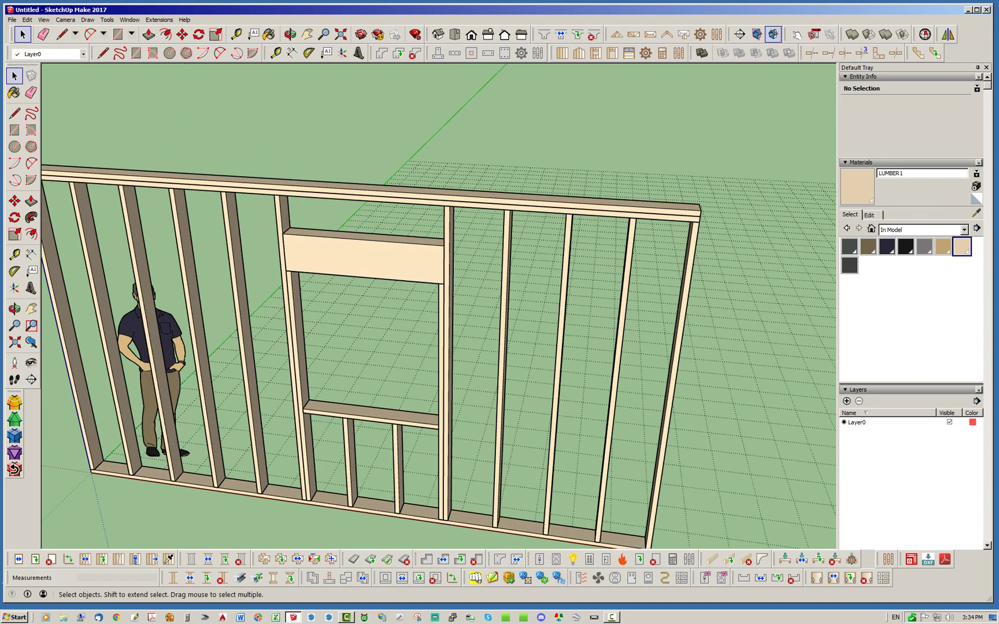
Copy the two cripple studs below the sill straight up so they stand on top of the header.
{"action": "mouse_move", "coordinate": [453, 255]}
{"action": "middle_mouse_down"}
{"action": "mouse_move", "coordinate": [479, 261]}
{"action": "mouse_move", "coordinate": [465, 262]}
{"action": "middle_mouse_up"}
{"action": "left_click", "coordinate": [471, 430]}
{"action": "left_click", "coordinate": [418, 431], "text": "shift"}
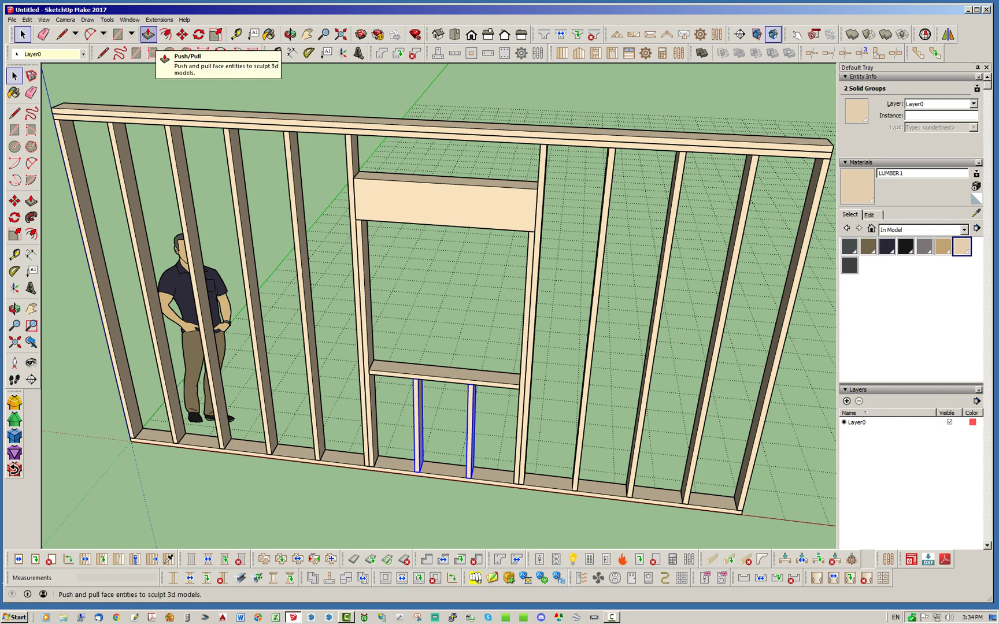
{"action": "left_click", "coordinate": [182, 35]}
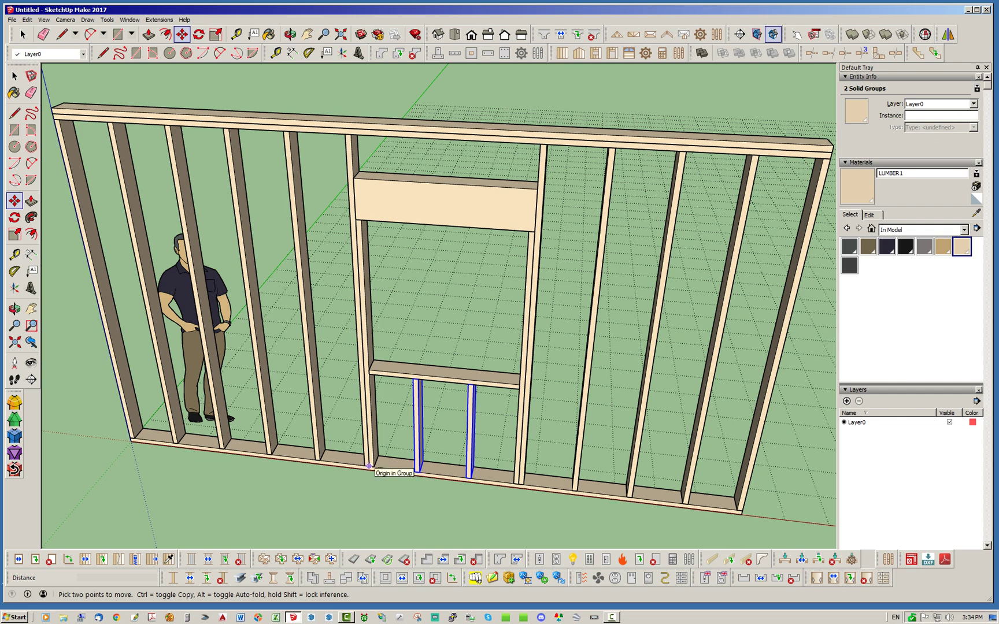
{"action": "left_click", "coordinate": [368, 465]}
{"action": "key", "text": "ctrl"}
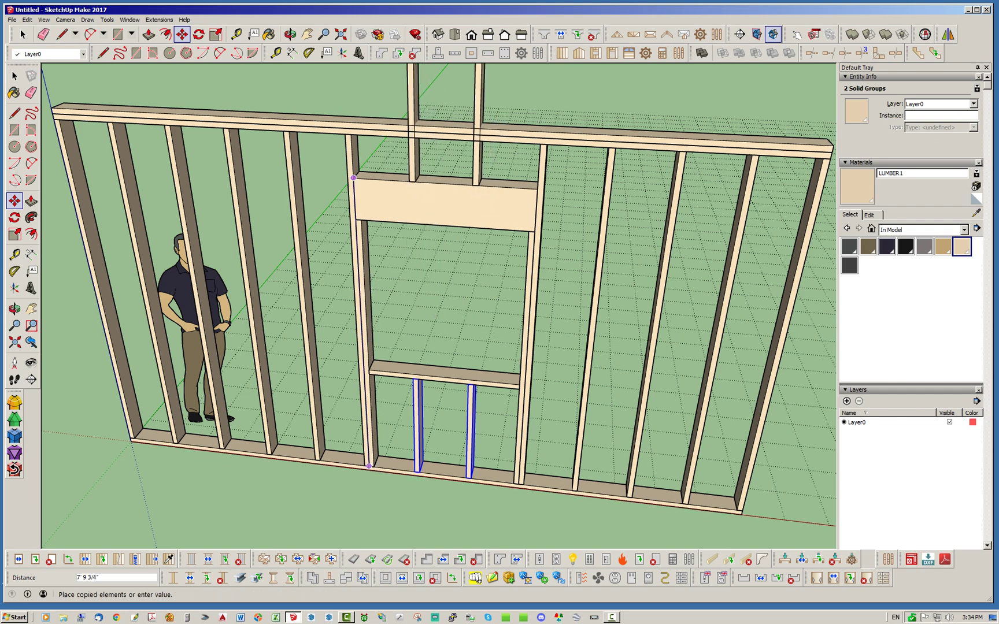
{"action": "left_click", "coordinate": [353, 178]}
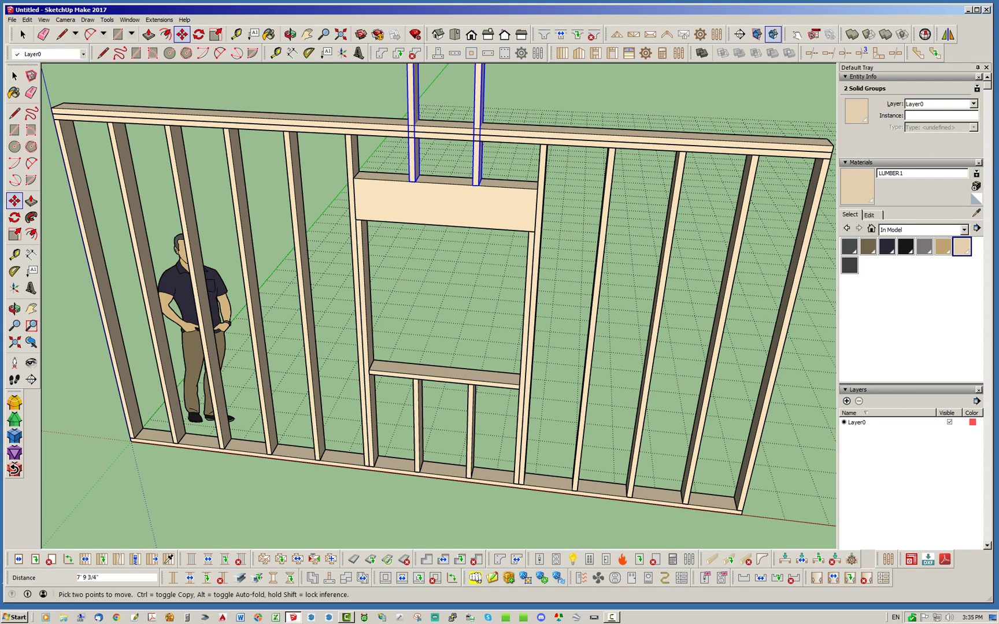
{"action": "left_click", "coordinate": [23, 34]}
{"action": "left_click", "coordinate": [216, 252]}
Lower the top of the first cripple stud above the header to the underside of the top plates and close its group.
{"action": "scroll", "coordinate": [217, 254], "scroll_direction": "down", "scroll_amount": 3}
{"action": "middle_click_drag", "start_coordinate": [216, 255], "coordinate": [251, 289]}
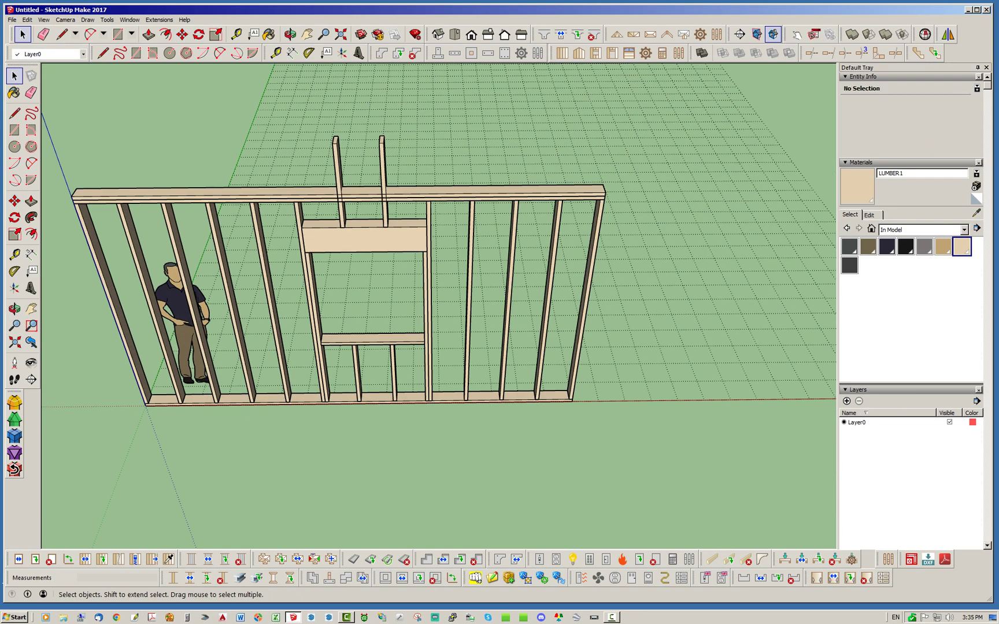
{"action": "scroll", "coordinate": [372, 162], "scroll_direction": "up", "scroll_amount": 5}
{"action": "middle_click_drag", "start_coordinate": [372, 162], "coordinate": [417, 168]}
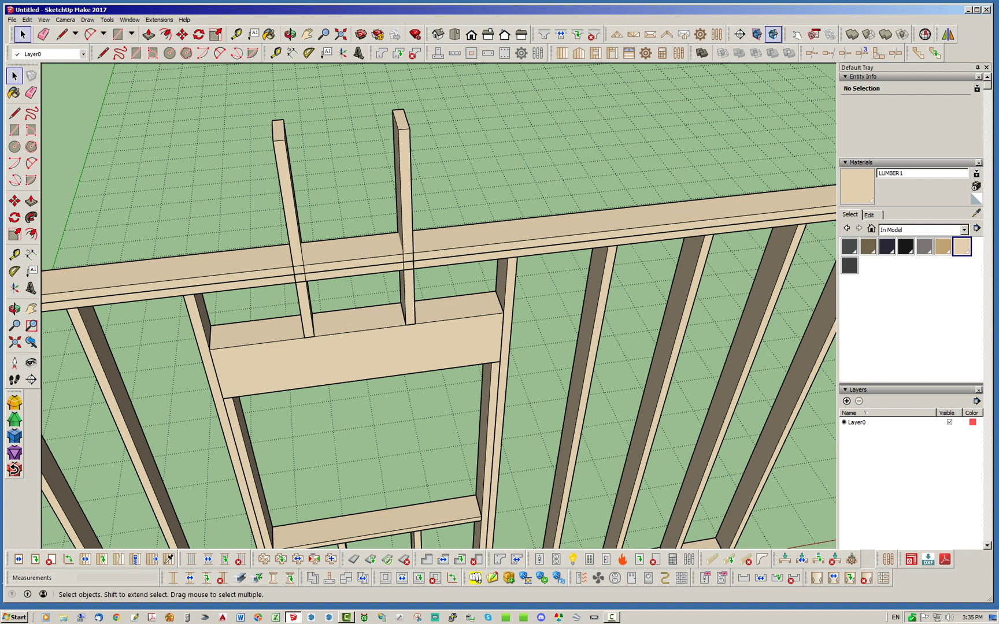
{"action": "double_click", "coordinate": [282, 185]}
{"action": "left_click", "coordinate": [149, 35]}
{"action": "left_click_drag", "start_coordinate": [278, 129], "coordinate": [302, 283]}
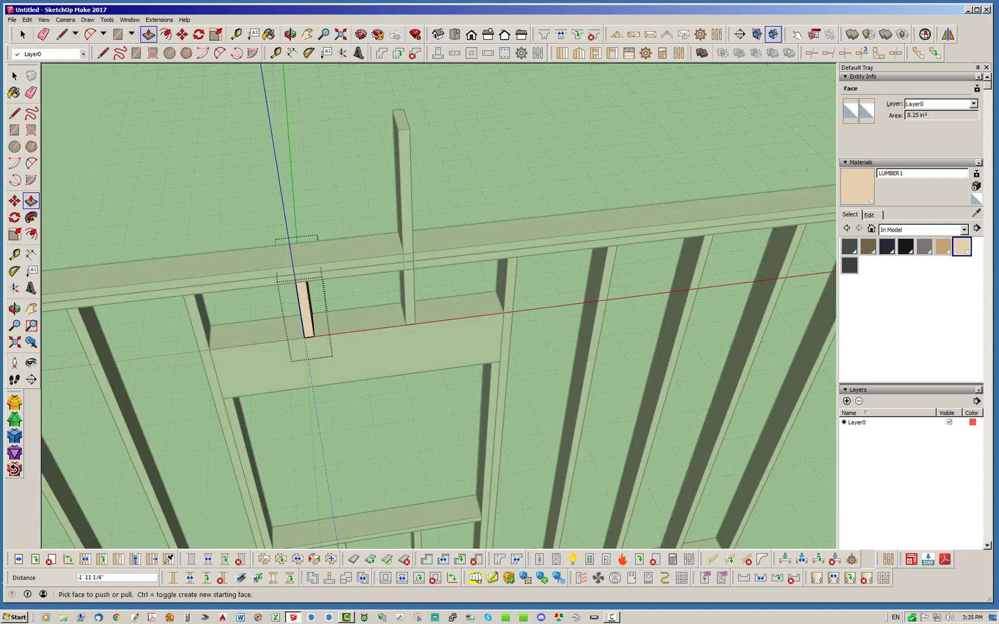
{"action": "left_click", "coordinate": [22, 34]}
{"action": "key", "text": "Escape"}
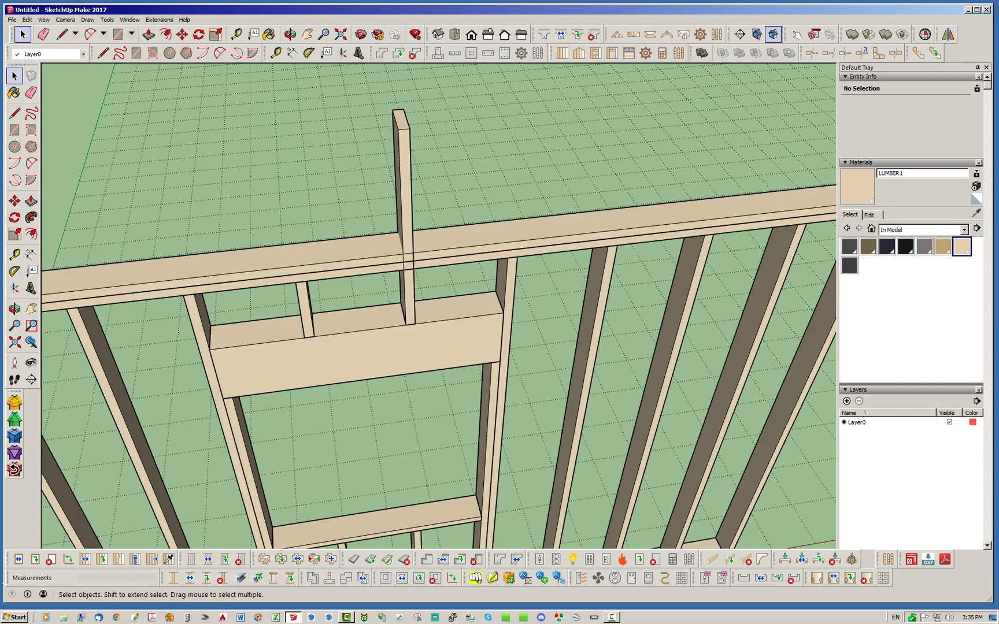
Shorten the remaining cripple stud above the header to the underside of the top plates and close its group.
{"action": "left_click", "coordinate": [406, 173]}
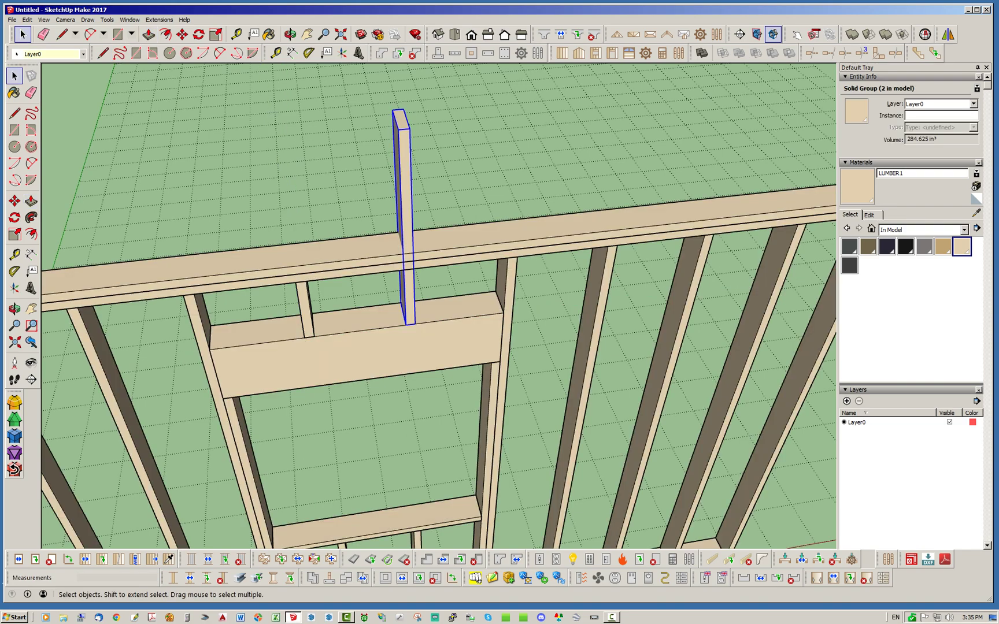
{"action": "double_click", "coordinate": [406, 173]}
{"action": "left_click", "coordinate": [149, 34]}
{"action": "left_click", "coordinate": [401, 120]}
{"action": "left_click", "coordinate": [509, 258]}
{"action": "left_click", "coordinate": [23, 34]}
{"action": "left_click", "coordinate": [399, 217]}
Draw a 16' by 9' 1 1/2" rectangle over the wall's outer face, from its upper origin corner to the opposite lower corner.
{"action": "scroll", "coordinate": [402, 224], "scroll_direction": "down", "scroll_amount": 7}
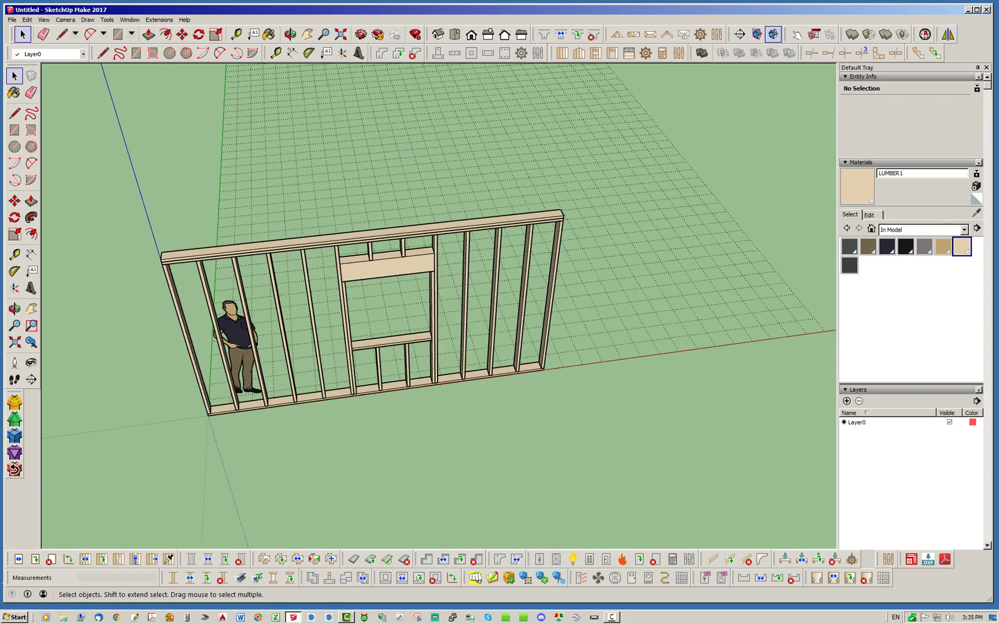
{"action": "middle_click_drag", "start_coordinate": [401, 224], "coordinate": [358, 226]}
{"action": "scroll", "coordinate": [313, 226], "scroll_direction": "up", "scroll_amount": 2}
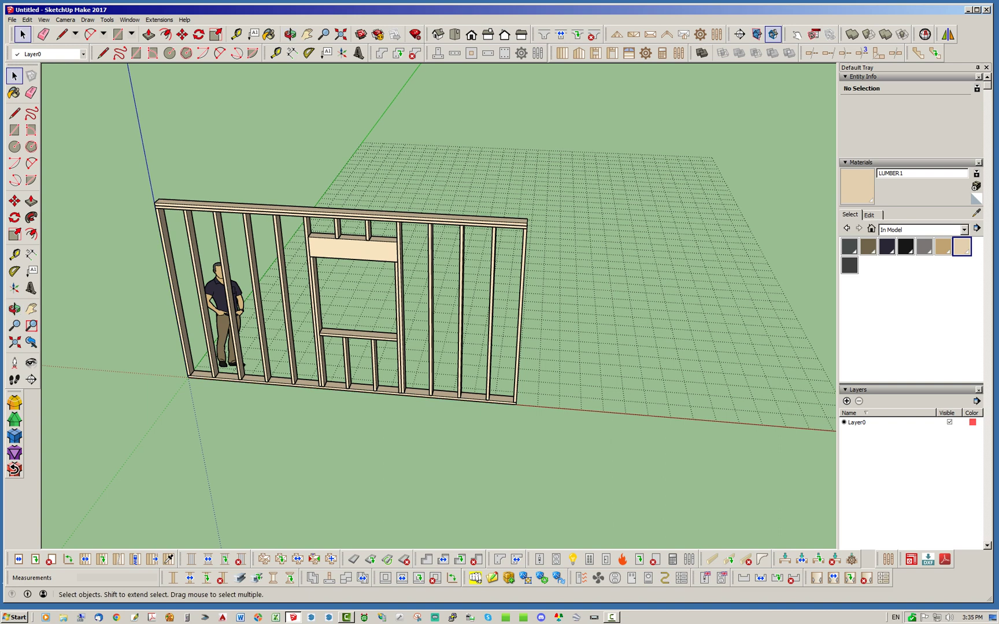
{"action": "middle_click_drag", "start_coordinate": [359, 225], "coordinate": [434, 219]}
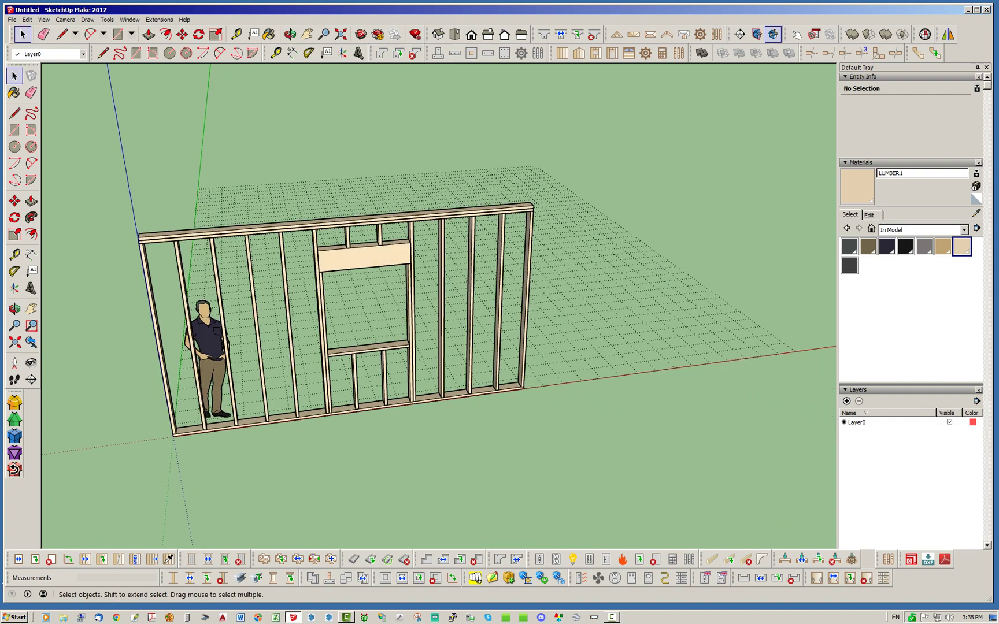
{"action": "left_click", "coordinate": [136, 53]}
{"action": "scroll", "coordinate": [126, 231], "scroll_direction": "up", "scroll_amount": 5}
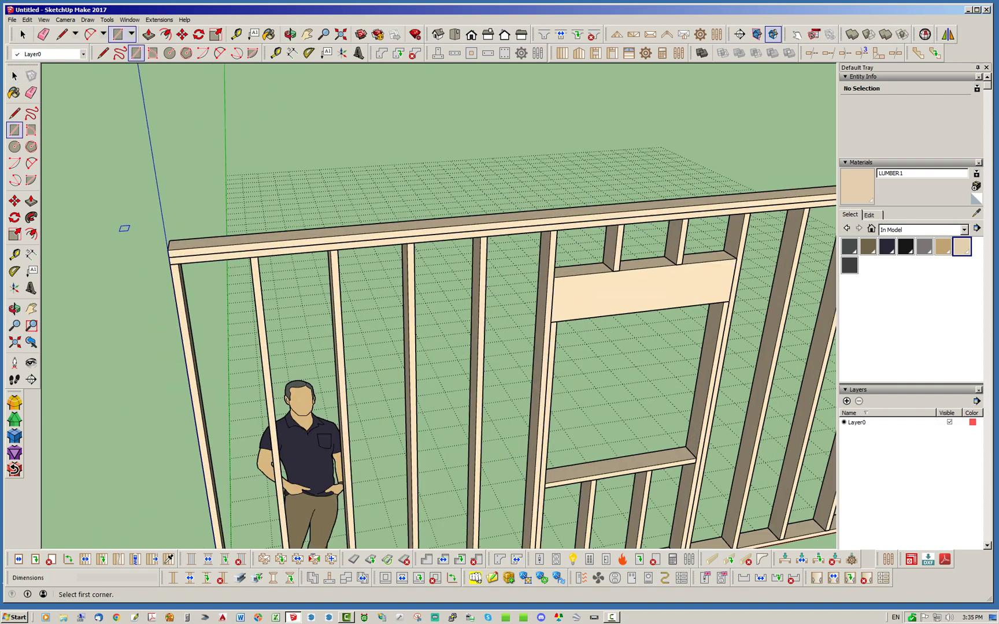
{"action": "left_click", "coordinate": [170, 250]}
{"action": "scroll", "coordinate": [196, 249], "scroll_direction": "down", "scroll_amount": 5}
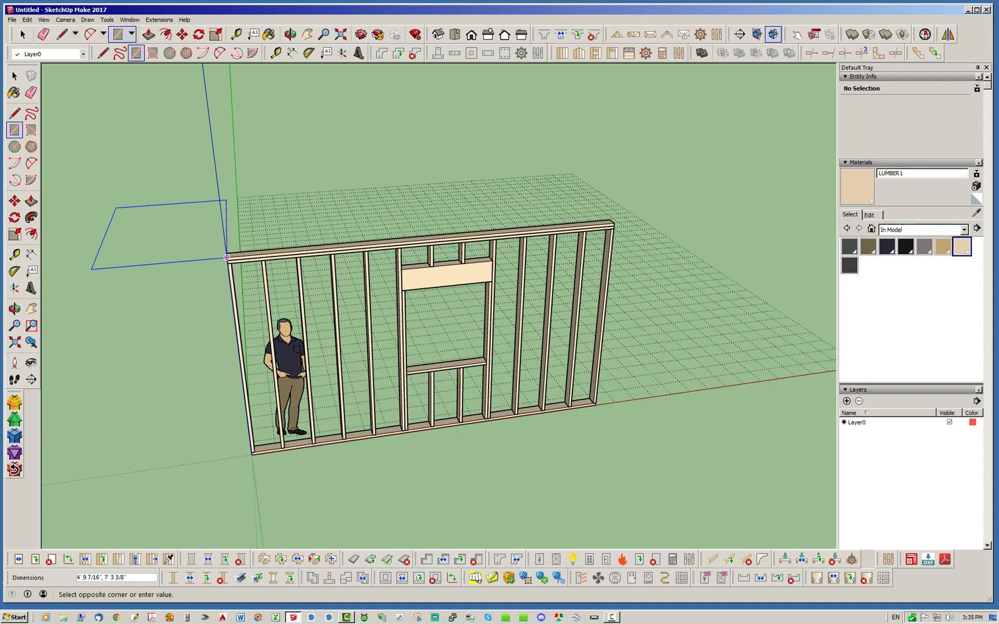
{"action": "scroll", "coordinate": [471, 353], "scroll_direction": "up", "scroll_amount": 5}
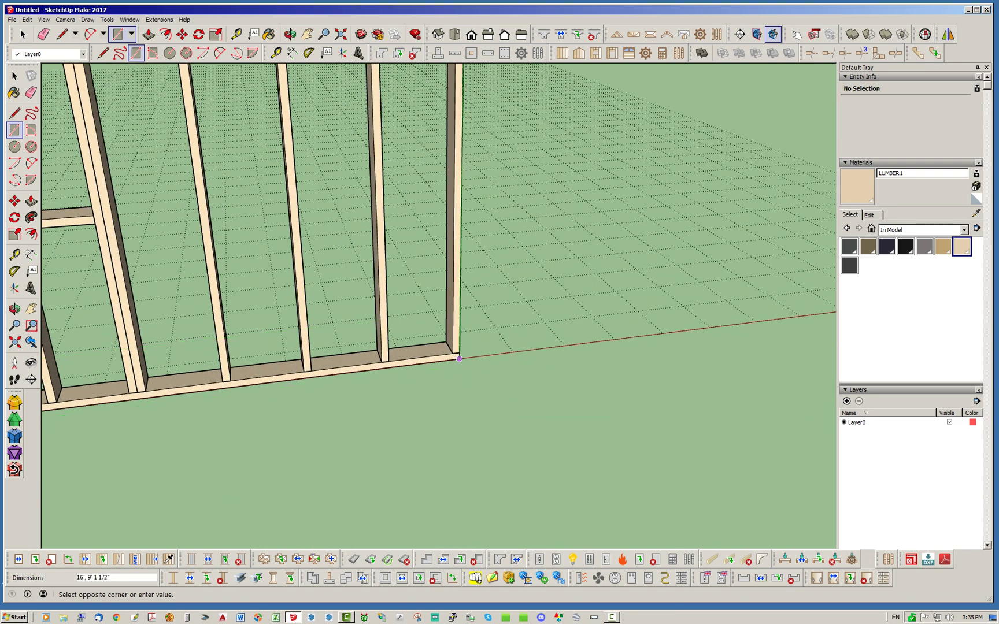
{"action": "left_click", "coordinate": [459, 359]}
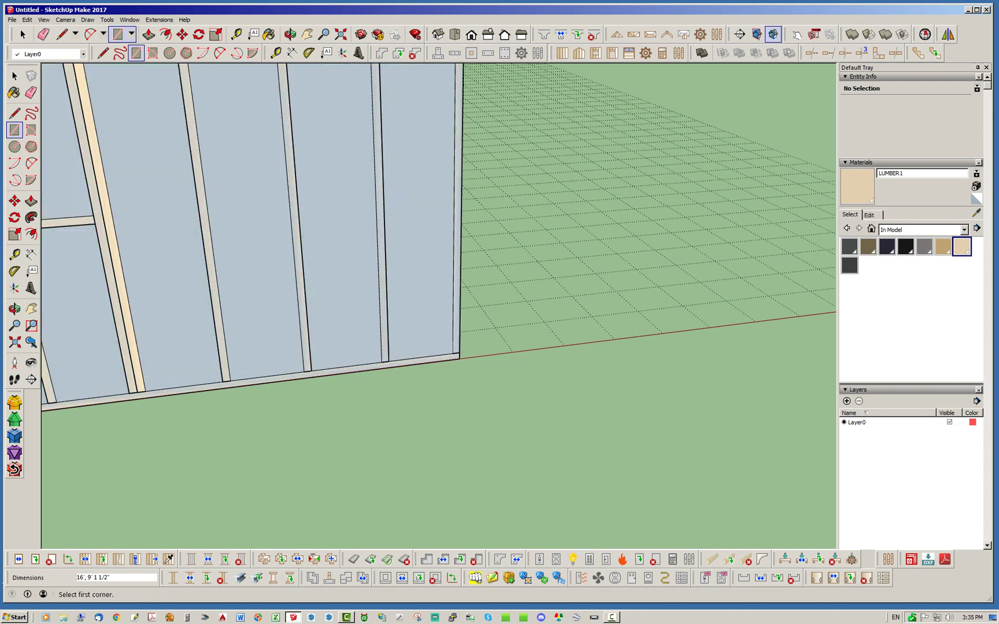
Extrude the rectangle outward 0.4375 inches with Push/Pull to form the sheathing sheet.
{"action": "left_click", "coordinate": [148, 34]}
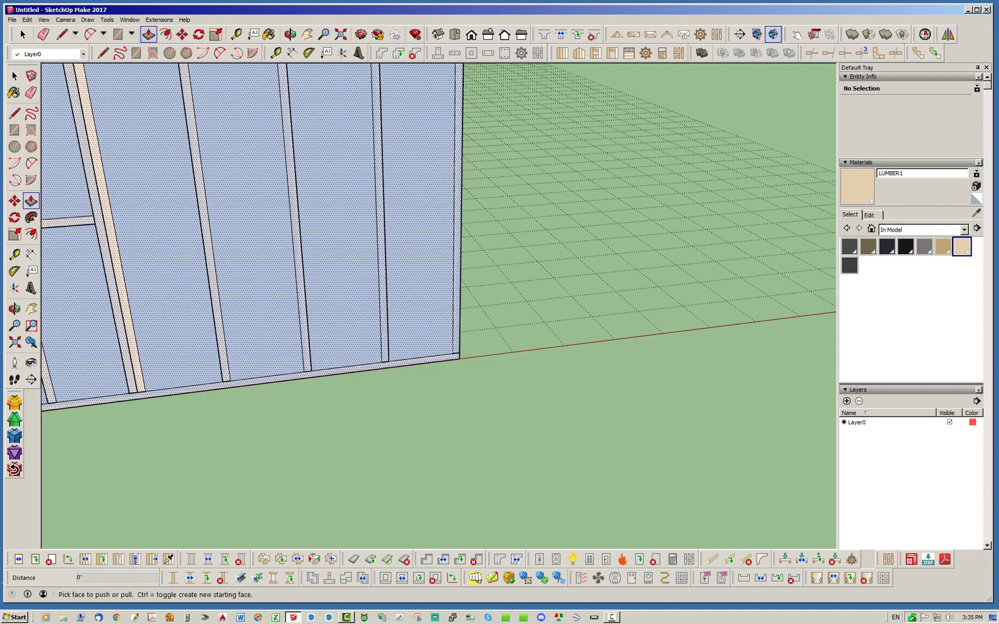
{"action": "left_click", "coordinate": [405, 102]}
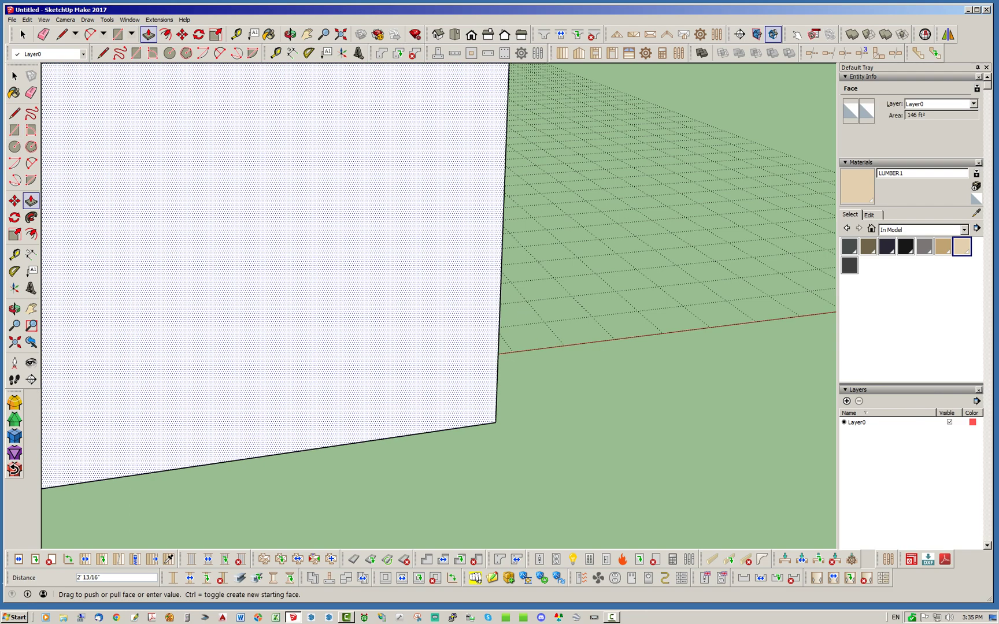
{"action": "type", "text": ".4375"}
{"action": "key", "text": "Return"}
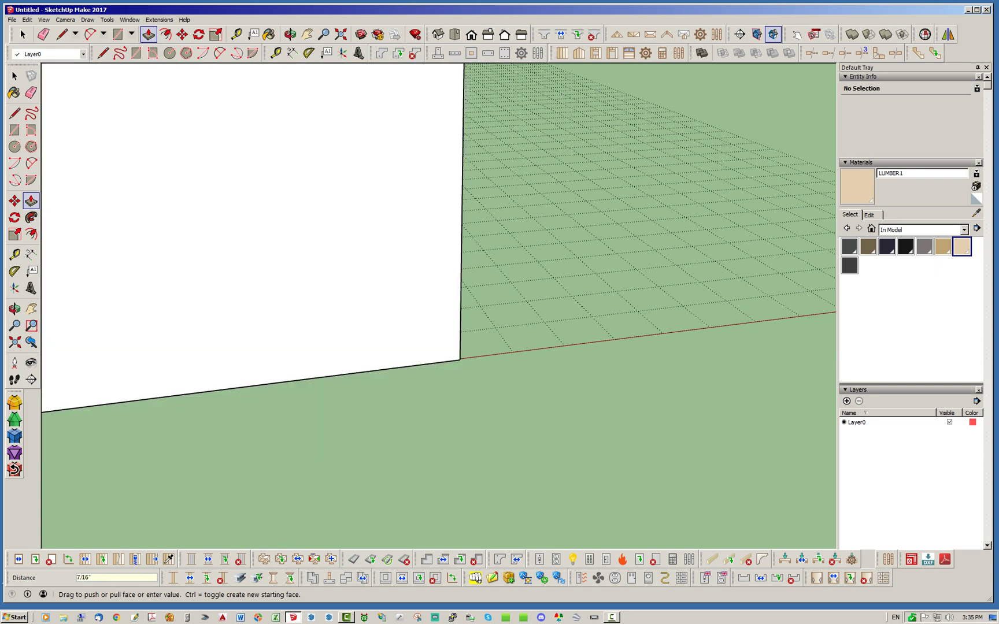
Select all connected geometry of the sheathing sheet and make it a group.
{"action": "middle_click_drag", "start_coordinate": [457, 346], "coordinate": [315, 387]}
{"action": "left_click", "coordinate": [22, 34]}
{"action": "middle_click_drag", "start_coordinate": [428, 202], "coordinate": [509, 179]}
{"action": "scroll", "coordinate": [509, 179], "scroll_direction": "up", "scroll_amount": 2}
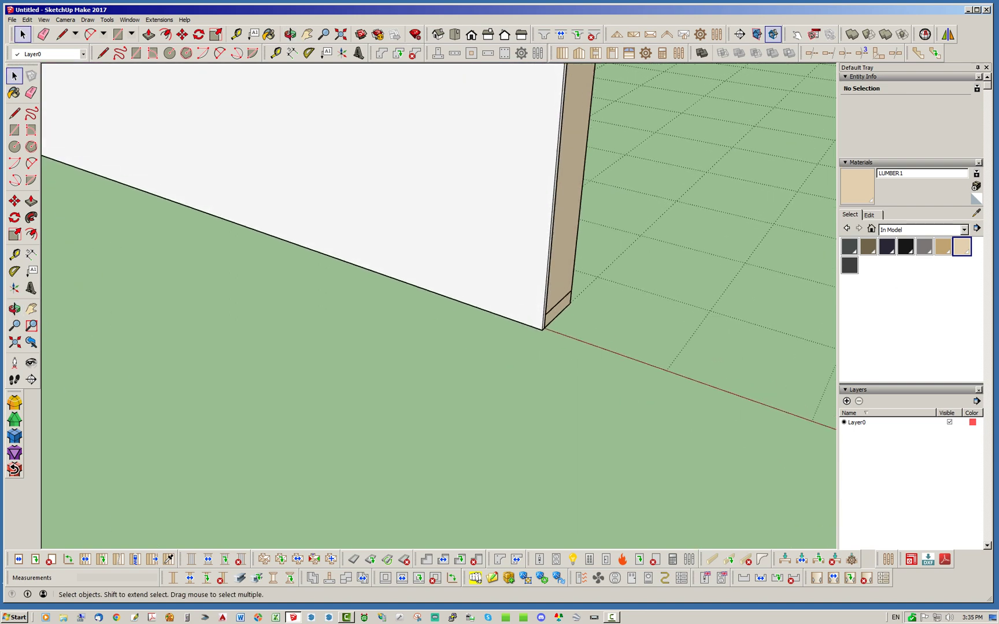
{"action": "double_click", "coordinate": [509, 185]}
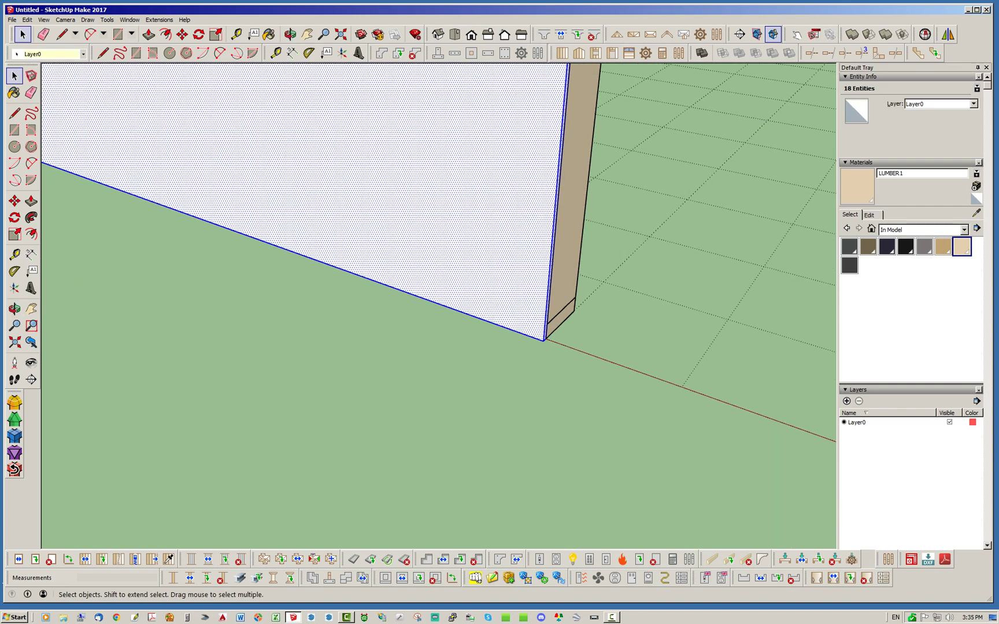
{"action": "right_click", "coordinate": [524, 223]}
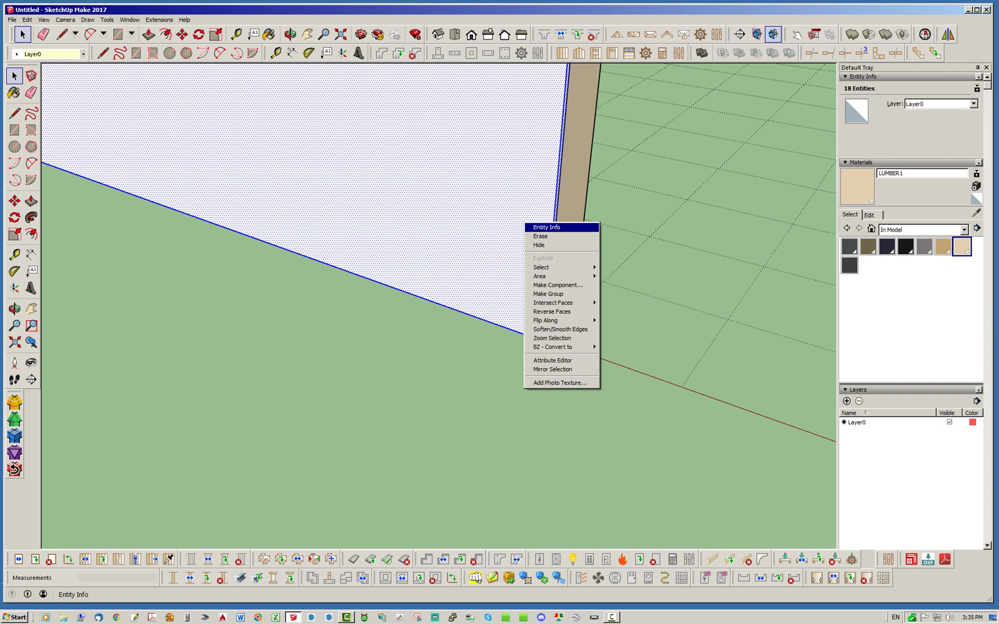
{"action": "left_click", "coordinate": [548, 293]}
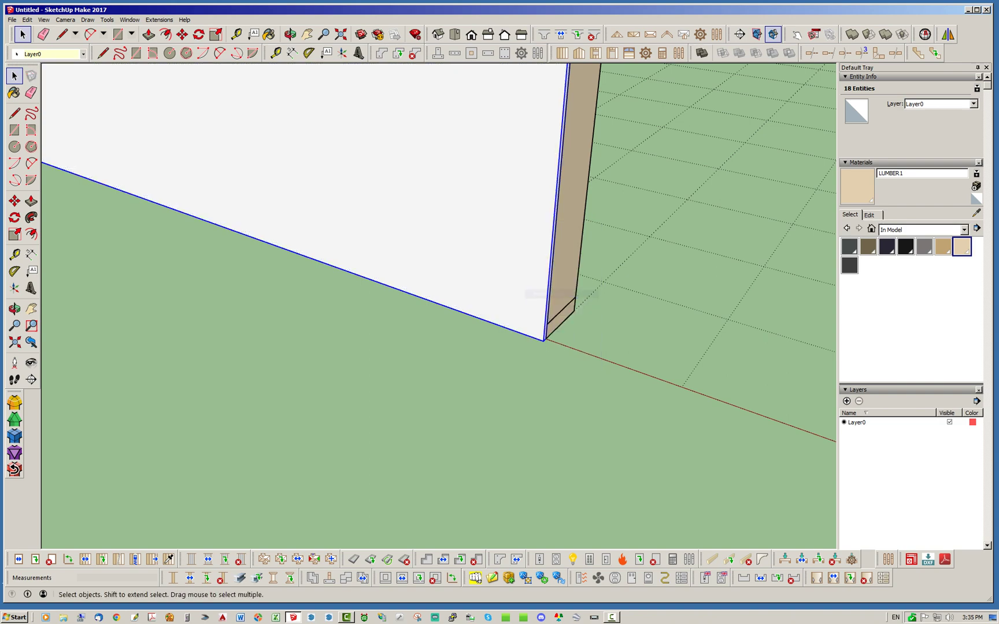
Paint the sheathing group with the Wood OSB material from the Wood collection.
{"action": "scroll", "coordinate": [561, 370], "scroll_direction": "down", "scroll_amount": 6}
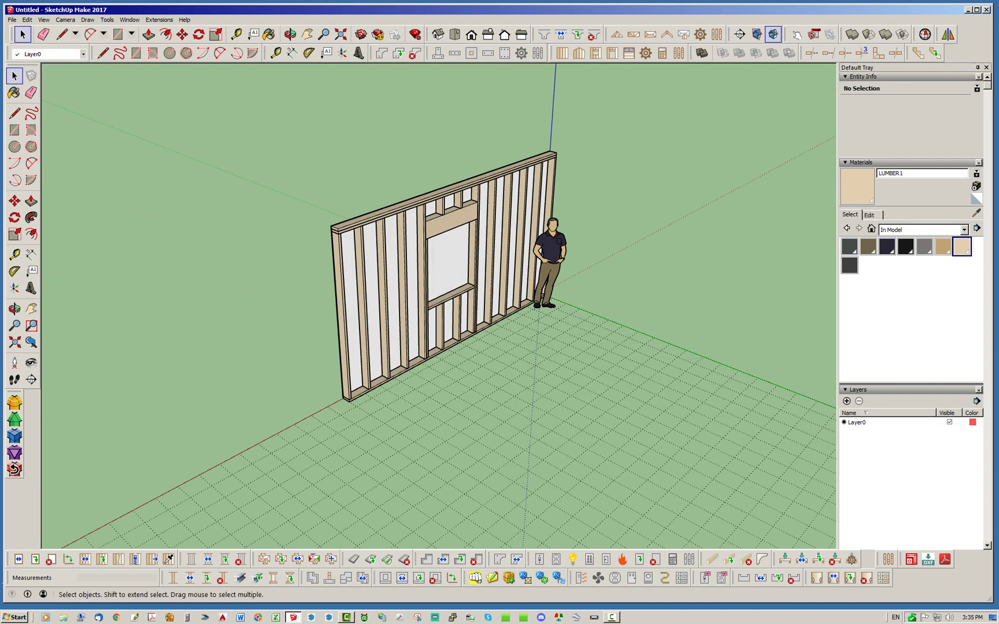
{"action": "left_click", "coordinate": [964, 229]}
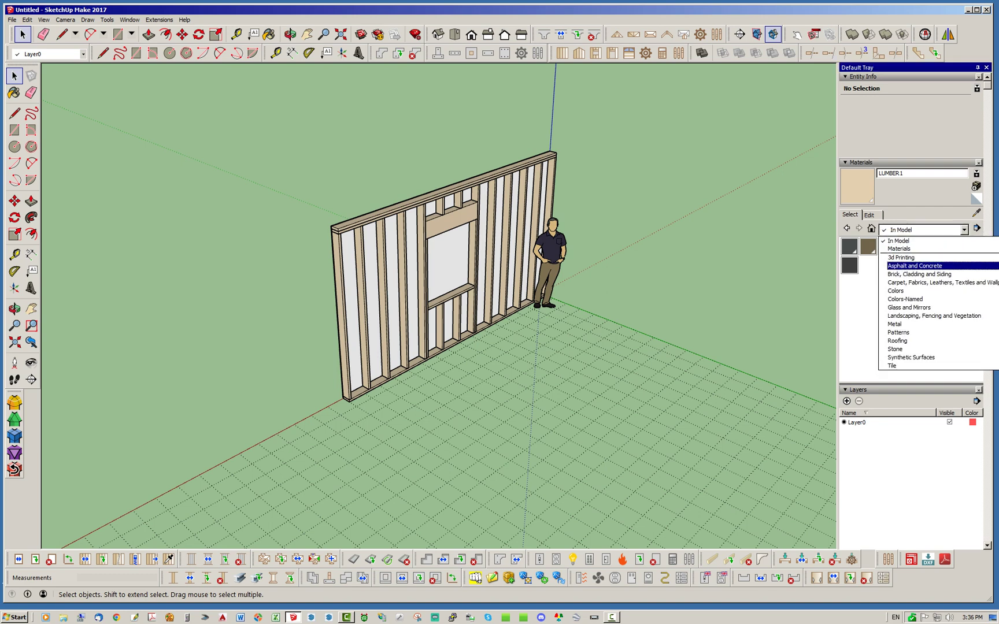
{"action": "left_click", "coordinate": [920, 275]}
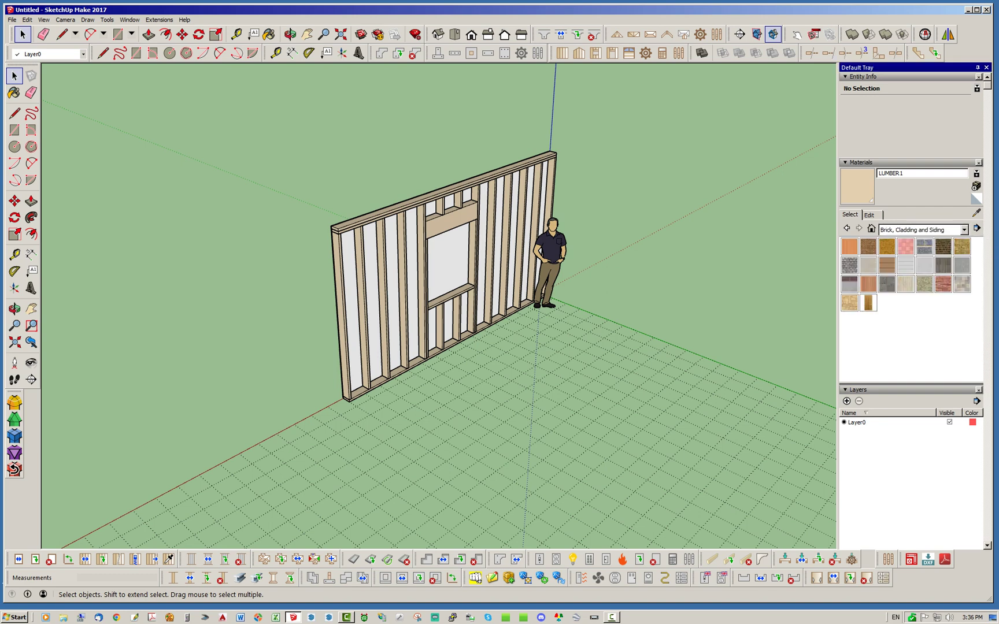
{"action": "left_click", "coordinate": [964, 229]}
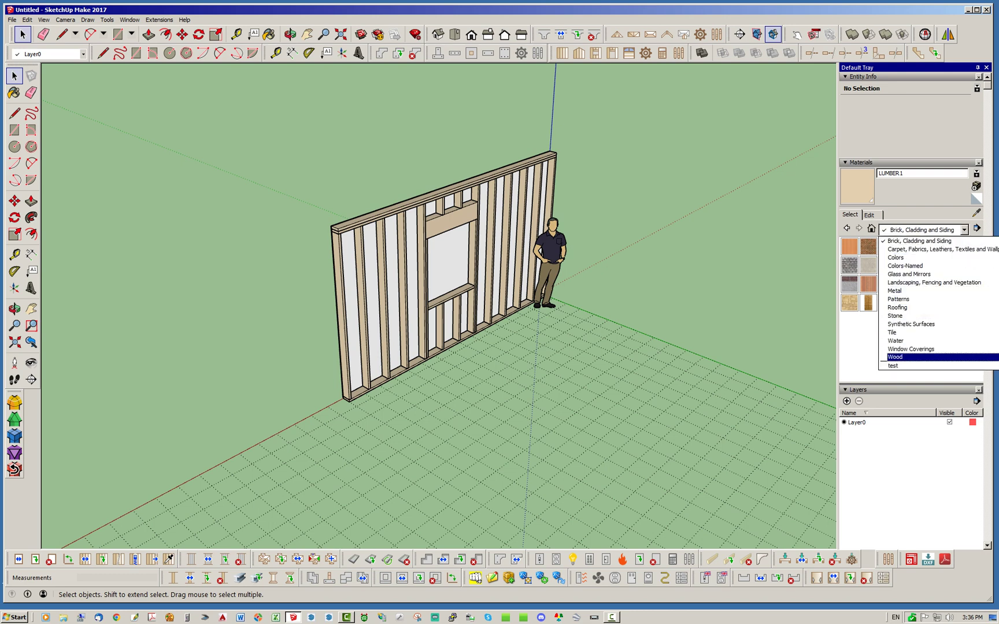
{"action": "left_click", "coordinate": [902, 357]}
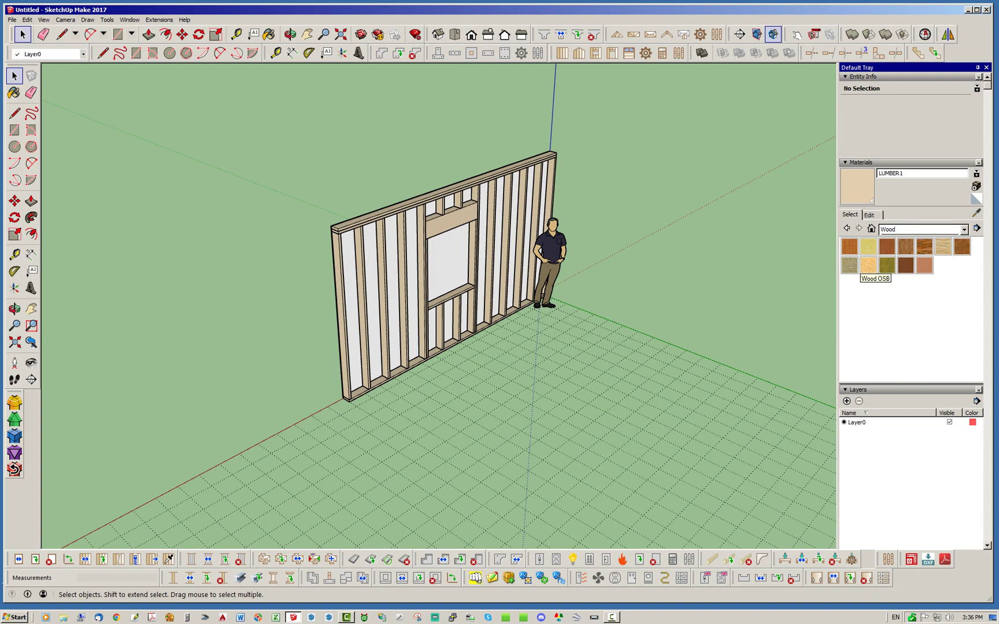
{"action": "left_click", "coordinate": [868, 265]}
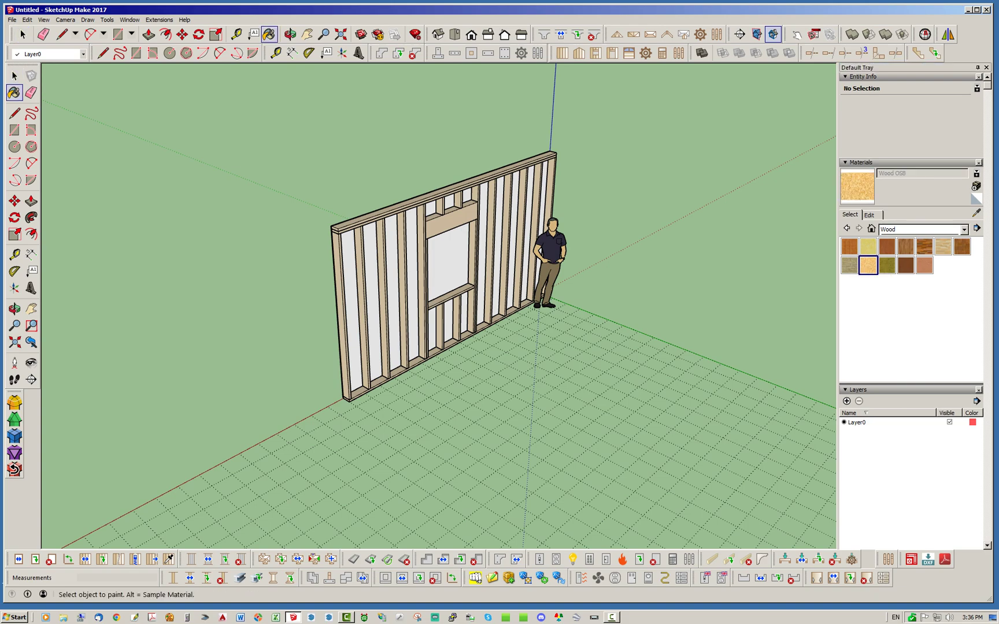
{"action": "left_click", "coordinate": [449, 263]}
{"action": "left_click", "coordinate": [23, 35]}
{"action": "mouse_move", "coordinate": [323, 324]}
{"action": "middle_mouse_down"}
{"action": "mouse_move", "coordinate": [497, 338]}
{"action": "mouse_move", "coordinate": [642, 323]}
{"action": "mouse_move", "coordinate": [439, 301]}
{"action": "middle_mouse_up"}
{"action": "scroll", "coordinate": [474, 235], "scroll_direction": "up", "scroll_amount": 5}
{"action": "middle_click_drag", "start_coordinate": [474, 234], "coordinate": [188, 237]}
{"action": "scroll", "coordinate": [419, 242], "scroll_direction": "down", "scroll_amount": 4}
{"action": "scroll", "coordinate": [260, 229], "scroll_direction": "up", "scroll_amount": 4}
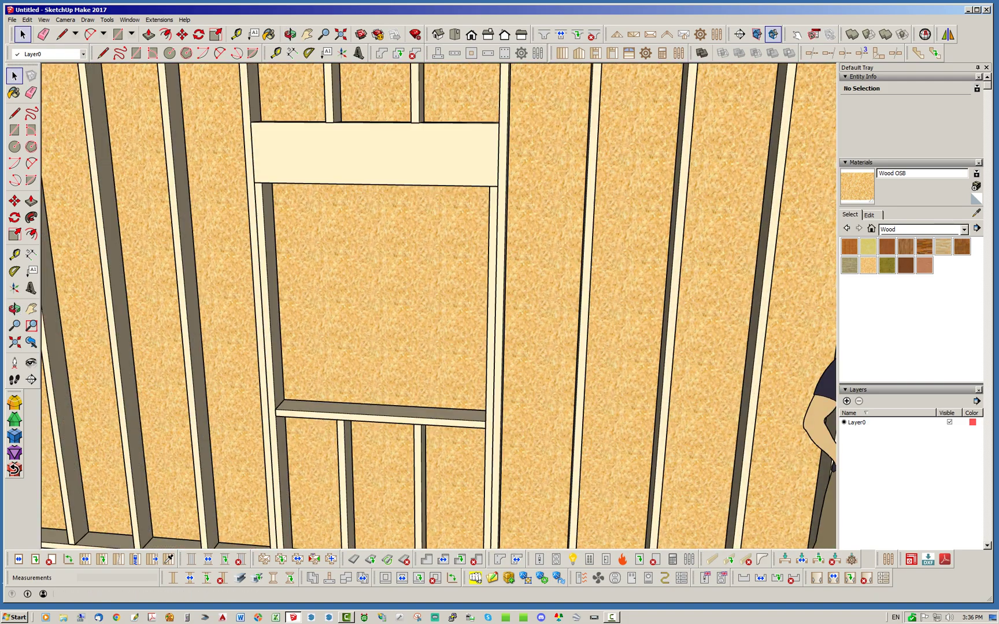
Draw a 3' 10 1/2" by 3' 7 1/2" rectangle on the sheathing's inner face, corner to corner of the framed opening.
{"action": "scroll", "coordinate": [336, 259], "scroll_direction": "up", "scroll_amount": 3}
{"action": "middle_click_drag", "start_coordinate": [336, 259], "coordinate": [436, 194]}
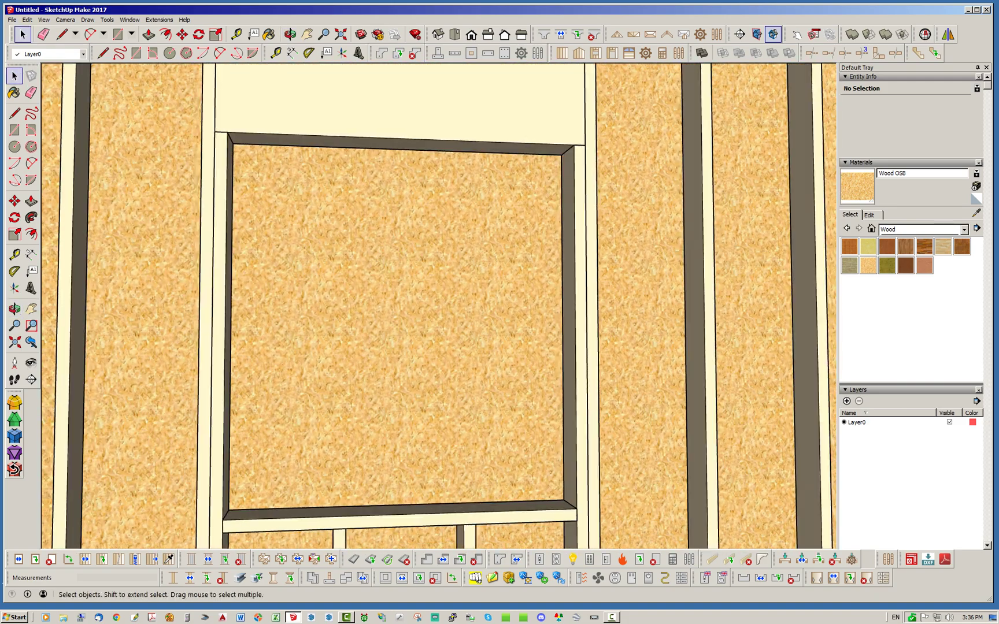
{"action": "key", "text": "ctrl+a"}
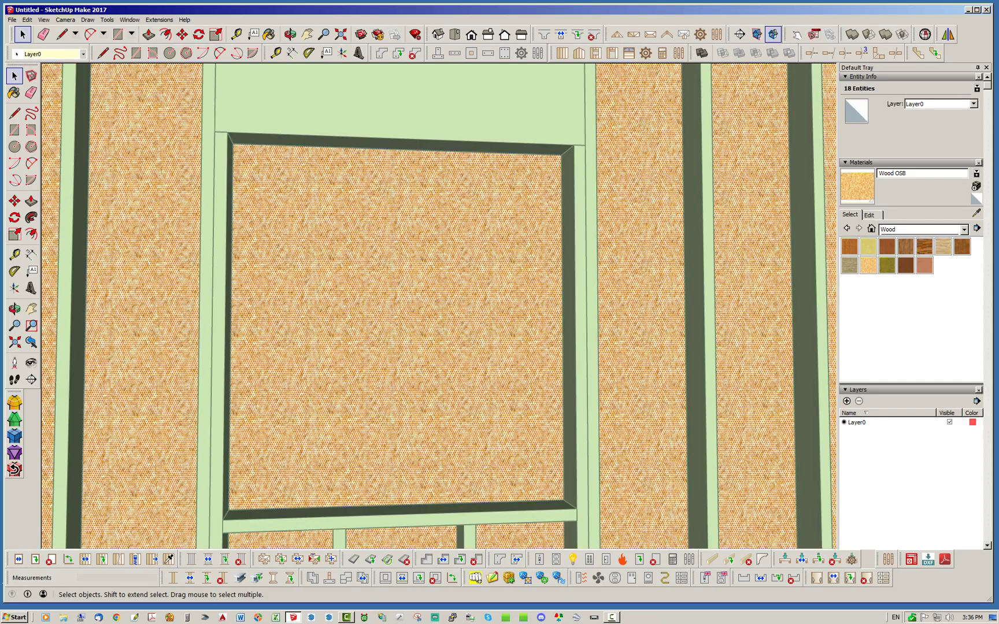
{"action": "left_click", "coordinate": [118, 34]}
{"action": "middle_click_drag", "start_coordinate": [258, 155], "coordinate": [198, 160]}
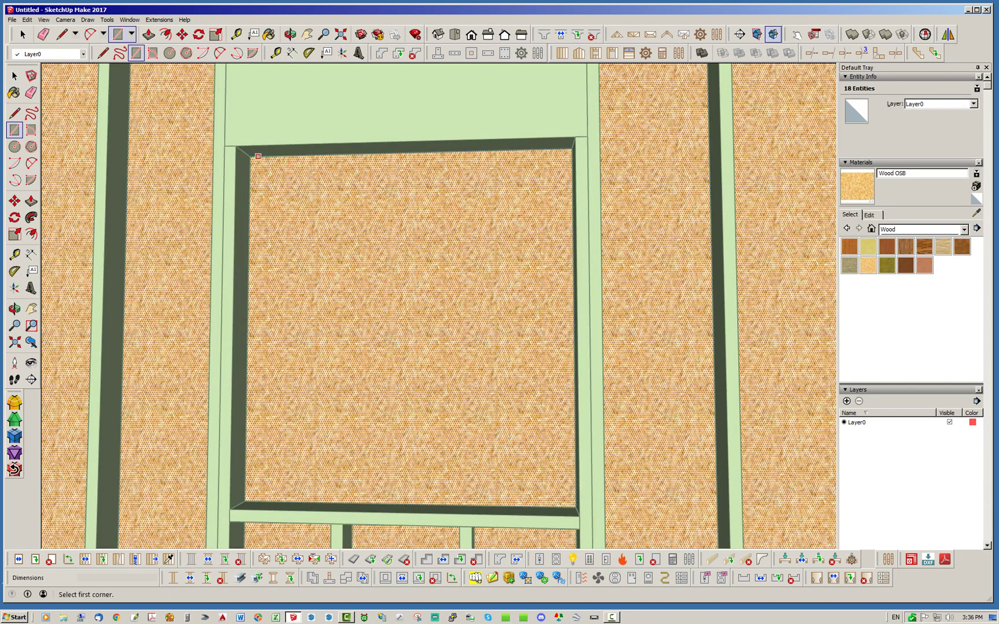
{"action": "left_click", "coordinate": [251, 157]}
{"action": "middle_click_drag", "start_coordinate": [370, 228], "coordinate": [451, 295]}
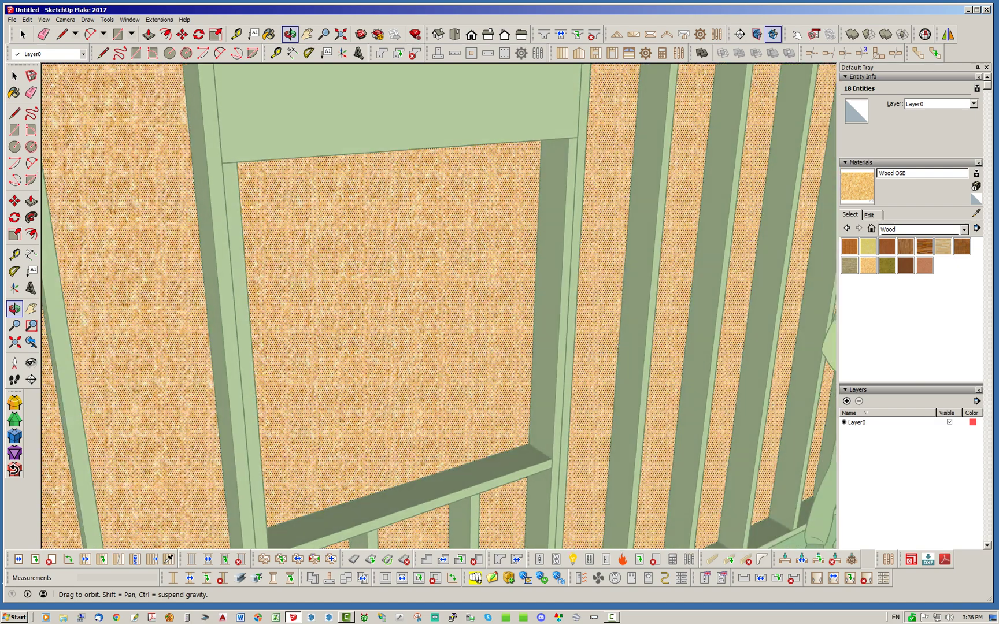
{"action": "left_click", "coordinate": [530, 446]}
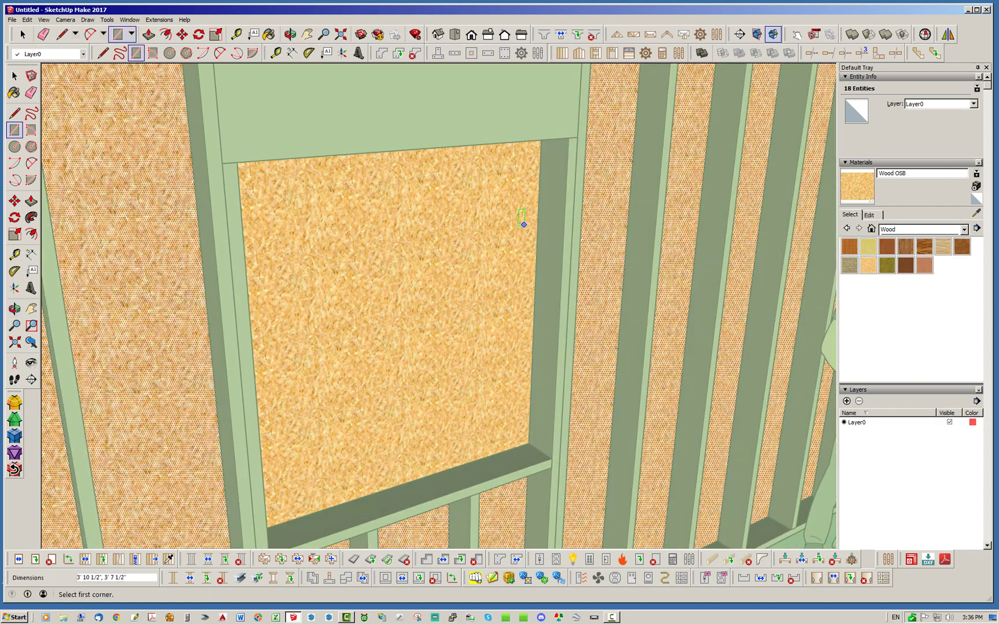
Push the rectangular face 7/16" through the sheathing with Push/Pull to cut out the opening, and stop editing the group.
{"action": "left_click", "coordinate": [102, 52]}
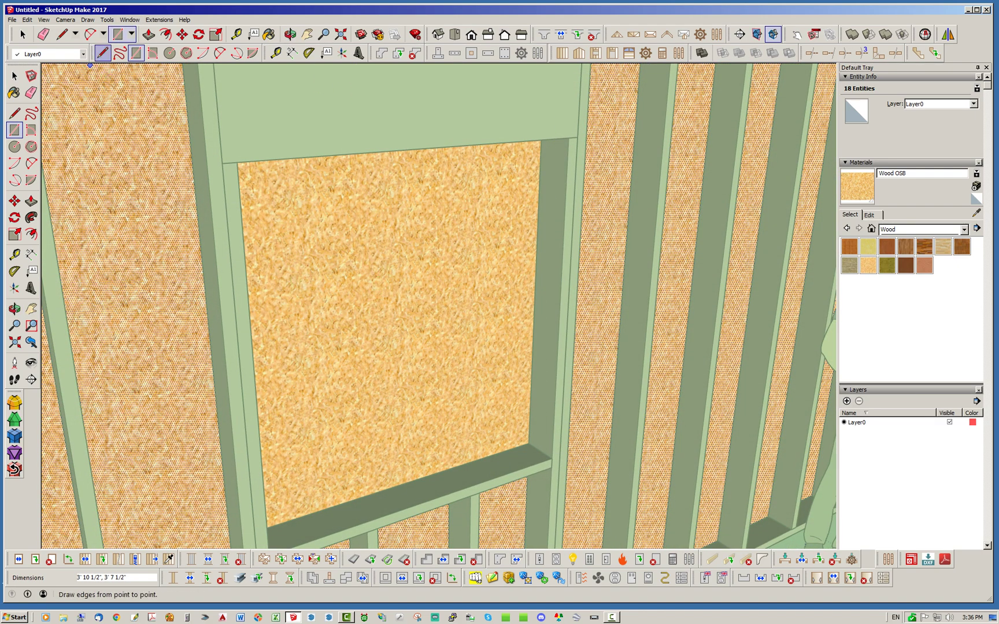
{"action": "left_click", "coordinate": [149, 34]}
{"action": "left_click", "coordinate": [359, 254]}
{"action": "left_click", "coordinate": [440, 295]}
{"action": "left_click", "coordinate": [442, 298]}
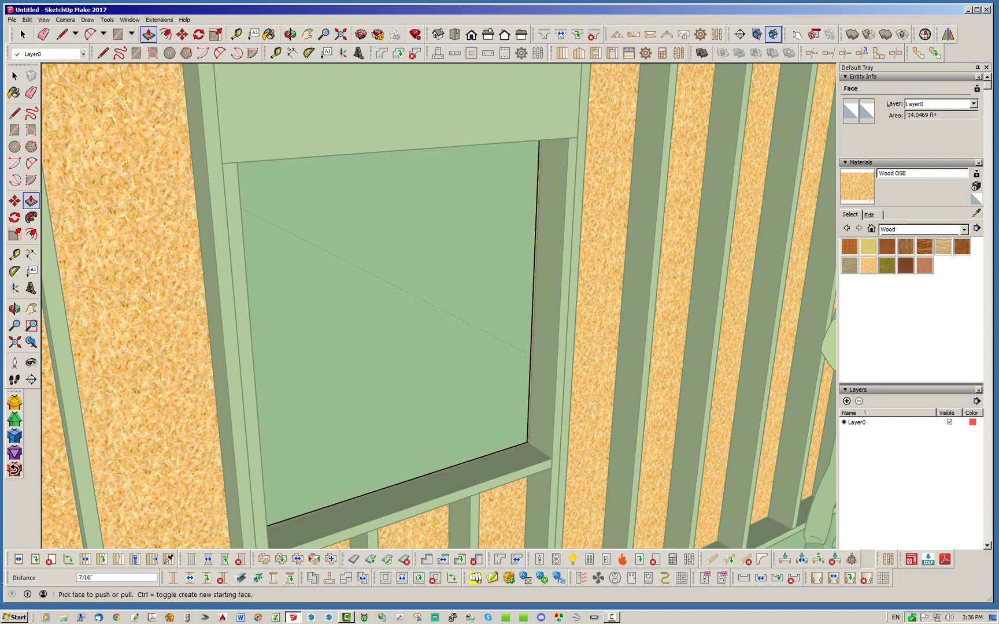
{"action": "key", "text": "space"}
{"action": "left_click", "coordinate": [441, 298]}
Examine the cut opening up close and the whole sheathed wall from several angles.
{"action": "middle_click_drag", "start_coordinate": [520, 347], "coordinate": [330, 373]}
{"action": "scroll", "coordinate": [546, 367], "scroll_direction": "up", "scroll_amount": 6}
{"action": "scroll", "coordinate": [549, 369], "scroll_direction": "down", "scroll_amount": 3}
{"action": "scroll", "coordinate": [547, 368], "scroll_direction": "down", "scroll_amount": 7}
{"action": "scroll", "coordinate": [589, 384], "scroll_direction": "down", "scroll_amount": 2}
{"action": "middle_click_drag", "start_coordinate": [405, 358], "coordinate": [324, 324]}
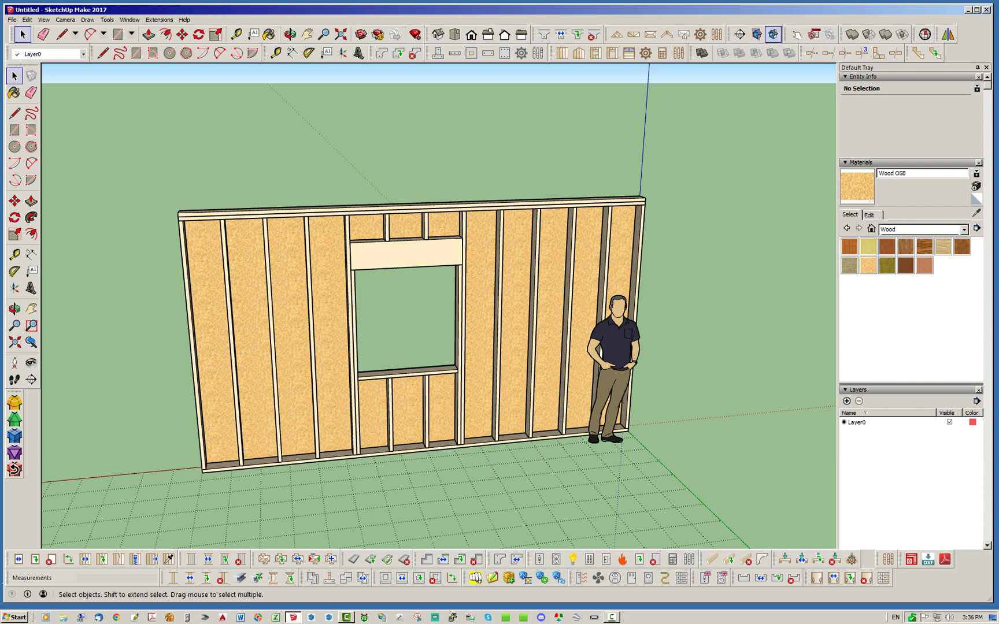
{"action": "middle_click_drag", "start_coordinate": [416, 324], "coordinate": [448, 334]}
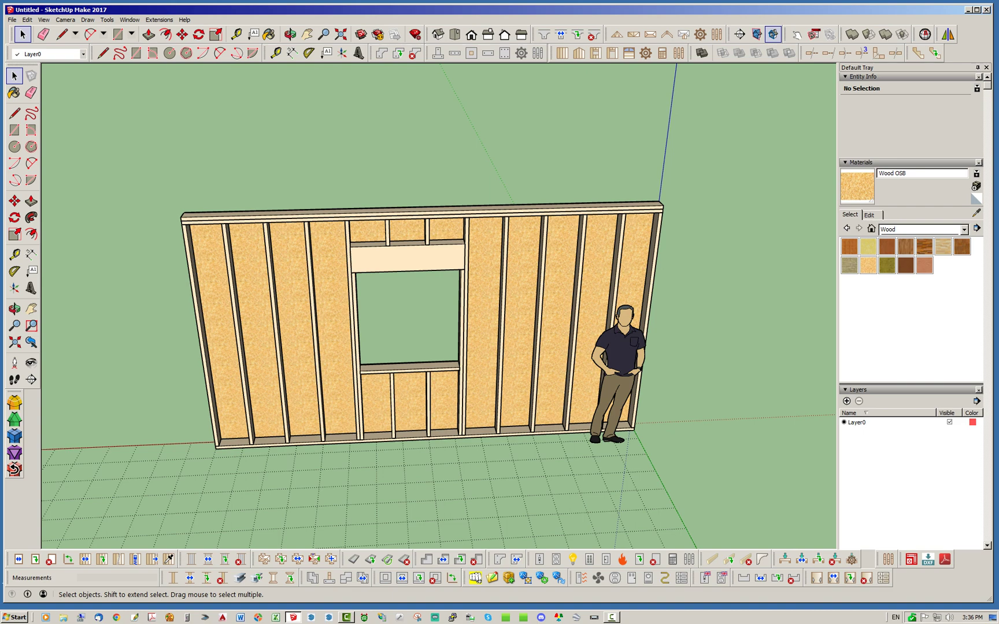
{"action": "middle_click_drag", "start_coordinate": [399, 278], "coordinate": [456, 285]}
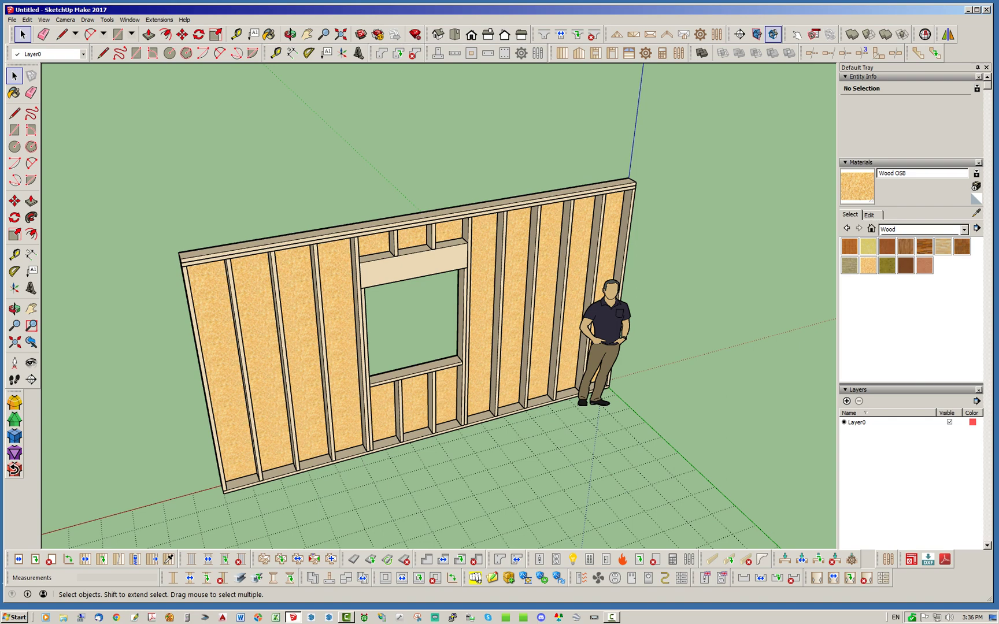
{"action": "scroll", "coordinate": [456, 278], "scroll_direction": "up", "scroll_amount": 4}
{"action": "scroll", "coordinate": [536, 289], "scroll_direction": "down", "scroll_amount": 4}
{"action": "middle_click_drag", "start_coordinate": [536, 289], "coordinate": [475, 260]}
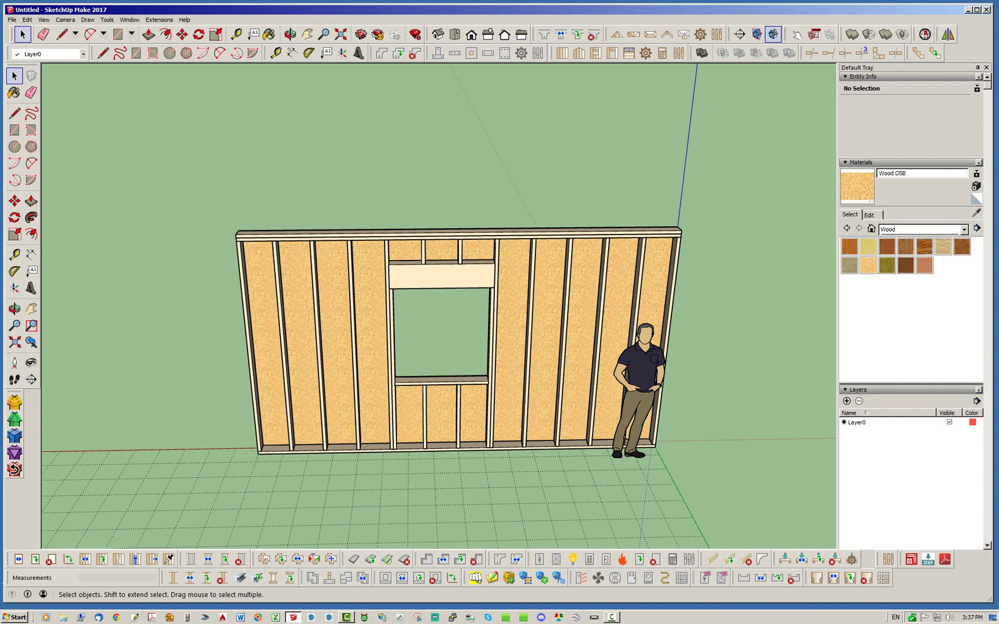
{"action": "middle_click_drag", "start_coordinate": [475, 260], "coordinate": [523, 283]}
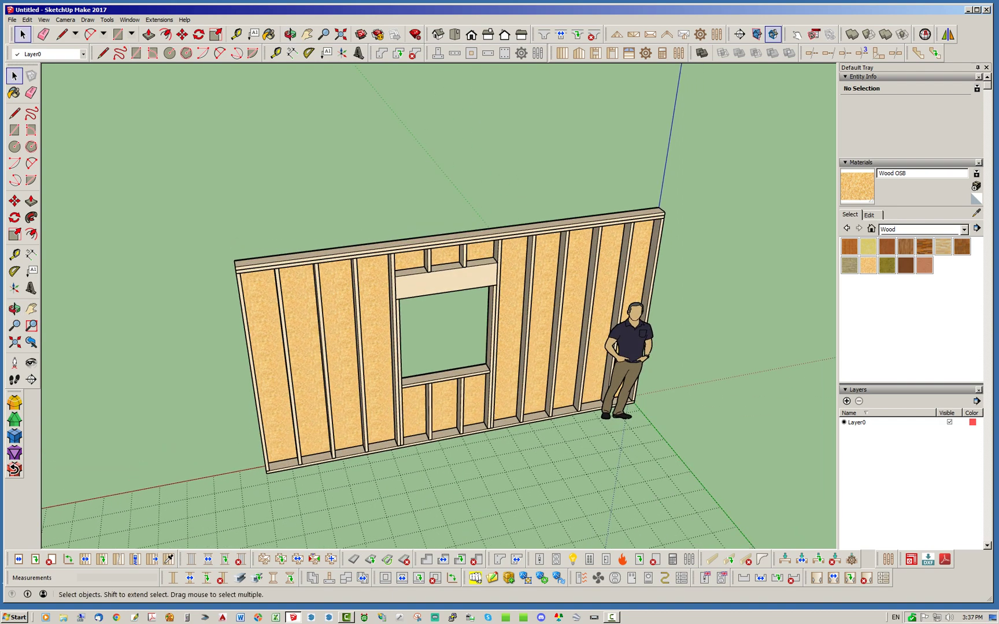
Save the model as Untitled.skp in the Documents library, replacing the existing file.
{"action": "left_click", "coordinate": [13, 20]}
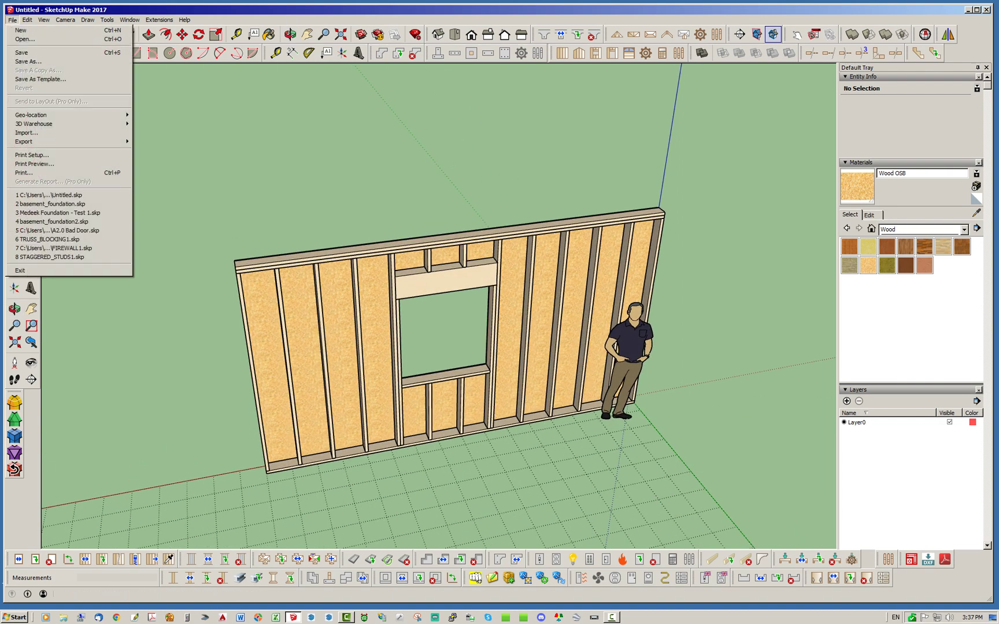
{"action": "left_click", "coordinate": [28, 61]}
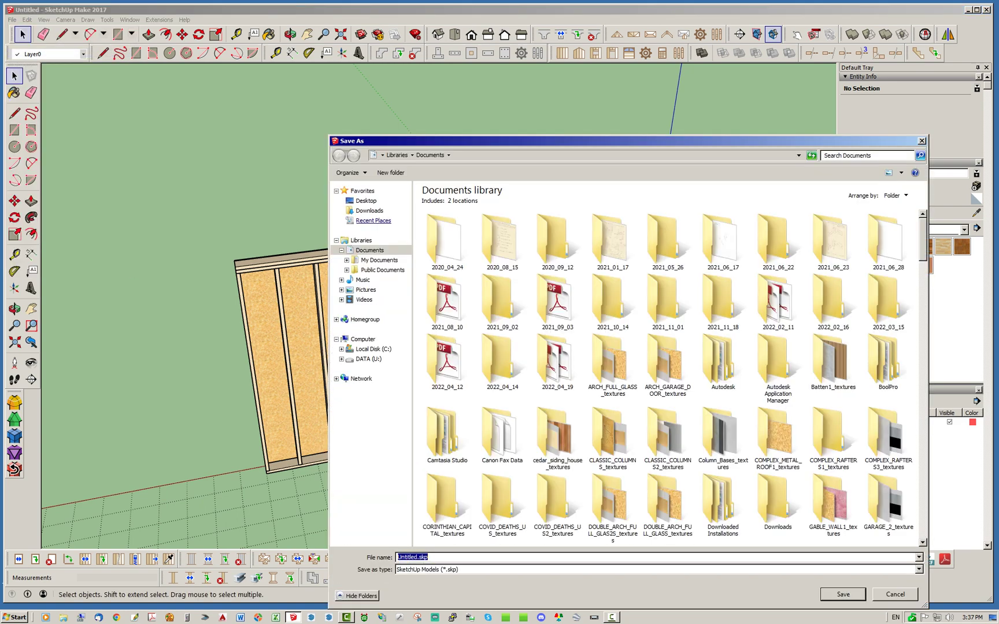
{"action": "left_click", "coordinate": [843, 595]}
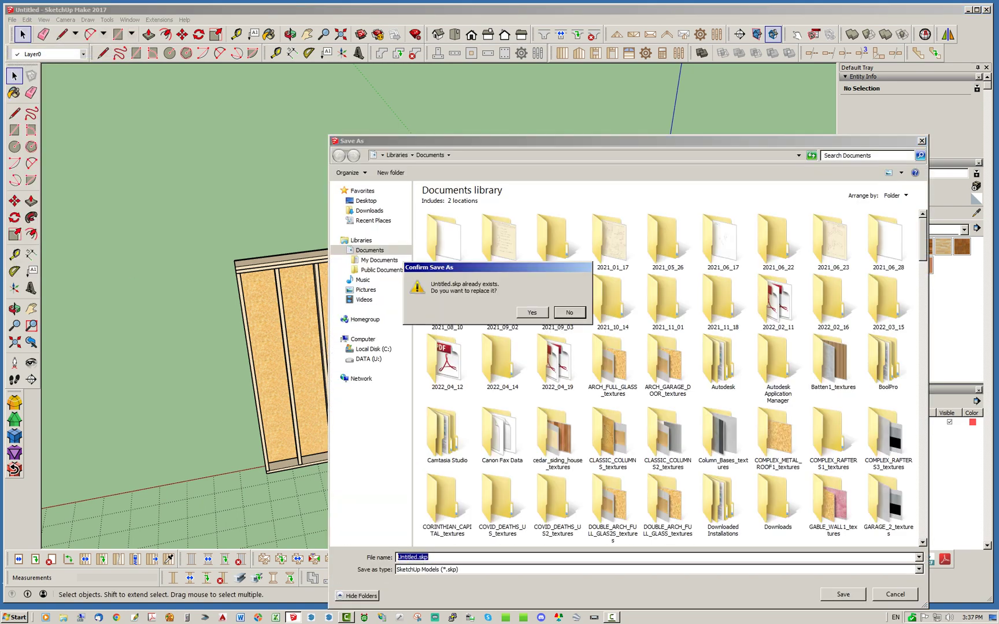
{"action": "left_click", "coordinate": [532, 313]}
Examine the stud layout and framed opening by viewing the wall from alternating sides.
{"action": "middle_click_drag", "start_coordinate": [428, 324], "coordinate": [448, 338]}
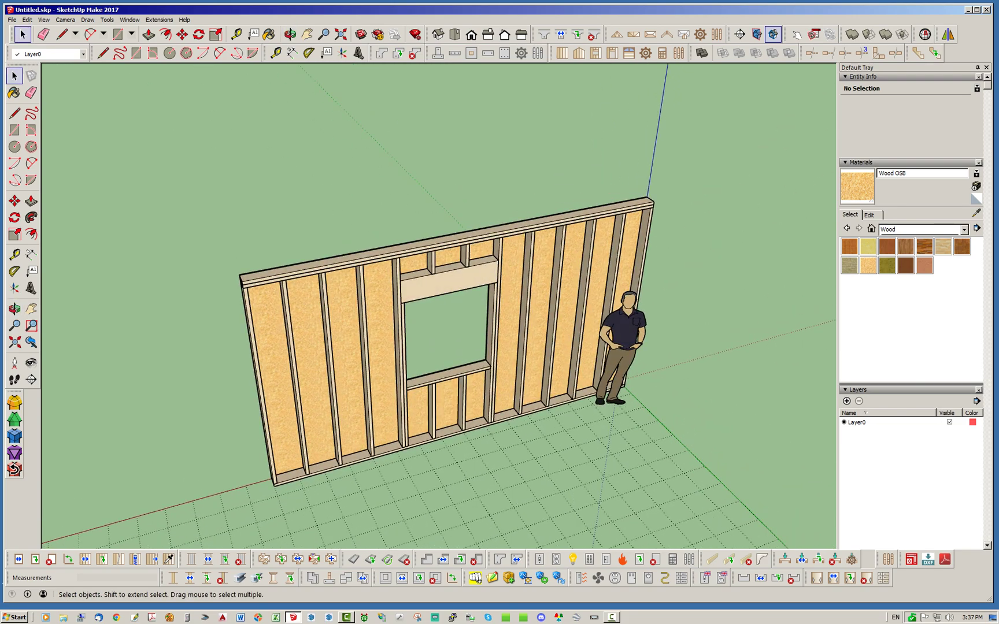
{"action": "middle_click_drag", "start_coordinate": [370, 332], "coordinate": [544, 321]}
{"action": "middle_click_drag", "start_coordinate": [462, 324], "coordinate": [301, 330]}
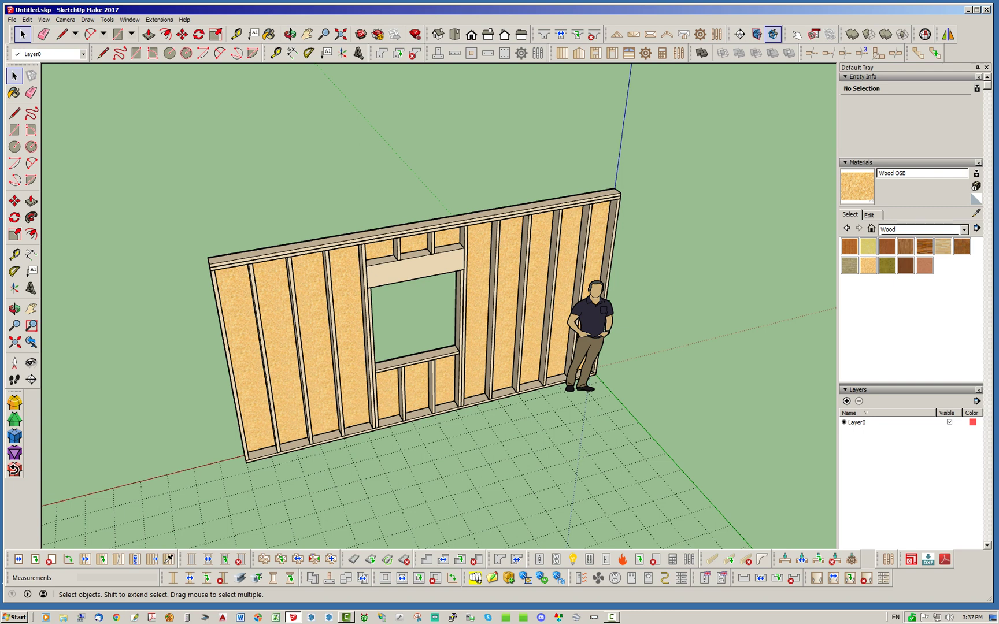
{"action": "middle_click_drag", "start_coordinate": [358, 347], "coordinate": [474, 341]}
{"action": "middle_click_drag", "start_coordinate": [578, 347], "coordinate": [434, 338]}
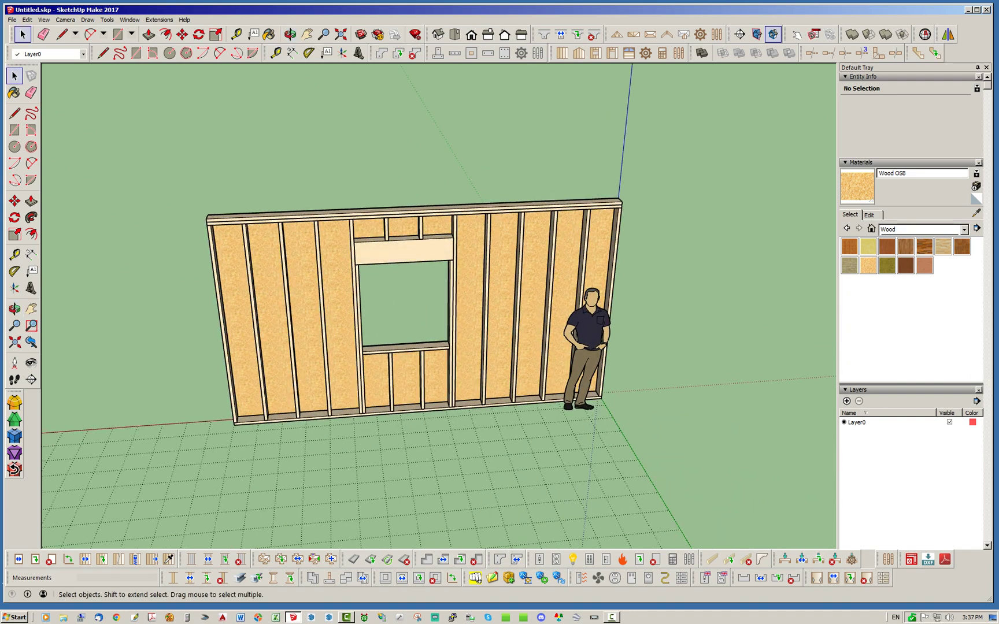
{"action": "middle_click_drag", "start_coordinate": [440, 324], "coordinate": [474, 332]}
{"action": "middle_click_drag", "start_coordinate": [474, 333], "coordinate": [413, 324]}
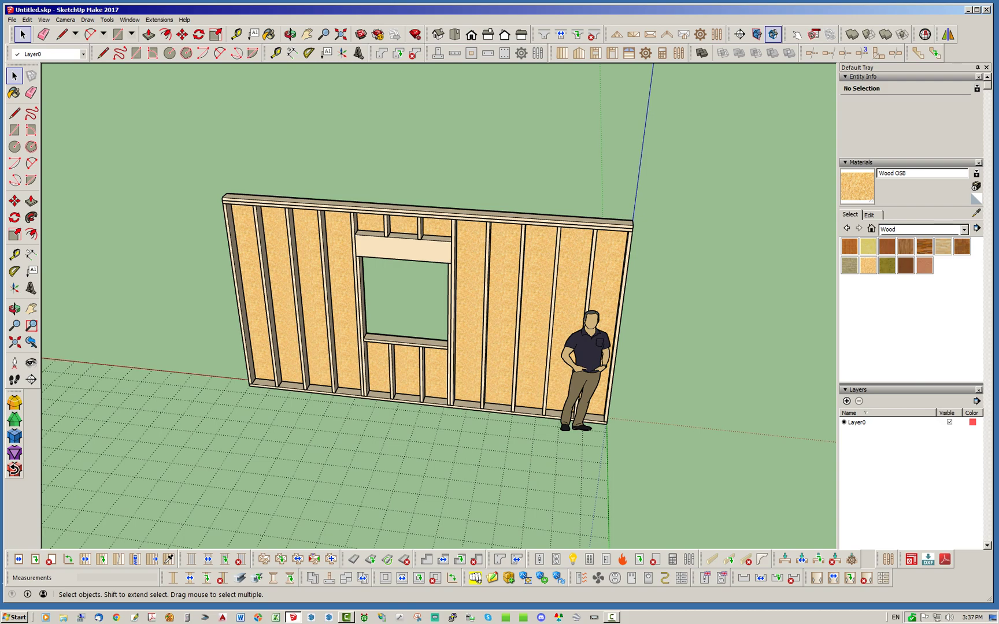
Move the scale figure 7' along the green axis, away from the wall.
{"action": "middle_click_drag", "start_coordinate": [427, 347], "coordinate": [540, 334]}
{"action": "left_click", "coordinate": [556, 307]}
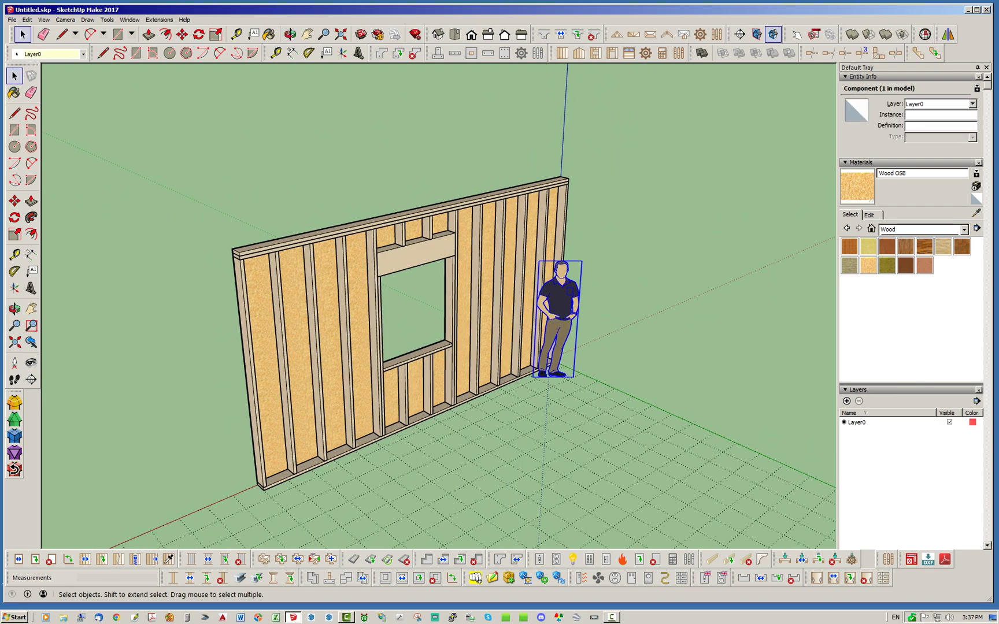
{"action": "left_click", "coordinate": [183, 34]}
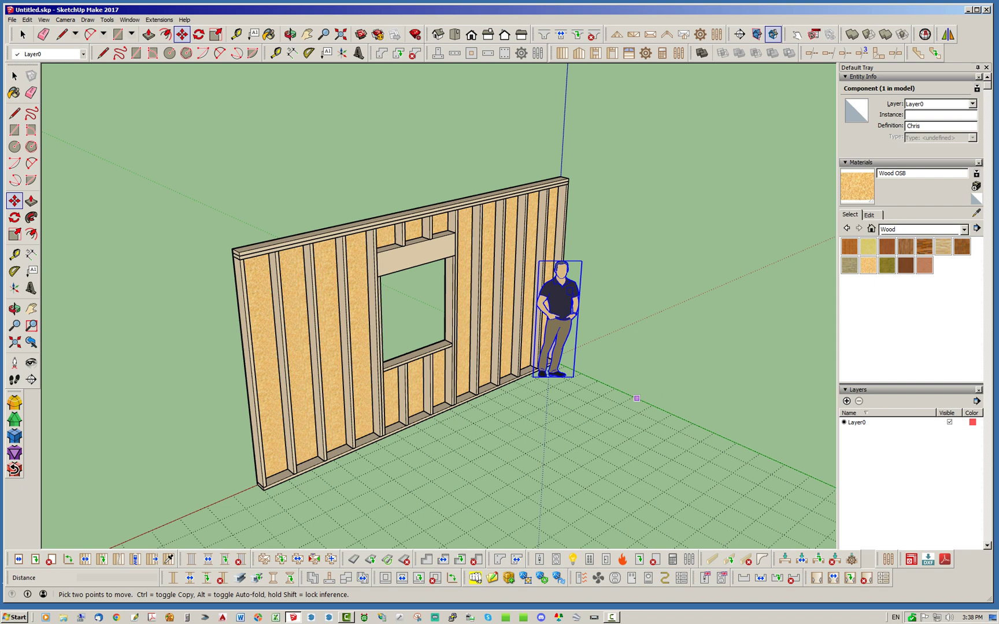
{"action": "left_click", "coordinate": [619, 404]}
{"action": "type", "text": "7'"}
{"action": "key", "text": "Return"}
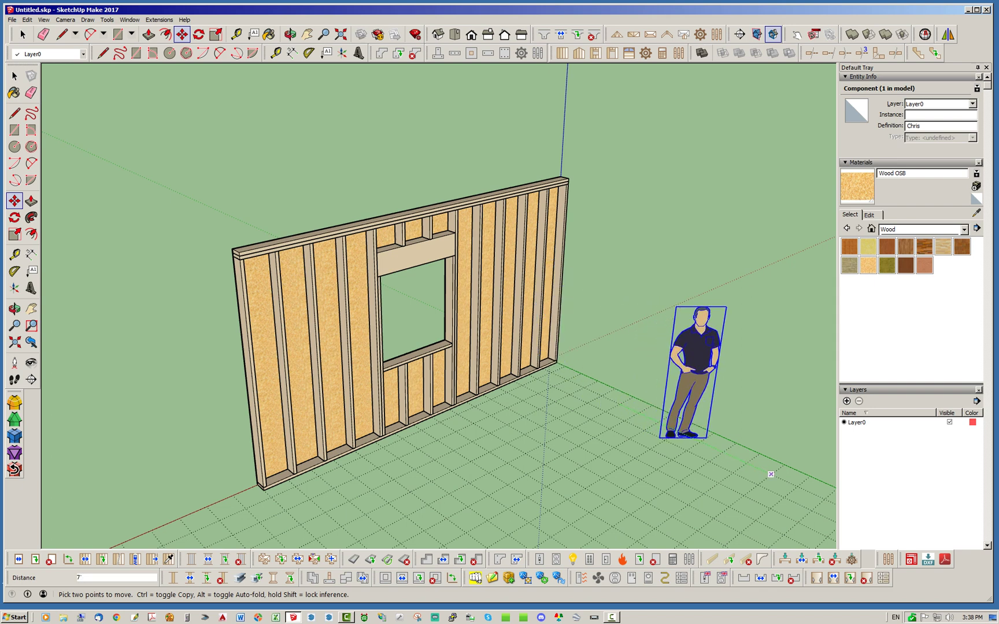
{"action": "key", "text": "space"}
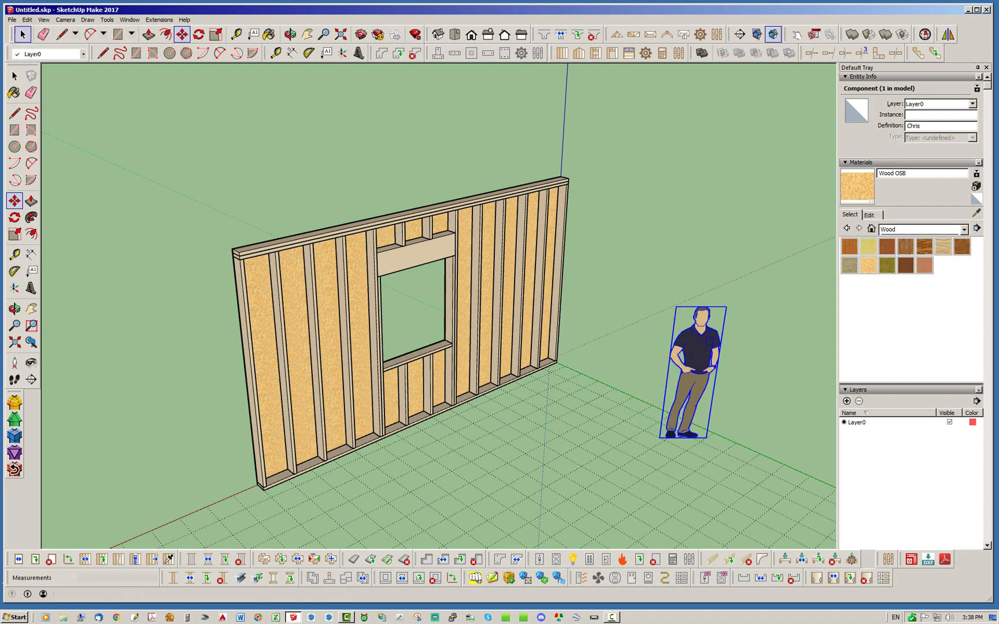
Select all the wall's framing and sheathing pieces, without the scale figure, and combine them into one group.
{"action": "left_click_drag", "start_coordinate": [160, 133], "coordinate": [595, 520]}
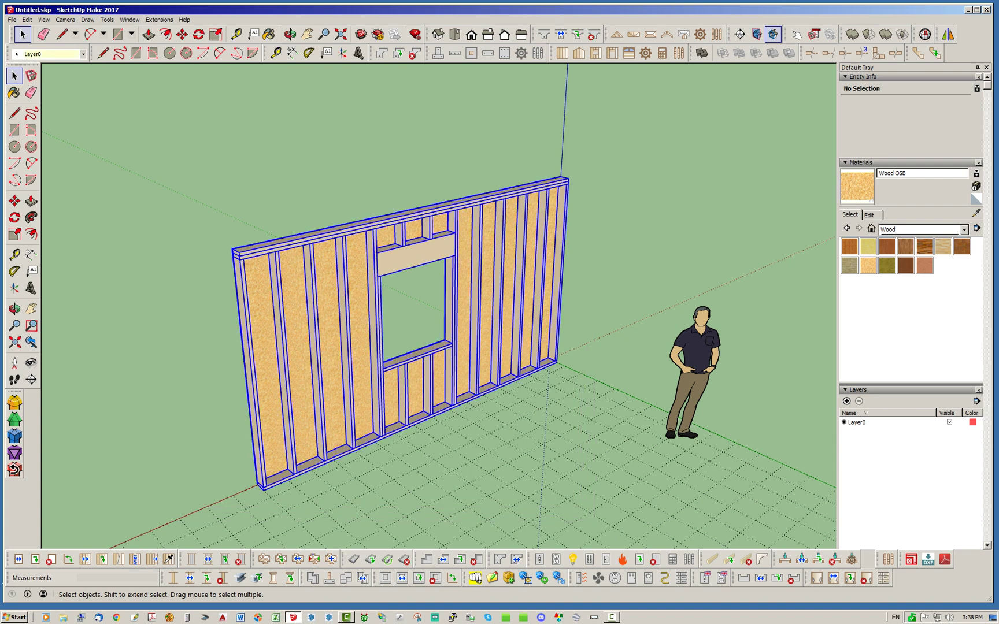
{"action": "right_click", "coordinate": [484, 258]}
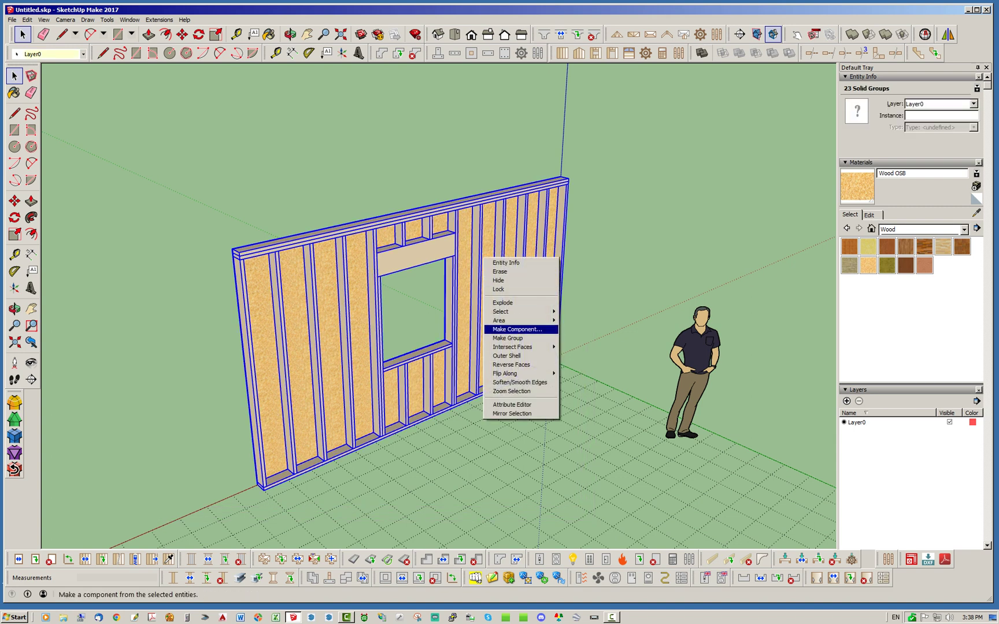
{"action": "left_click", "coordinate": [508, 339]}
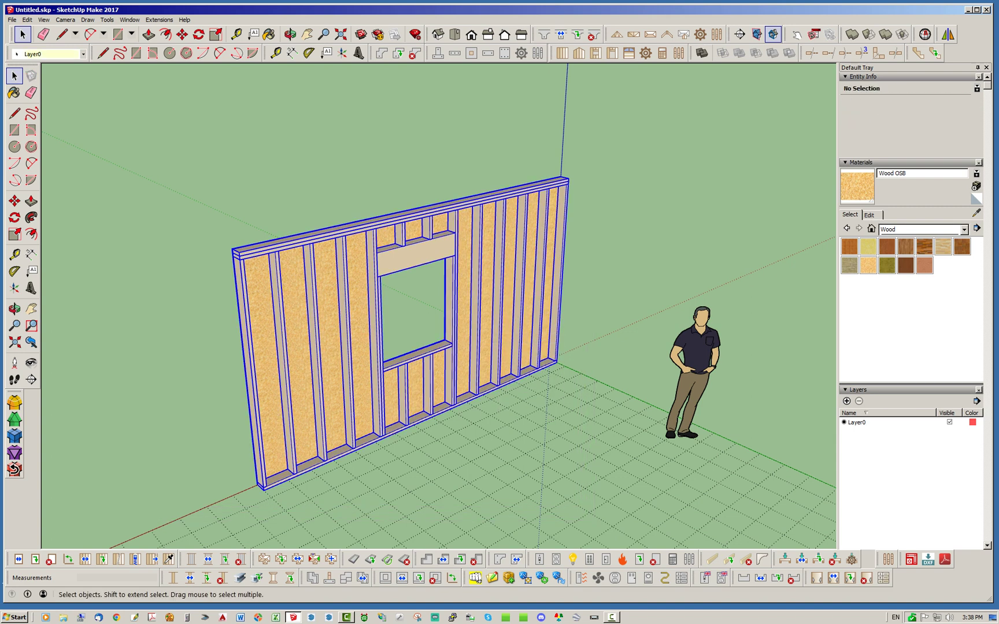
Move the wall group a short distance along the green axis, away from the origin on the scale figure's side.
{"action": "key", "text": "f"}
{"action": "left_click", "coordinate": [182, 34]}
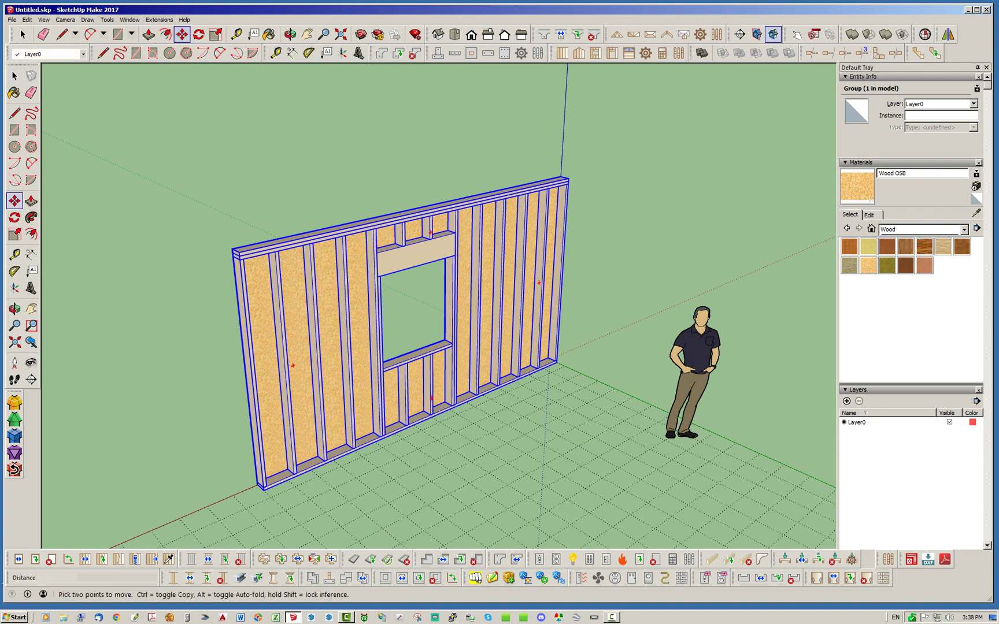
{"action": "left_click", "coordinate": [491, 416]}
{"action": "left_click", "coordinate": [543, 445]}
{"action": "key", "text": "space"}
{"action": "left_click", "coordinate": [543, 444]}
Examine the grouped wall from its framed side, its end and its sheathed side.
{"action": "middle_click_drag", "start_coordinate": [542, 445], "coordinate": [500, 433]}
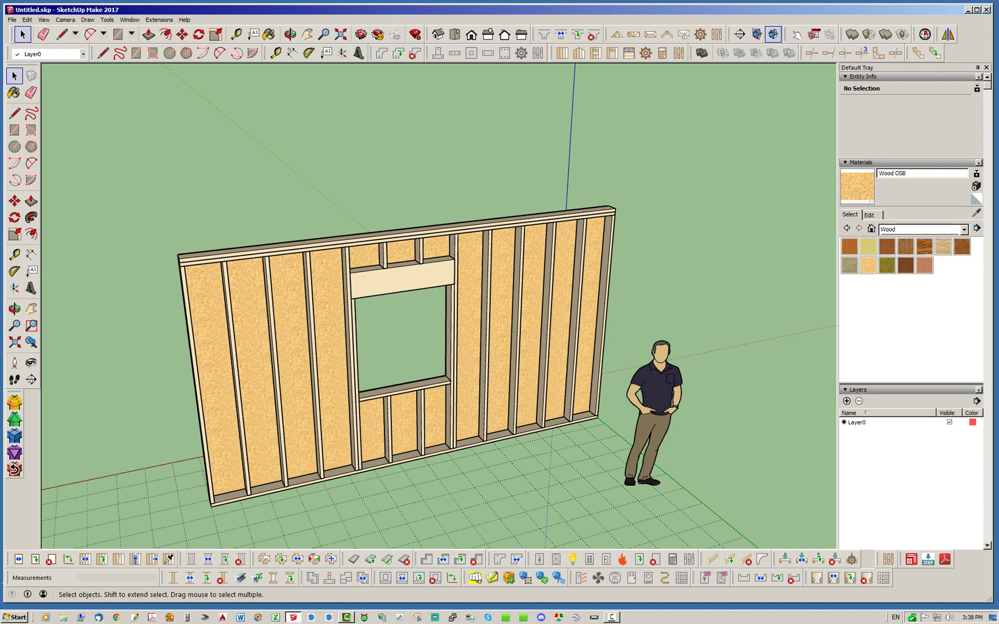
{"action": "middle_click_drag", "start_coordinate": [498, 347], "coordinate": [801, 335]}
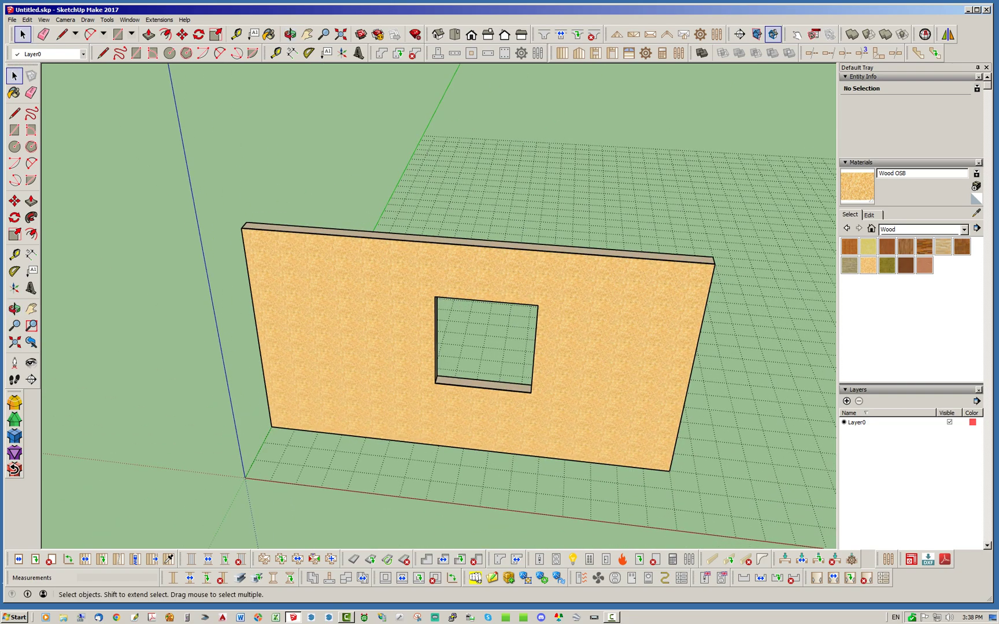
{"action": "middle_click_drag", "start_coordinate": [694, 341], "coordinate": [370, 347]}
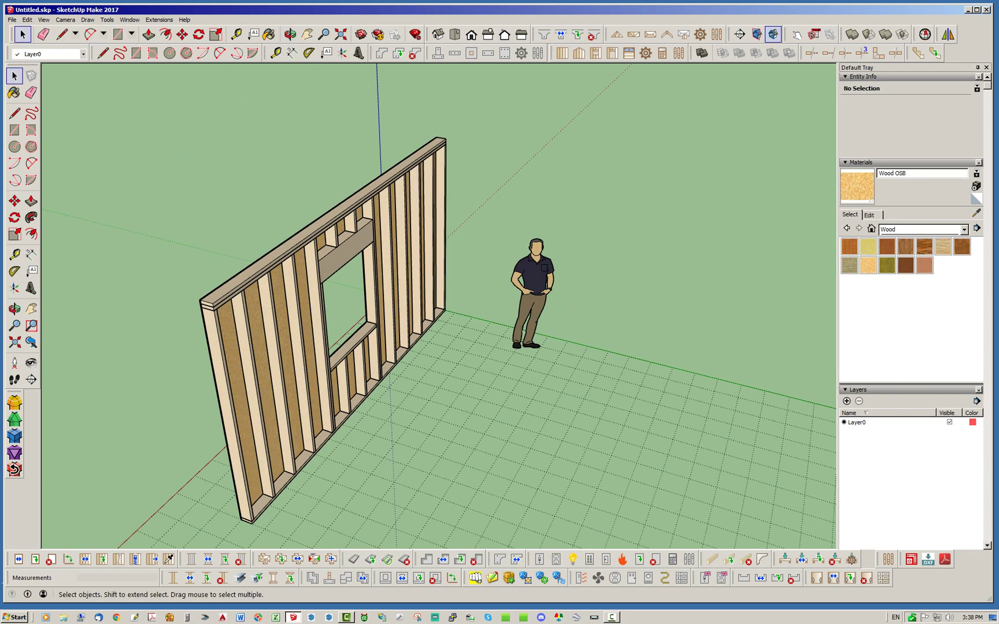
{"action": "scroll", "coordinate": [636, 430], "scroll_direction": "down", "scroll_amount": 2}
{"action": "scroll", "coordinate": [428, 318], "scroll_direction": "up", "scroll_amount": 3}
{"action": "middle_click_drag", "start_coordinate": [427, 318], "coordinate": [289, 271]}
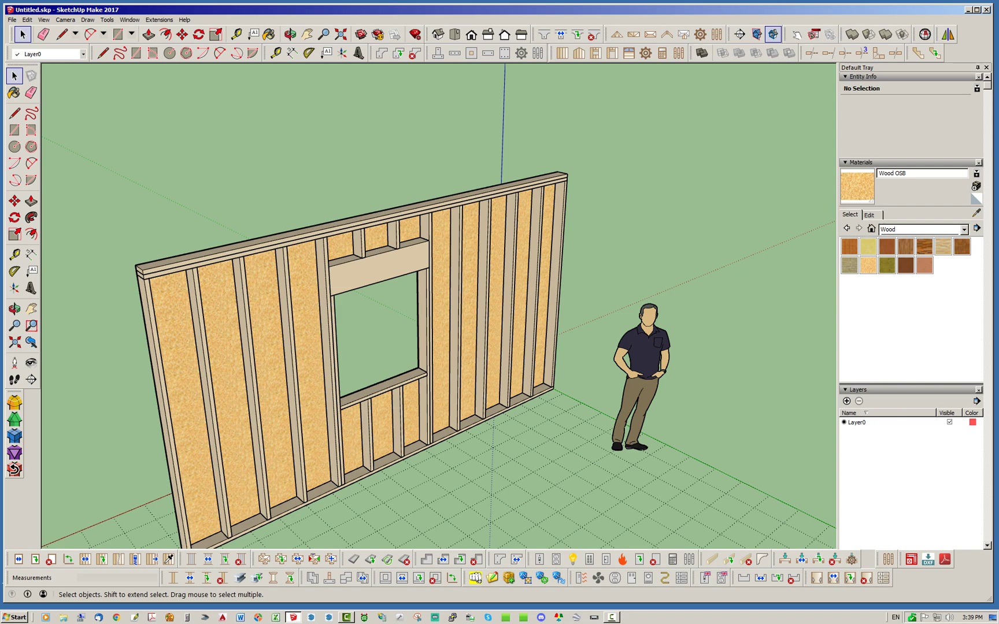
{"action": "middle_click_drag", "start_coordinate": [278, 330], "coordinate": [596, 332]}
{"action": "middle_click_drag", "start_coordinate": [220, 315], "coordinate": [399, 373]}
{"action": "scroll", "coordinate": [290, 337], "scroll_direction": "down", "scroll_amount": 3}
{"action": "scroll", "coordinate": [650, 293], "scroll_direction": "up", "scroll_amount": 3}
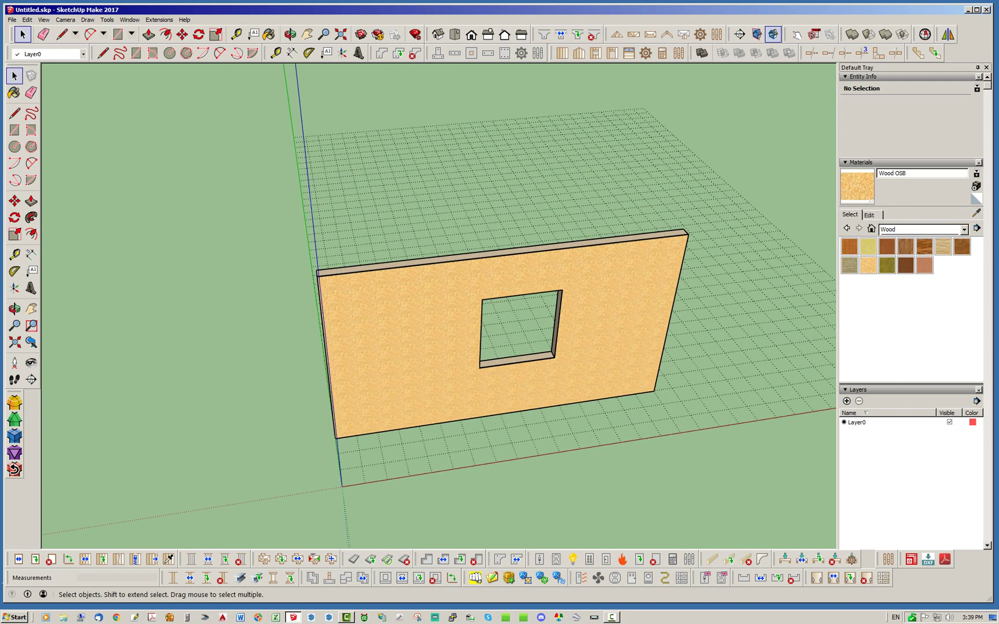
{"action": "middle_click_drag", "start_coordinate": [509, 312], "coordinate": [416, 322]}
{"action": "middle_click_drag", "start_coordinate": [555, 324], "coordinate": [277, 313]}
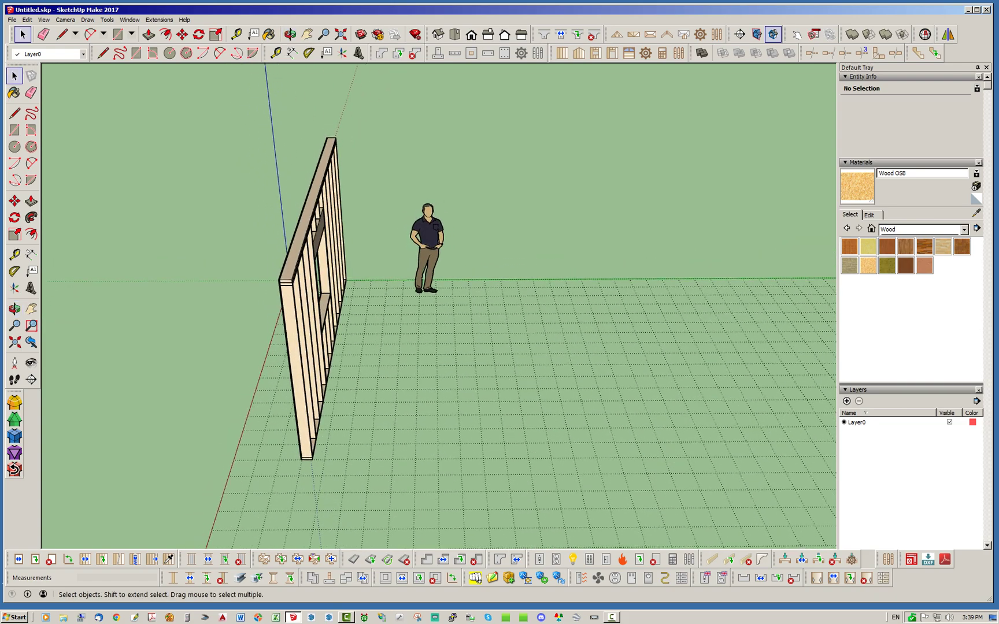
{"action": "scroll", "coordinate": [559, 474], "scroll_direction": "down", "scroll_amount": 3}
{"action": "middle_click_drag", "start_coordinate": [547, 381], "coordinate": [253, 321]}
{"action": "scroll", "coordinate": [254, 321], "scroll_direction": "up", "scroll_amount": 3}
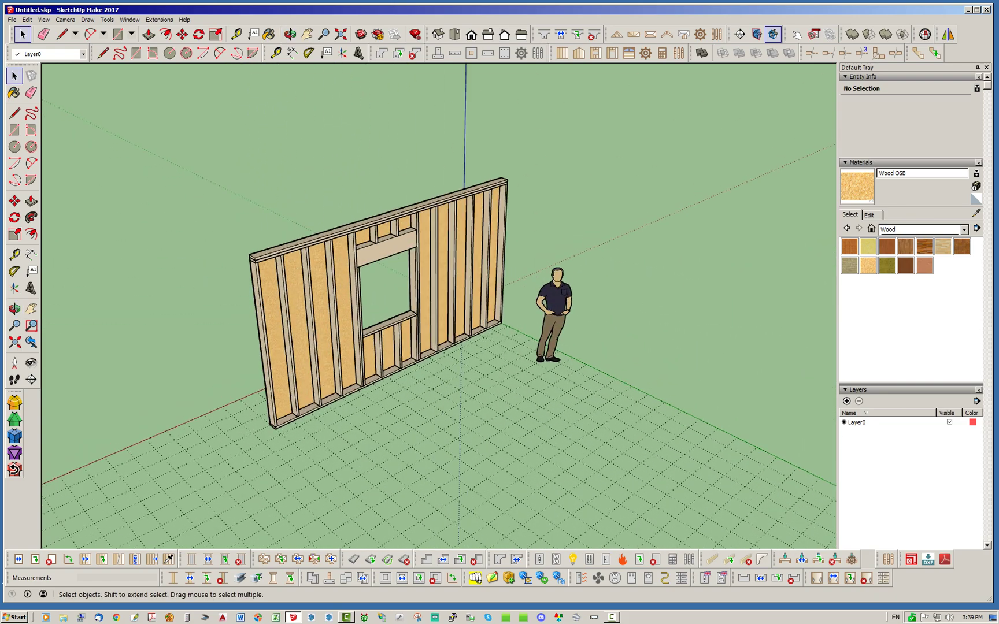
{"action": "middle_click_drag", "start_coordinate": [335, 342], "coordinate": [370, 318]}
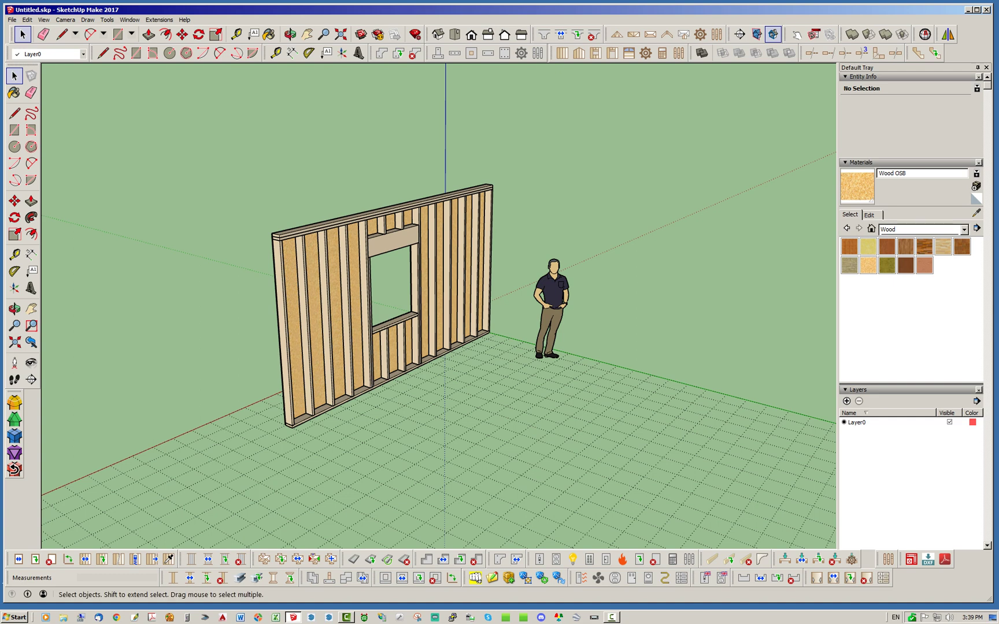
Draw a 2' by 2' square on the ground in front of the wall and extrude it up about 1' 7 1/2".
{"action": "left_click", "coordinate": [136, 54]}
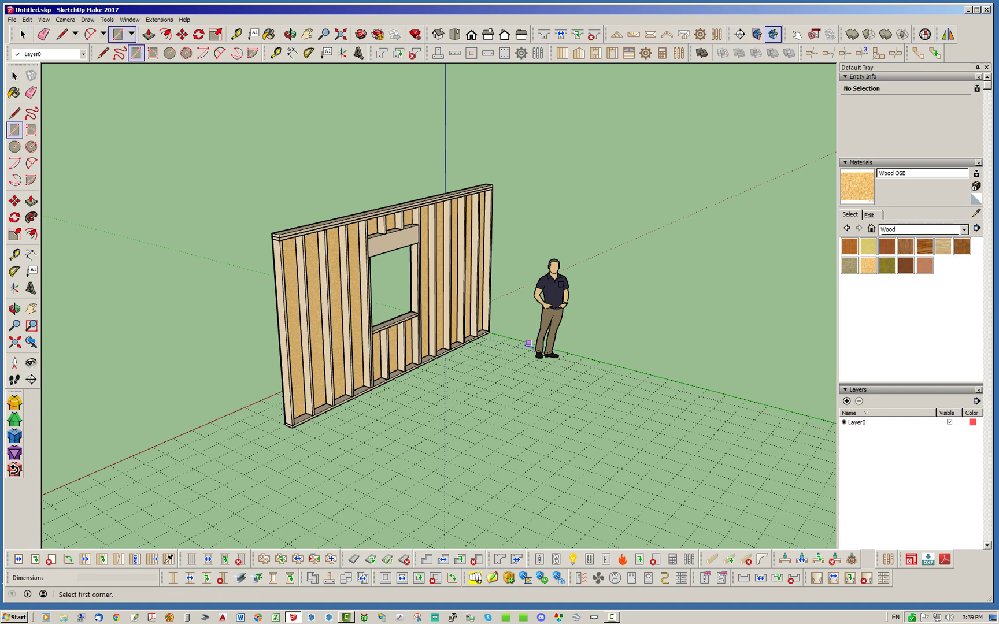
{"action": "scroll", "coordinate": [339, 453], "scroll_direction": "up", "scroll_amount": 1}
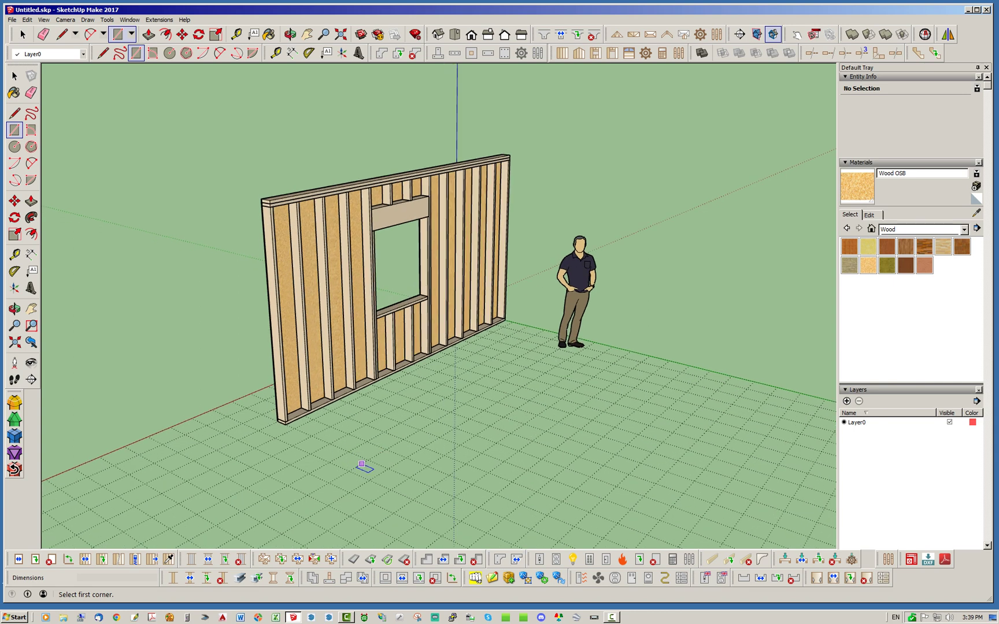
{"action": "left_click", "coordinate": [349, 451]}
{"action": "type", "text": "2',2'"}
{"action": "key", "text": "Return"}
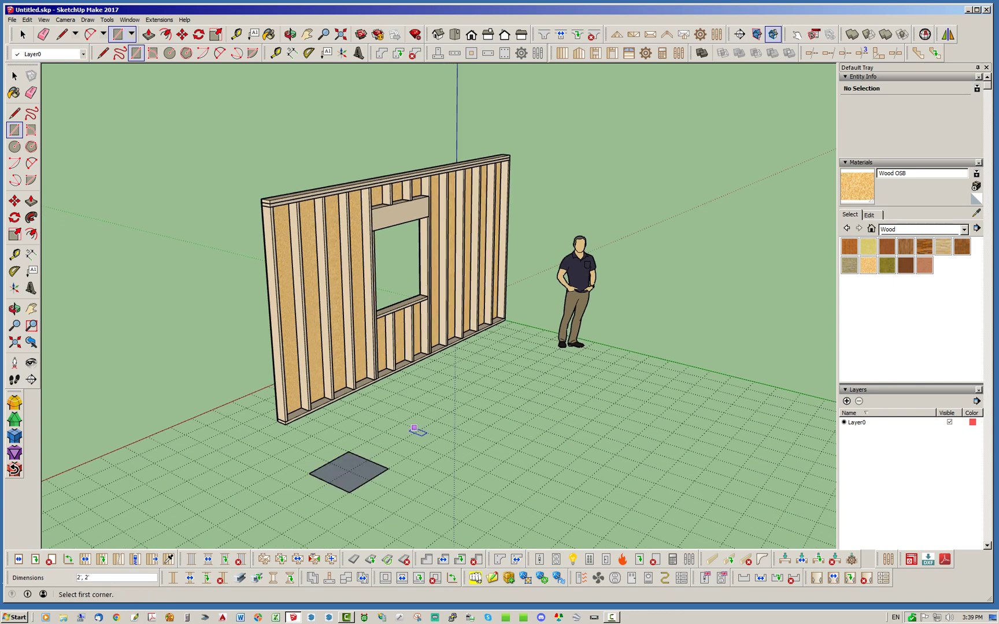
{"action": "key", "text": "p"}
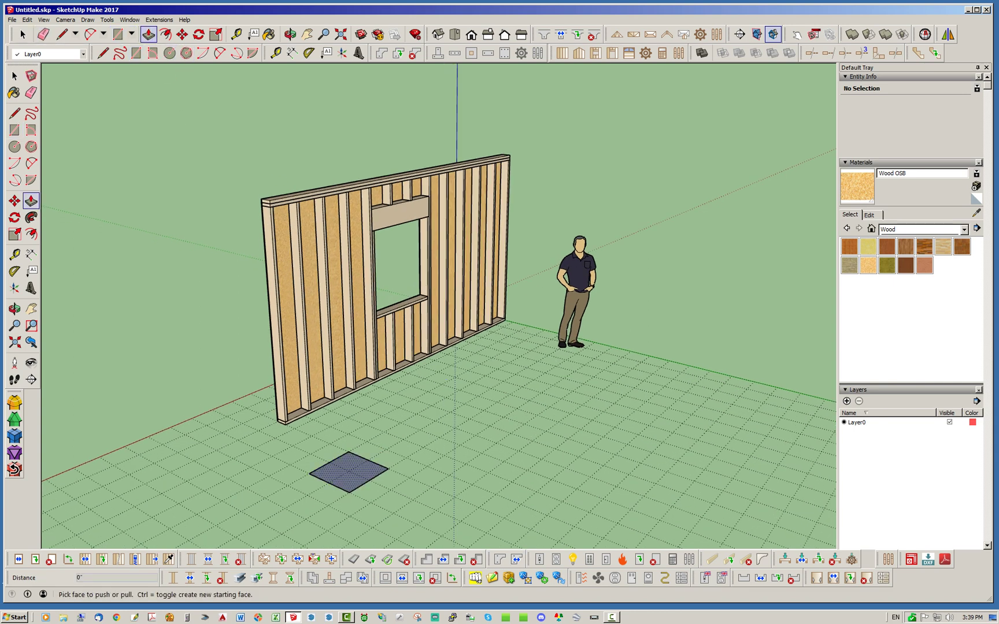
{"action": "left_click", "coordinate": [340, 474]}
{"action": "left_click", "coordinate": [347, 431]}
{"action": "key", "text": "space"}
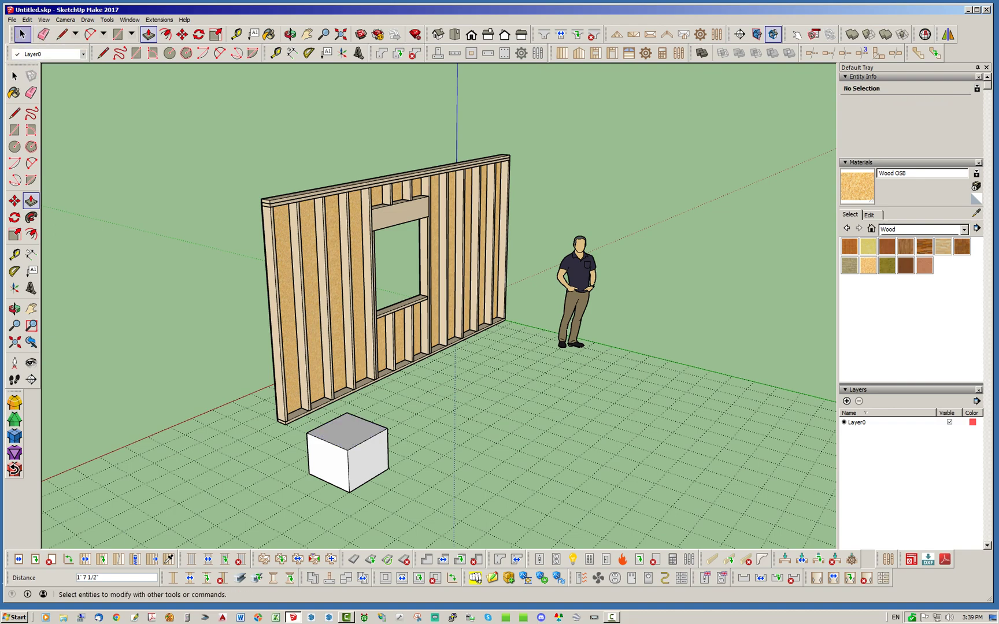
Select all the edges and faces of the box and combine them into a group.
{"action": "middle_click_drag", "start_coordinate": [223, 212], "coordinate": [250, 225]}
{"action": "middle_click_drag", "start_coordinate": [371, 232], "coordinate": [185, 251]}
{"action": "left_click_drag", "start_coordinate": [252, 287], "coordinate": [358, 408]}
{"action": "right_click", "coordinate": [311, 325]}
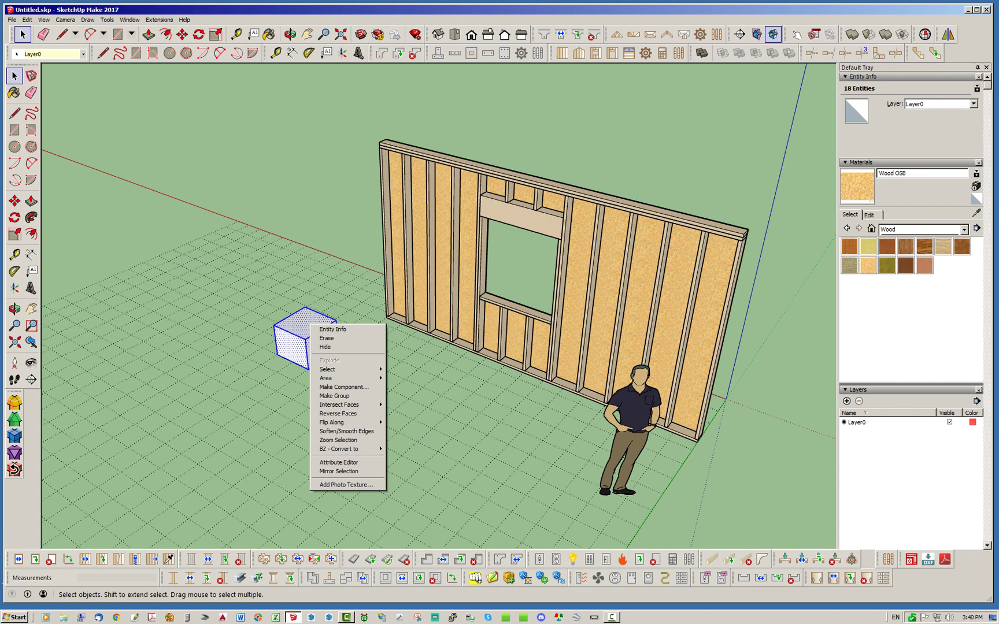
{"action": "left_click", "coordinate": [335, 396]}
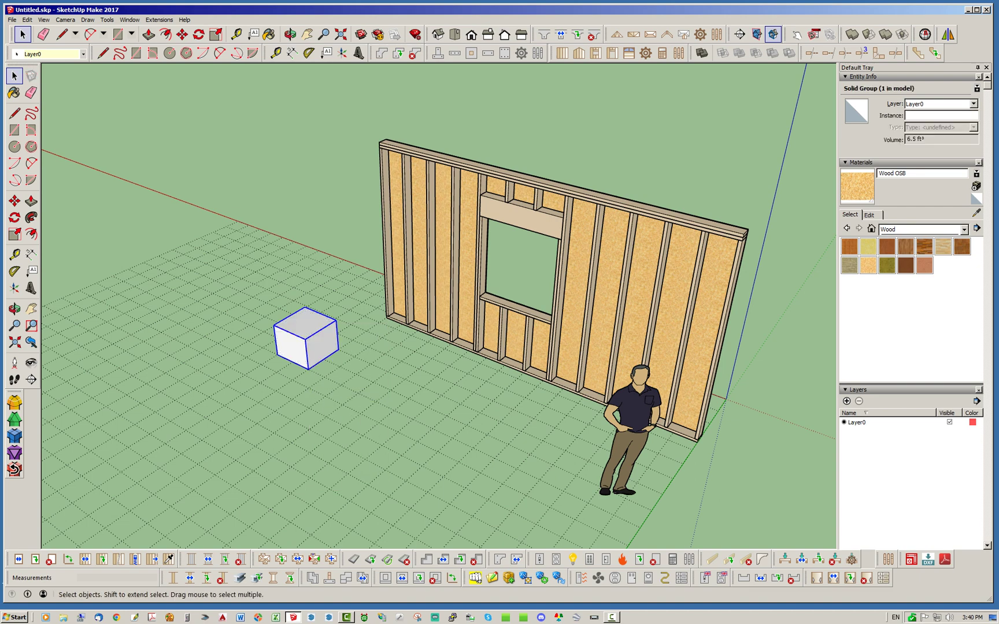
{"action": "left_click", "coordinate": [341, 399]}
Examine the box and the framed wall together from several angles and distances.
{"action": "mouse_move", "coordinate": [341, 399]}
{"action": "middle_mouse_down"}
{"action": "mouse_move", "coordinate": [385, 367]}
{"action": "mouse_move", "coordinate": [356, 387]}
{"action": "middle_mouse_up"}
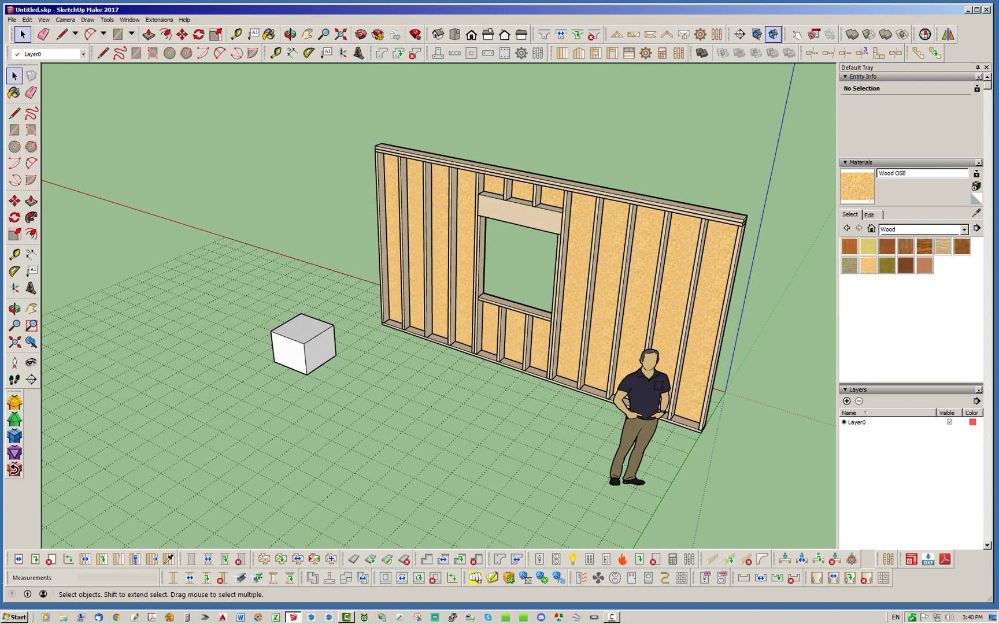
{"action": "scroll", "coordinate": [489, 336], "scroll_direction": "up", "scroll_amount": 2}
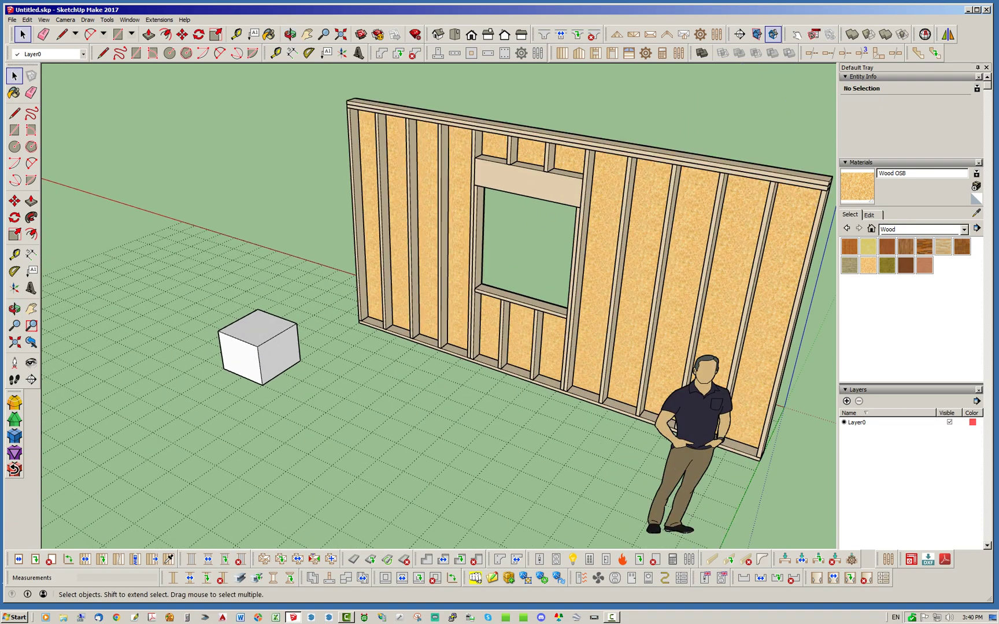
{"action": "middle_click_drag", "start_coordinate": [490, 337], "coordinate": [514, 341]}
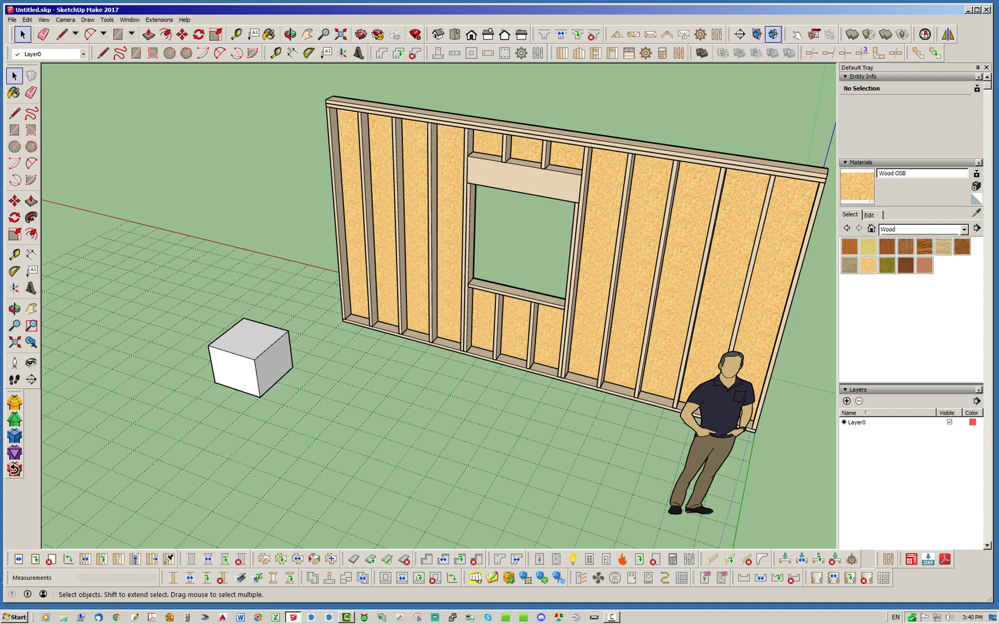
{"action": "middle_click_drag", "start_coordinate": [480, 312], "coordinate": [504, 290]}
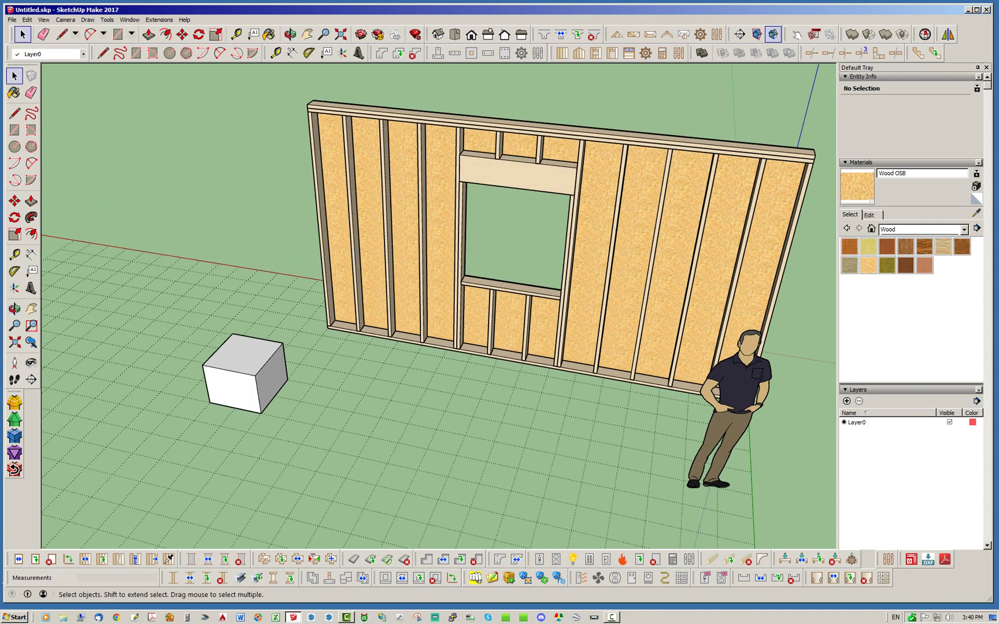
{"action": "scroll", "coordinate": [321, 384], "scroll_direction": "down", "scroll_amount": 3}
{"action": "middle_click_drag", "start_coordinate": [321, 385], "coordinate": [288, 373]}
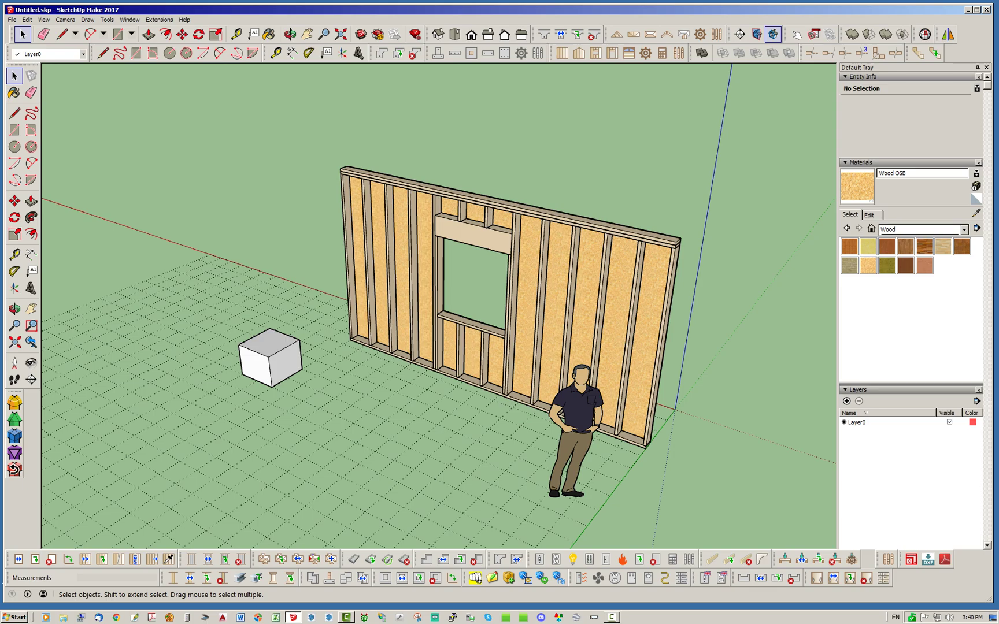
{"action": "middle_click_drag", "start_coordinate": [497, 329], "coordinate": [572, 330]}
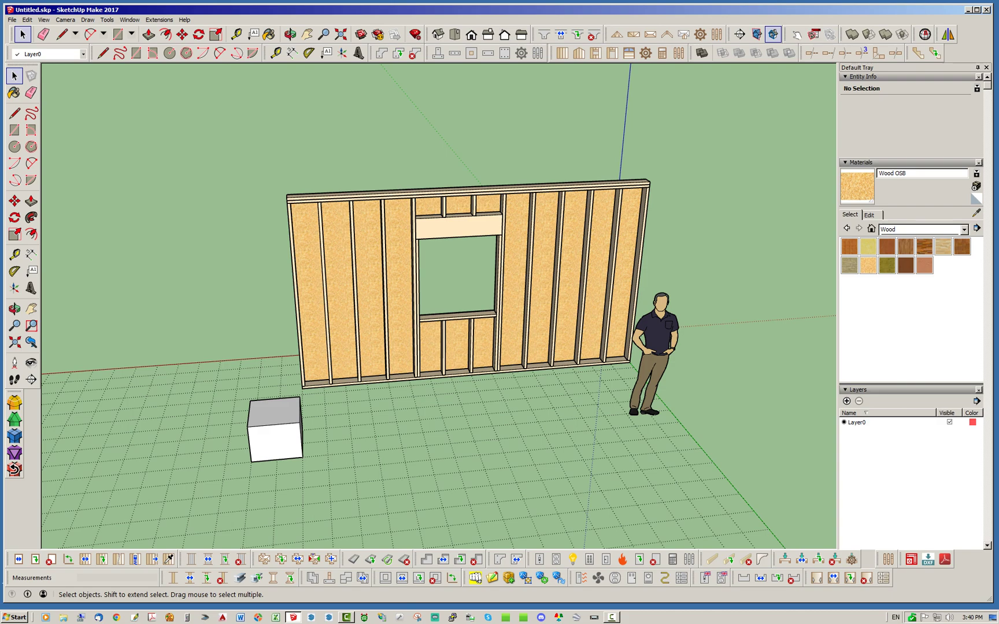
{"action": "middle_click_drag", "start_coordinate": [405, 323], "coordinate": [509, 330]}
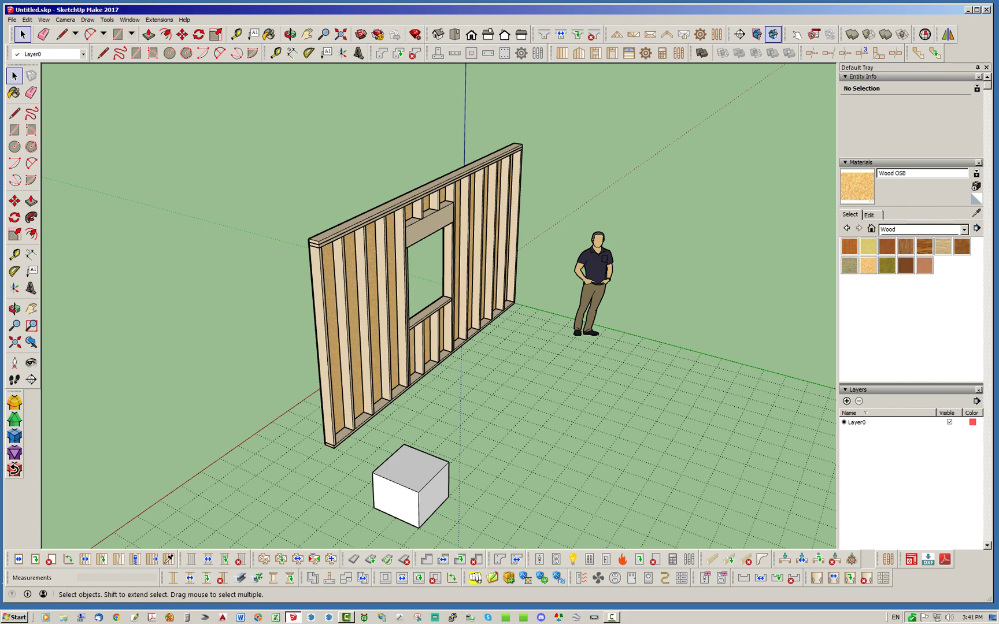
{"action": "scroll", "coordinate": [278, 274], "scroll_direction": "down", "scroll_amount": 2}
{"action": "middle_click_drag", "start_coordinate": [277, 278], "coordinate": [231, 269]}
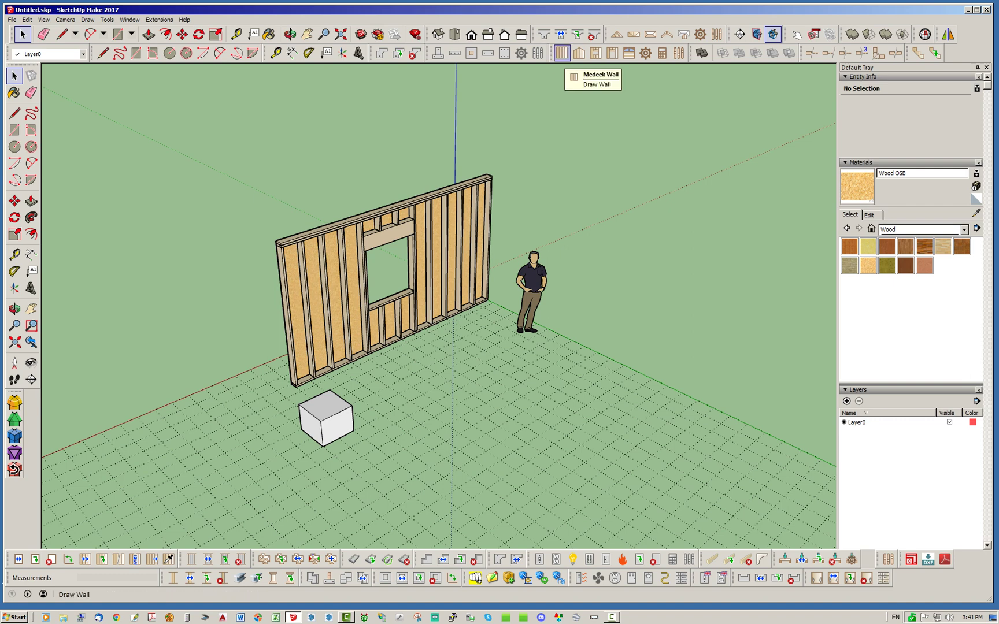
Start a Medeek rectangular wall assembly and set its wall height to 108.0 in.
{"action": "left_click", "coordinate": [562, 53]}
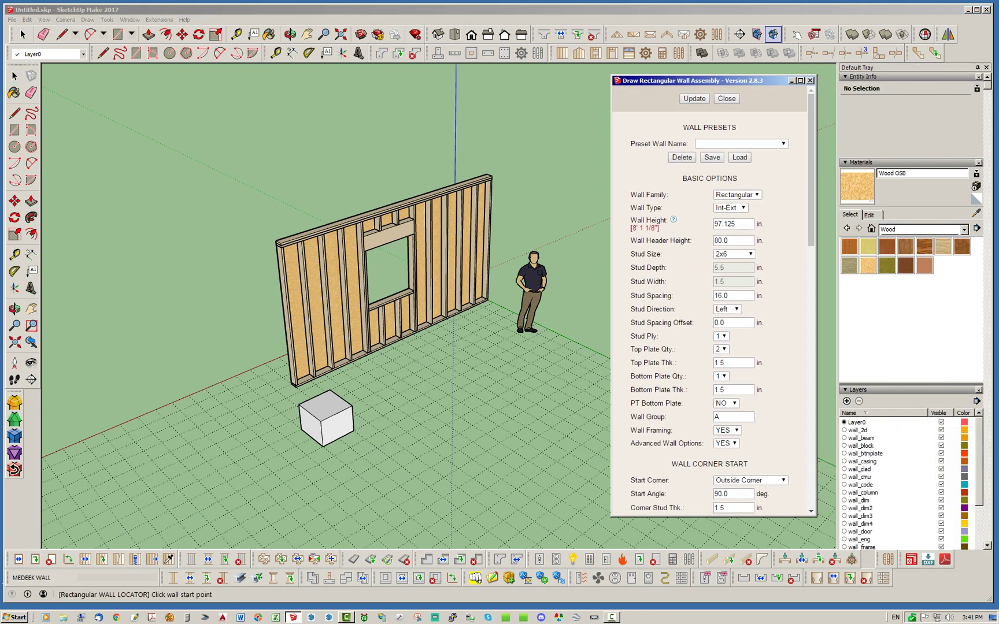
{"action": "mouse_move", "coordinate": [811, 174]}
{"action": "left_mouse_down"}
{"action": "mouse_move", "coordinate": [811, 431]}
{"action": "mouse_move", "coordinate": [811, 170]}
{"action": "left_mouse_up"}
{"action": "left_click_drag", "start_coordinate": [717, 80], "coordinate": [743, 88]}
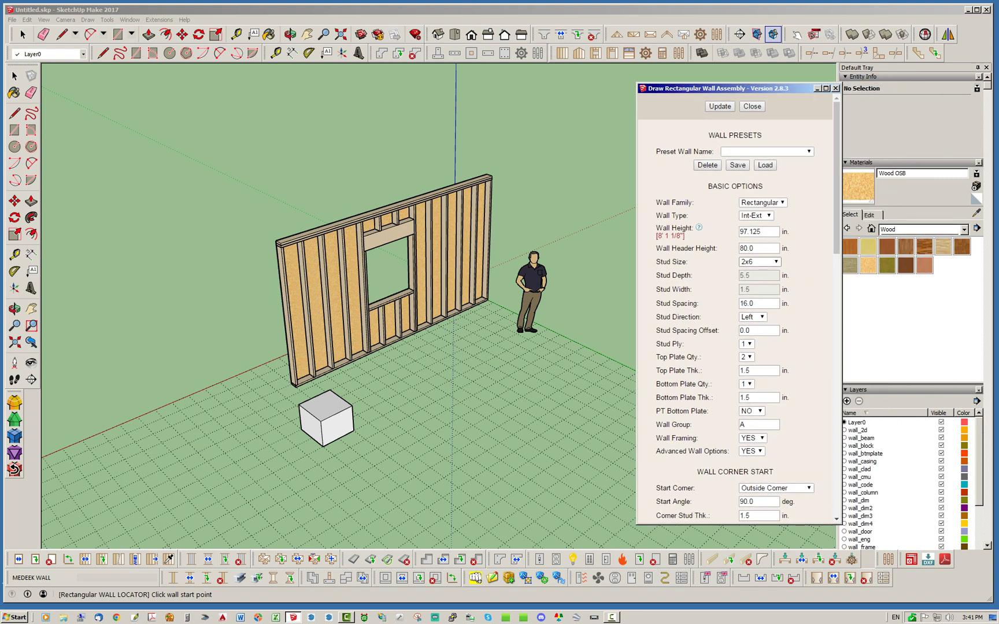
{"action": "left_click_drag", "start_coordinate": [765, 232], "coordinate": [740, 228]}
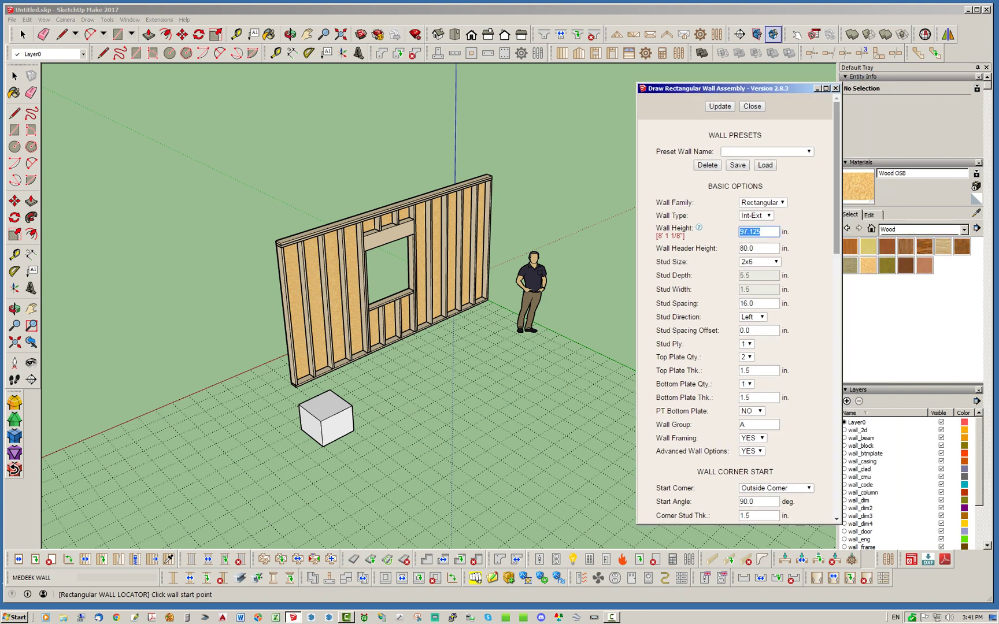
{"action": "type", "text": "108.0"}
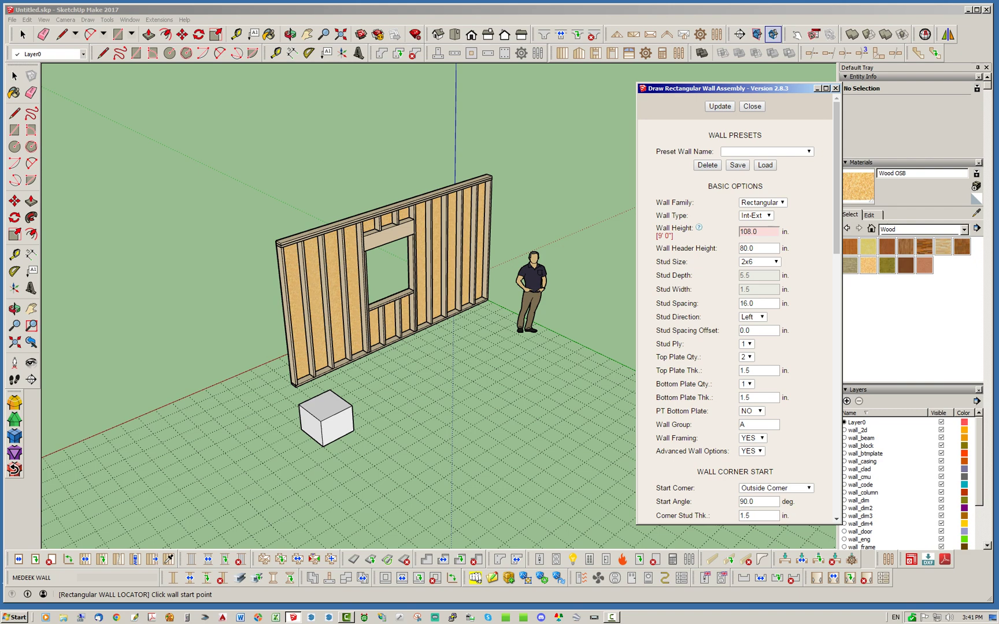
{"action": "mouse_move", "coordinate": [719, 88]}
{"action": "left_mouse_down"}
{"action": "mouse_move", "coordinate": [684, 82]}
{"action": "mouse_move", "coordinate": [724, 90]}
{"action": "left_mouse_up"}
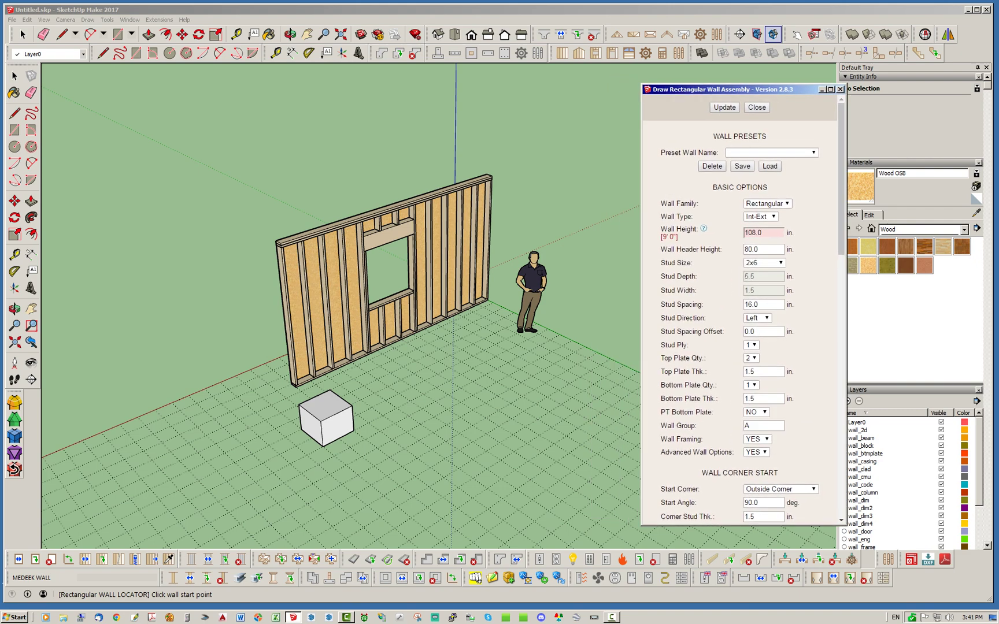
{"action": "left_click", "coordinate": [724, 108]}
Draw a 16' wall along the red axis outside the existing wall's sheathed side, and a perpendicular wall about 12' long from its far end.
{"action": "middle_click_drag", "start_coordinate": [277, 332], "coordinate": [341, 347]}
{"action": "scroll", "coordinate": [335, 342], "scroll_direction": "down", "scroll_amount": 2}
{"action": "middle_click_drag", "start_coordinate": [353, 432], "coordinate": [491, 422]}
{"action": "scroll", "coordinate": [368, 398], "scroll_direction": "down", "scroll_amount": 1}
{"action": "middle_click_drag", "start_coordinate": [327, 399], "coordinate": [482, 388]}
{"action": "scroll", "coordinate": [481, 388], "scroll_direction": "up", "scroll_amount": 4}
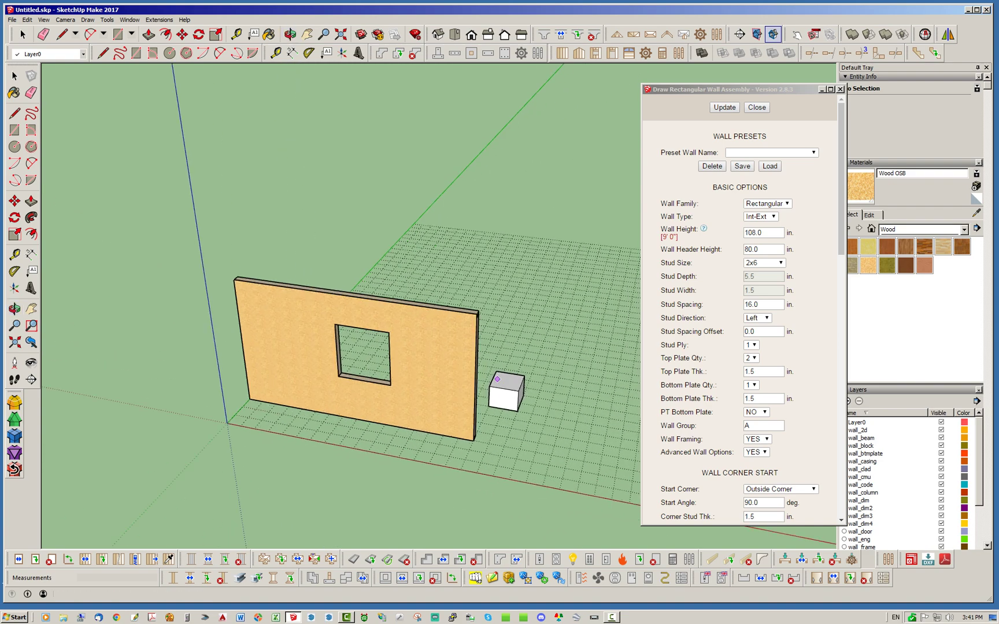
{"action": "left_click", "coordinate": [218, 423]}
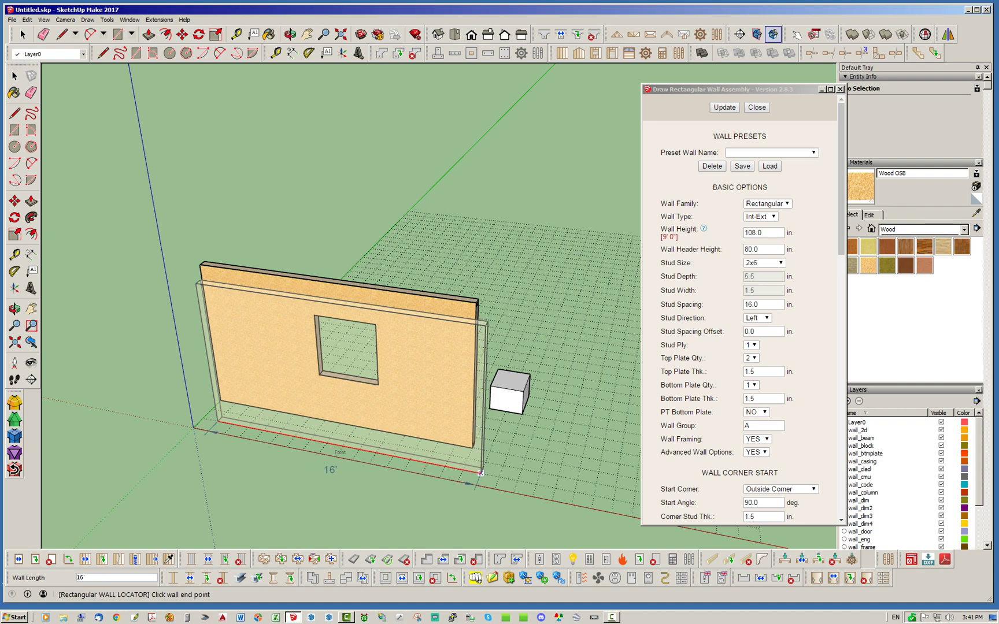
{"action": "left_click", "coordinate": [480, 473]}
{"action": "middle_click_drag", "start_coordinate": [546, 486], "coordinate": [396, 475]}
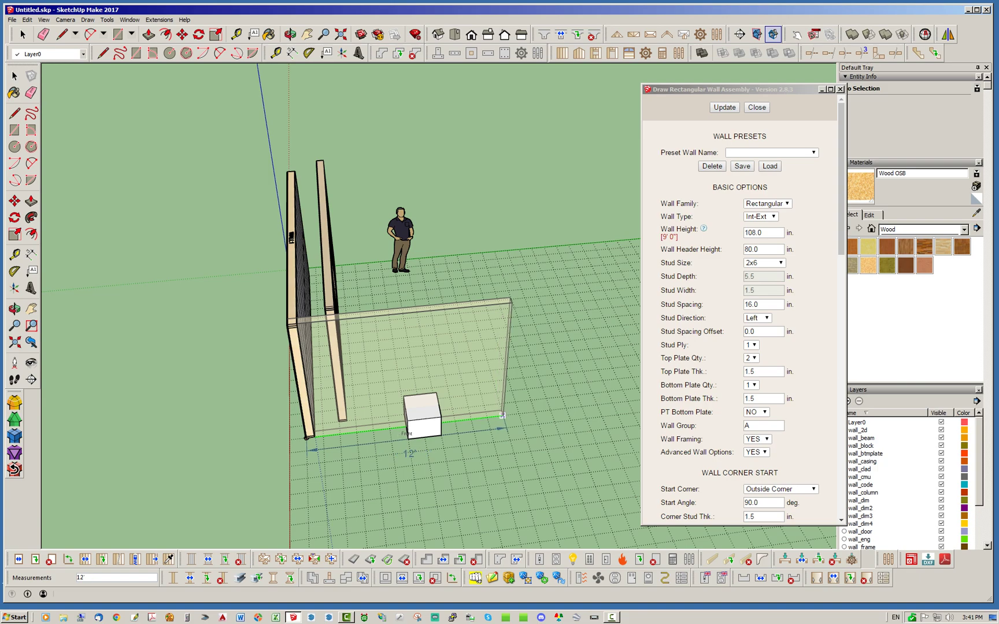
{"action": "left_click", "coordinate": [518, 414]}
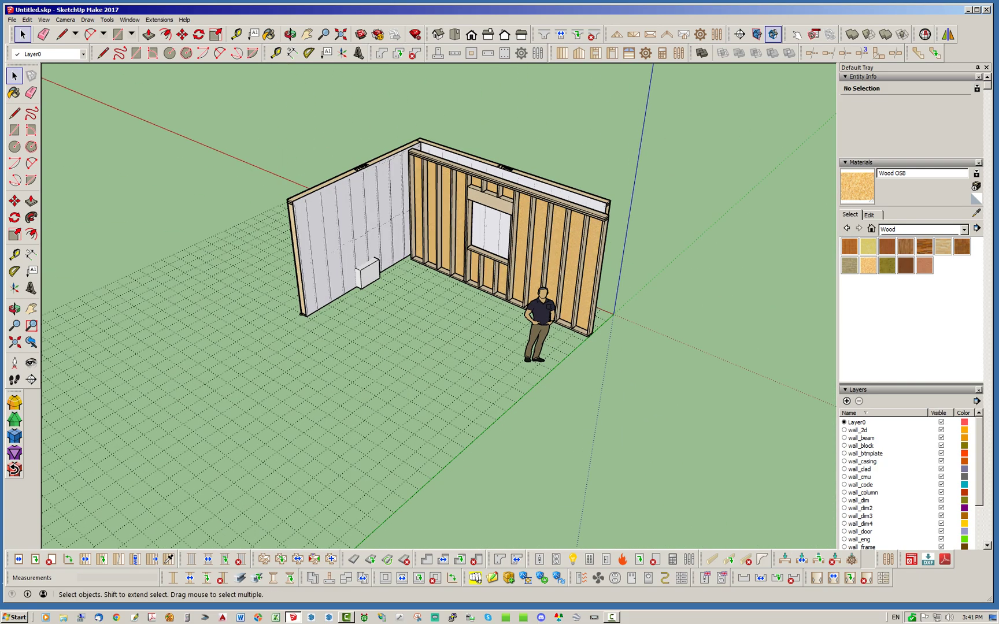
Delete the grouped box beside the perpendicular wall.
{"action": "left_click", "coordinate": [368, 274]}
{"action": "key", "text": "Delete"}
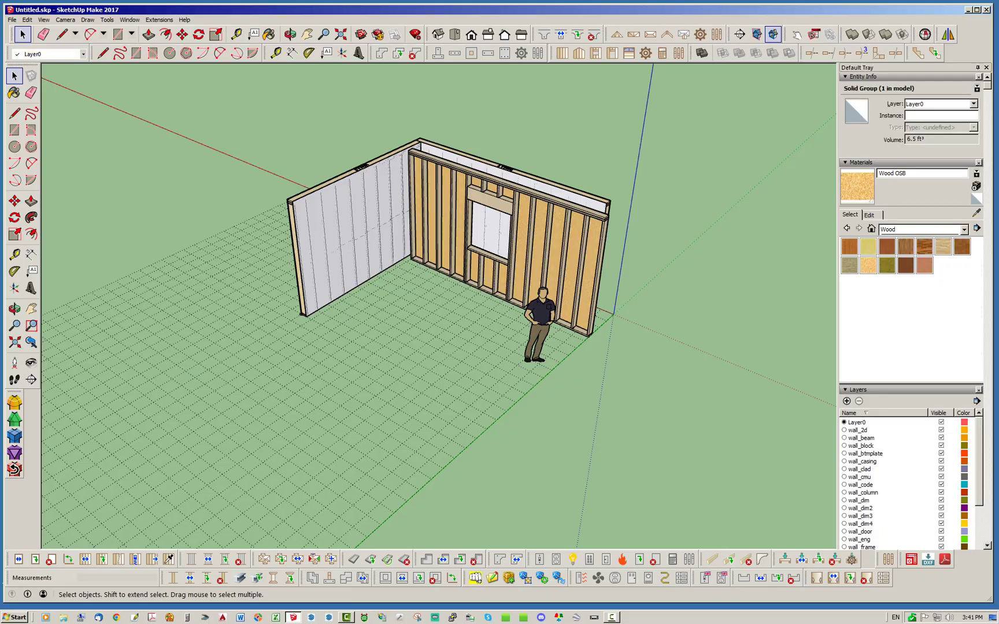
Insert a rectangular 36 by 48 in window assembly in the 16' wall, off-centre toward the end nearest the origin.
{"action": "middle_click_drag", "start_coordinate": [370, 278], "coordinate": [408, 278]}
{"action": "middle_click_drag", "start_coordinate": [601, 278], "coordinate": [223, 312]}
{"action": "mouse_move", "coordinate": [521, 301]}
{"action": "middle_mouse_down"}
{"action": "mouse_move", "coordinate": [327, 266]}
{"action": "mouse_move", "coordinate": [506, 303]}
{"action": "middle_mouse_up"}
{"action": "middle_click_drag", "start_coordinate": [375, 315], "coordinate": [362, 277]}
{"action": "scroll", "coordinate": [500, 296], "scroll_direction": "up", "scroll_amount": 5}
{"action": "scroll", "coordinate": [497, 296], "scroll_direction": "down", "scroll_amount": 2}
{"action": "scroll", "coordinate": [497, 296], "scroll_direction": "down", "scroll_amount": 1}
{"action": "left_click", "coordinate": [595, 53]}
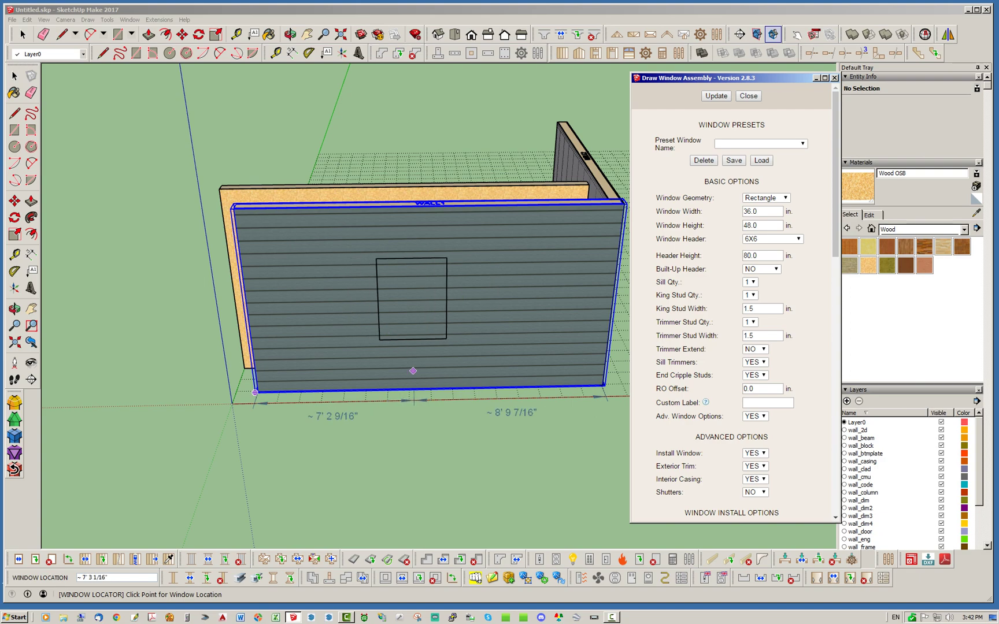
{"action": "left_click", "coordinate": [387, 401]}
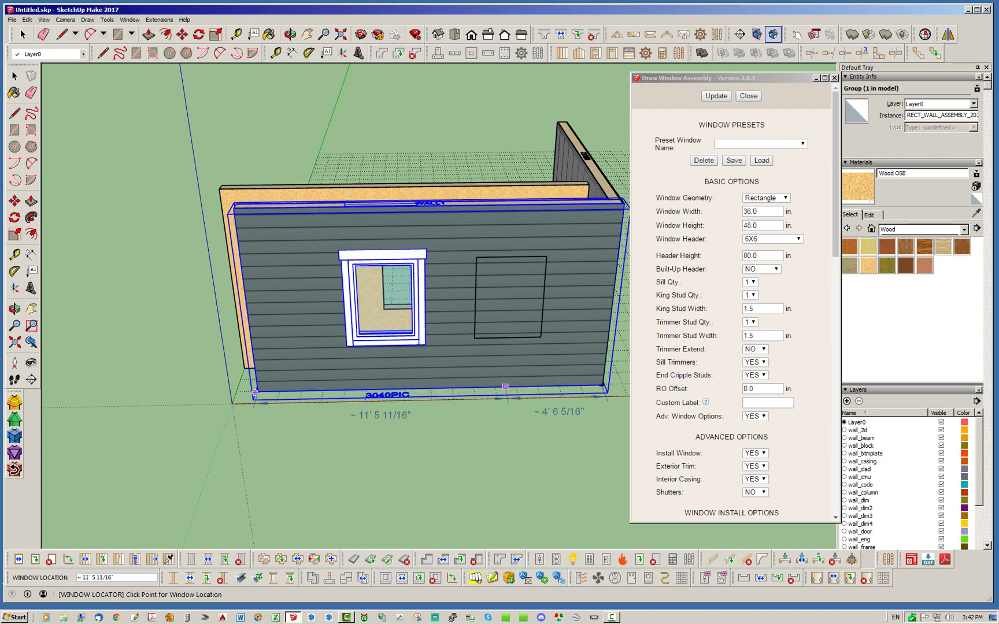
Move the manually framed wall group along the red axis to the outer side of the perpendicular wall, clear of both new walls.
{"action": "middle_click_drag", "start_coordinate": [387, 401], "coordinate": [564, 393]}
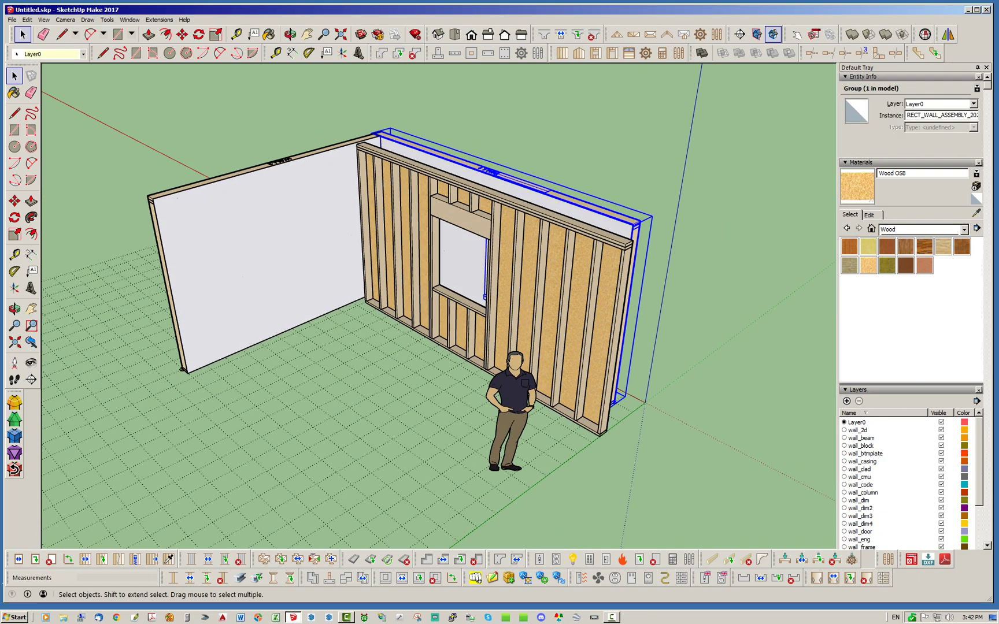
{"action": "left_click", "coordinate": [496, 260]}
{"action": "left_click", "coordinate": [182, 34]}
{"action": "left_click", "coordinate": [423, 514]}
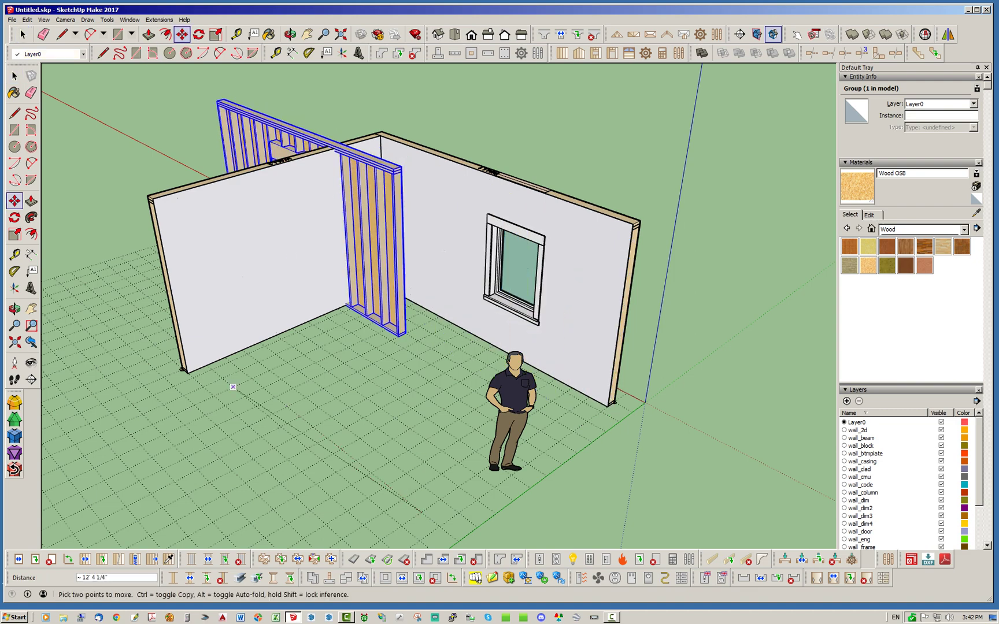
{"action": "left_click", "coordinate": [147, 327]}
{"action": "key", "text": "space"}
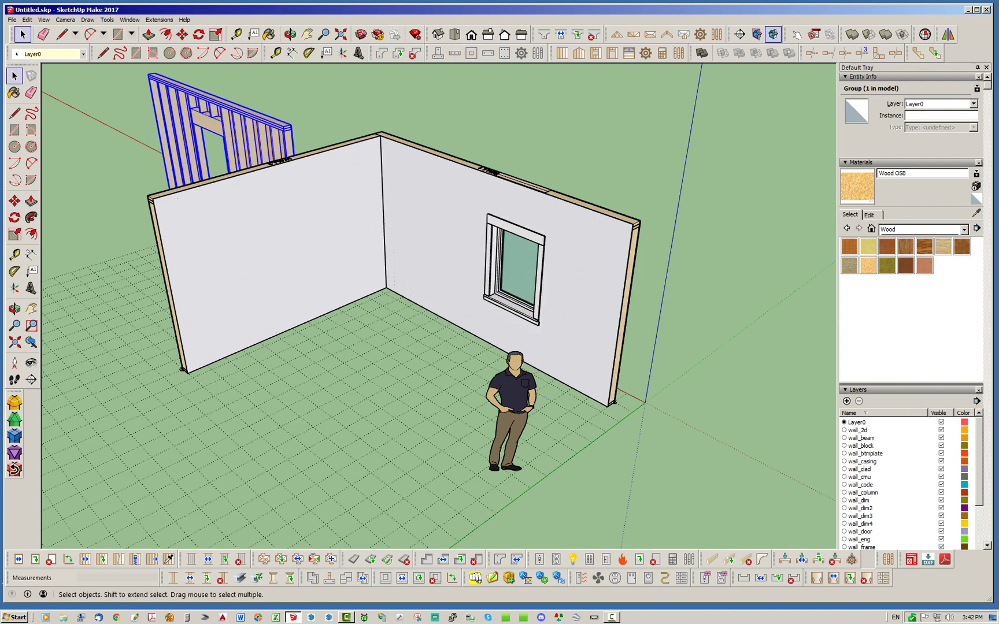
List the materials used in the model, and hide the wall_gypsum and wall_casing layers.
{"action": "middle_click_drag", "start_coordinate": [162, 330], "coordinate": [194, 331]}
{"action": "left_click", "coordinate": [871, 229]}
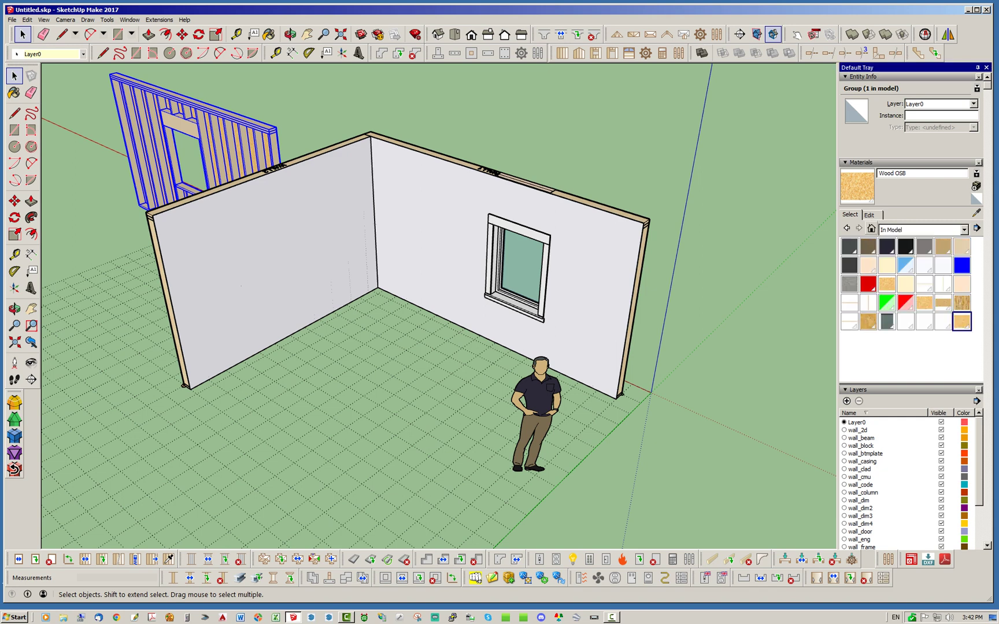
{"action": "scroll", "coordinate": [890, 485], "scroll_direction": "down", "scroll_amount": 2}
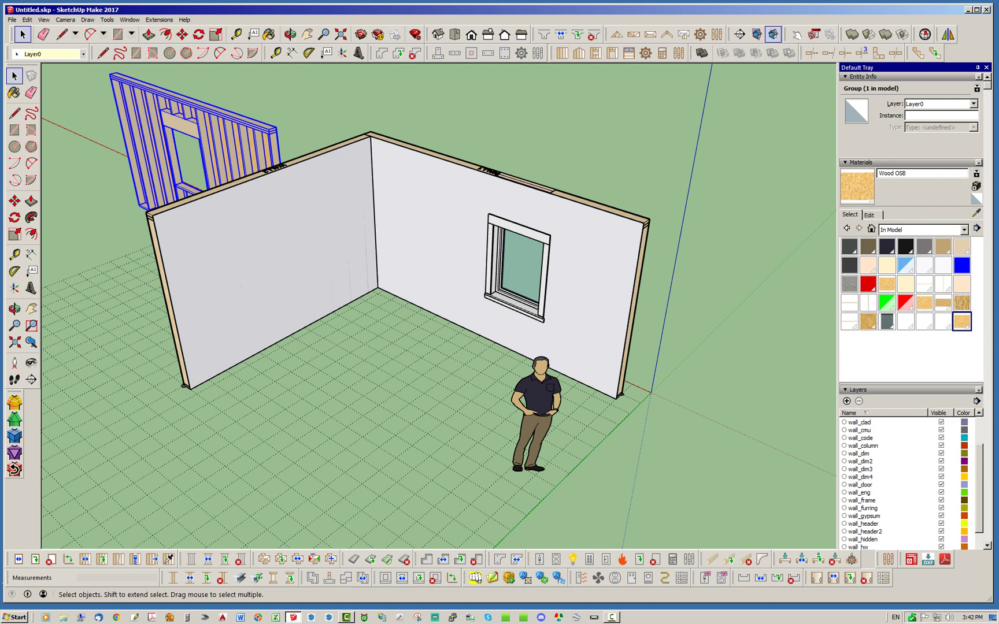
{"action": "left_click", "coordinate": [942, 515]}
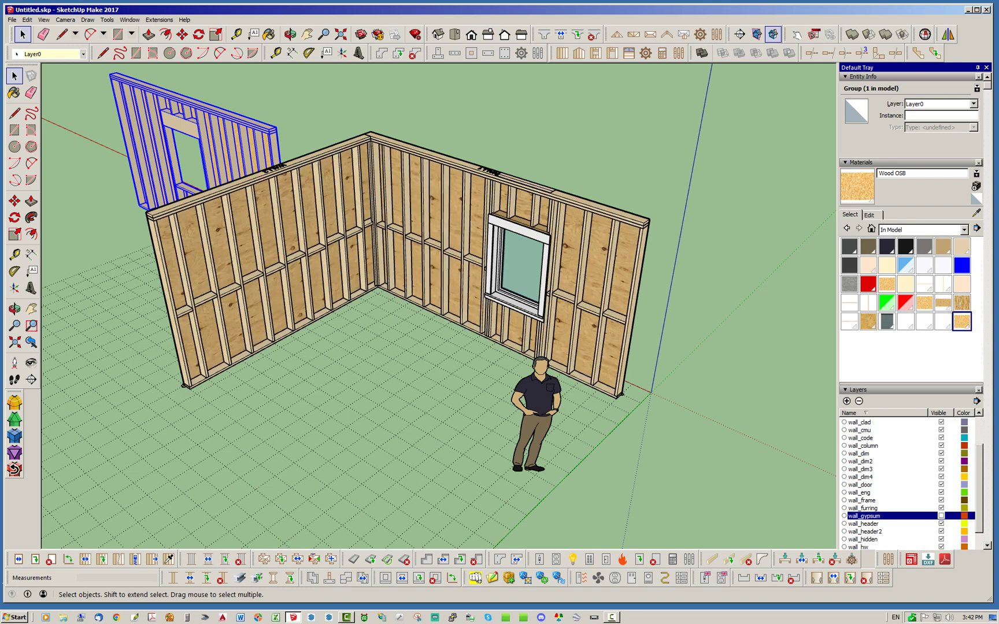
{"action": "scroll", "coordinate": [891, 484], "scroll_direction": "down", "scroll_amount": 2}
{"action": "scroll", "coordinate": [890, 485], "scroll_direction": "up", "scroll_amount": 3}
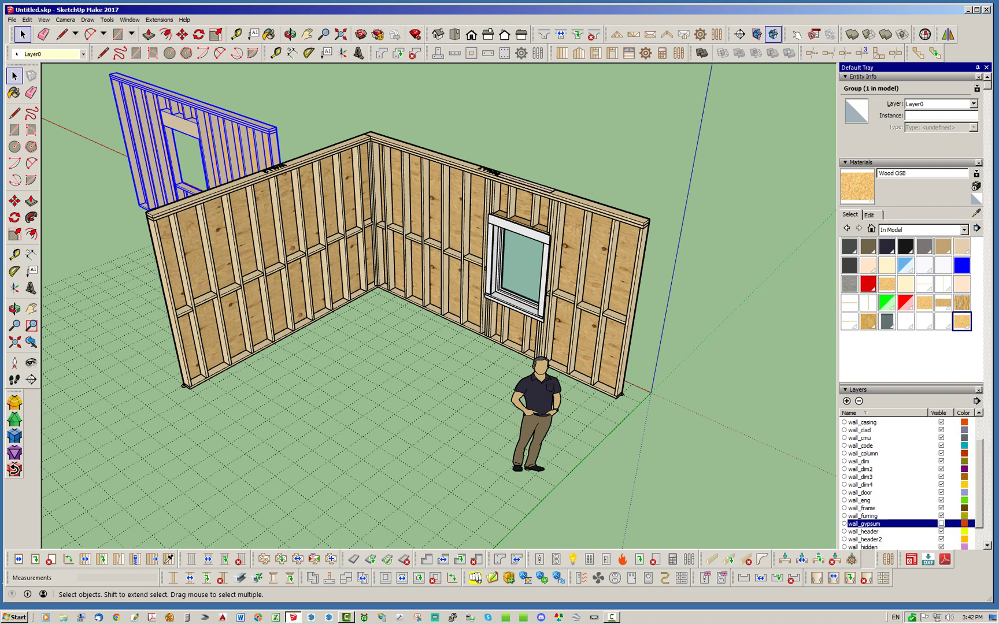
{"action": "left_click", "coordinate": [941, 423]}
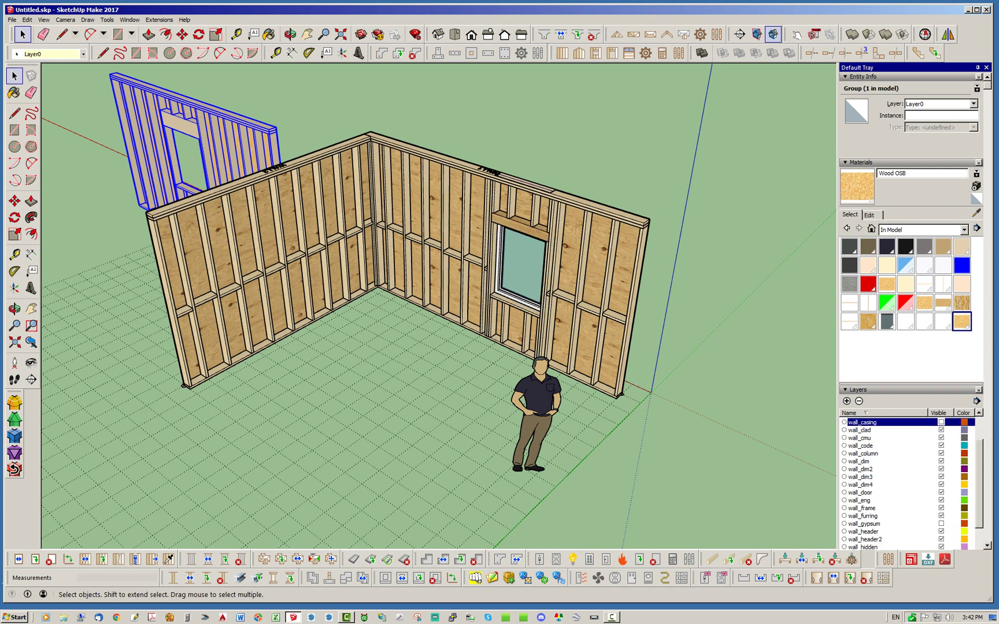
Hide the wall_window layer and clear the selection of the manually framed wall.
{"action": "scroll", "coordinate": [891, 484], "scroll_direction": "down", "scroll_amount": 2}
{"action": "scroll", "coordinate": [890, 485], "scroll_direction": "down", "scroll_amount": 1}
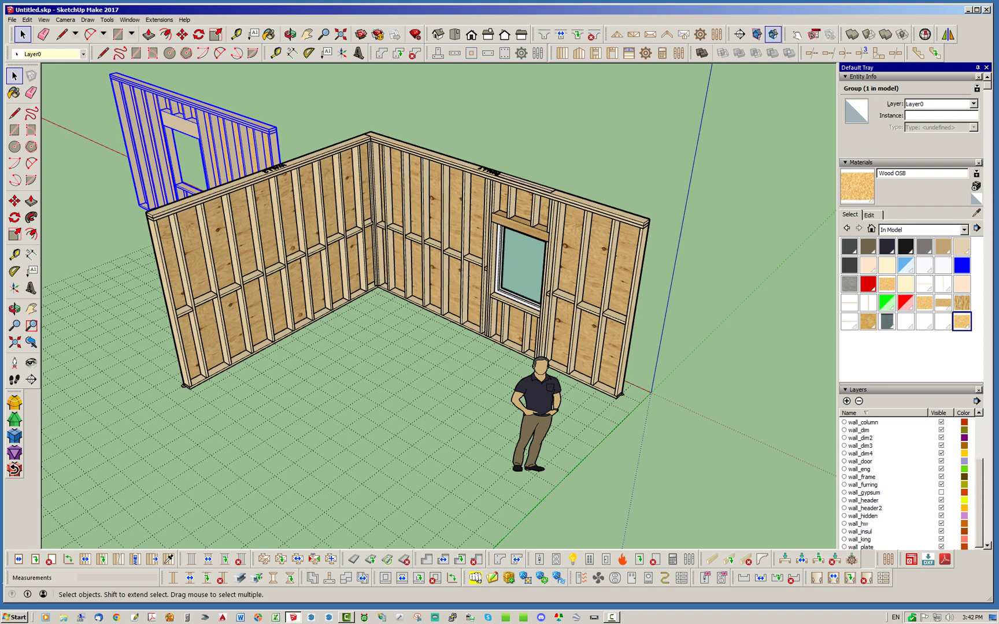
{"action": "scroll", "coordinate": [891, 485], "scroll_direction": "down", "scroll_amount": 1}
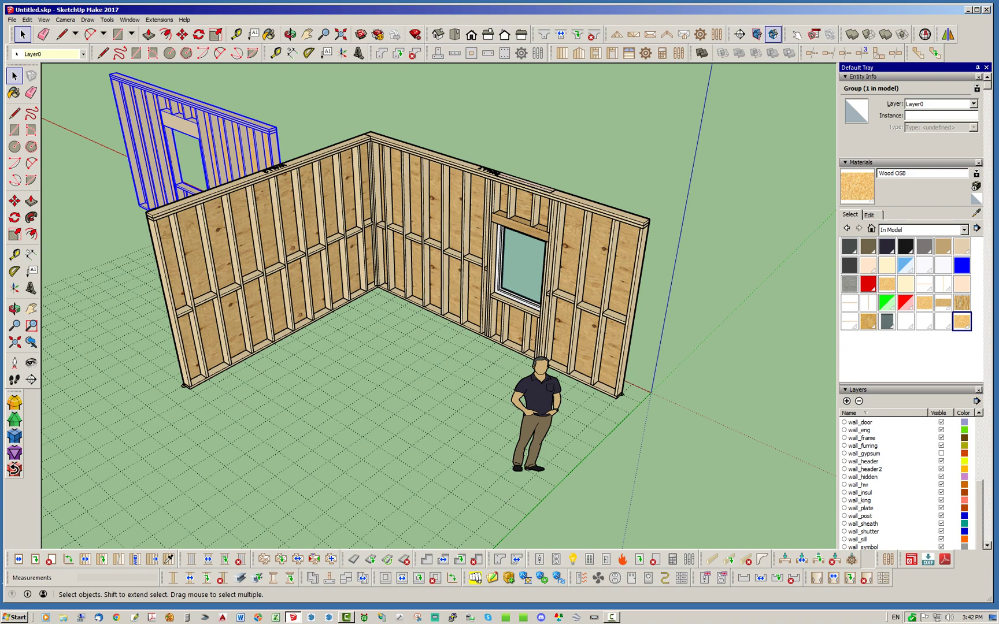
{"action": "scroll", "coordinate": [890, 485], "scroll_direction": "down", "scroll_amount": 2}
{"action": "left_click", "coordinate": [941, 508]}
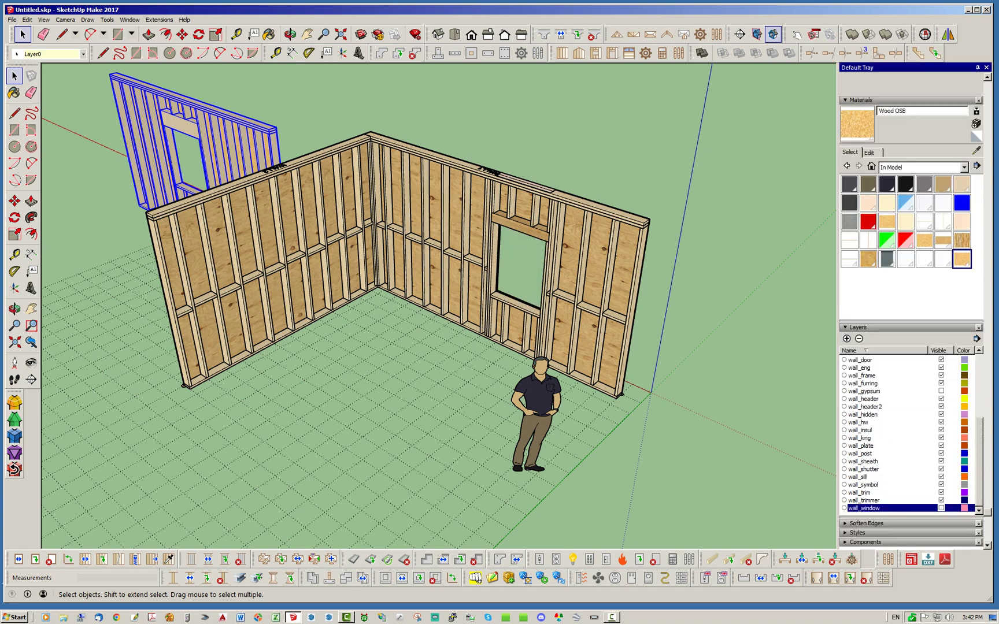
{"action": "left_click", "coordinate": [703, 255]}
Examine the exposed framing around the window opening and compare it with the manually framed wall.
{"action": "scroll", "coordinate": [612, 215], "scroll_direction": "up", "scroll_amount": 5}
{"action": "scroll", "coordinate": [613, 215], "scroll_direction": "up", "scroll_amount": 2}
{"action": "middle_click_drag", "start_coordinate": [613, 215], "coordinate": [567, 294]}
{"action": "scroll", "coordinate": [455, 293], "scroll_direction": "down", "scroll_amount": 3}
{"action": "scroll", "coordinate": [566, 294], "scroll_direction": "down", "scroll_amount": 3}
{"action": "mouse_move", "coordinate": [428, 324]}
{"action": "middle_mouse_down"}
{"action": "mouse_move", "coordinate": [538, 315]}
{"action": "mouse_move", "coordinate": [579, 290]}
{"action": "middle_mouse_up"}
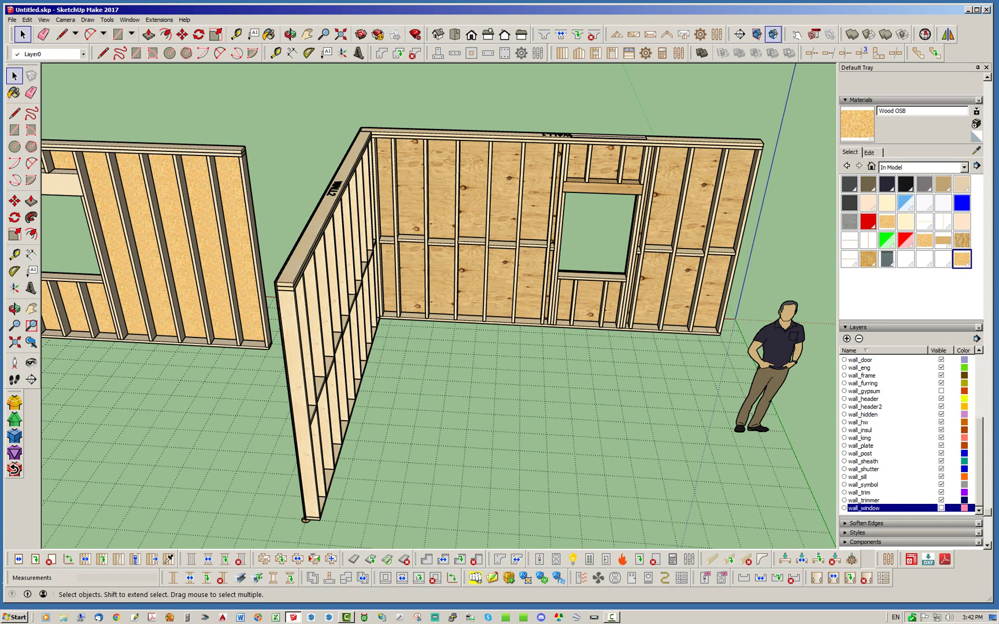
{"action": "middle_click_drag", "start_coordinate": [521, 306], "coordinate": [415, 370]}
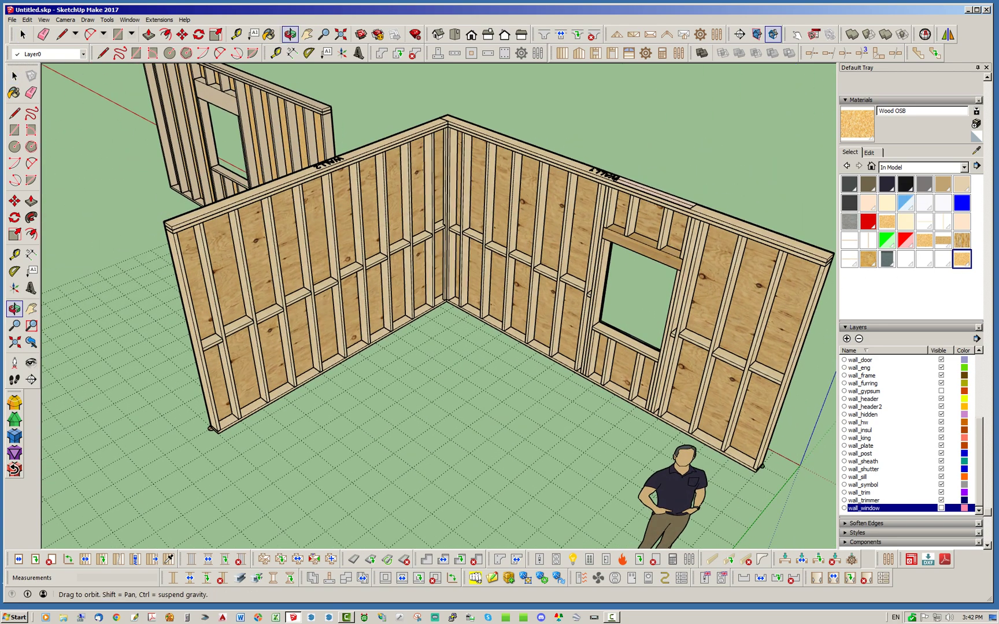
{"action": "scroll", "coordinate": [415, 373], "scroll_direction": "down", "scroll_amount": 3}
{"action": "scroll", "coordinate": [440, 181], "scroll_direction": "up", "scroll_amount": 5}
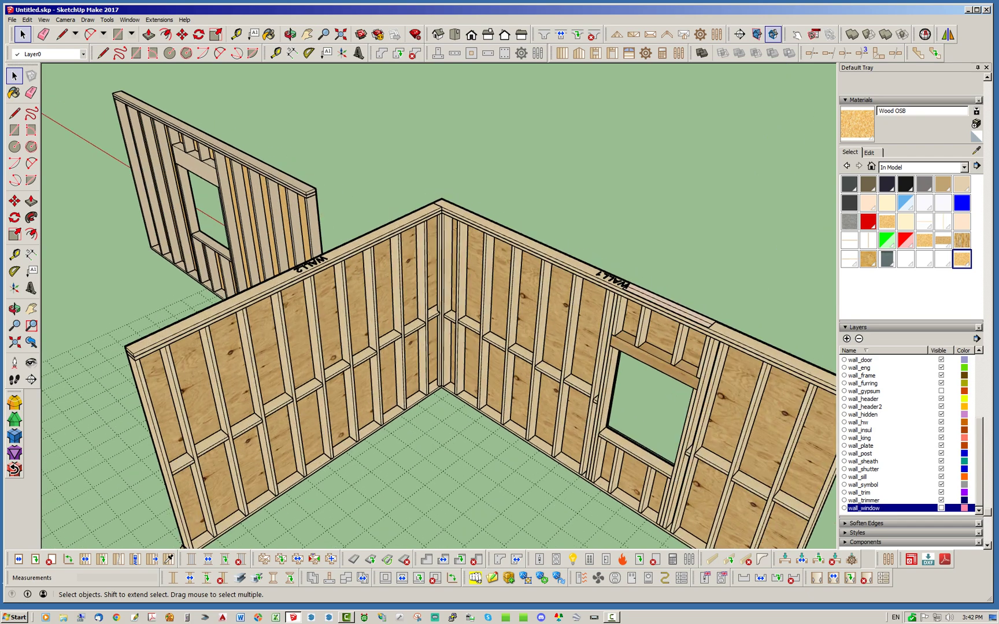
{"action": "scroll", "coordinate": [457, 234], "scroll_direction": "down", "scroll_amount": 3}
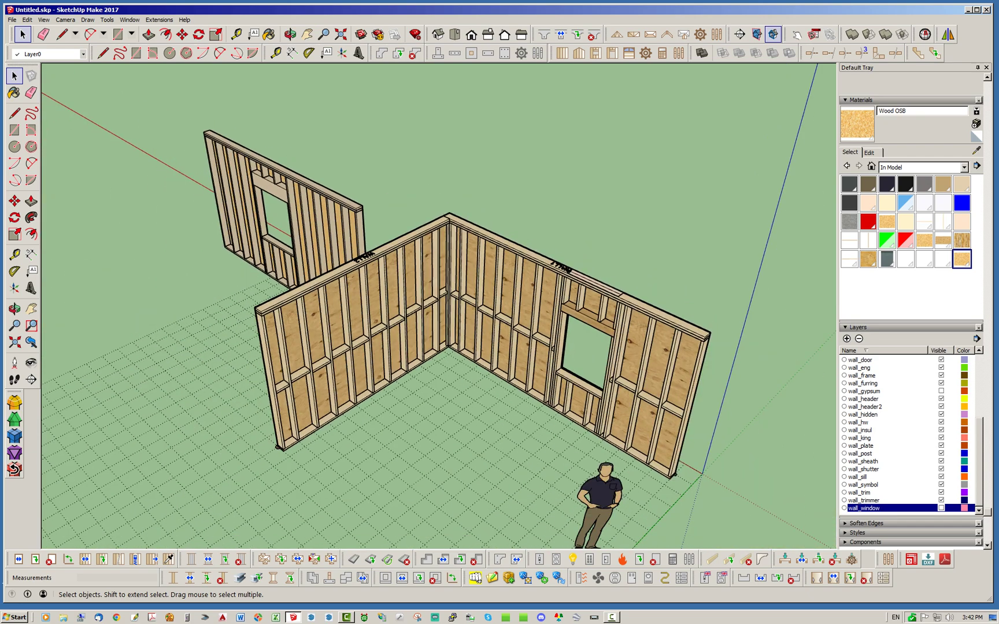
{"action": "scroll", "coordinate": [601, 361], "scroll_direction": "up", "scroll_amount": 2}
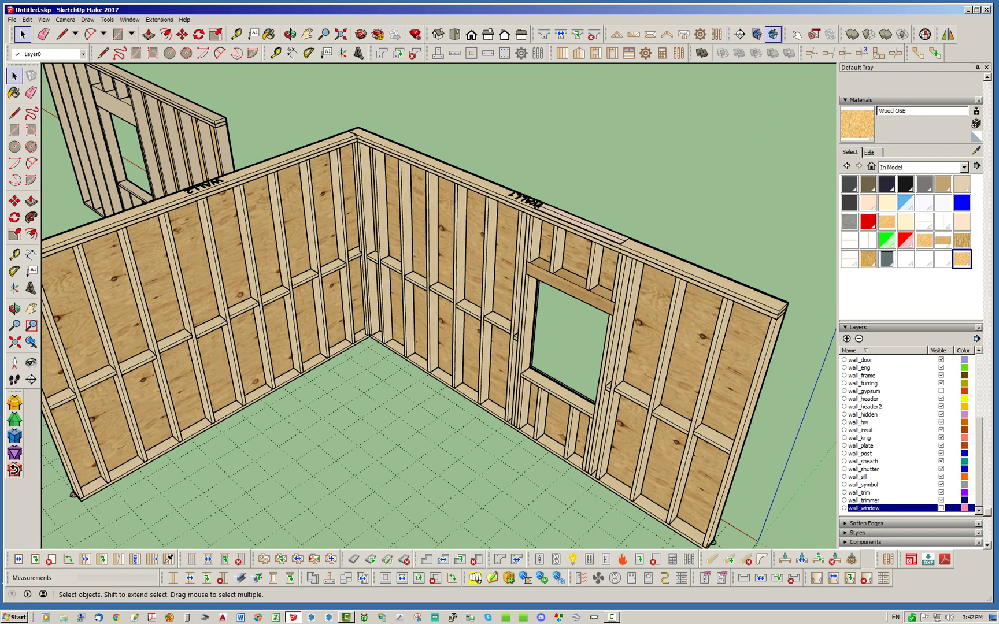
Delete the window opening from WALL1 using the Delete Opening tool.
{"action": "middle_click_drag", "start_coordinate": [462, 358], "coordinate": [225, 344]}
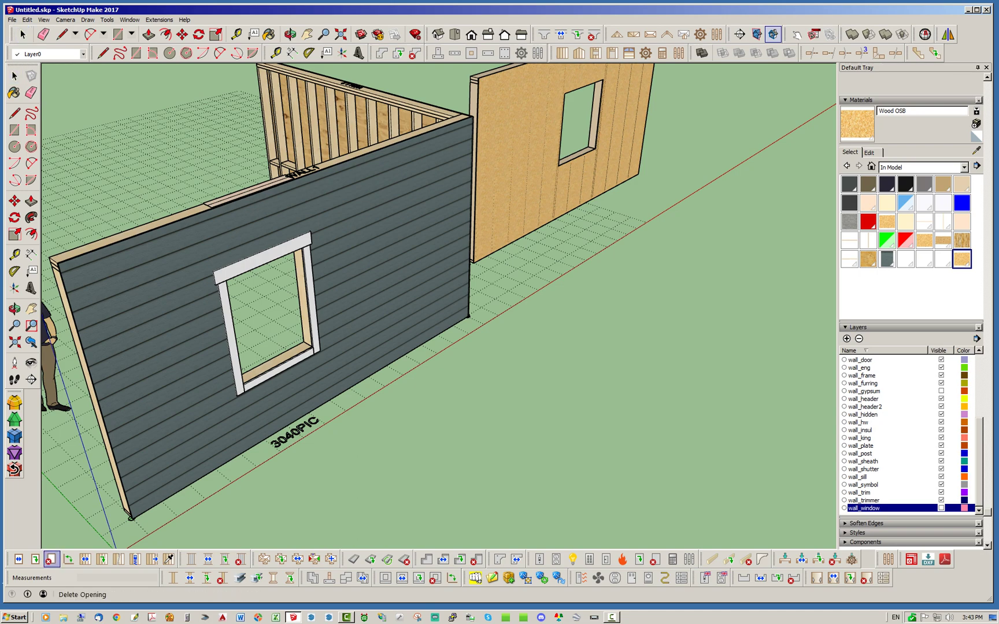
{"action": "left_click", "coordinate": [51, 560]}
{"action": "left_click", "coordinate": [288, 253]}
{"action": "middle_click_drag", "start_coordinate": [414, 299], "coordinate": [506, 410]}
{"action": "middle_click_drag", "start_coordinate": [412, 451], "coordinate": [459, 437]}
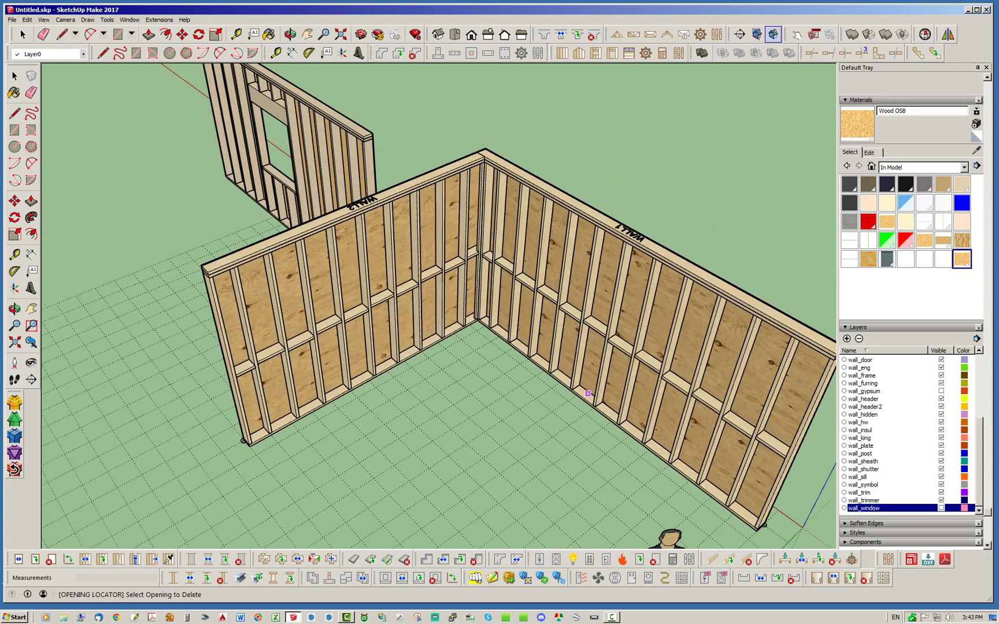
{"action": "left_click", "coordinate": [22, 34]}
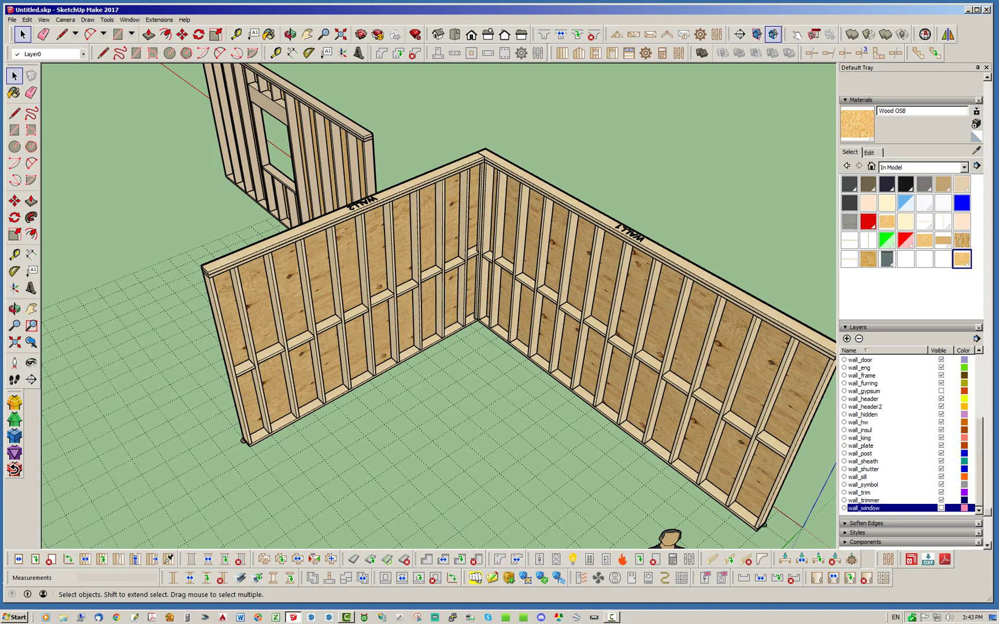
Inspect the parameters stored in the WALL2 assembly's attribute dictionaries using the Attribute Editor.
{"action": "left_click", "coordinate": [353, 312]}
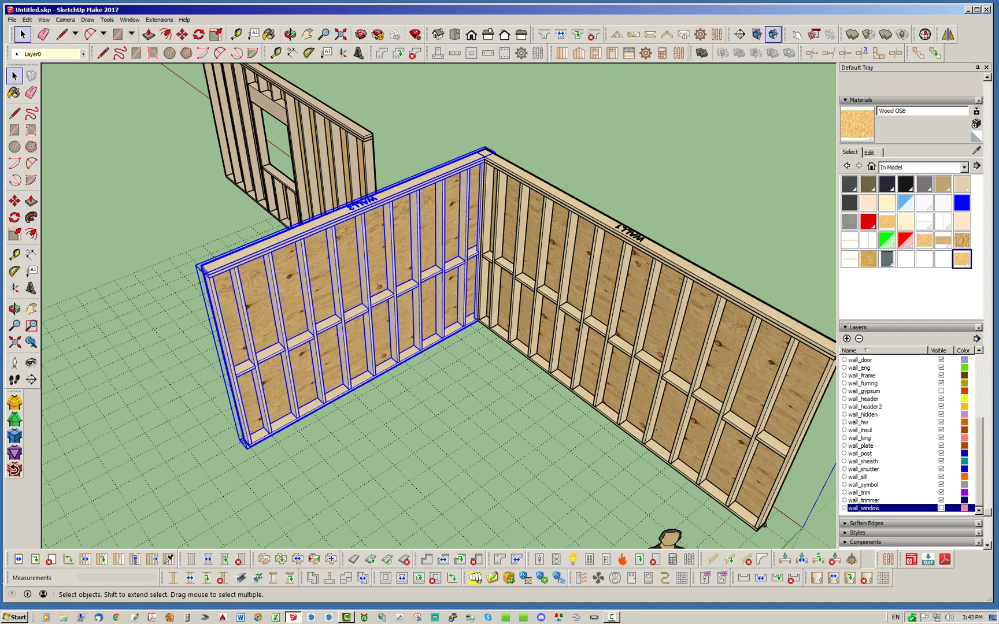
{"action": "right_click", "coordinate": [430, 211]}
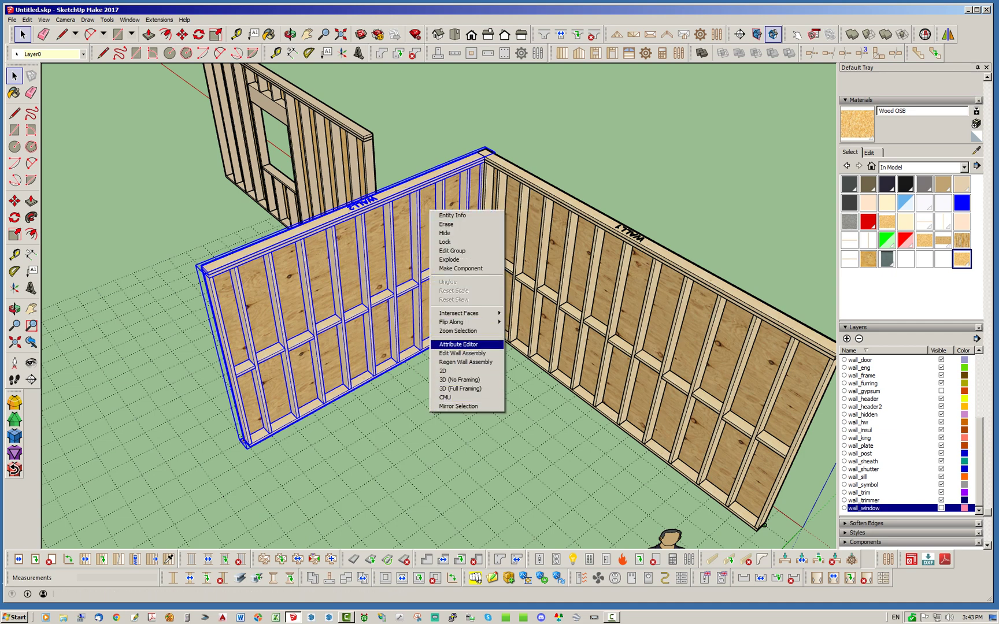
{"action": "left_click", "coordinate": [458, 344]}
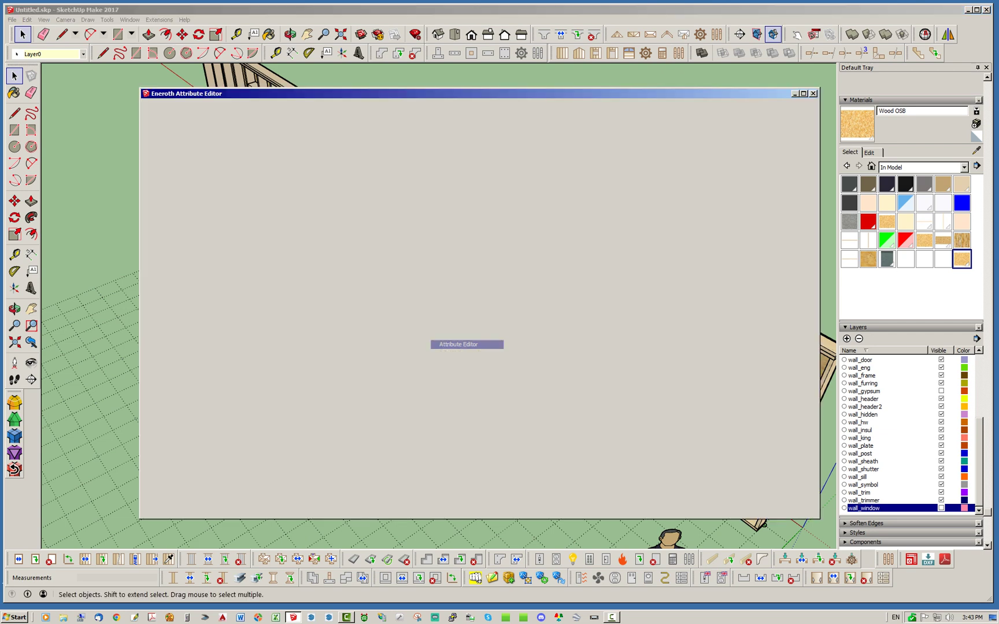
{"action": "mouse_move", "coordinate": [579, 95]}
{"action": "left_mouse_down"}
{"action": "mouse_move", "coordinate": [586, 90]}
{"action": "mouse_move", "coordinate": [575, 87]}
{"action": "left_mouse_up"}
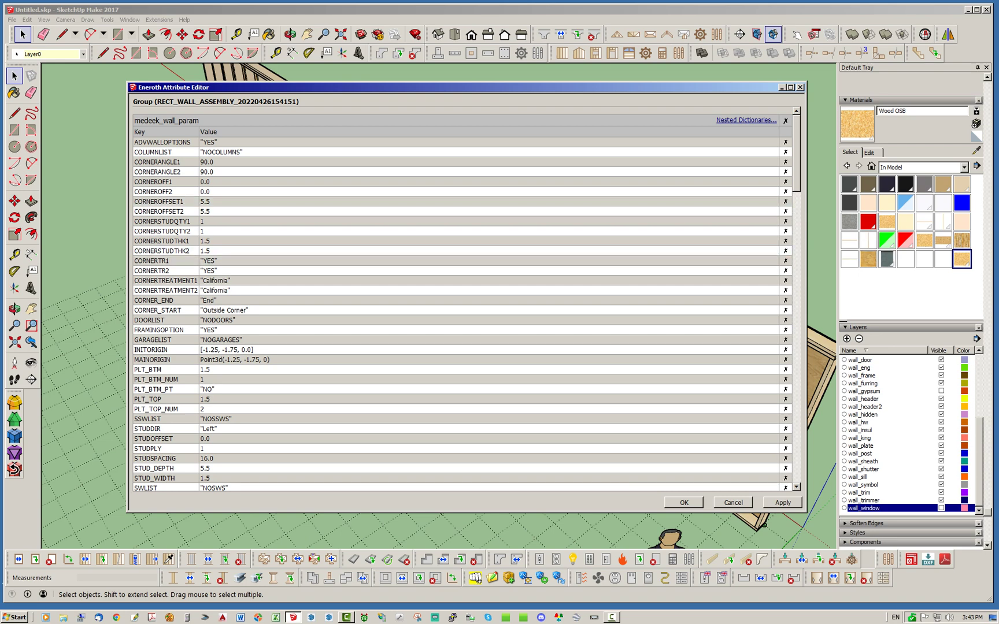
{"action": "scroll", "coordinate": [463, 300], "scroll_direction": "down", "scroll_amount": 20}
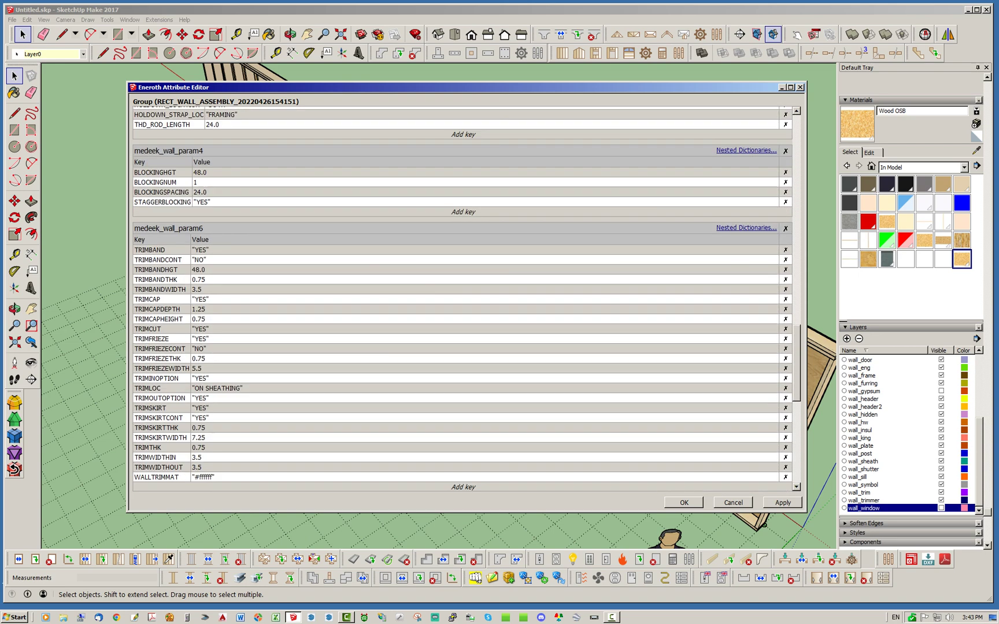
{"action": "scroll", "coordinate": [462, 300], "scroll_direction": "up", "scroll_amount": 20}
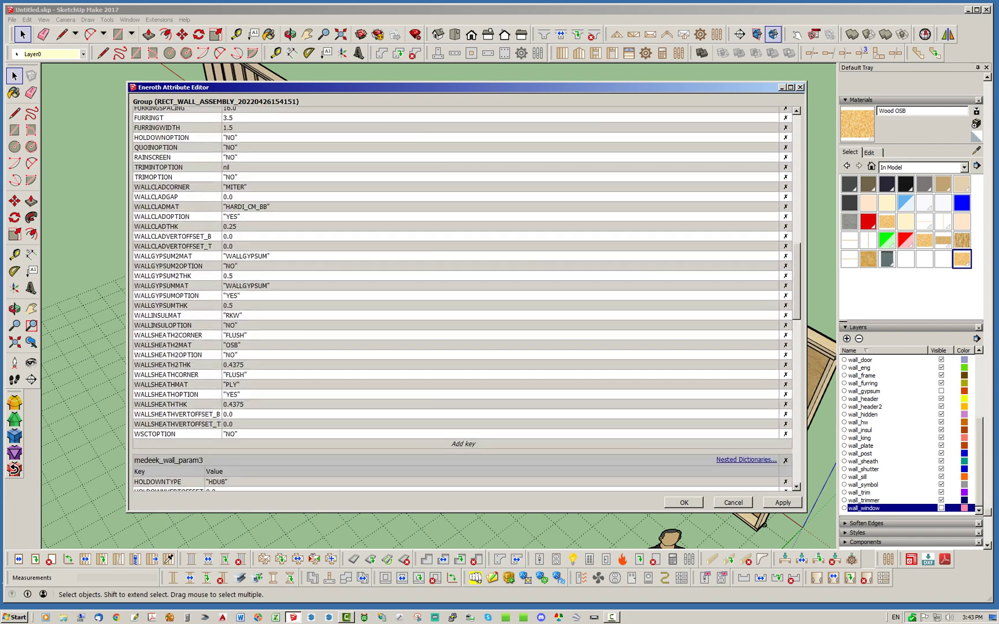
{"action": "left_click", "coordinate": [800, 87]}
{"action": "left_click", "coordinate": [665, 150]}
Insert a rectangular 36 by 80 in door assembly with a 6X6 header in WALL2, 7' from the corner with WALL1.
{"action": "middle_click_drag", "start_coordinate": [439, 324], "coordinate": [559, 369]}
{"action": "scroll", "coordinate": [570, 364], "scroll_direction": "down", "scroll_amount": 4}
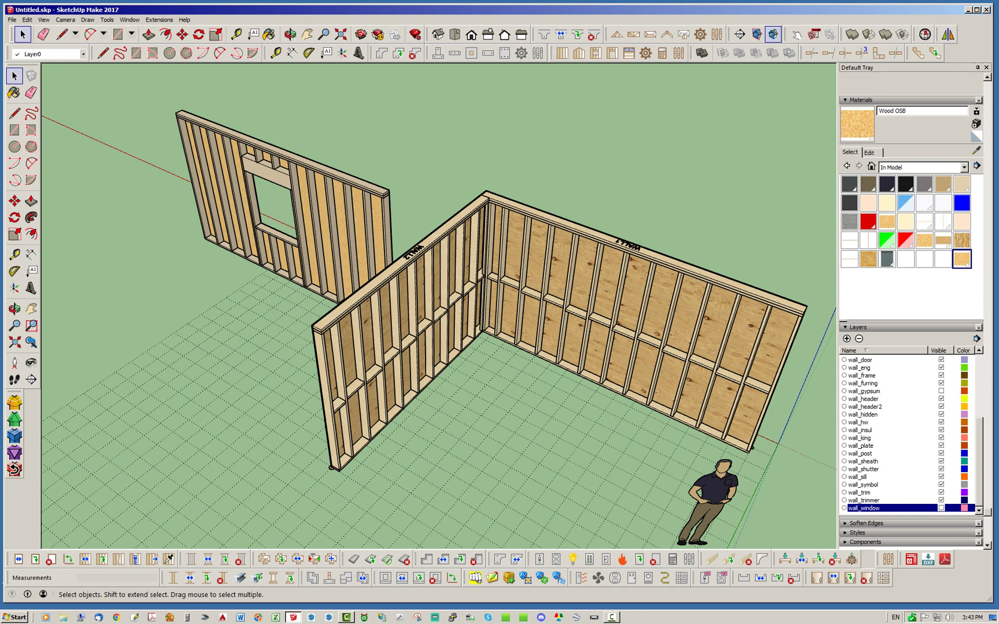
{"action": "left_click", "coordinate": [613, 53]}
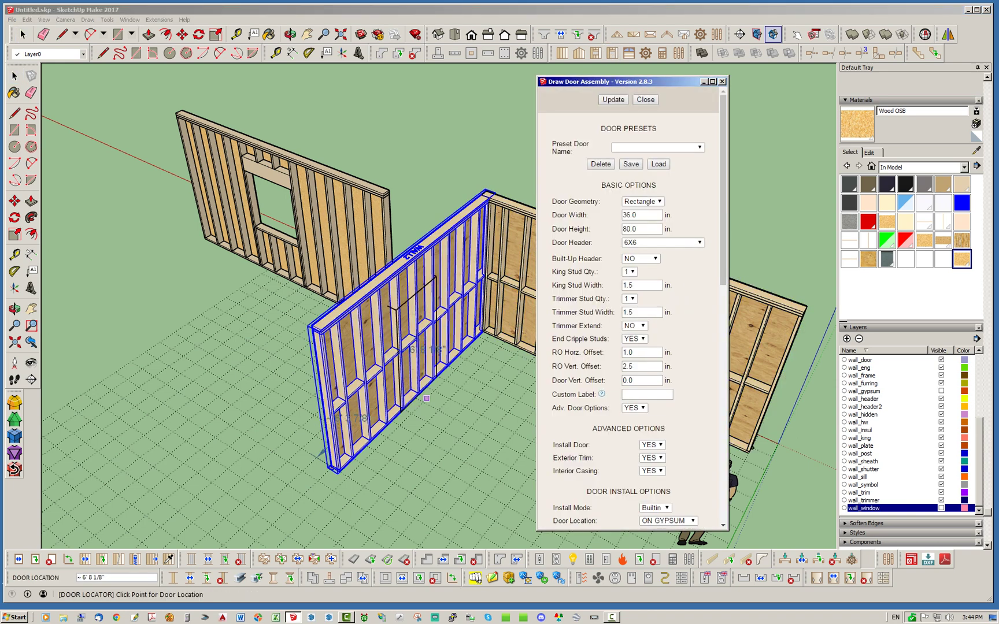
{"action": "left_click", "coordinate": [422, 401]}
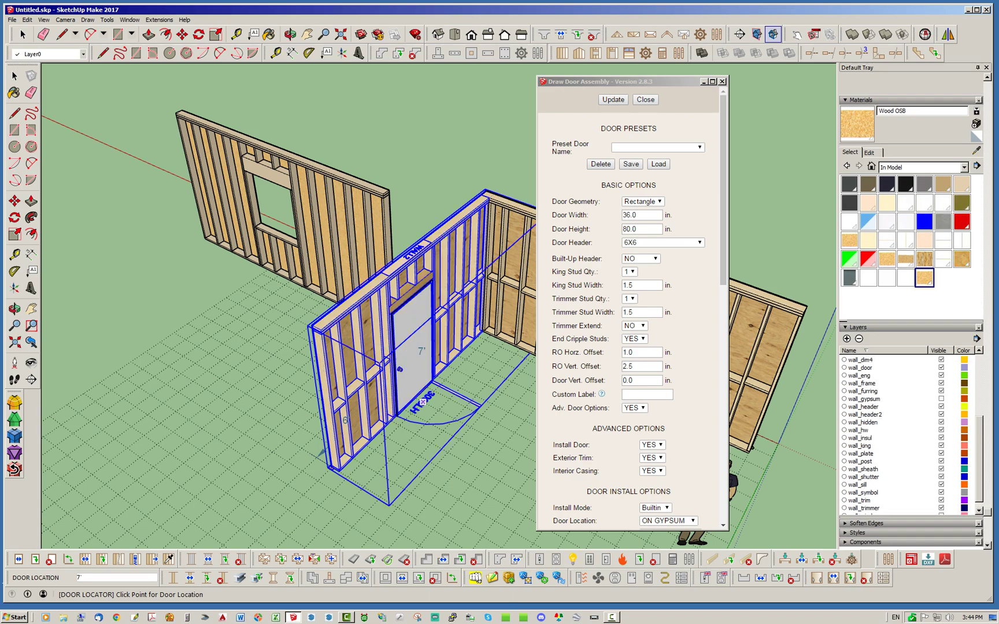
{"action": "left_click", "coordinate": [509, 417]}
Examine the door in WALL2 from outside and inside, and compare the wall assemblies with the manually framed wall.
{"action": "middle_click_drag", "start_coordinate": [509, 417], "coordinate": [682, 402]}
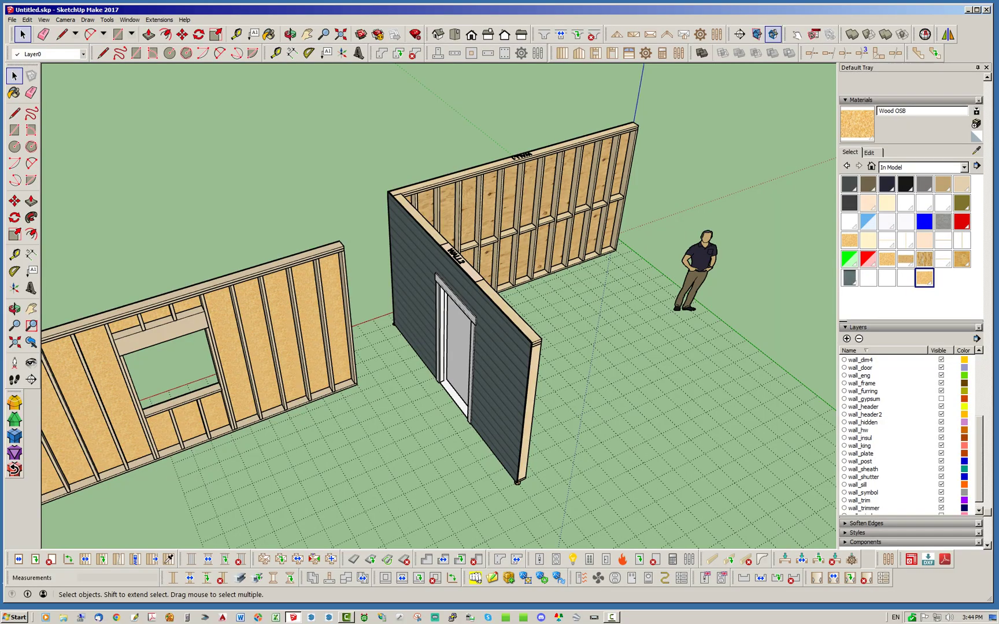
{"action": "mouse_move", "coordinate": [538, 382]}
{"action": "middle_mouse_down"}
{"action": "mouse_move", "coordinate": [642, 368]}
{"action": "mouse_move", "coordinate": [451, 411]}
{"action": "mouse_move", "coordinate": [399, 324]}
{"action": "mouse_move", "coordinate": [445, 393]}
{"action": "mouse_move", "coordinate": [529, 399]}
{"action": "mouse_move", "coordinate": [620, 377]}
{"action": "middle_mouse_up"}
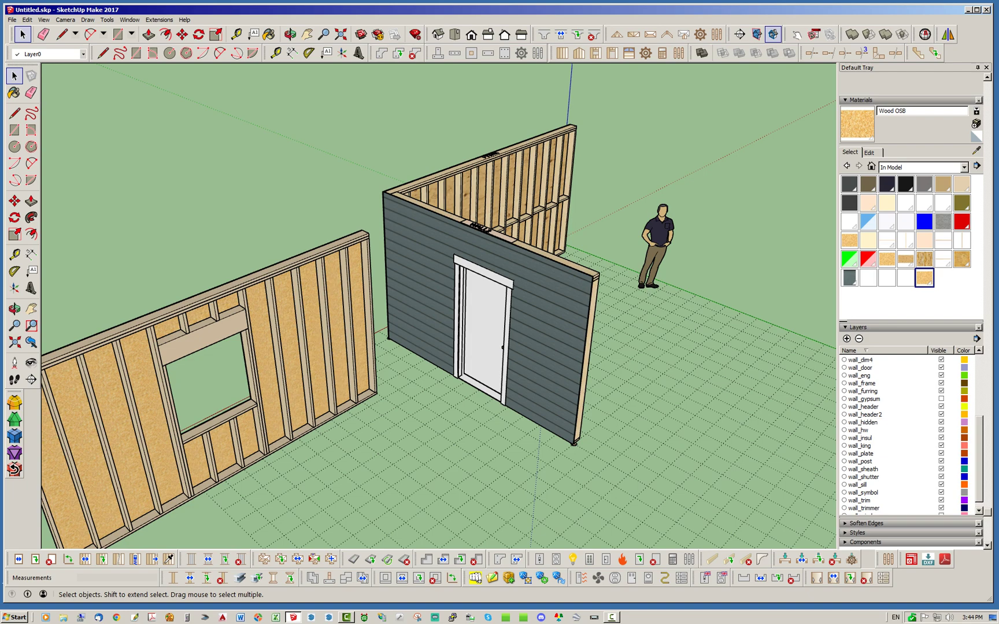
{"action": "mouse_move", "coordinate": [602, 364]}
{"action": "middle_mouse_down"}
{"action": "mouse_move", "coordinate": [431, 422]}
{"action": "mouse_move", "coordinate": [385, 425]}
{"action": "mouse_move", "coordinate": [393, 407]}
{"action": "middle_mouse_up"}
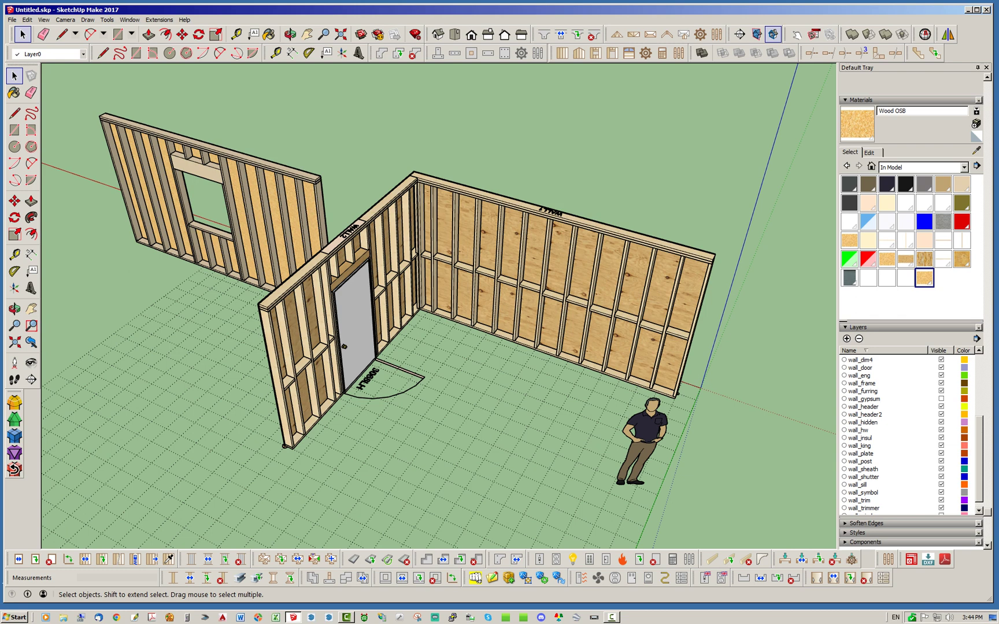
{"action": "middle_click_drag", "start_coordinate": [295, 437], "coordinate": [381, 402]}
{"action": "scroll", "coordinate": [382, 401], "scroll_direction": "down", "scroll_amount": 2}
{"action": "scroll", "coordinate": [205, 239], "scroll_direction": "up", "scroll_amount": 2}
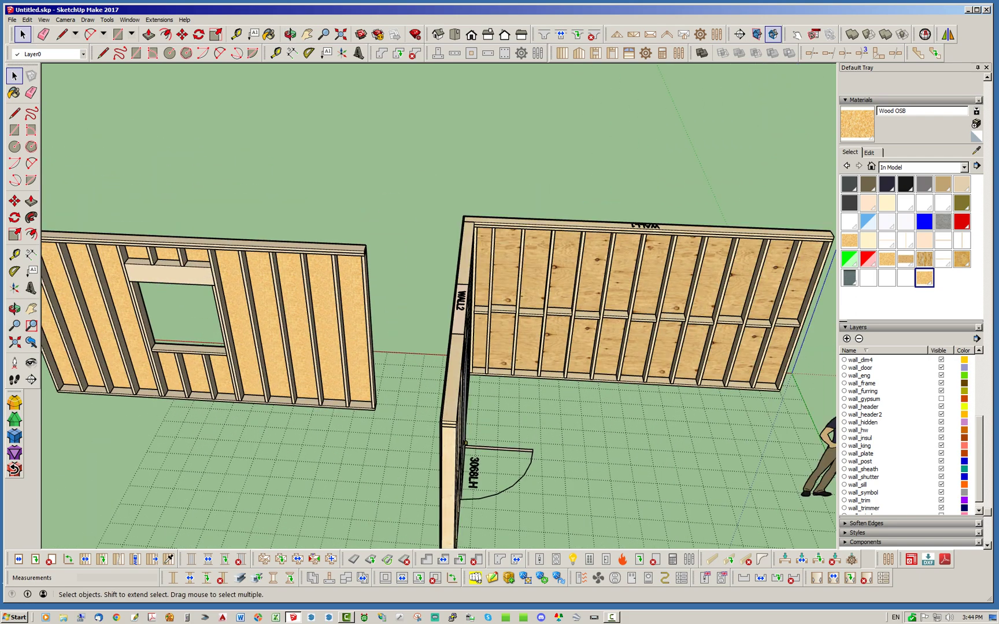
{"action": "middle_click_drag", "start_coordinate": [370, 324], "coordinate": [248, 344]}
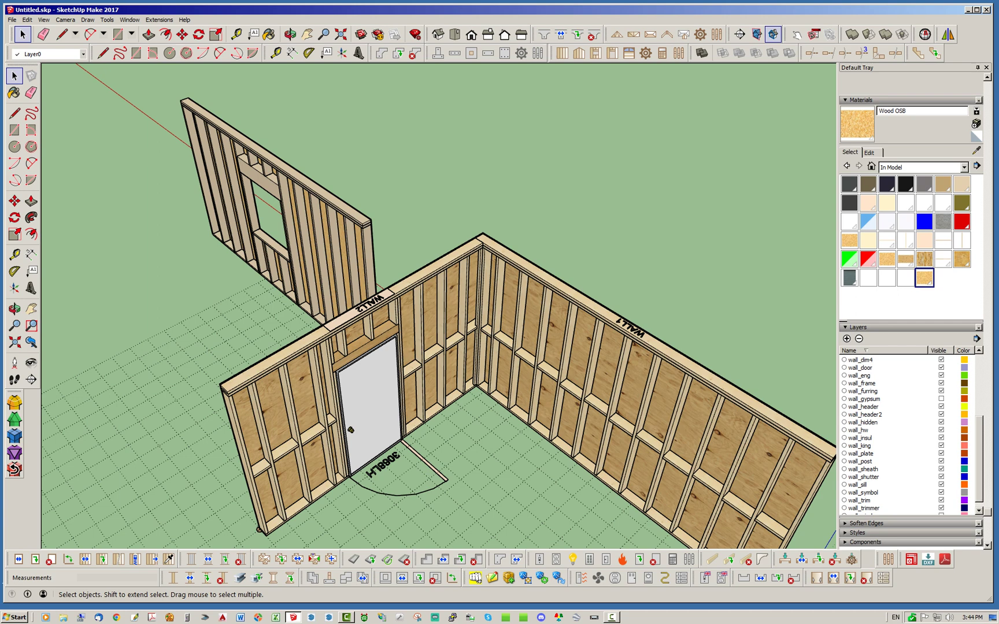
{"action": "middle_click_drag", "start_coordinate": [295, 425], "coordinate": [425, 389]}
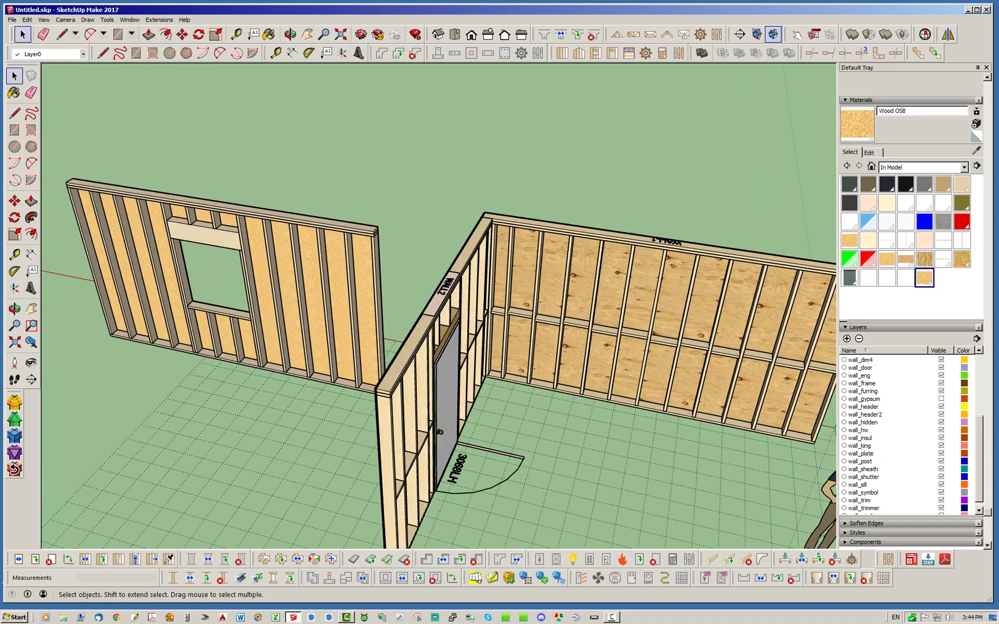
{"action": "scroll", "coordinate": [425, 388], "scroll_direction": "up", "scroll_amount": 4}
{"action": "scroll", "coordinate": [404, 387], "scroll_direction": "down", "scroll_amount": 5}
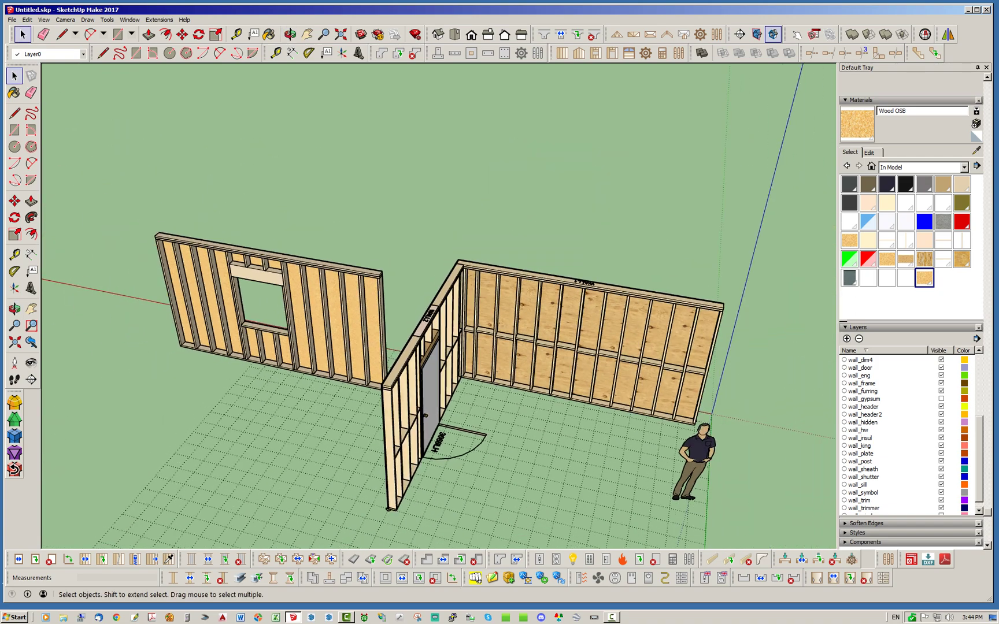